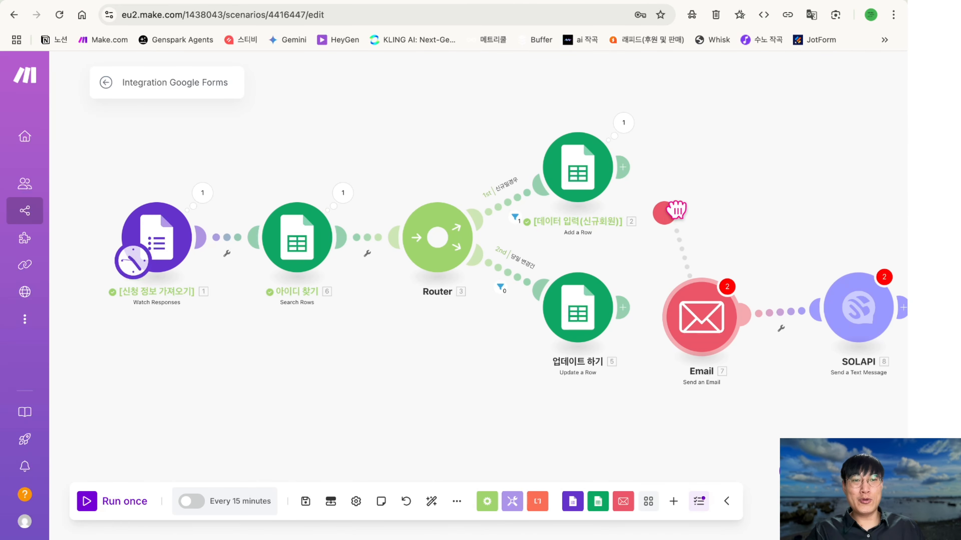
- Look over the Integration Google Forms scenario and its linked 메이크닷컴 신청서 response spreadsheet
scroll(782, 246, right, 3)
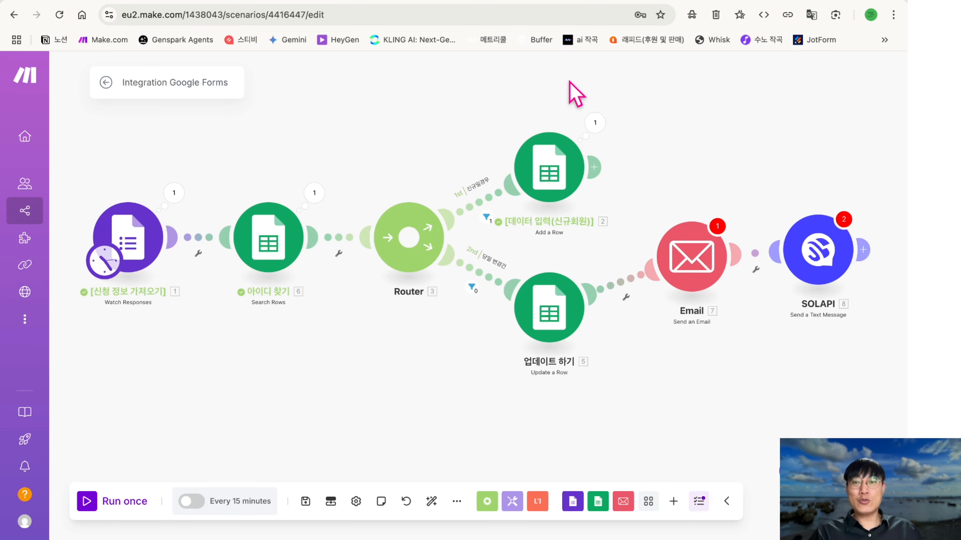
scroll(413, 130, up, 1)
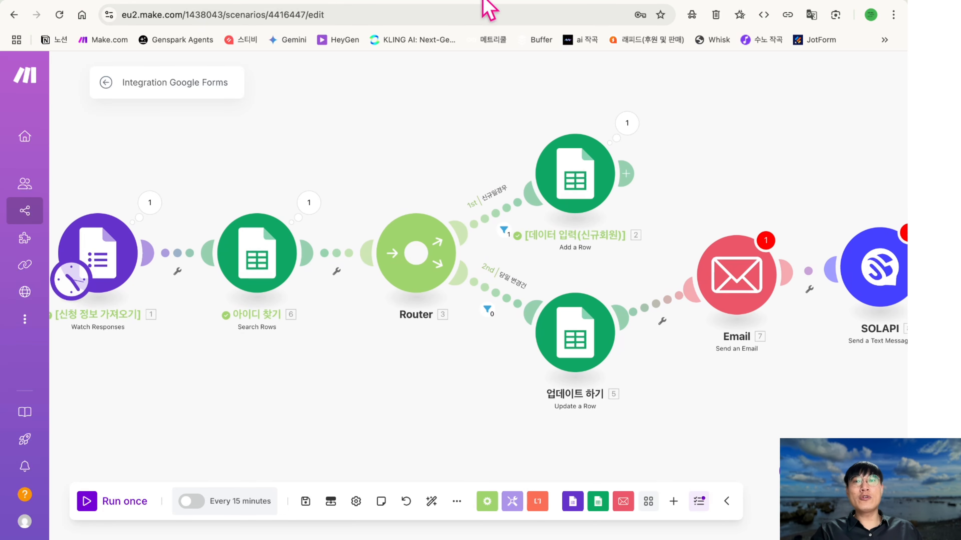
click(458, 1)
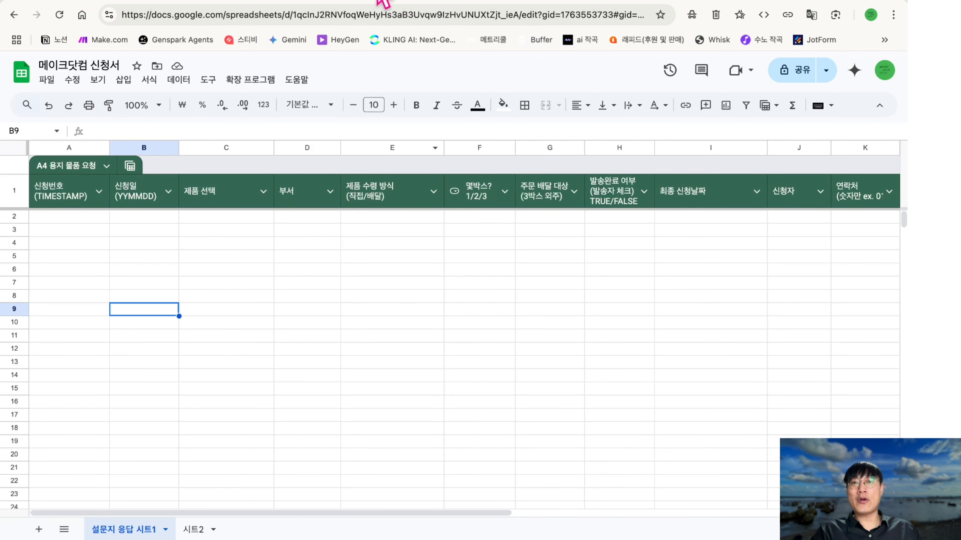
click(121, 1)
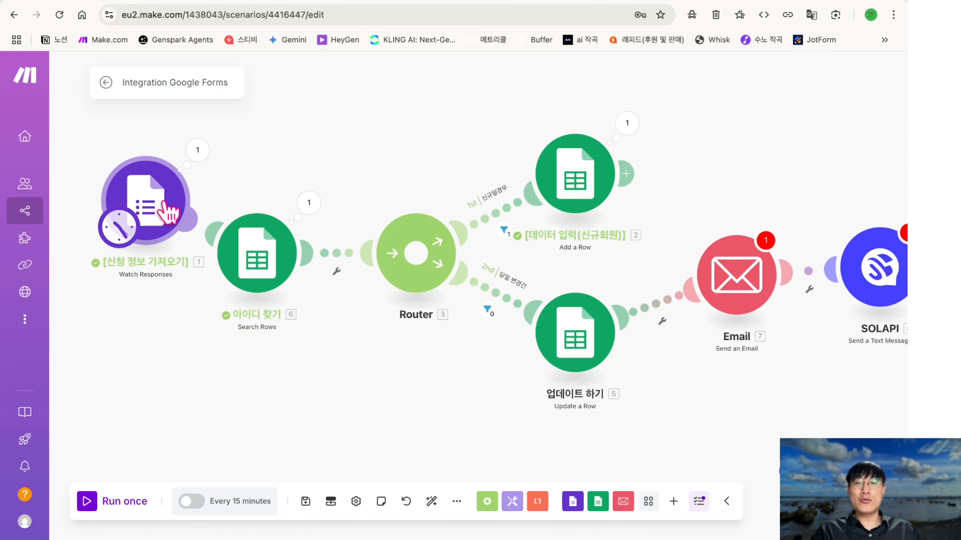
- Inspect both router filters and spread out the Google Sheets and Email modules, placing SOLAPI directly beneath Email
drag(242, 255, 262, 213)
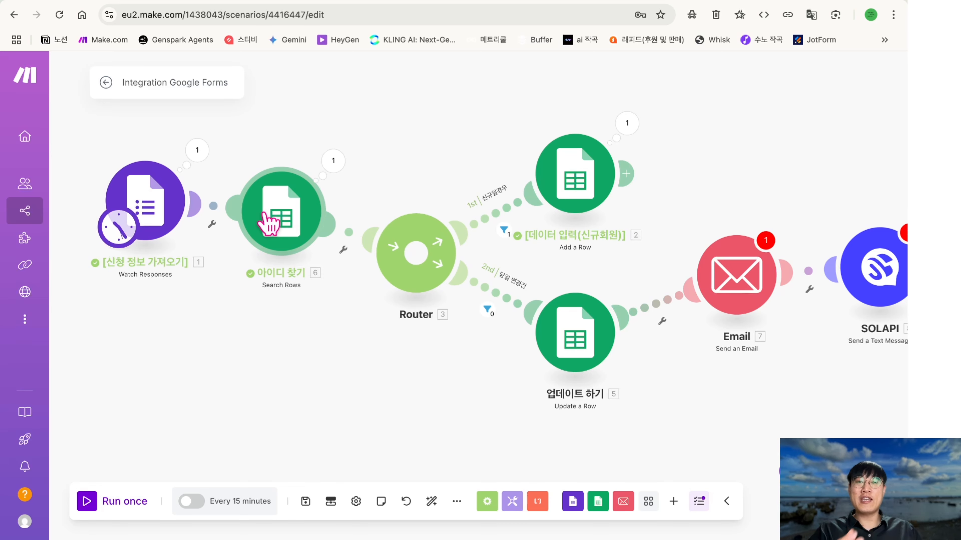
click(504, 231)
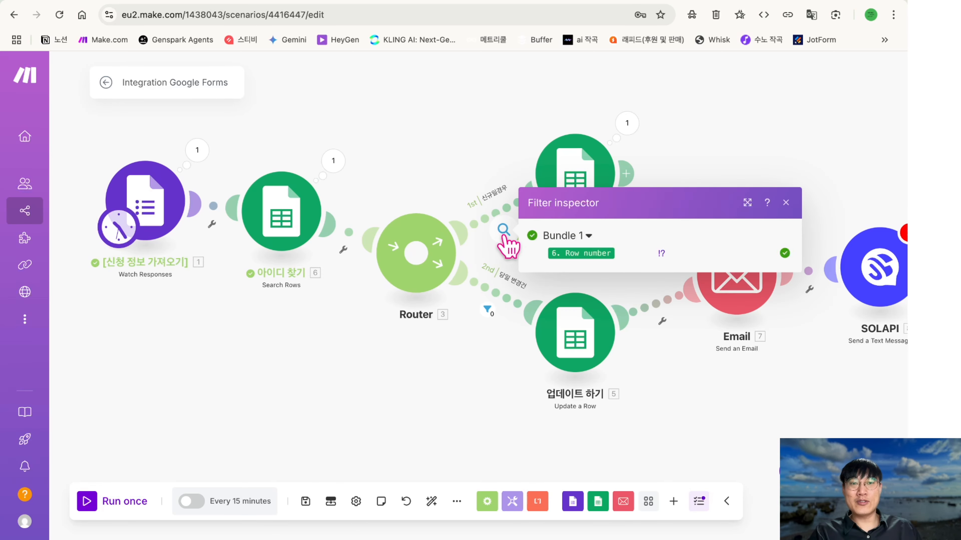
click(488, 309)
drag(572, 193, 604, 143)
drag(581, 346, 575, 369)
drag(741, 276, 720, 218)
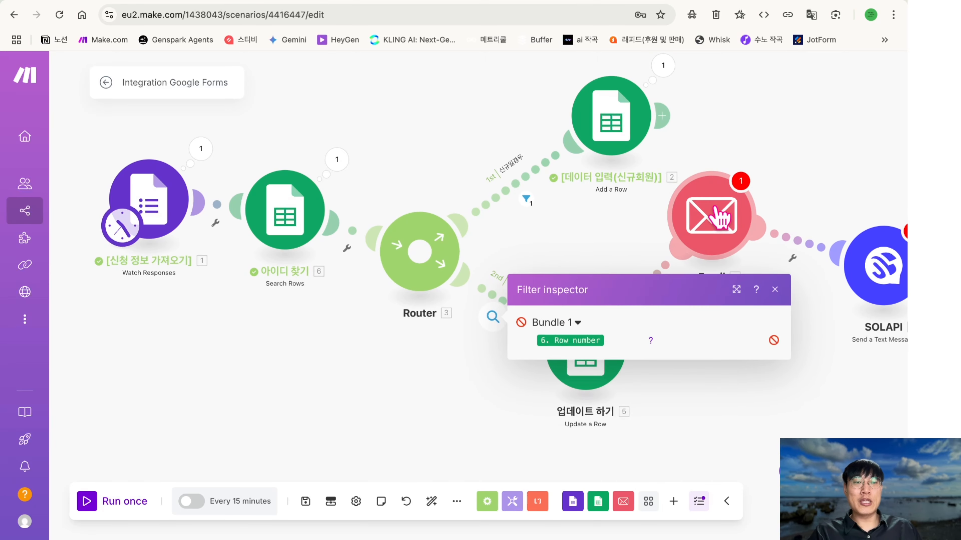
drag(881, 265, 715, 364)
click(774, 289)
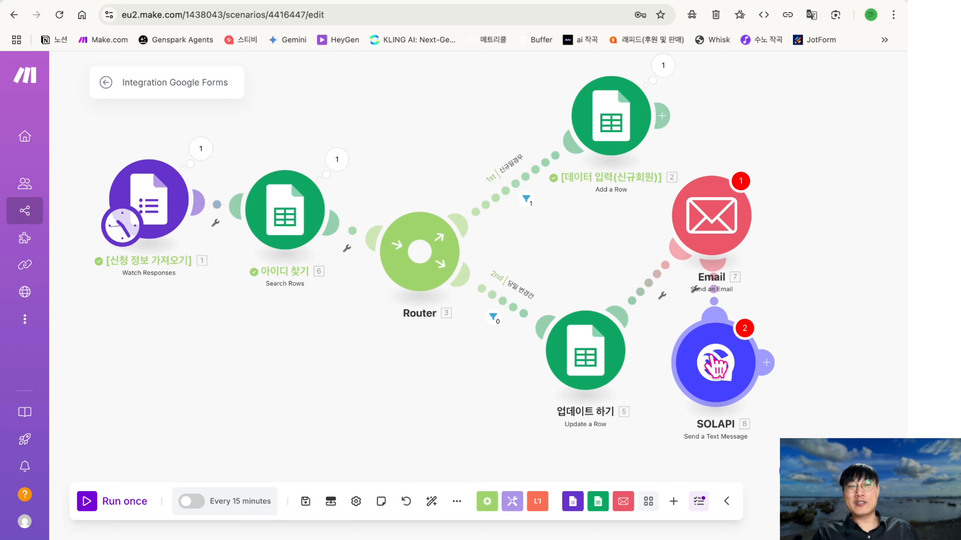
- Auto-align the scenario's modules and start a new scenario from the organization dashboard
click(405, 501)
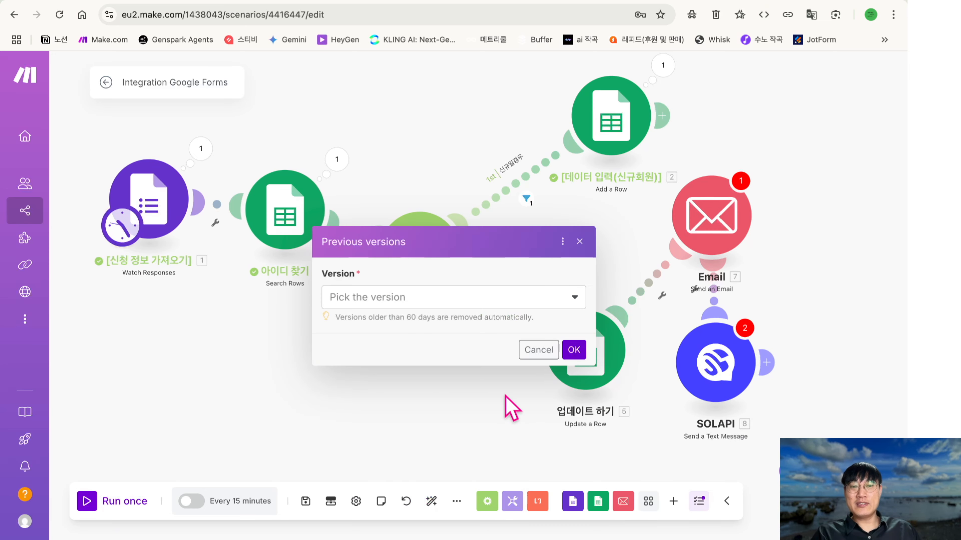
click(538, 350)
click(431, 501)
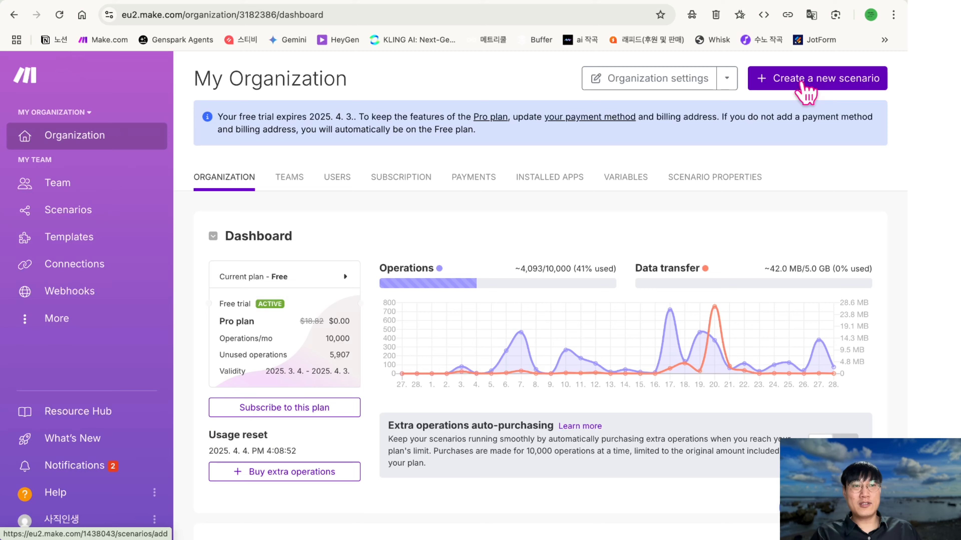
click(794, 80)
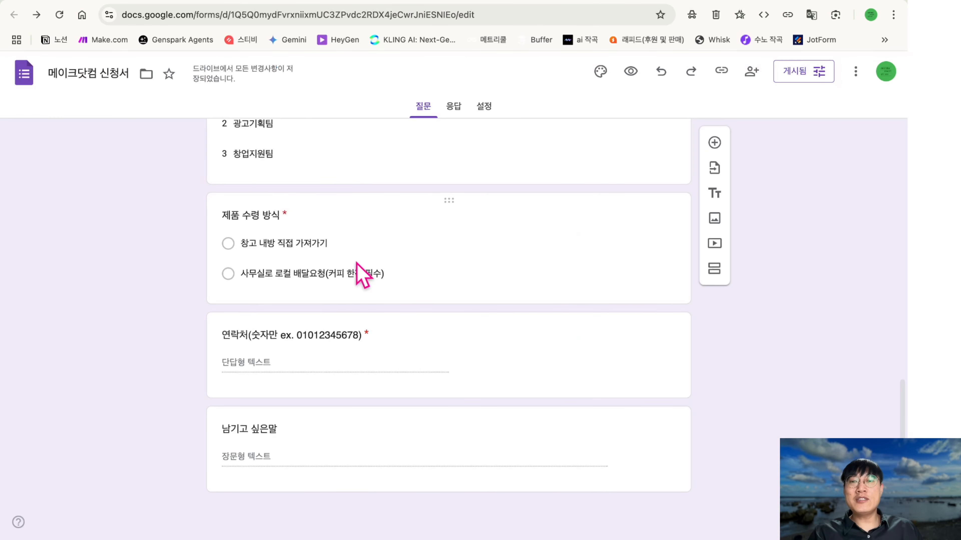
- Review the questions of the A4 용지 부서 신청 양식 form and the column headers of its response spreadsheet
scroll(364, 266, up, 15)
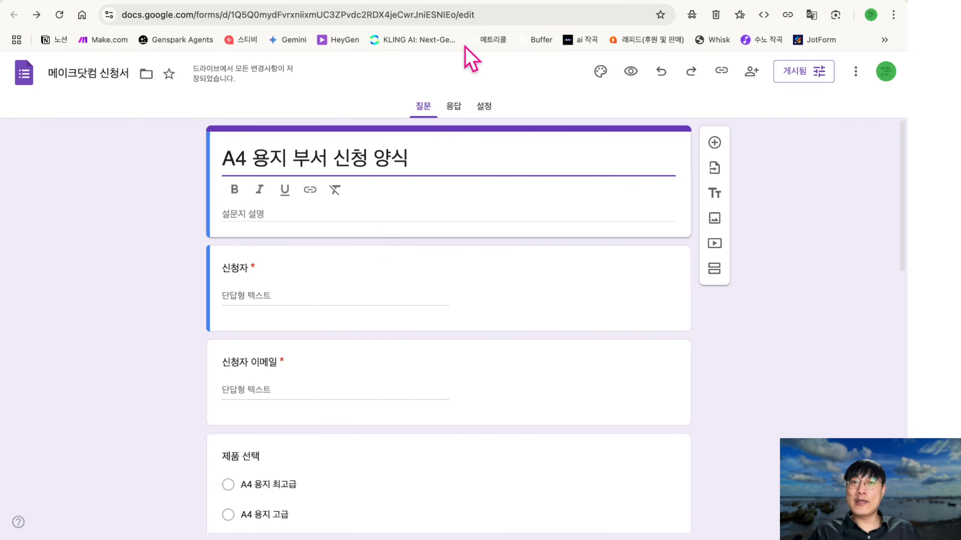
click(497, 9)
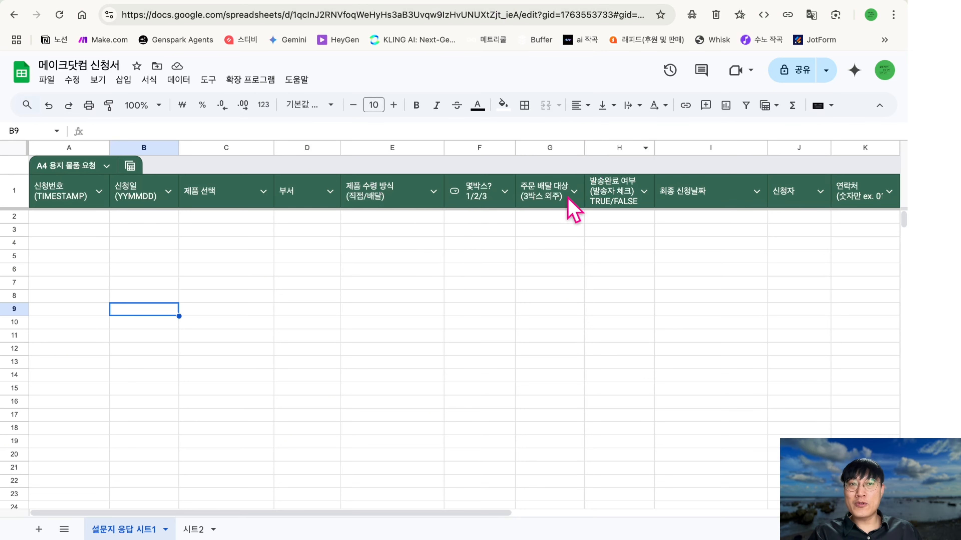
click(379, 2)
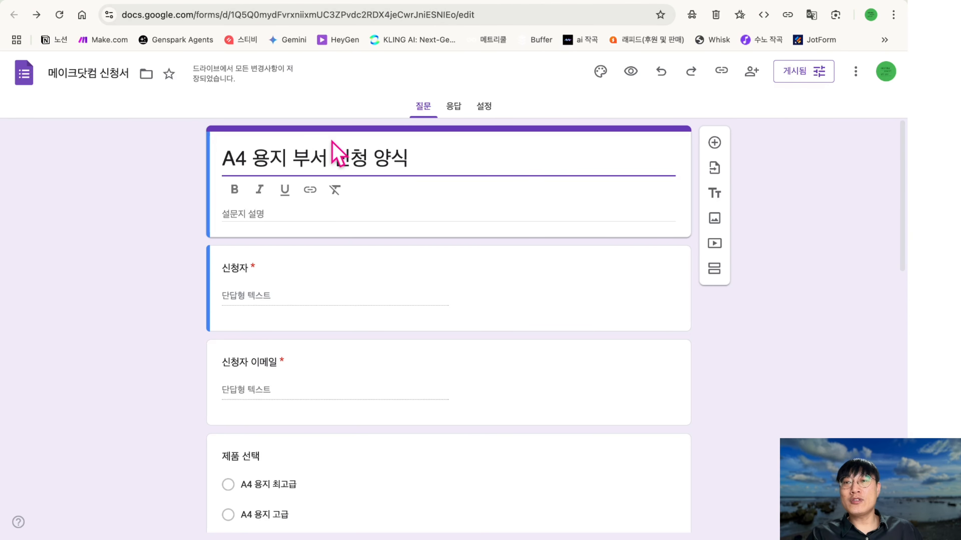
scroll(367, 251, down, 5)
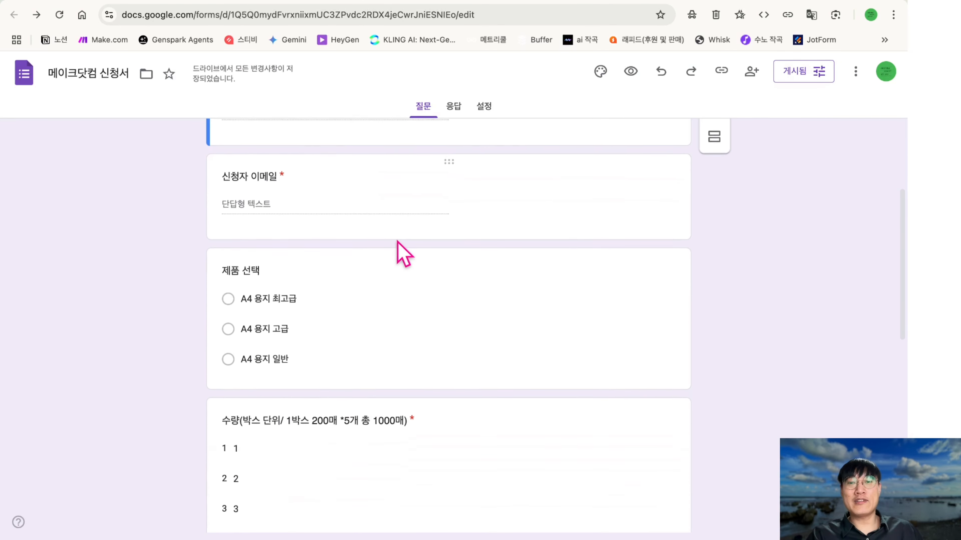
scroll(398, 244, up, 5)
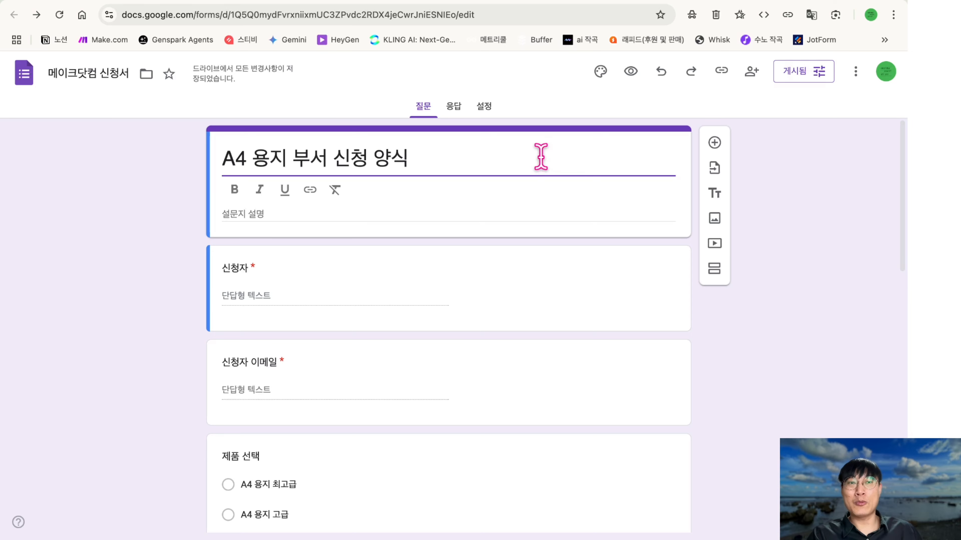
- Open Google Drive in a new browser tab and create a blank Google Form
key(super+t)
text(d)
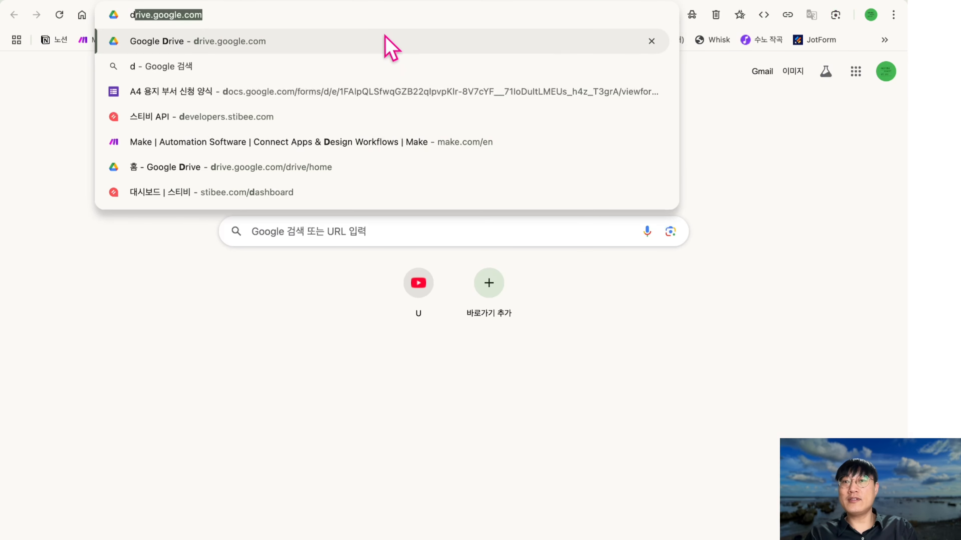
text(rive.google.)
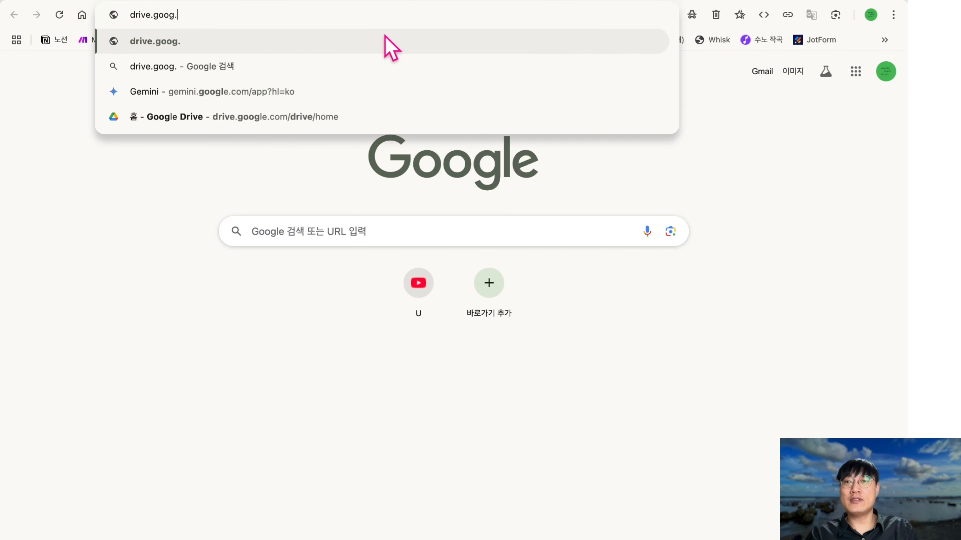
key(Return)
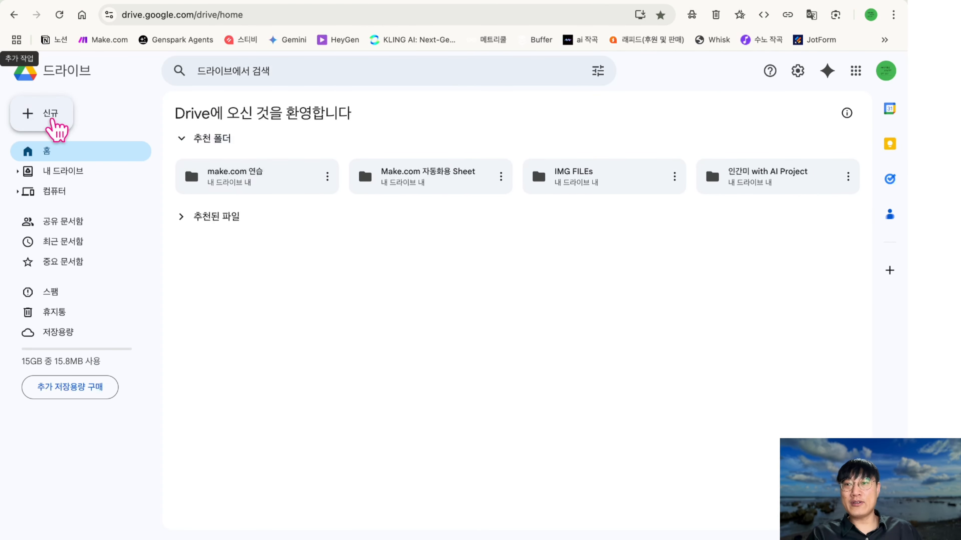
click(55, 123)
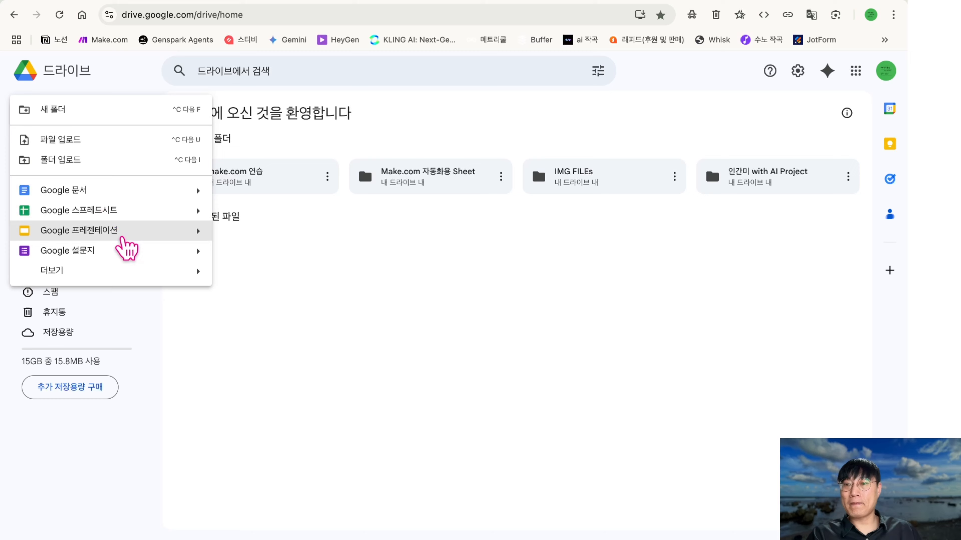
mouse_move(197, 258)
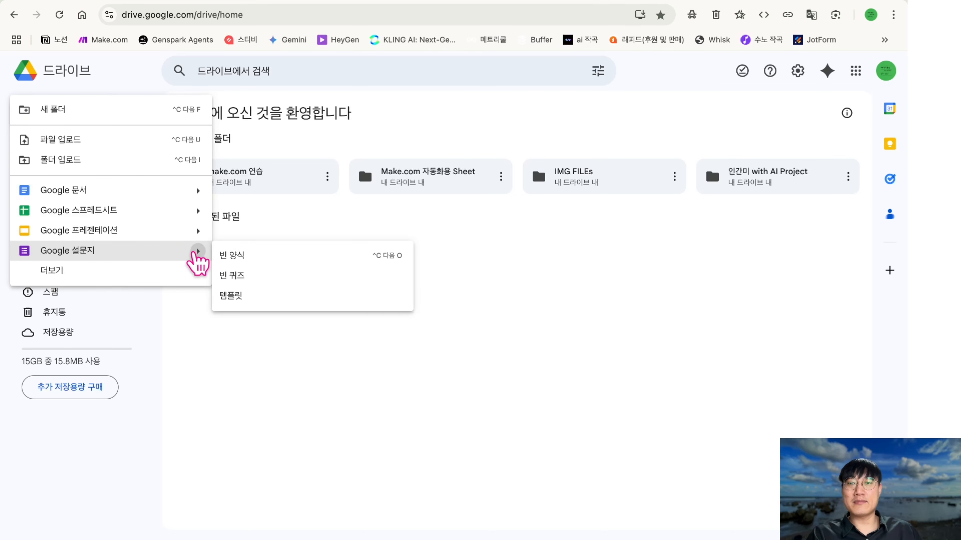
click(254, 258)
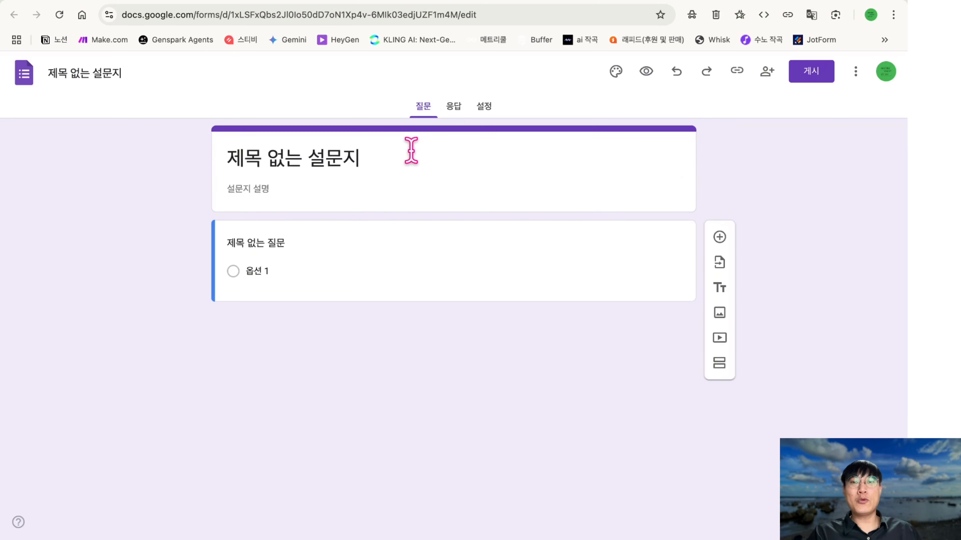
- Title the new form "A4 용지 부서 신청 요청"
click(405, 155)
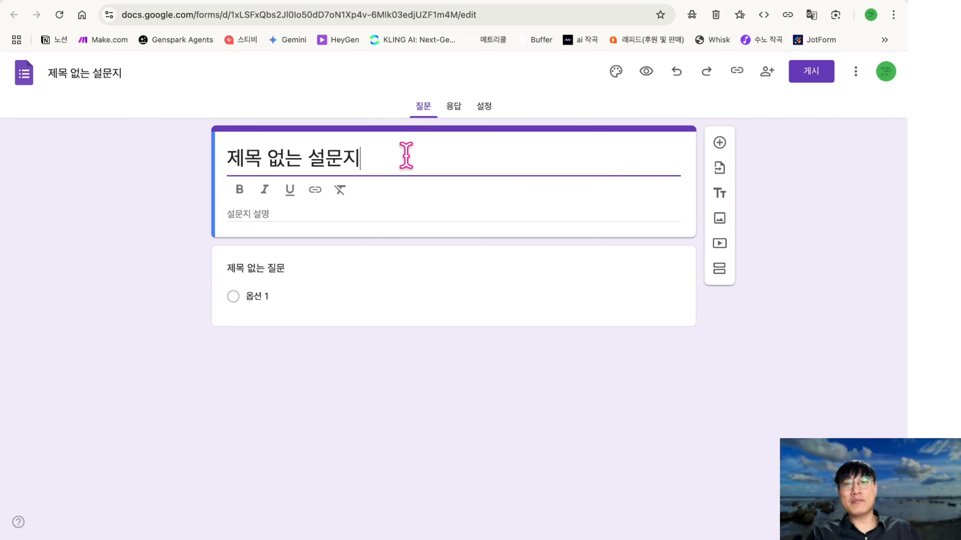
triple_click(405, 155)
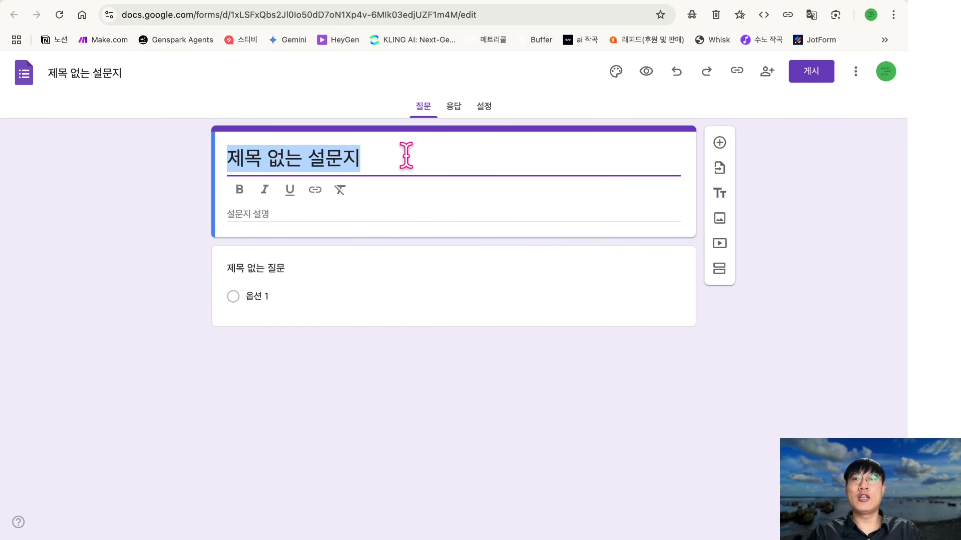
text(A4 dy)
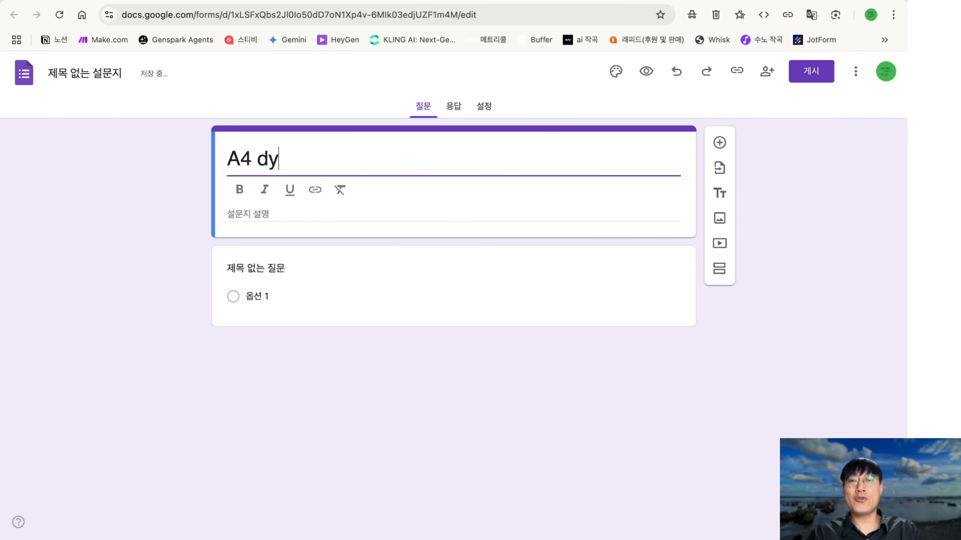
key(BackSpace)
key(BackSpace)
text(용지 부서 배)
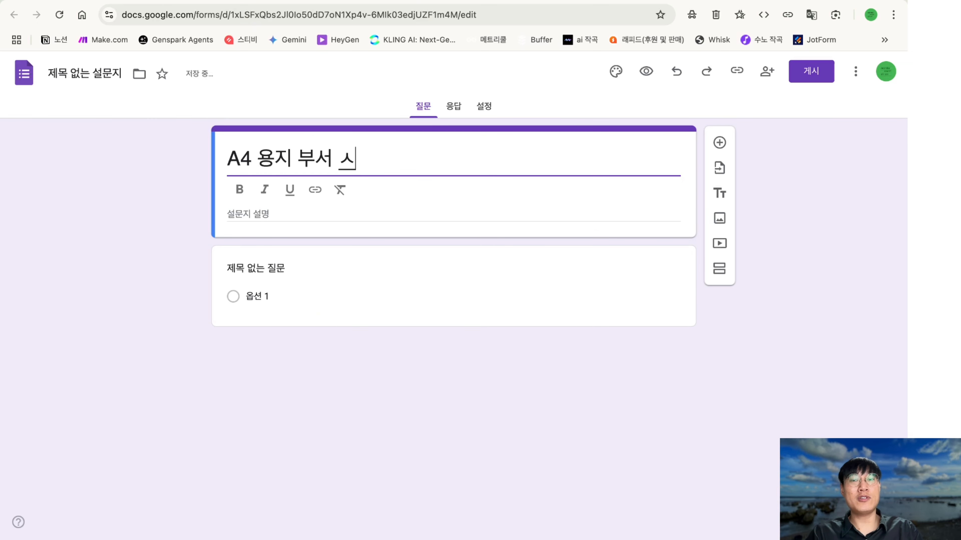
text(청 요청)
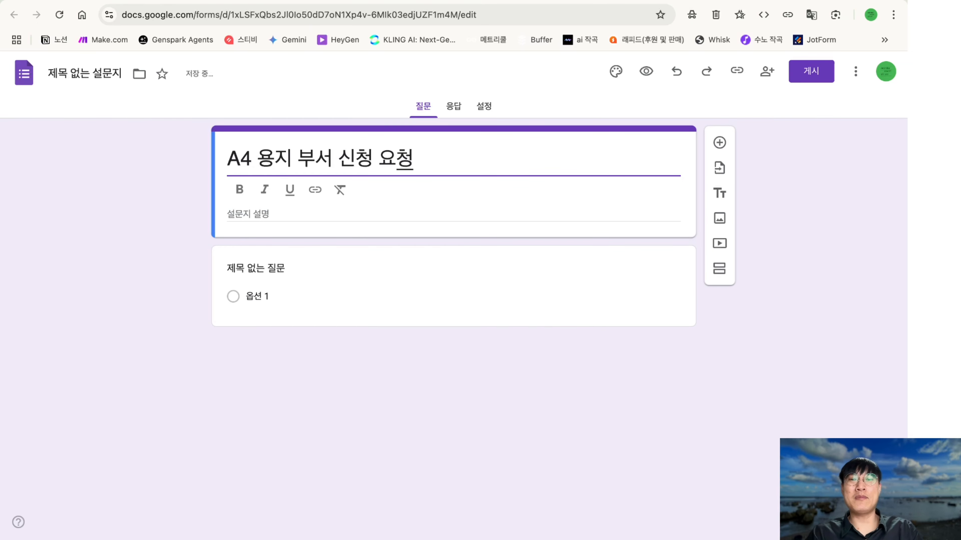
- Replace the whole form title with "A4"
key(ctrl+a)
text(부붐)
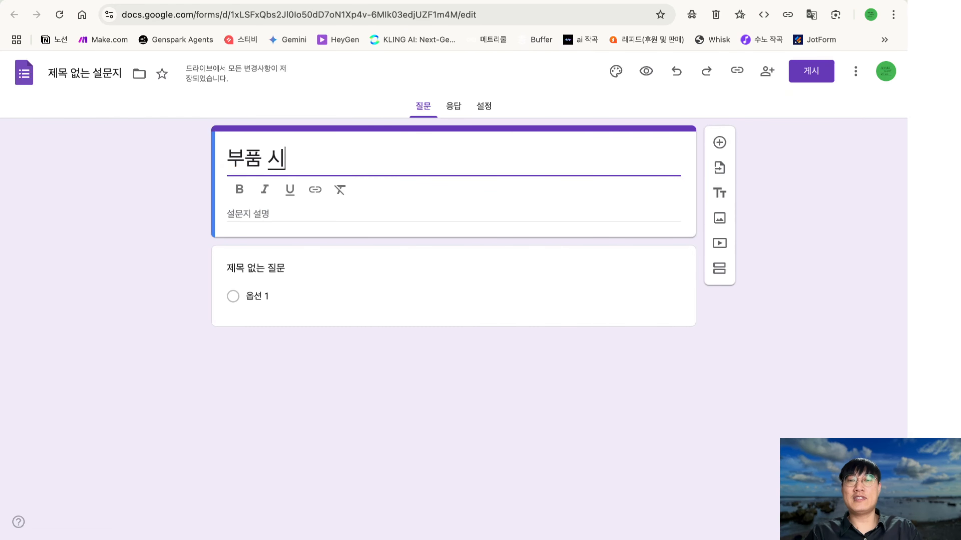
key(BackSpace)
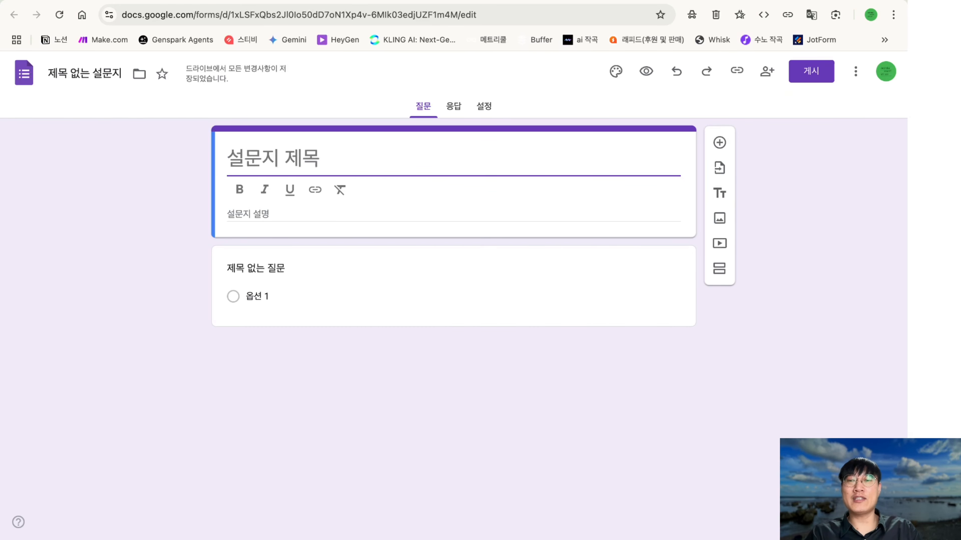
text(A4)
- Title the first question "신청자 이름" and set its type to short answer (단답형)
click(515, 296)
text(tls)
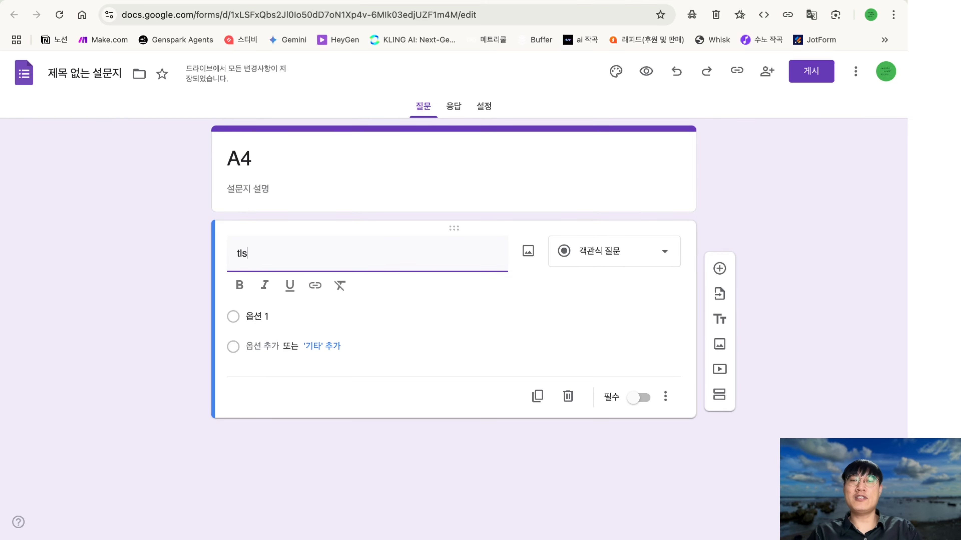
text(청자 이름)
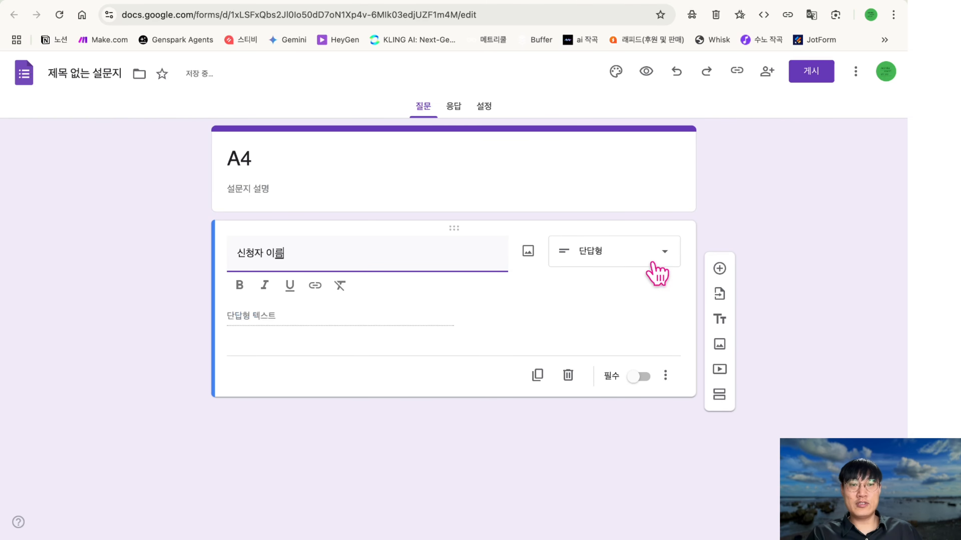
click(652, 261)
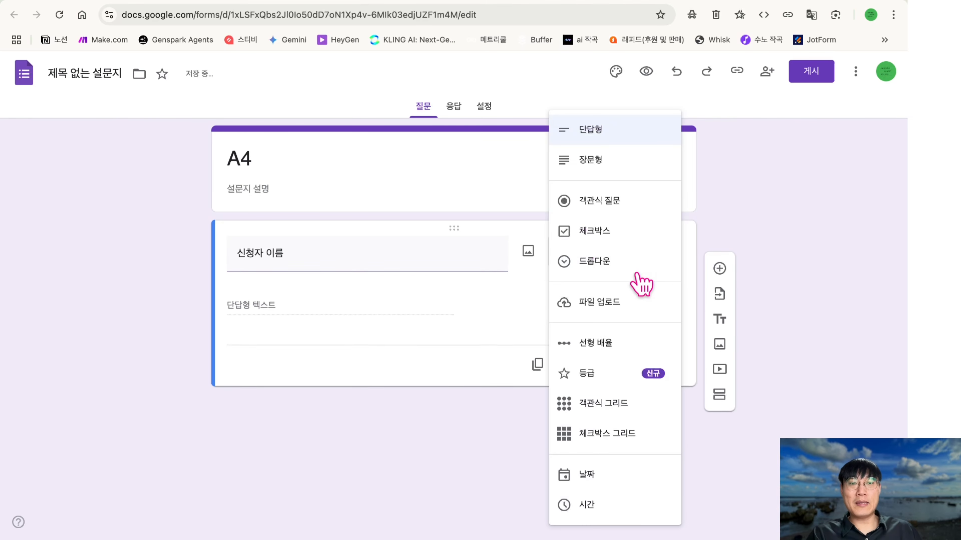
click(602, 140)
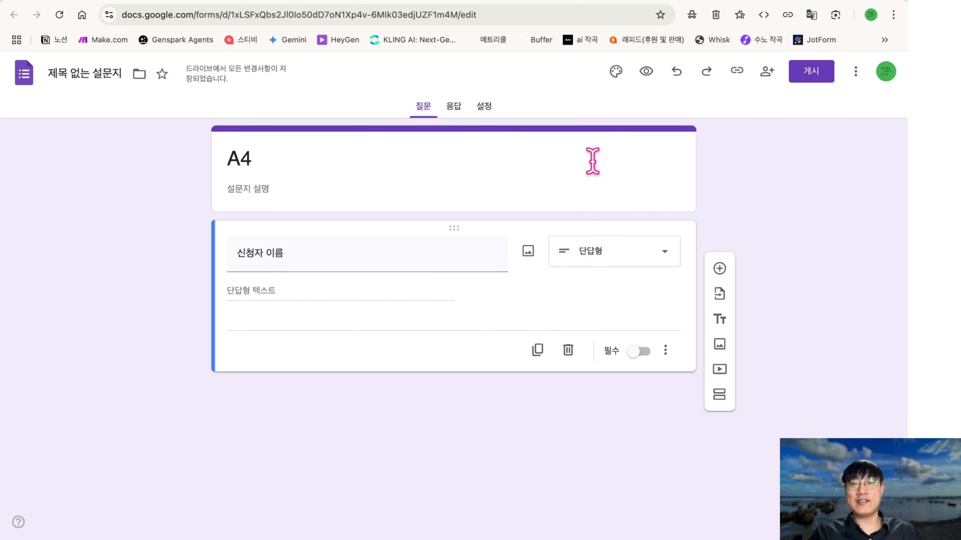
- Add a second question titled "신청자 연락처" as a short-answer (단답형) question
click(718, 269)
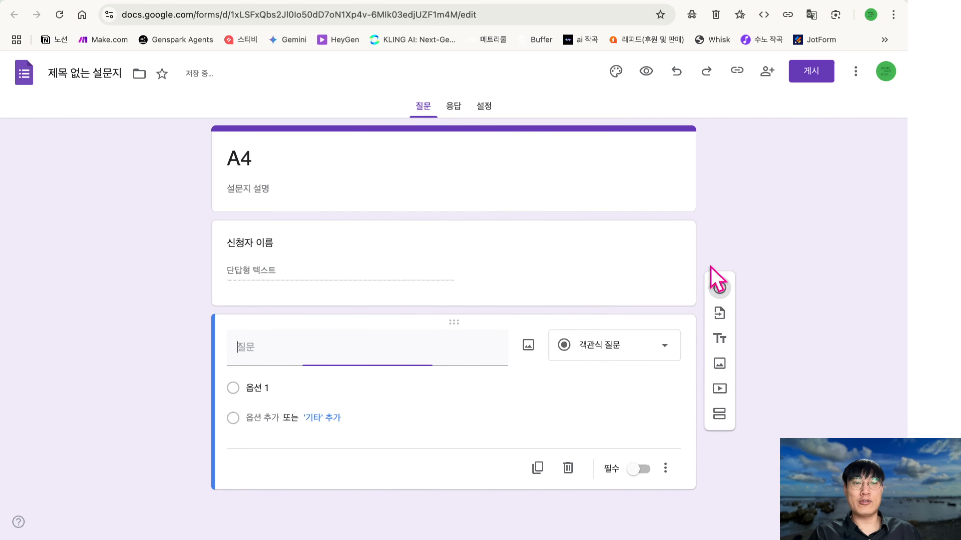
text(신체)
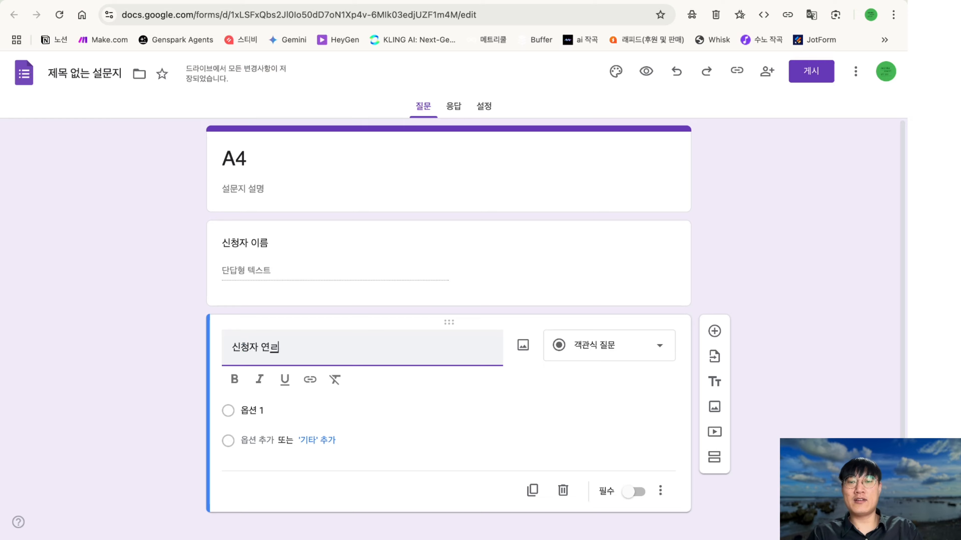
click(623, 350)
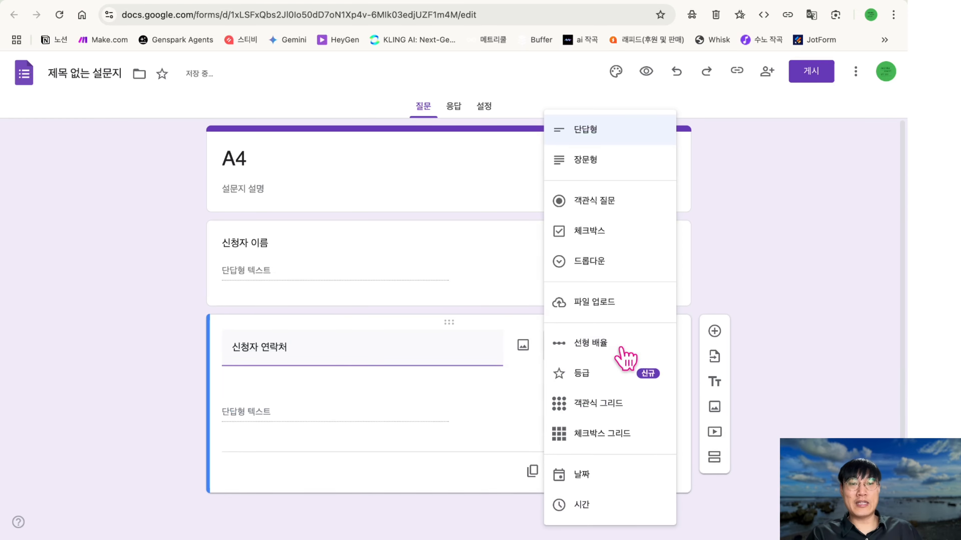
click(410, 344)
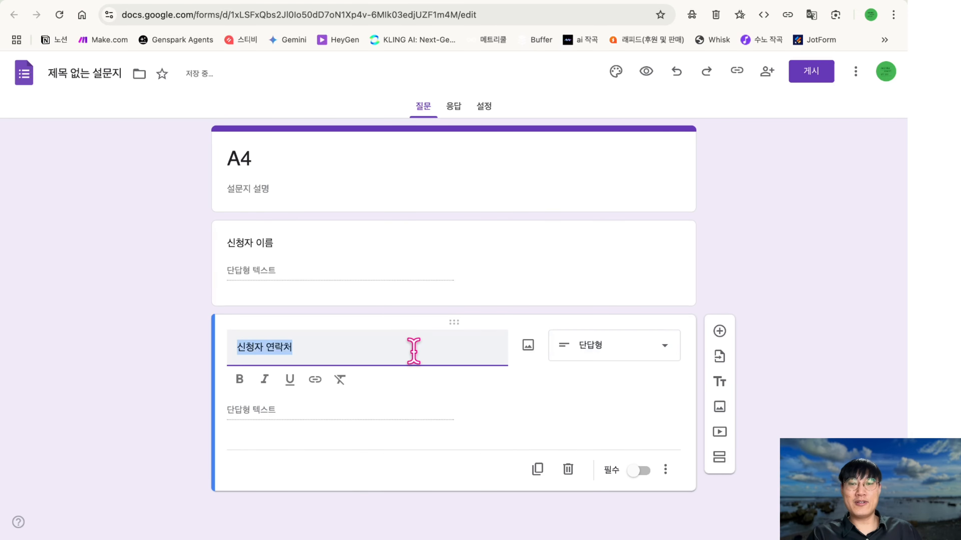
- Add a third question titled "주문 상품" and set its type to multiple choice (객관식 질문)
click(720, 331)
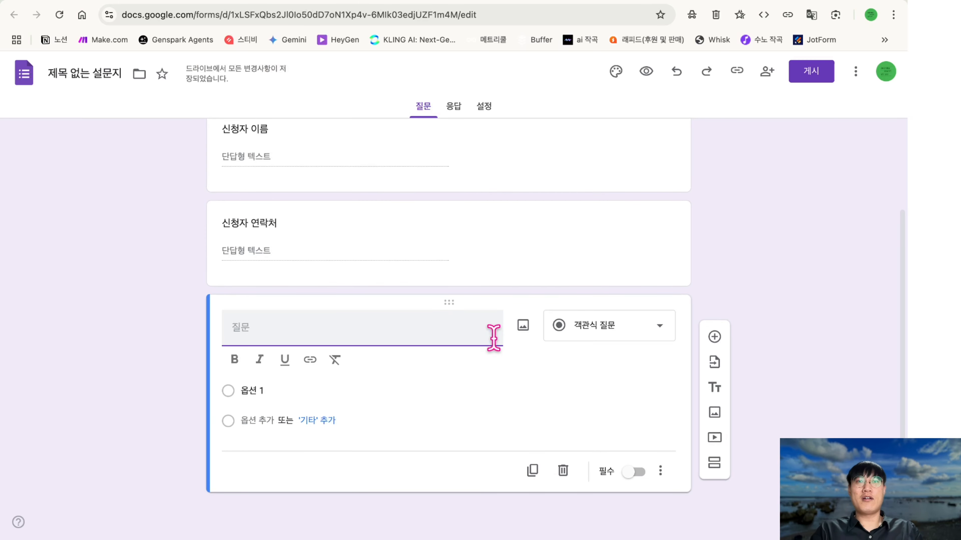
text(주문 )
text(상피)
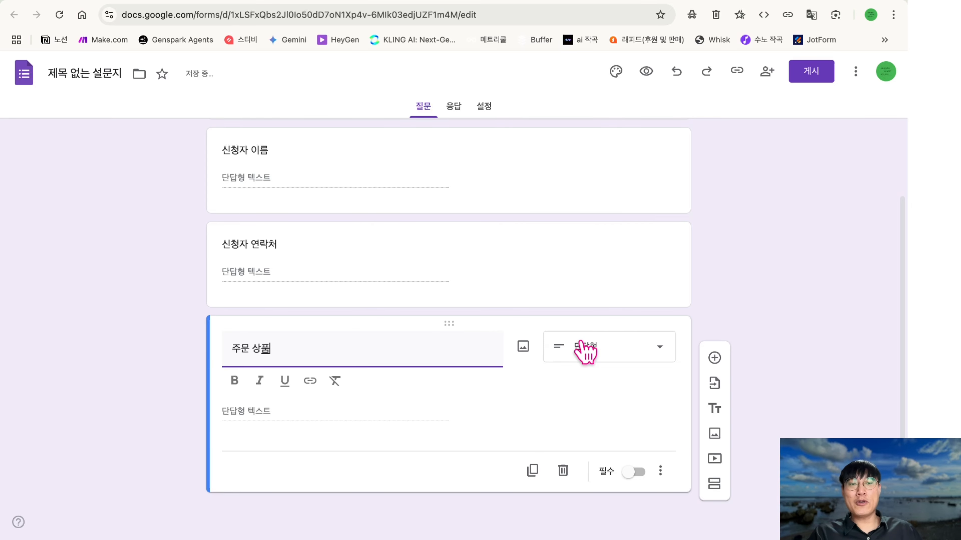
click(613, 350)
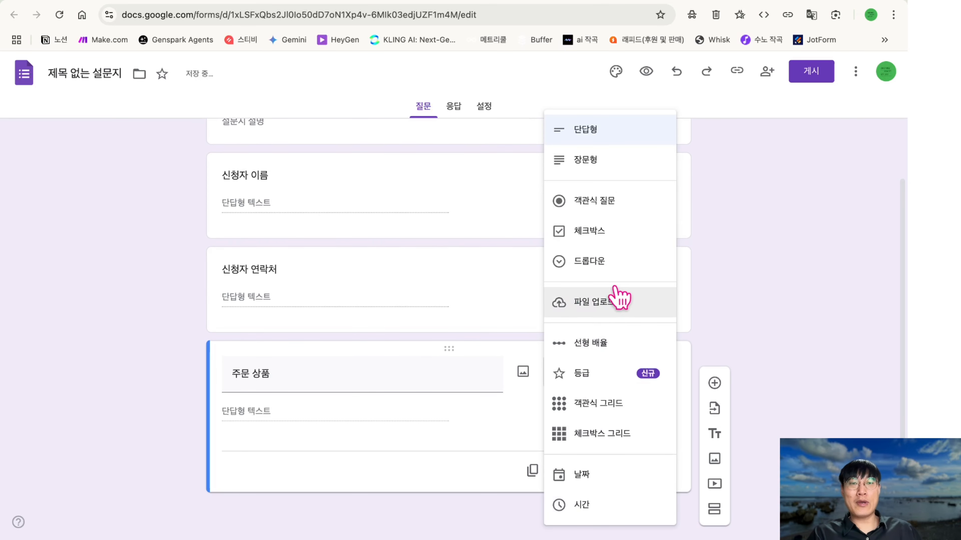
click(614, 199)
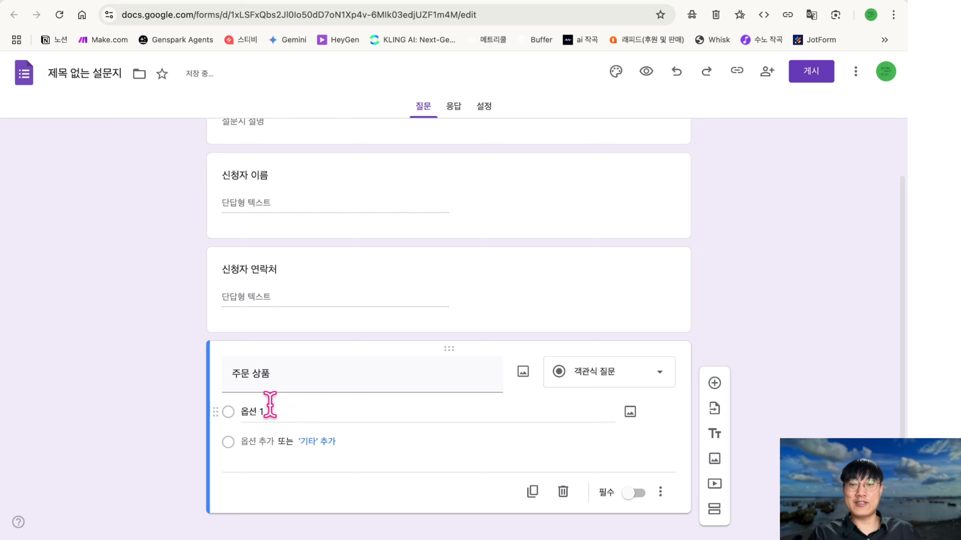
- Give the "주문 상품" question the options "A4 고급형", "A4 보급형" and "A4 일반형"
click(273, 412)
text(A)
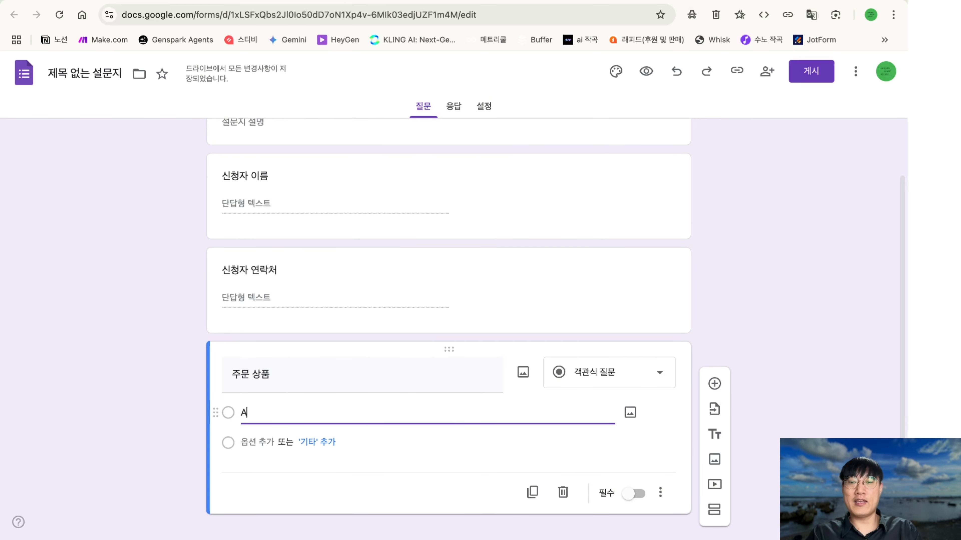
text(4 고급형)
key(Return)
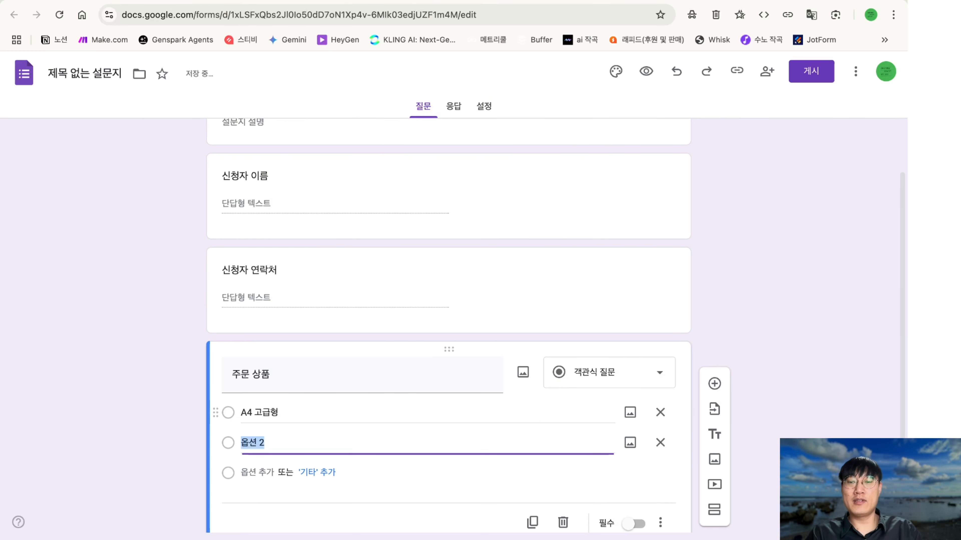
text(미)
key(BackSpace)
text(A4 qh)
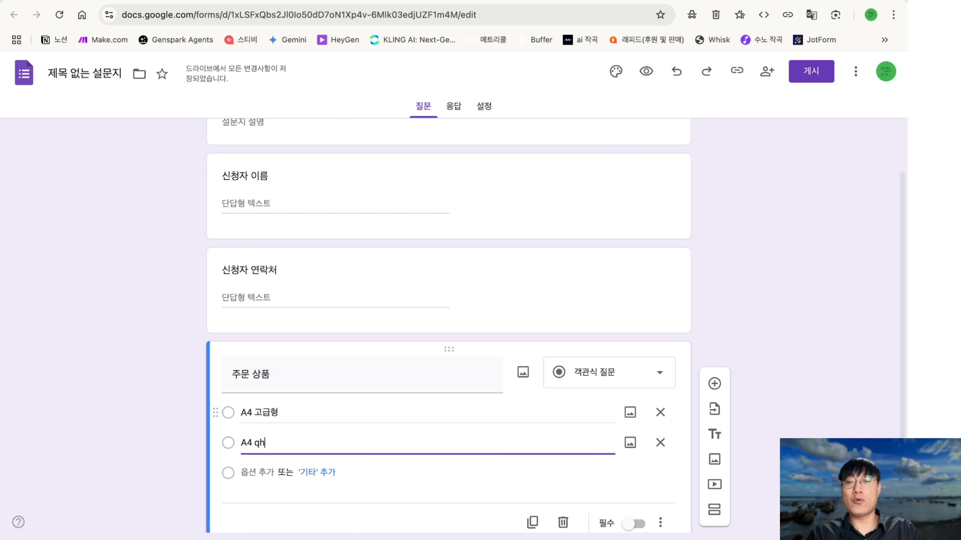
key(BackSpace)
key(BackSpace)
text(보급형)
key(Return)
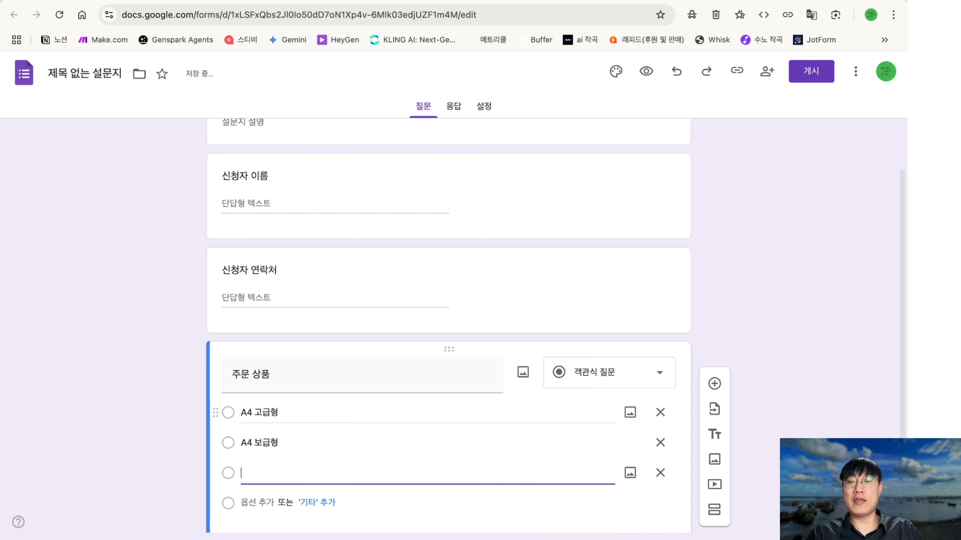
text(A4 일반형)
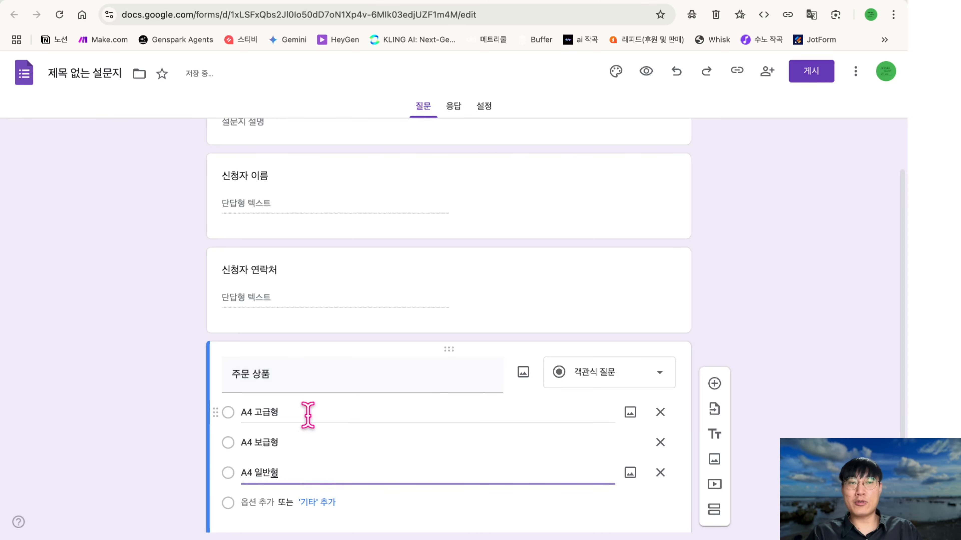
- Add a fourth question titled "수량" and set its type to checkboxes (체크박스)
scroll(454, 265, down, 2)
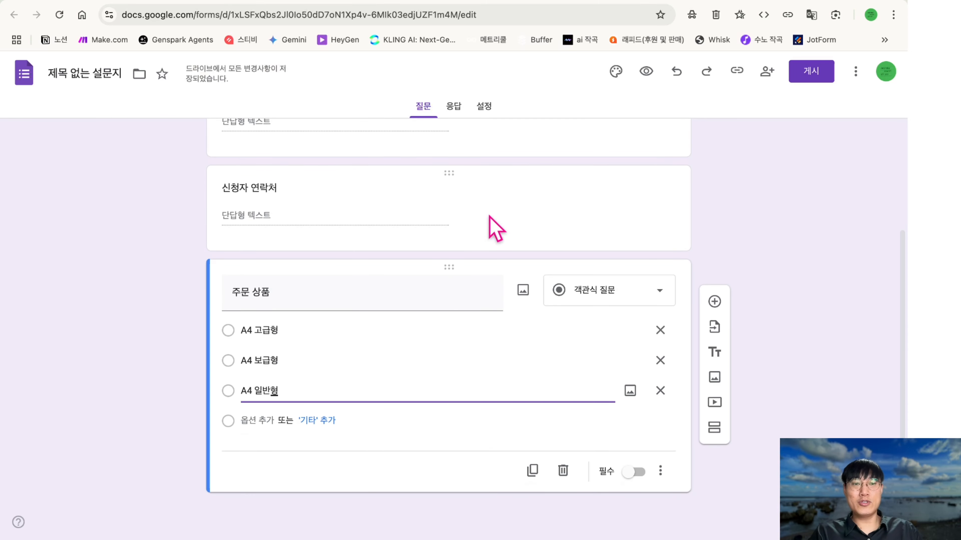
click(713, 302)
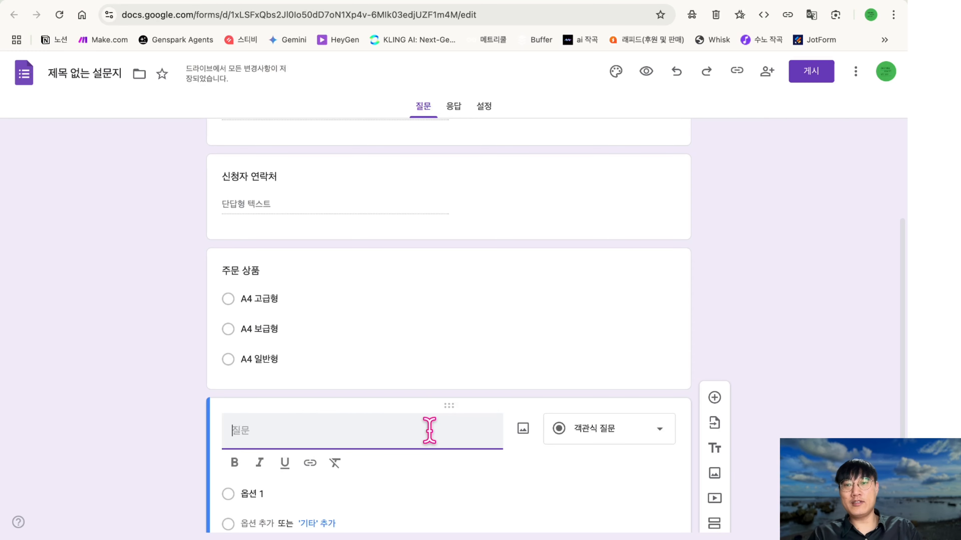
key(BackSpace)
key(BackSpace)
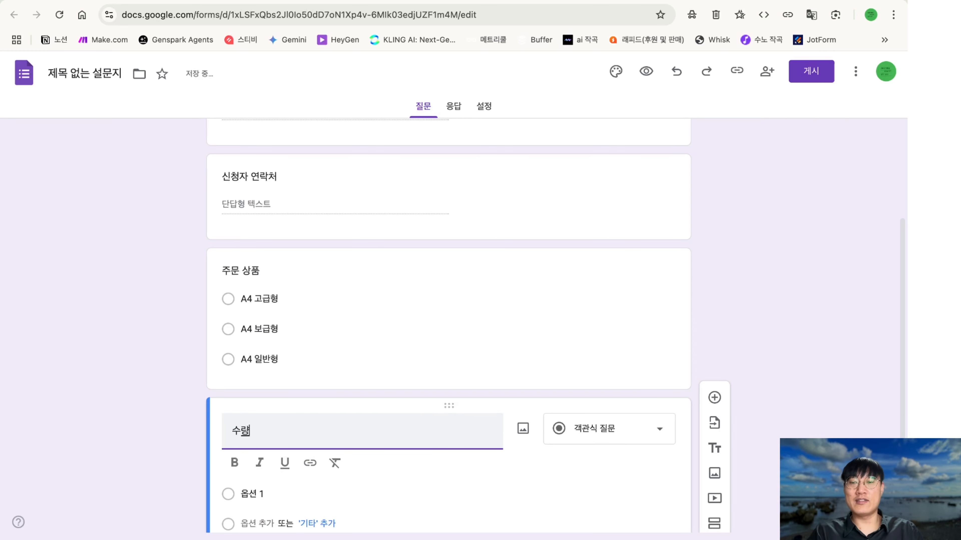
text(수량)
click(643, 431)
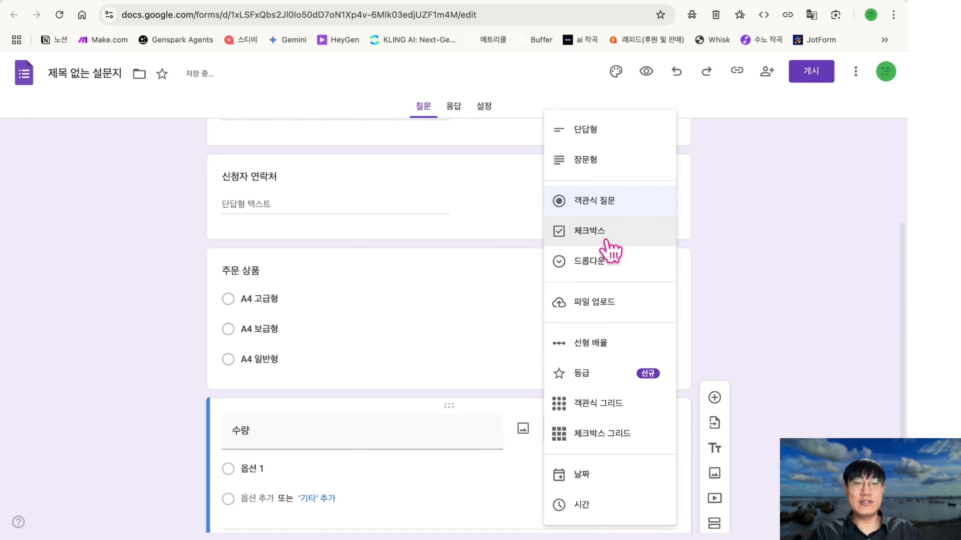
click(589, 231)
- Give the "수량" question the options 1, 2 and 3, removing the extra empty option
scroll(450, 423, down, 3)
click(268, 381)
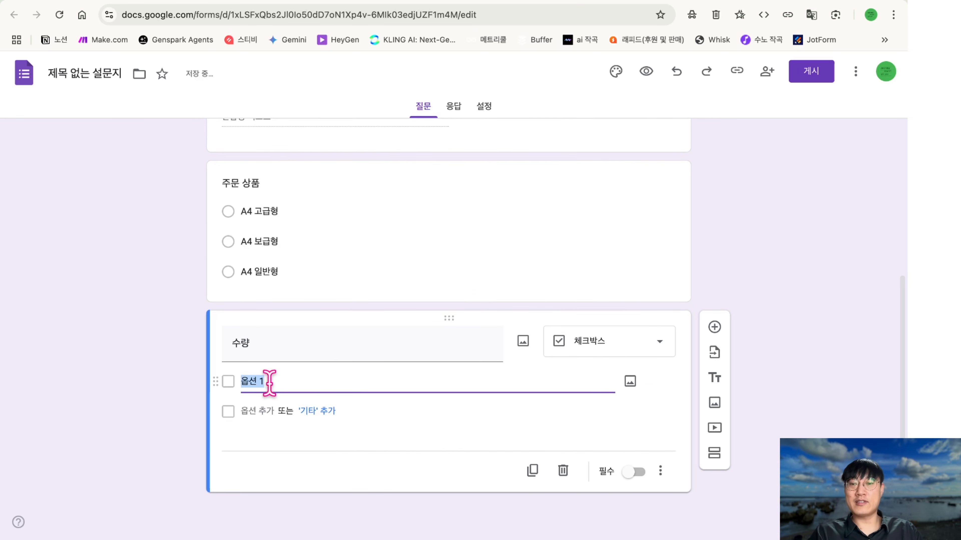
text(1)
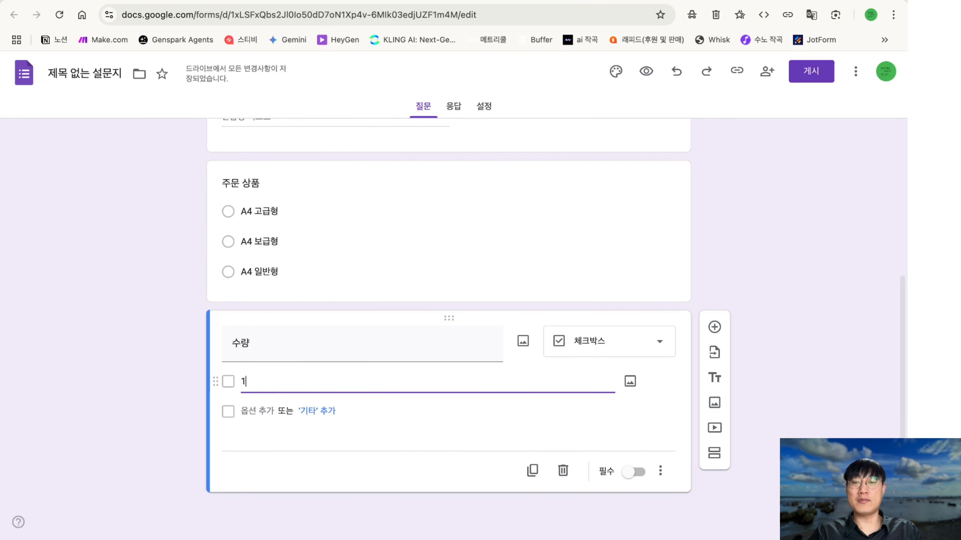
key(Return)
text(2)
key(Return)
text(3)
key(Return)
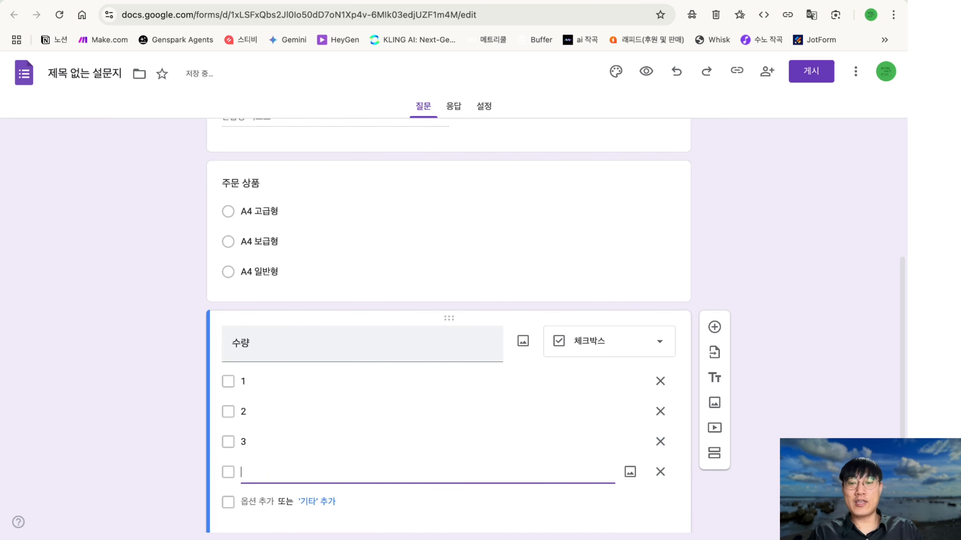
click(660, 471)
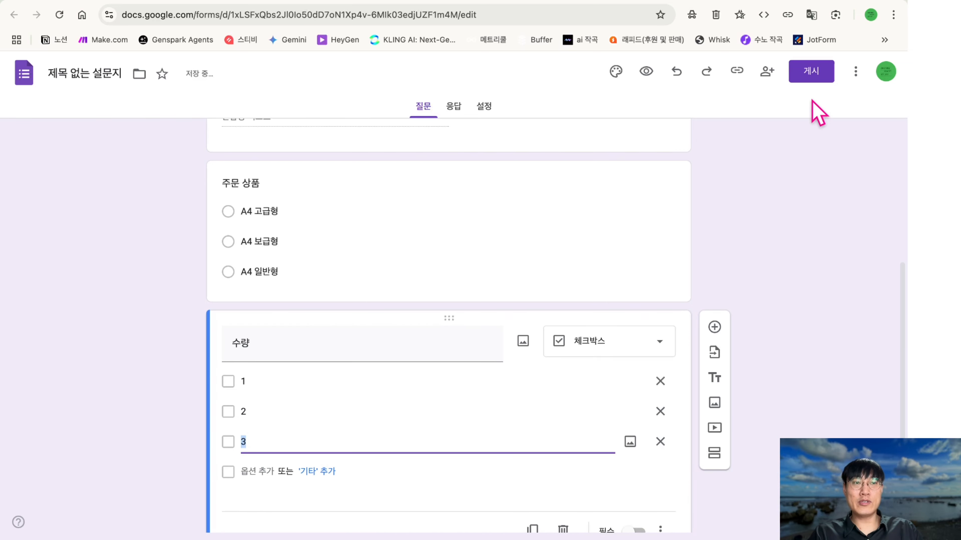
- Publish the form for anyone with the link and copy its shortened responder link
click(813, 74)
click(572, 265)
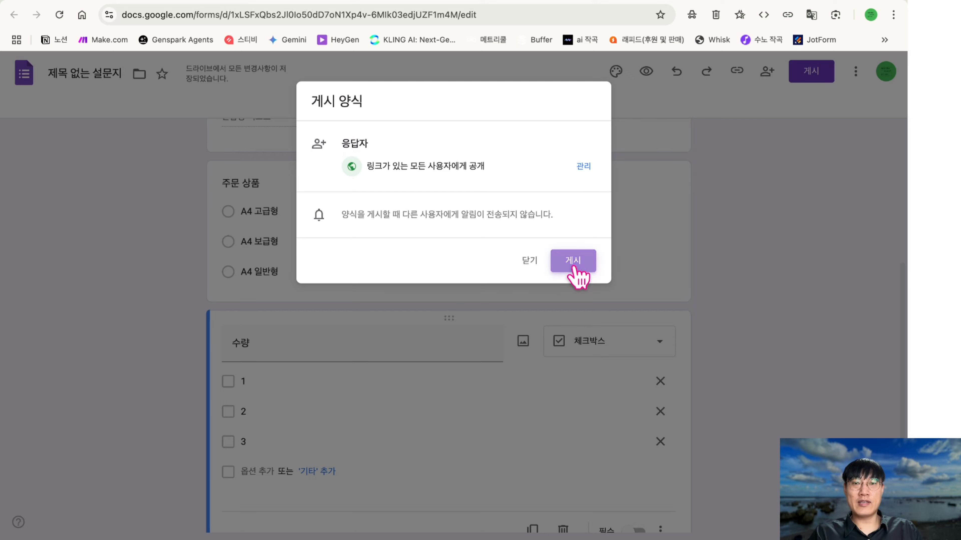
click(812, 76)
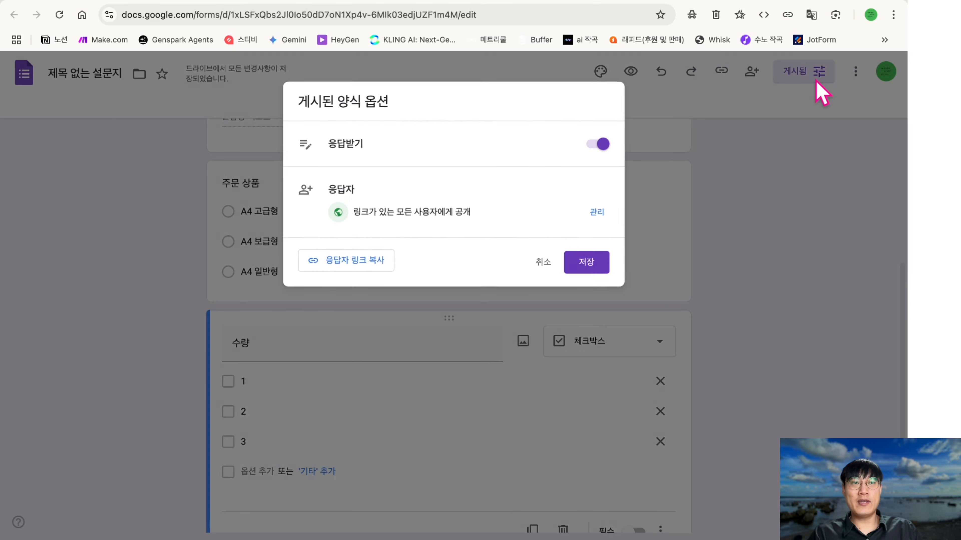
click(370, 271)
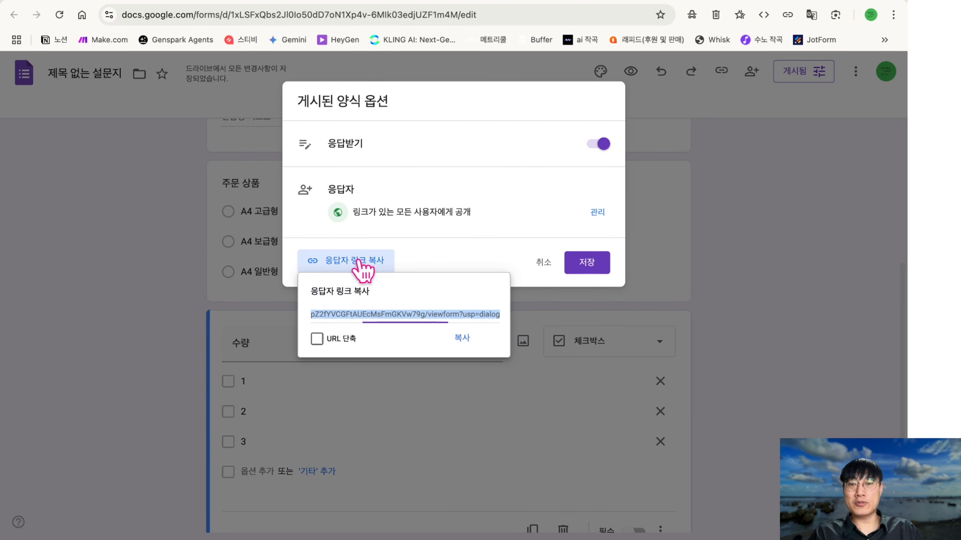
click(317, 339)
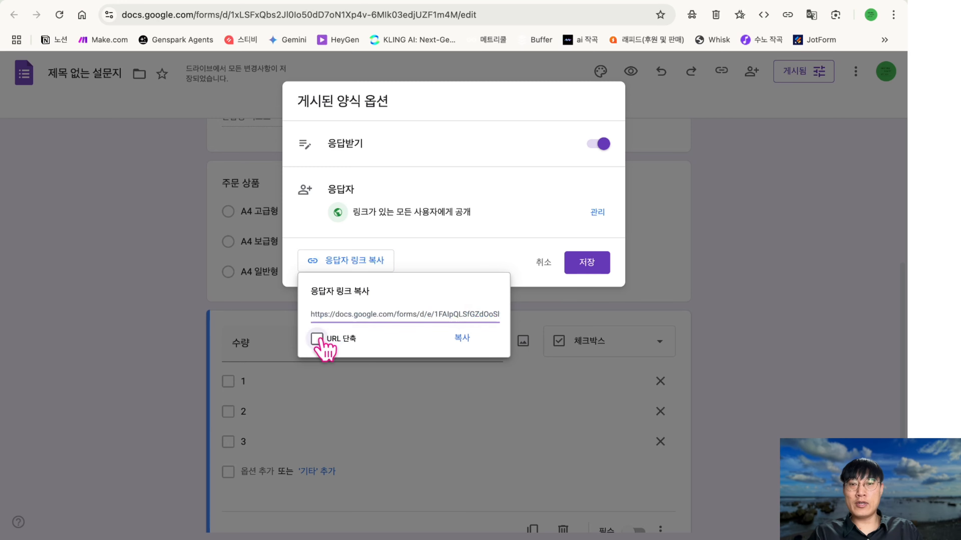
click(459, 339)
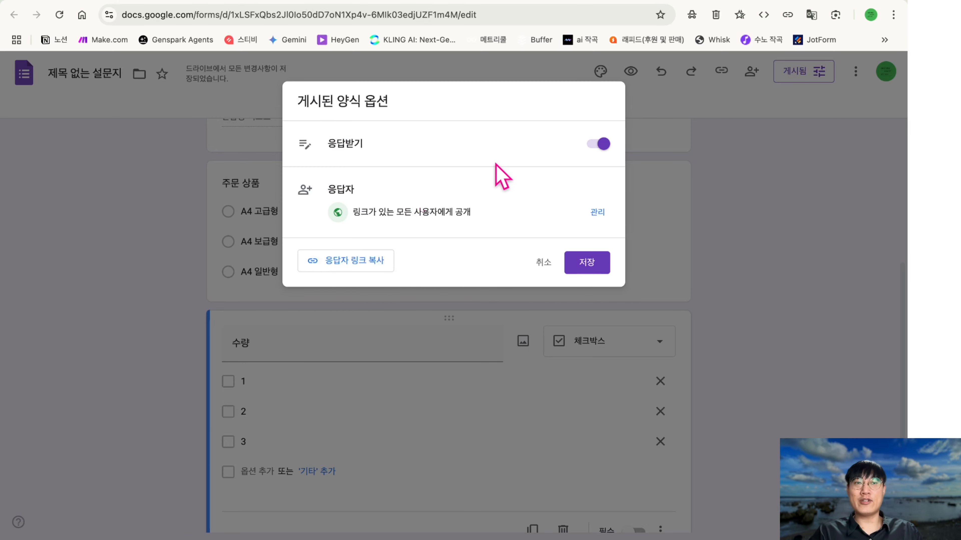
- Open the copied form link in a new browser tab and look through the respondent view
key(super+t)
text(https://forms.gle/SA9NEzVDo2qfJn3j8)
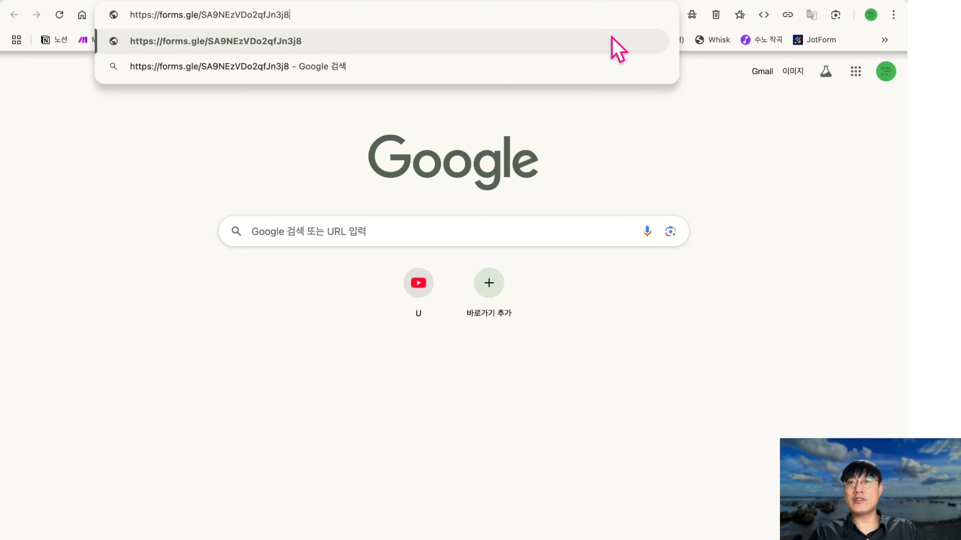
click(611, 37)
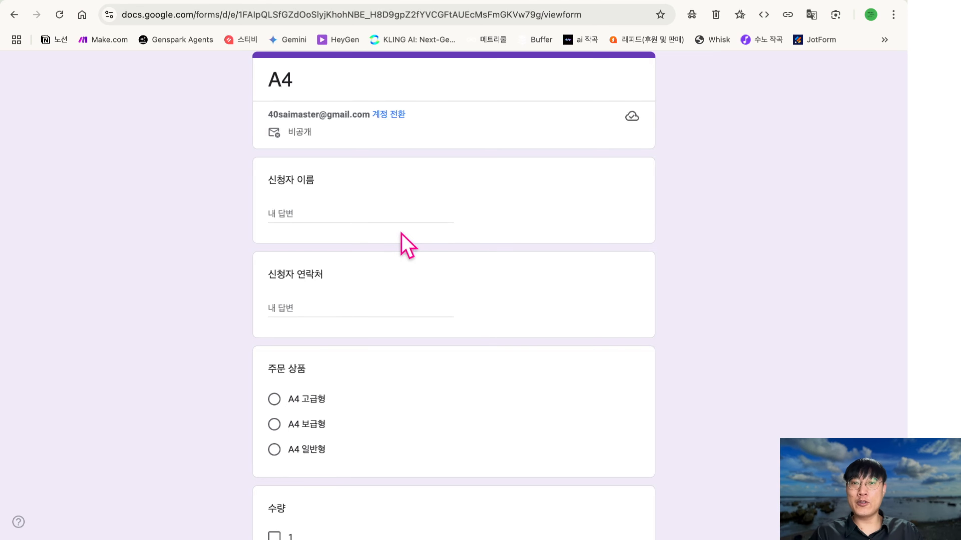
scroll(401, 234, down, 1)
scroll(401, 234, down, 1)
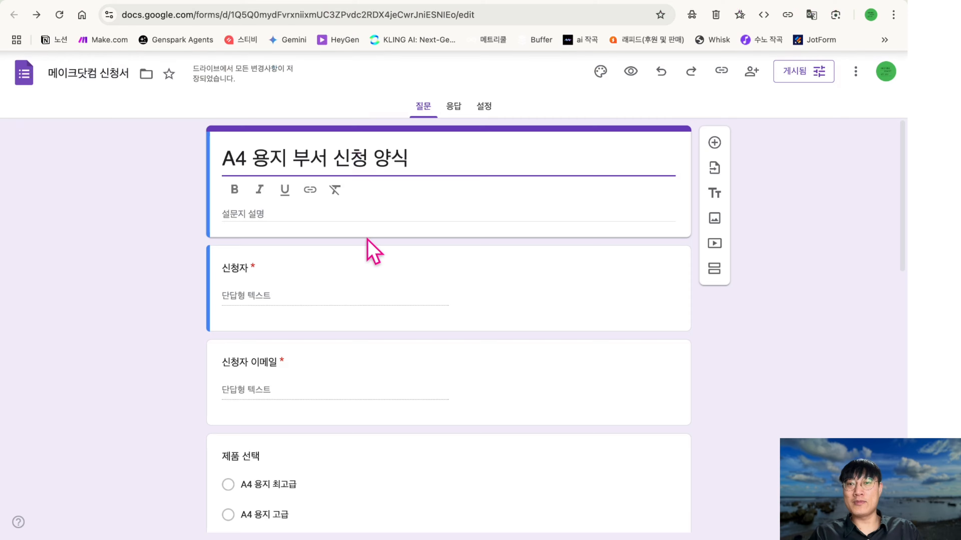
- In the already prepared "메이크닷컴 신청서" form, copy the shortened responder link and save the published form options
scroll(375, 273, down, 1)
scroll(378, 283, up, 1)
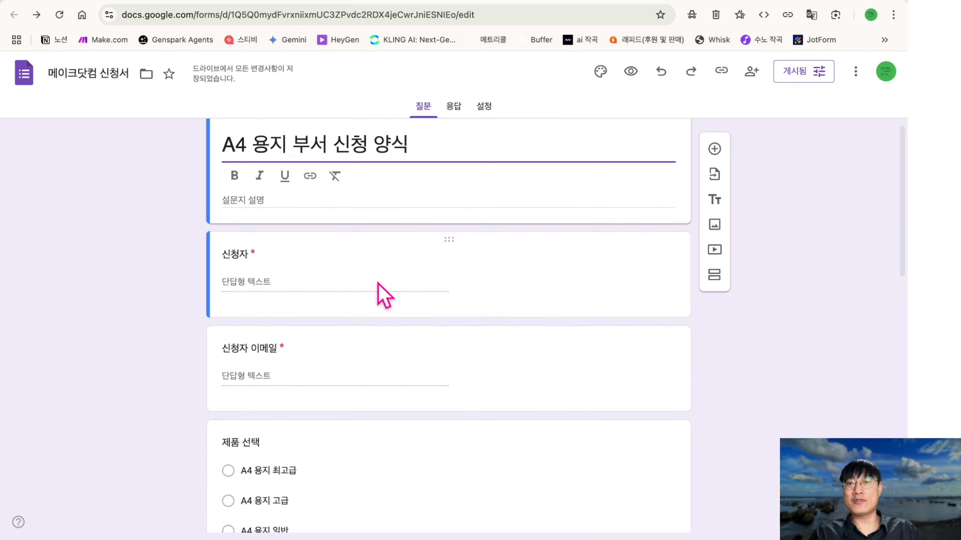
scroll(387, 215, down, 1)
scroll(392, 225, down, 1)
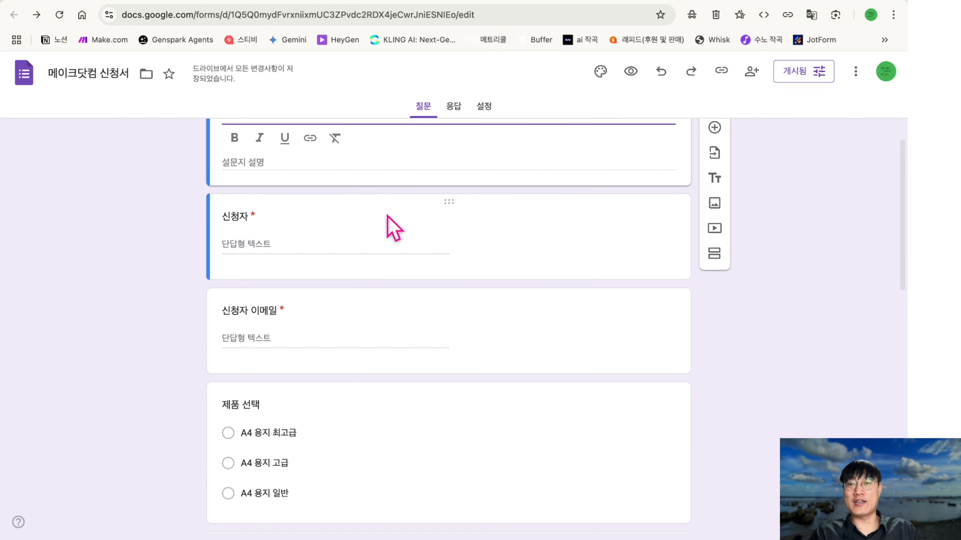
scroll(393, 226, up, 1)
click(810, 75)
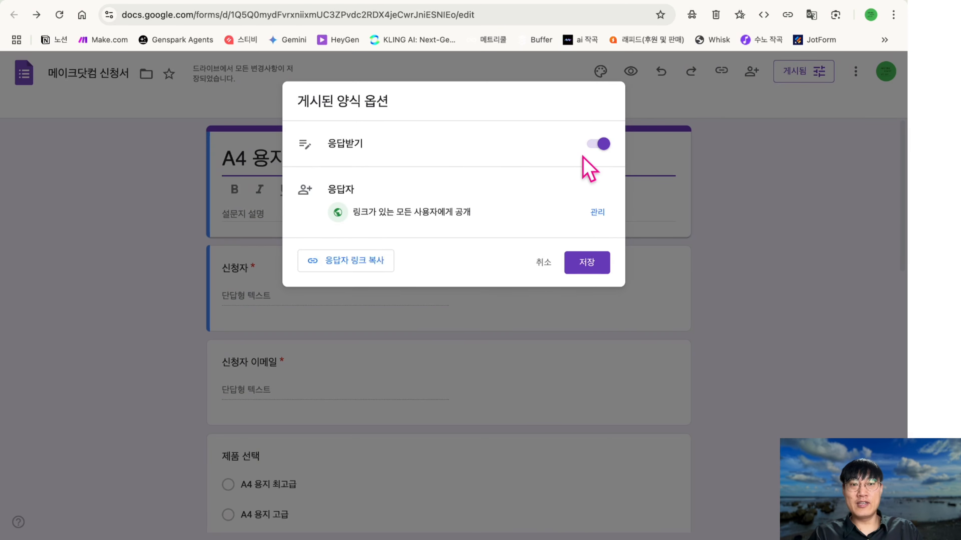
click(358, 266)
click(320, 339)
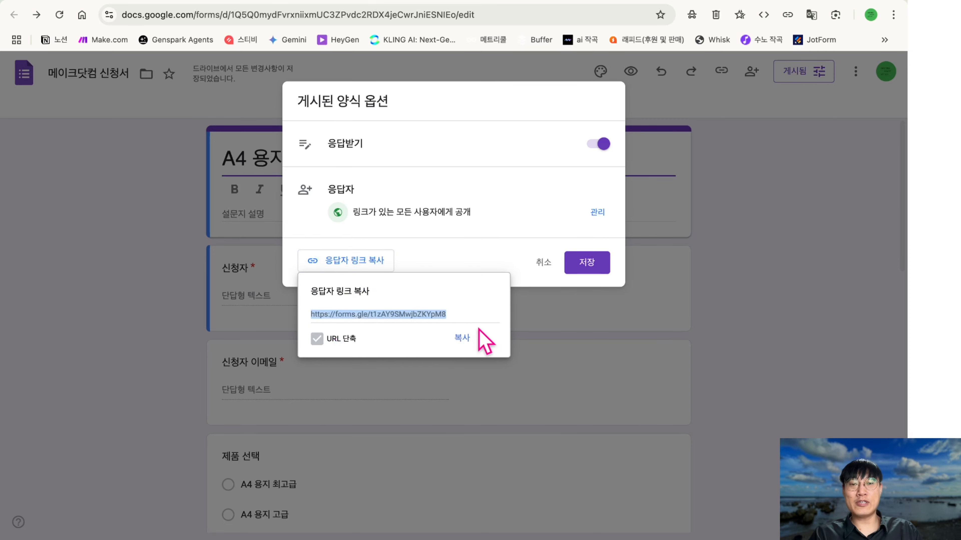
click(462, 338)
click(586, 260)
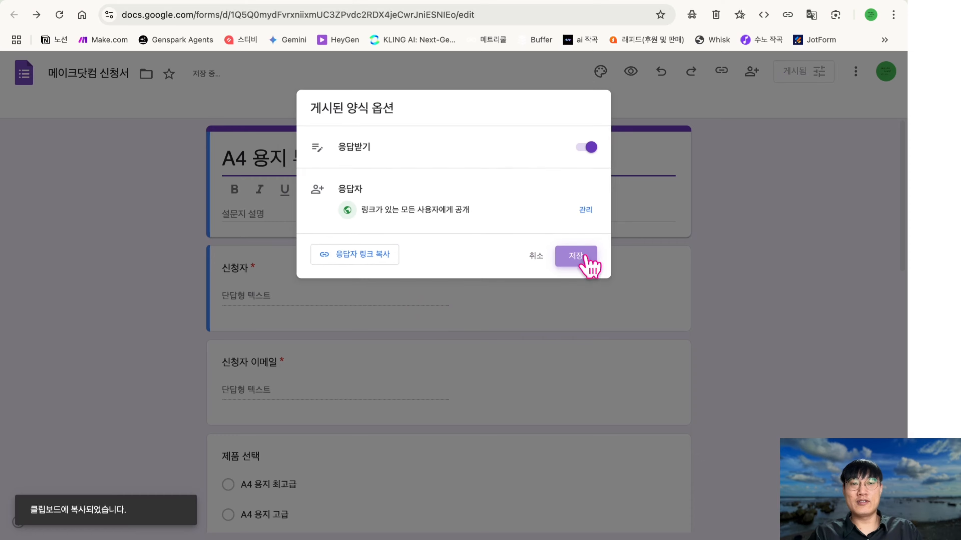
- Switch to the incognito browser window with the respondent view of "A4 용지 부서 신청 양식"
key(ctrl+Right)
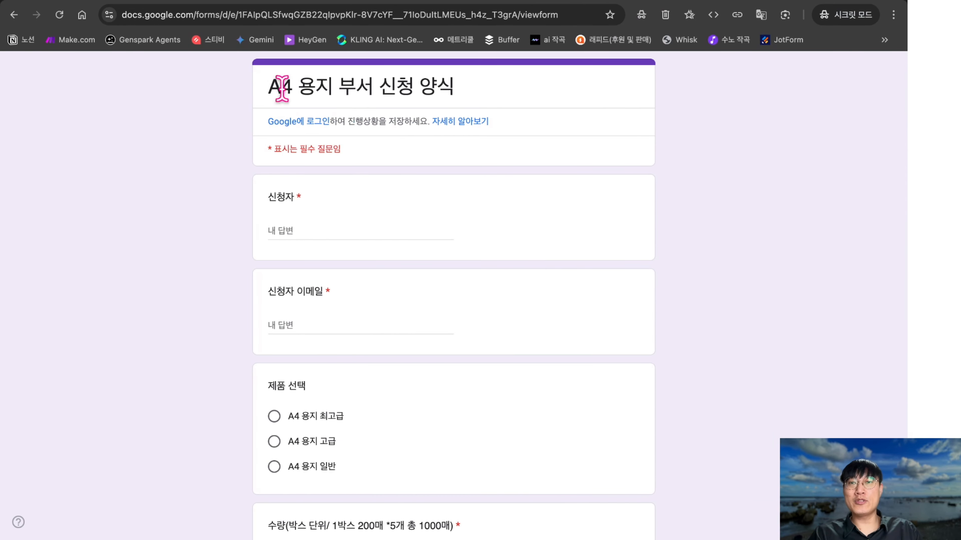
- Load the shortened form link in the incognito window and enter 테스트001 as the applicant with a test e-mail address
click(381, 13)
text(https://forms.gle/t1zAY9SMwjbZKYpM8)
key(Return)
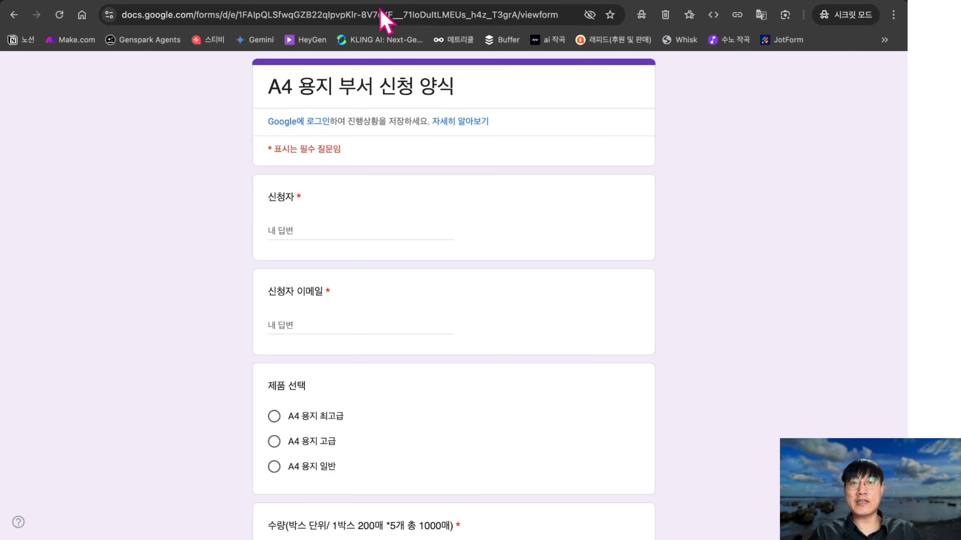
scroll(396, 166, down, 1)
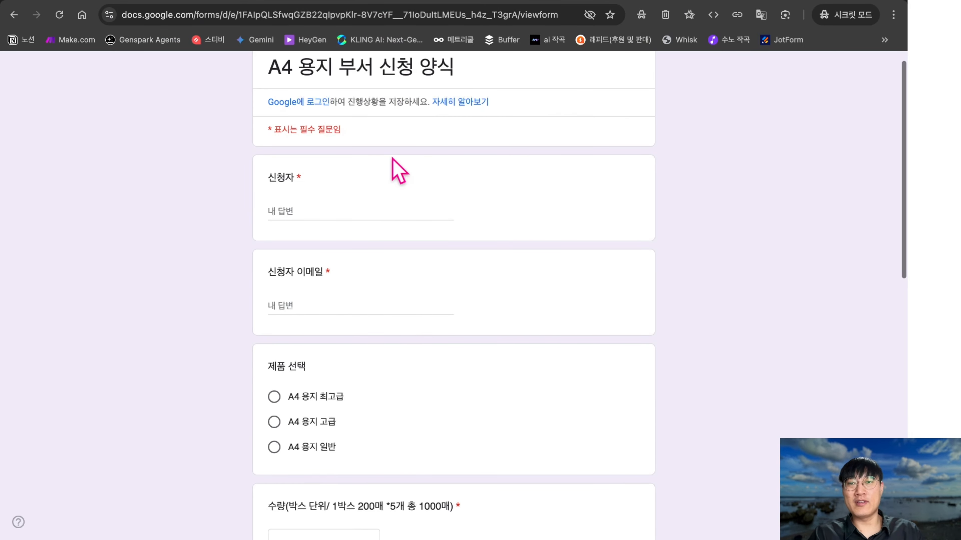
scroll(395, 167, down, 1)
click(360, 194)
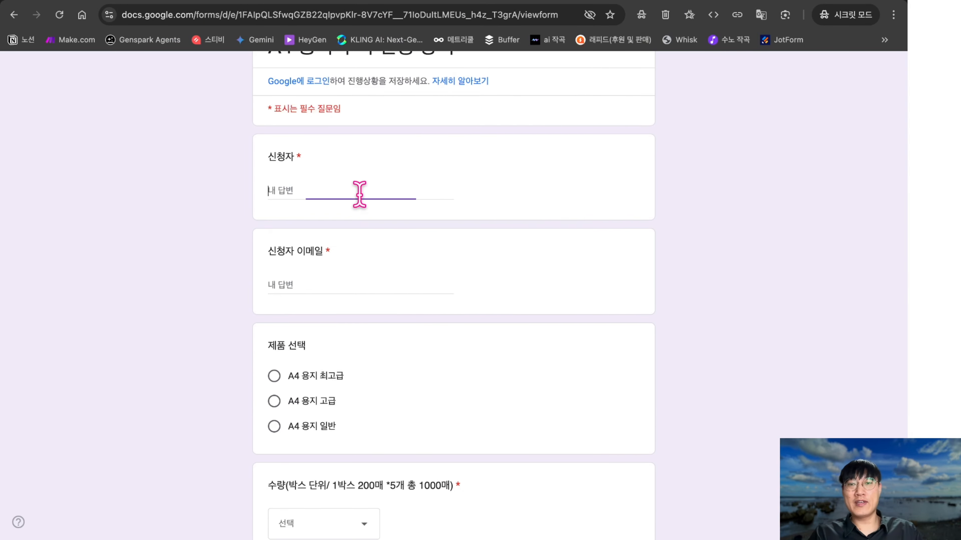
text(티)
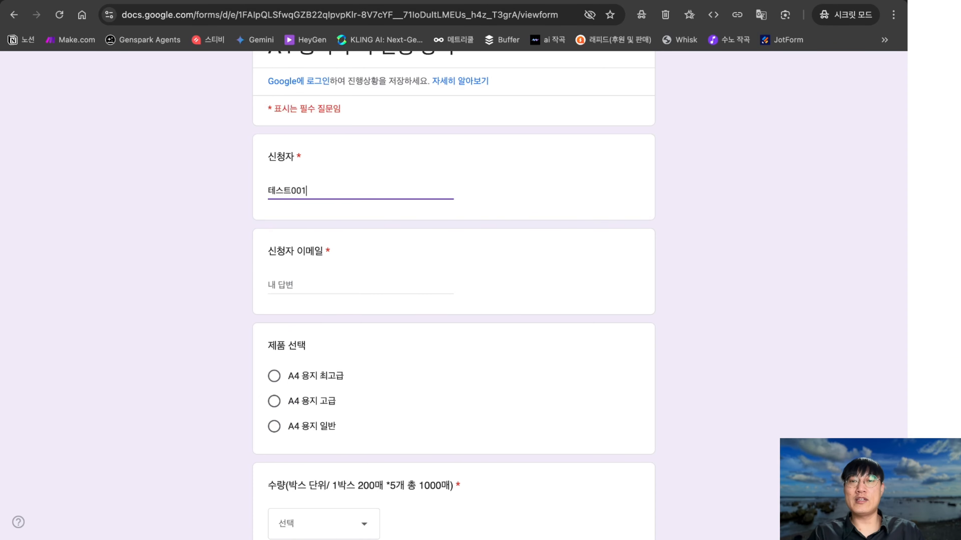
key(Tab)
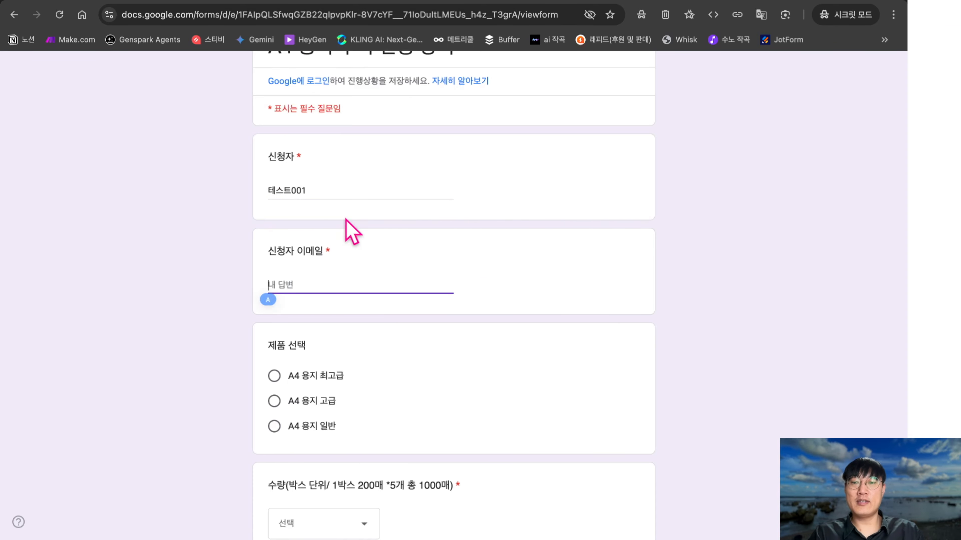
text(test001@test001.com)
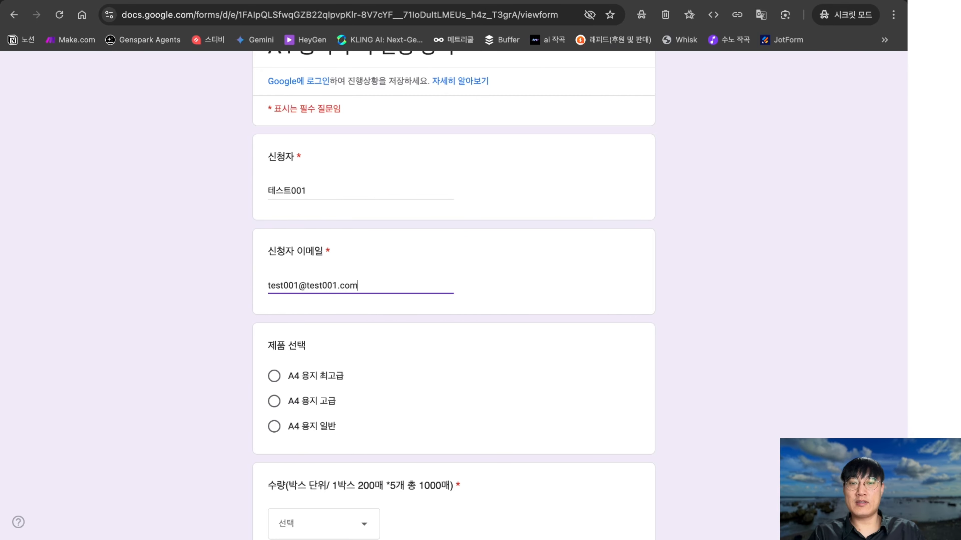
- Choose "A4 용지 최고급" as the product, 3 as the box quantity and "미디어1팀" as the department
click(301, 377)
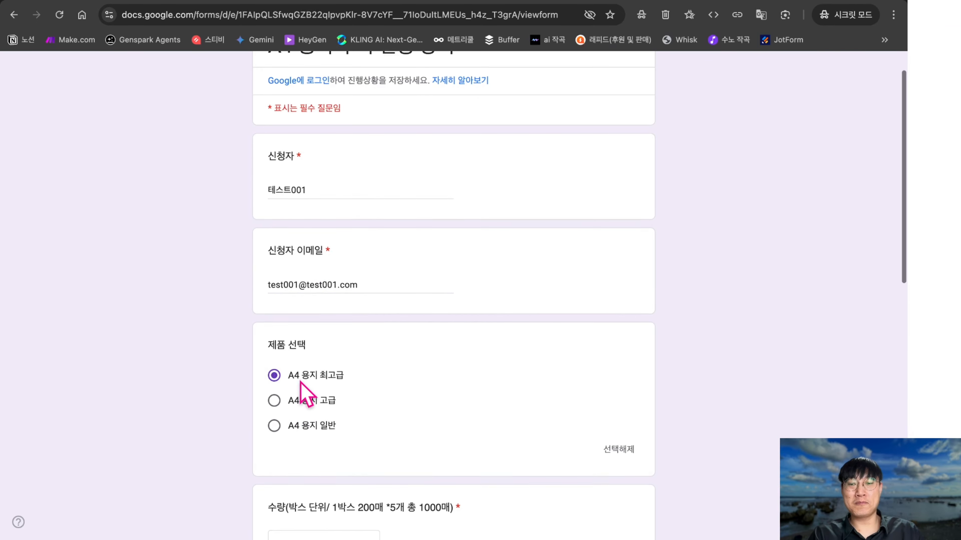
scroll(301, 382, down, 3)
click(329, 418)
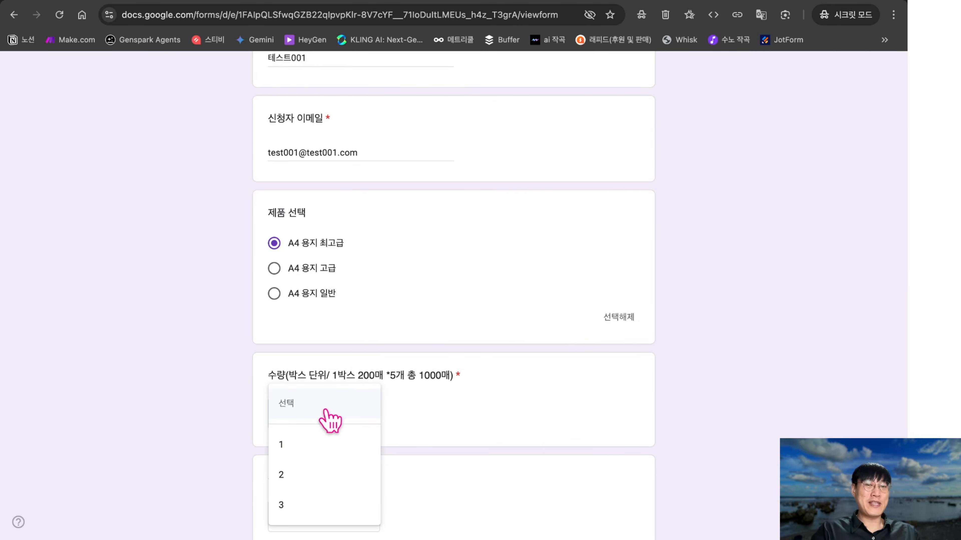
scroll(329, 420, down, 3)
click(311, 505)
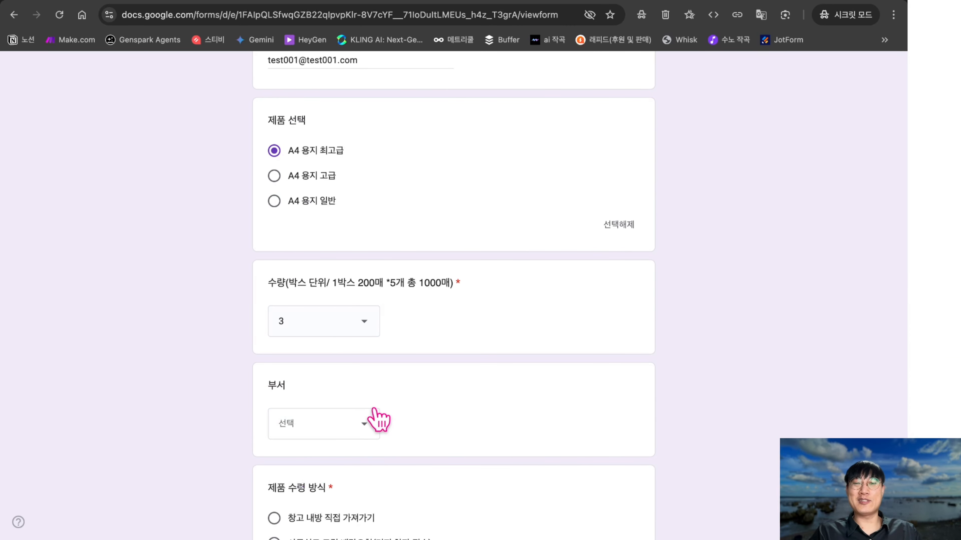
scroll(378, 420, down, 2)
click(362, 357)
click(339, 414)
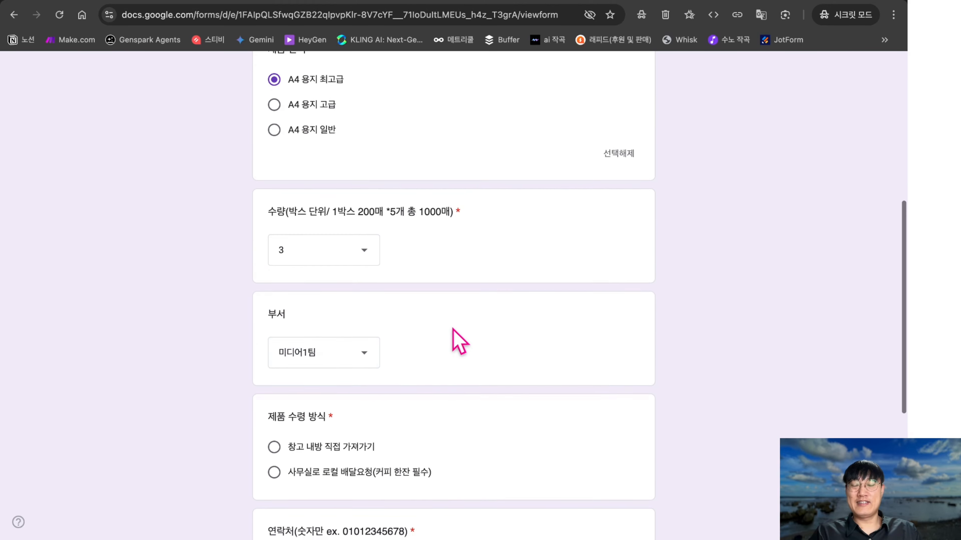
- Choose office delivery as the pickup method, enter a contact number and the comment "마치고 커피한잔 해요.", and submit the response
scroll(454, 329, down, 4)
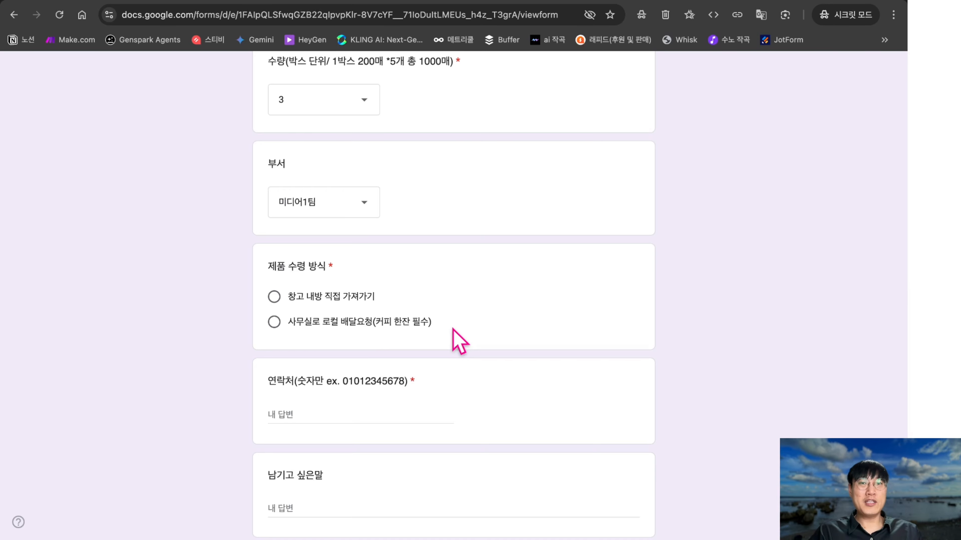
scroll(452, 329, down, 2)
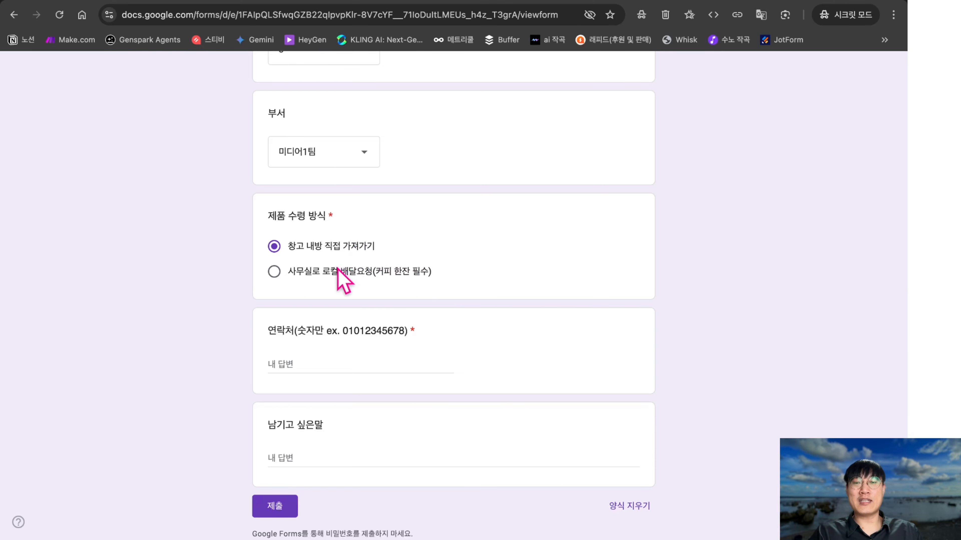
scroll(336, 272, up, 4)
scroll(334, 269, down, 6)
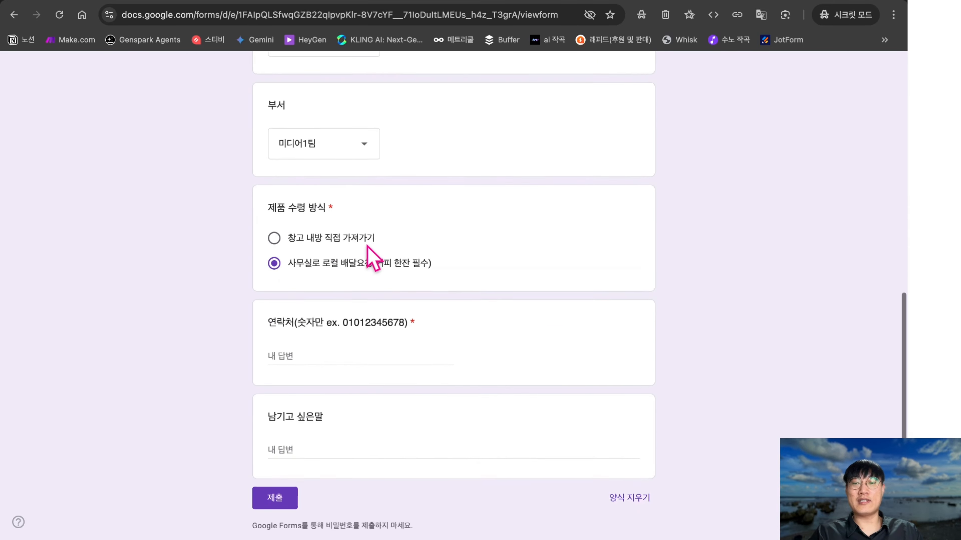
click(326, 276)
text(01011111111)
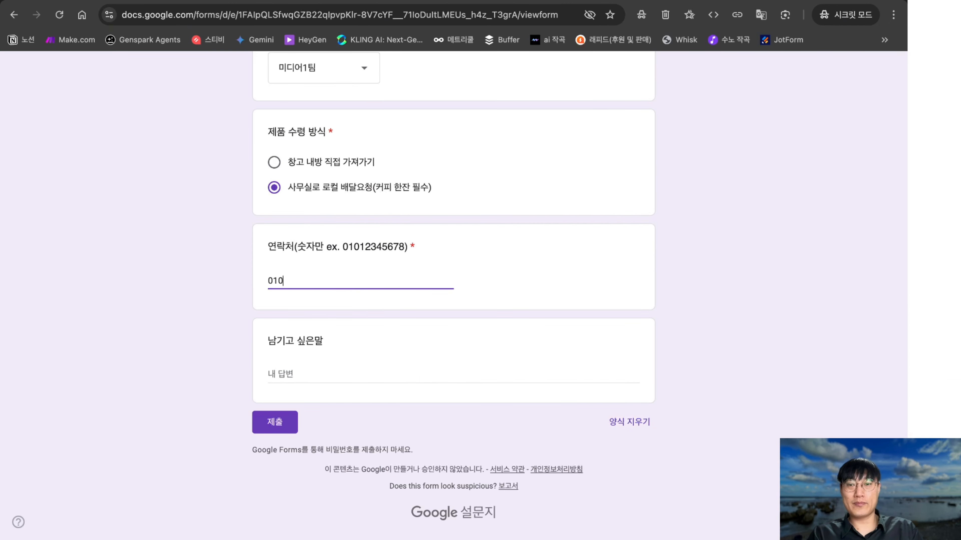
click(299, 372)
text(미)
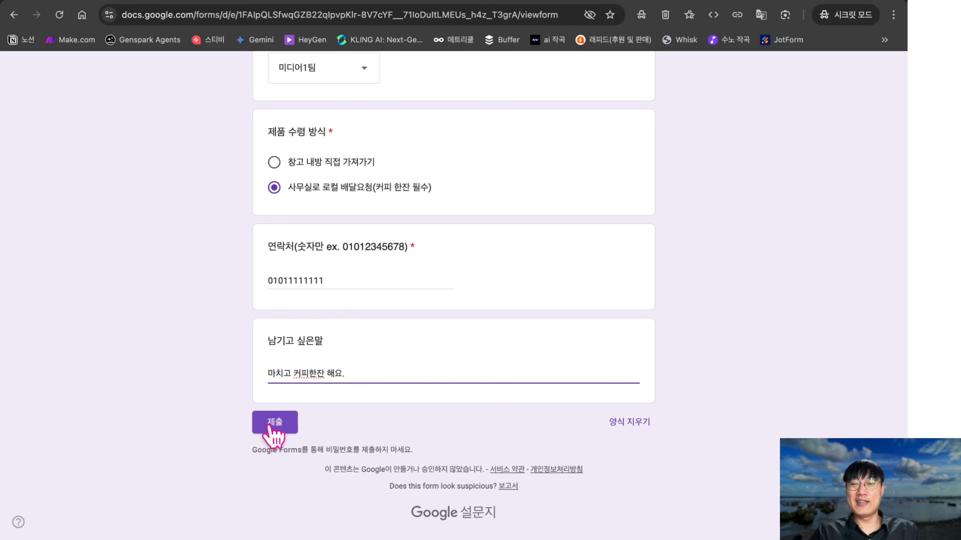
click(276, 431)
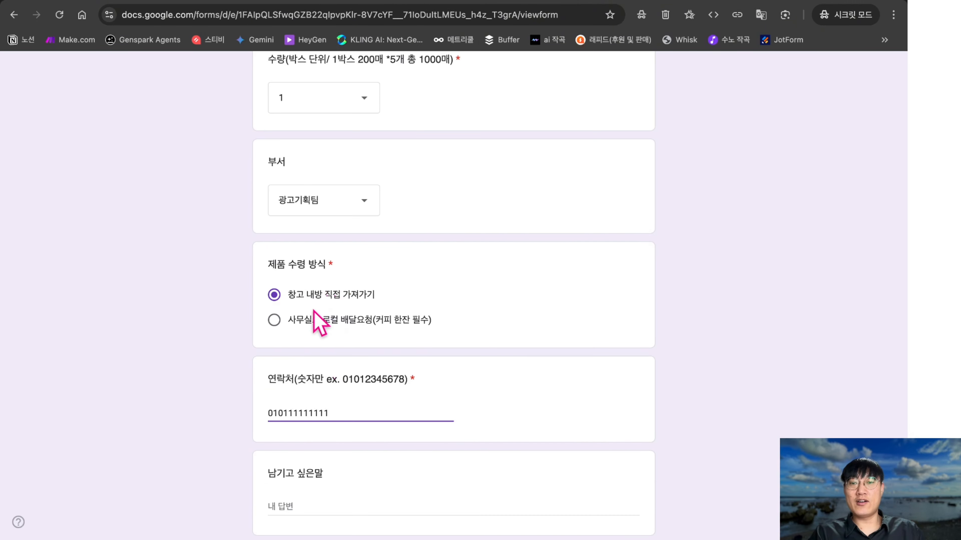
- In the second test response for 광고기획팀, choose office delivery, add the comment "마치고 자장면 한그릇 해요" and submit it
click(314, 321)
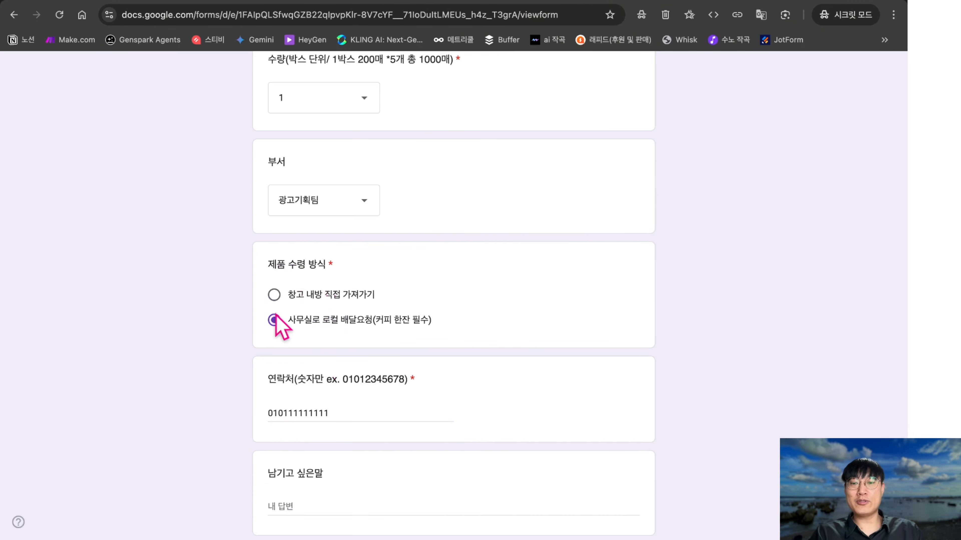
scroll(320, 406, down, 3)
scroll(313, 396, down, 1)
click(311, 374)
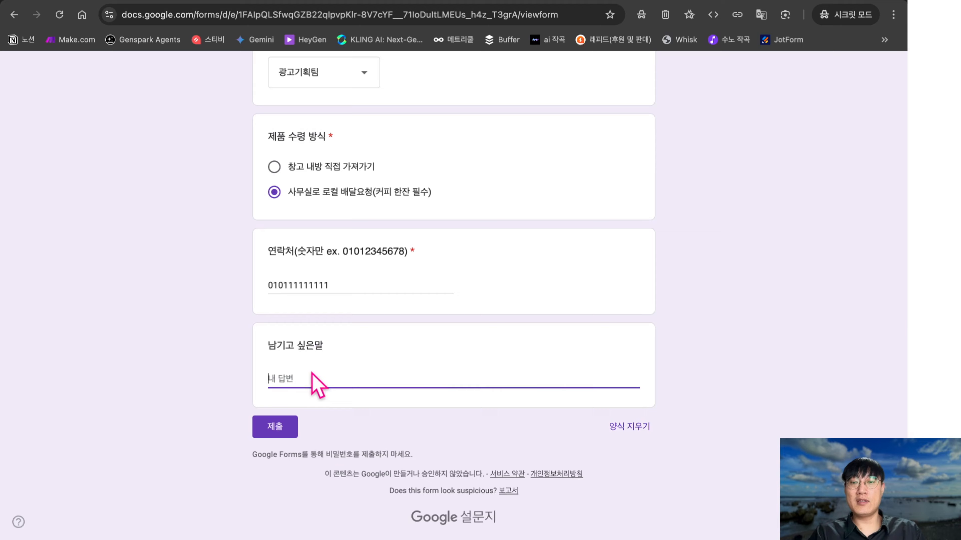
text(매치고 자장면 한그릇 해요)
click(276, 427)
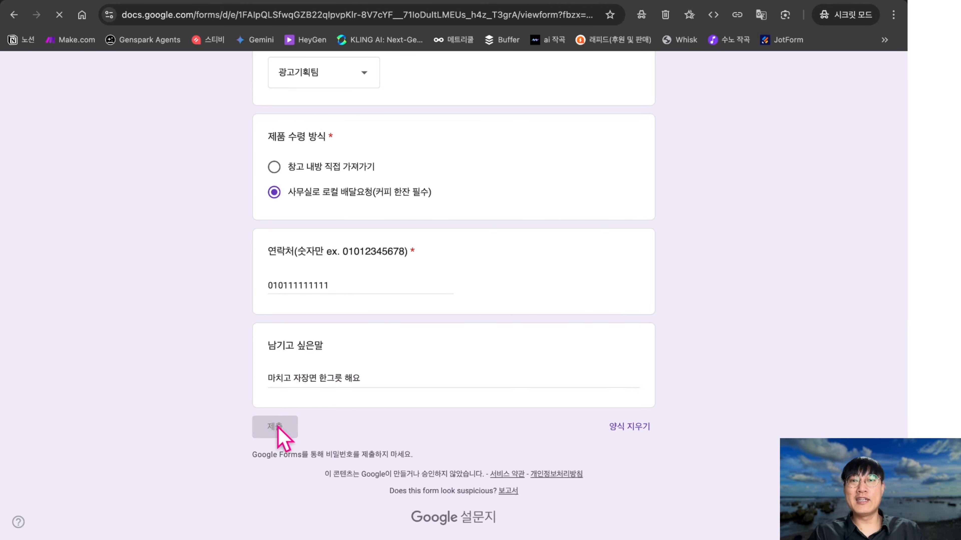
- Switch to the new Make scenario in the regular browser window and add Google Forms Watch Responses as its first module
key(ctrl+Left)
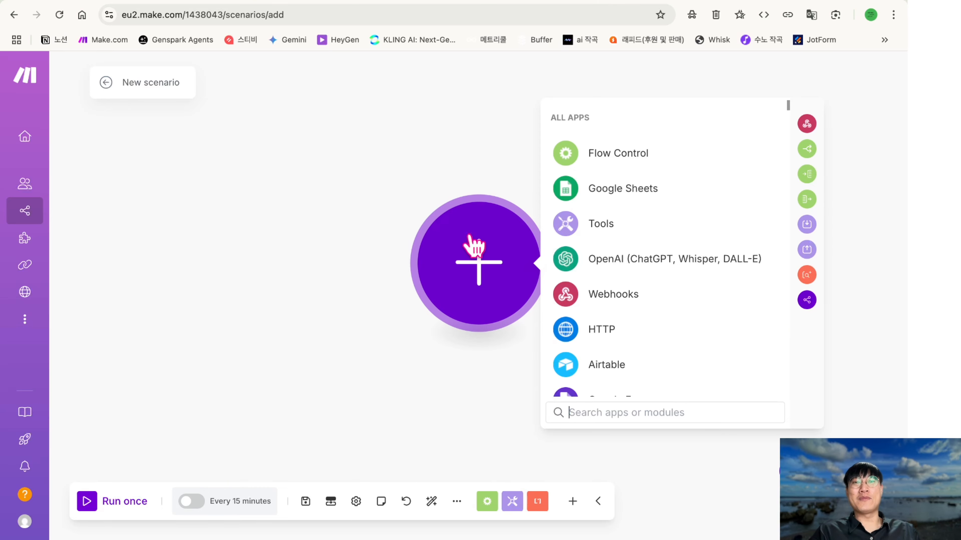
click(333, 5)
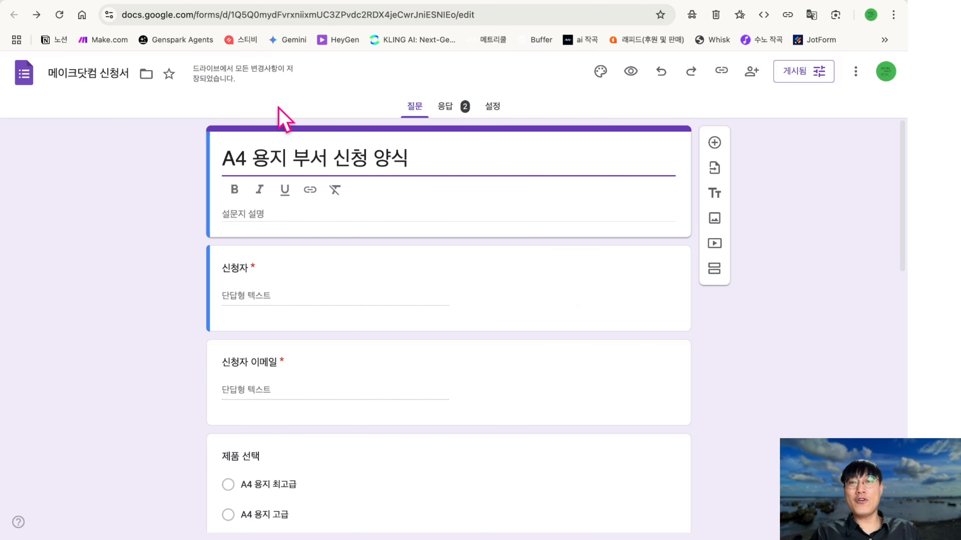
click(223, 4)
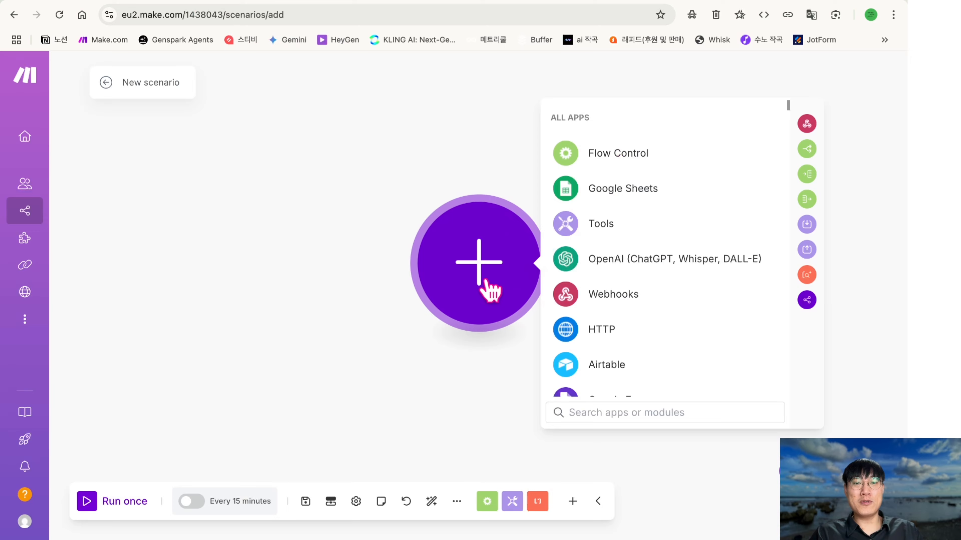
click(588, 412)
text(google)
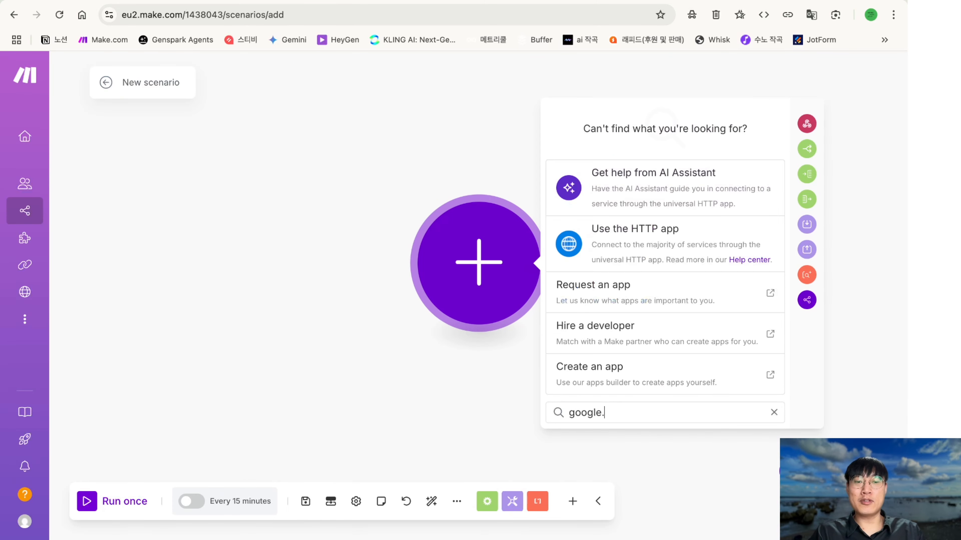
click(628, 233)
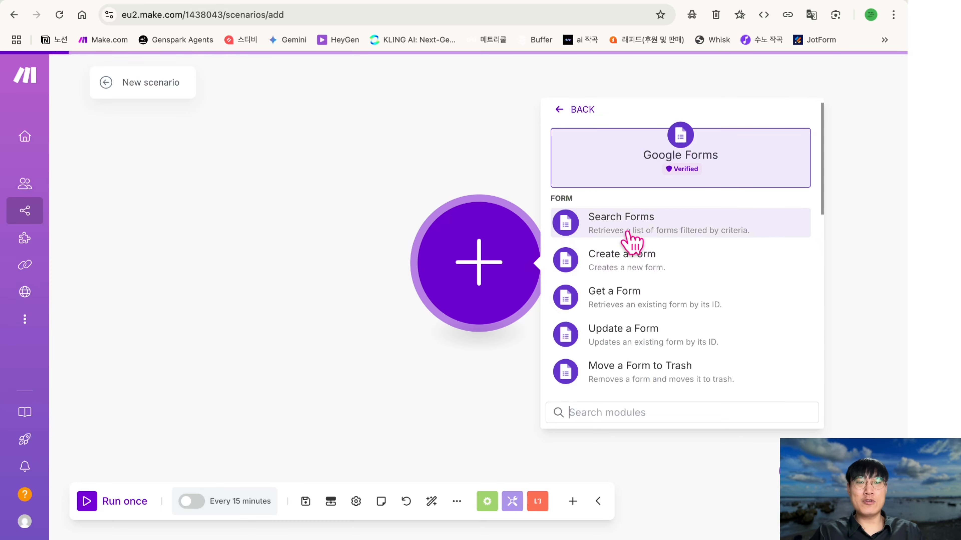
scroll(634, 265, down, 2)
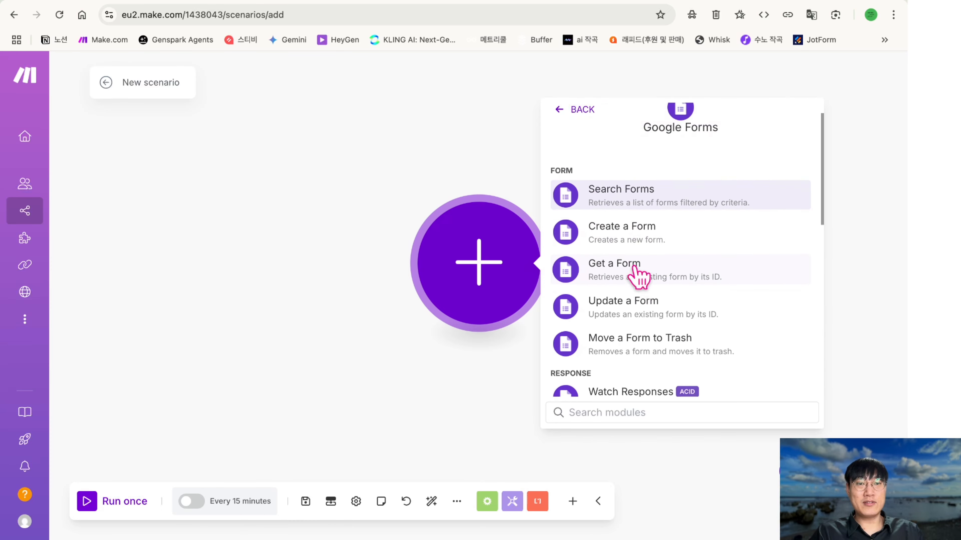
scroll(639, 303, down, 2)
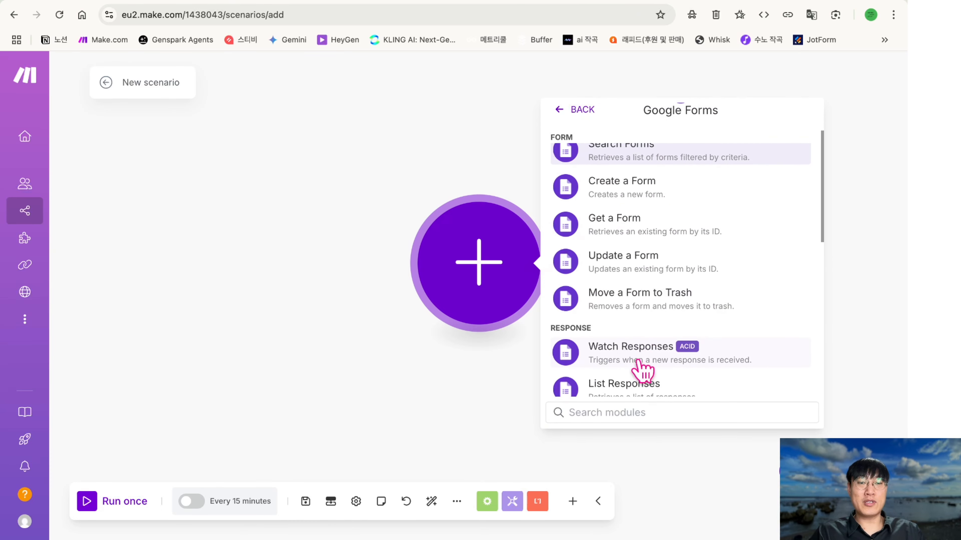
scroll(642, 369, down, 3)
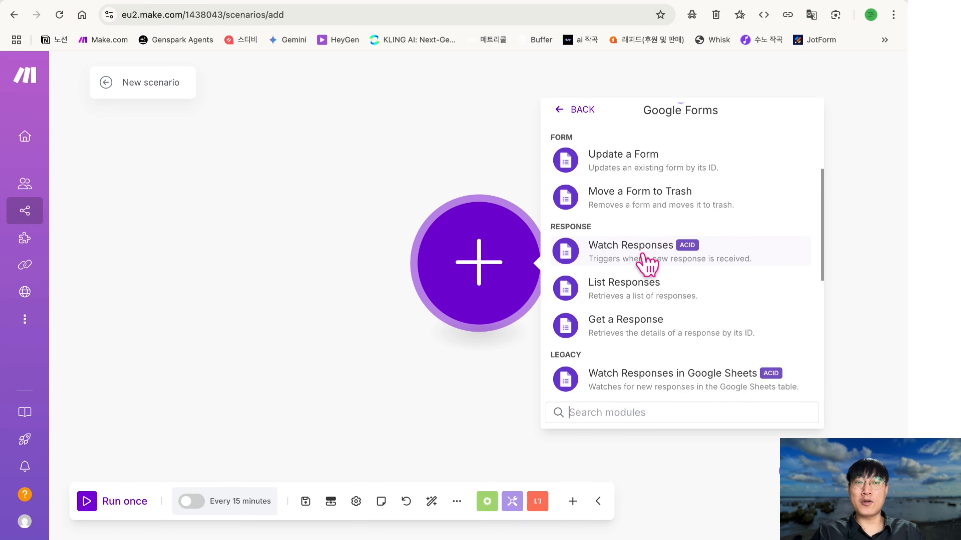
click(643, 255)
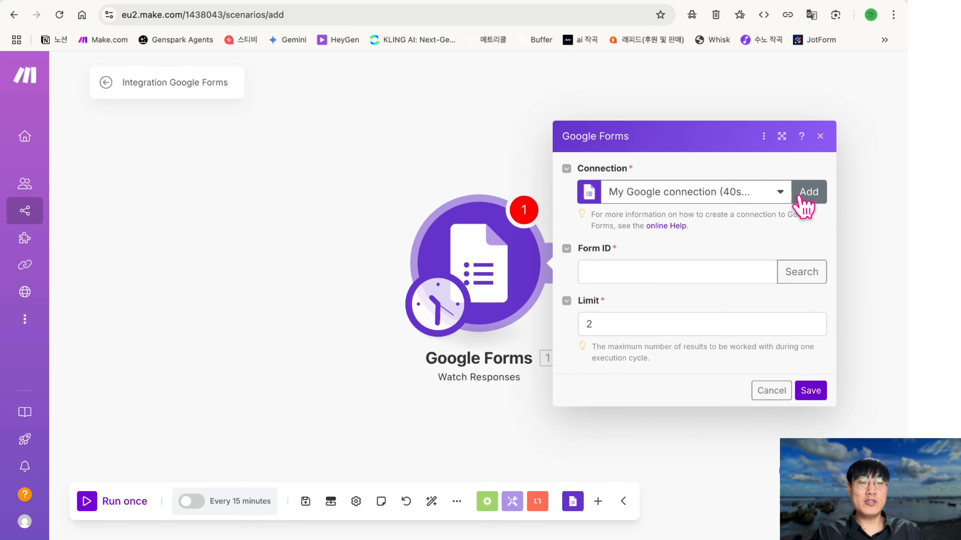
- Create a Google Forms connection named "a4 용지 신청서", signing in with the existing Google account and allowing Make's Drive access
click(802, 198)
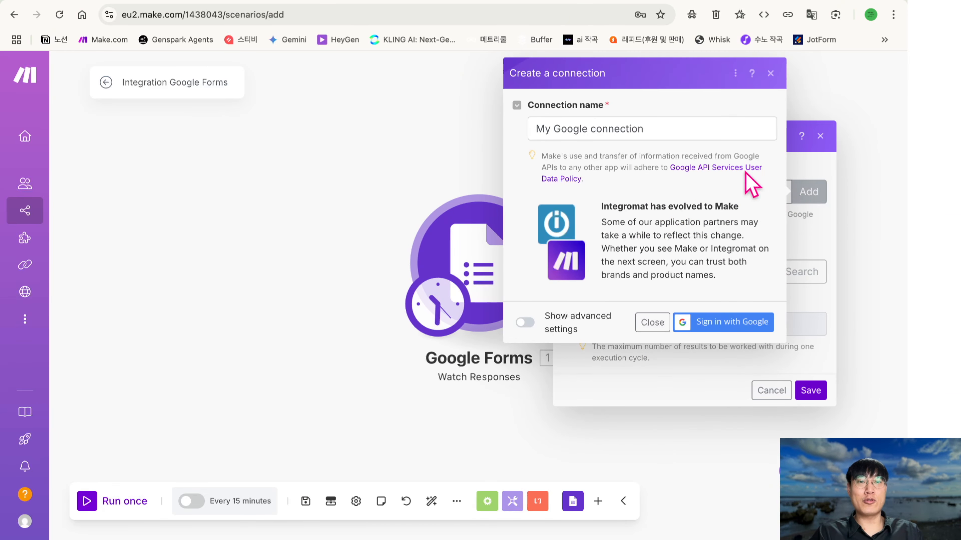
double_click(687, 135)
click(688, 135)
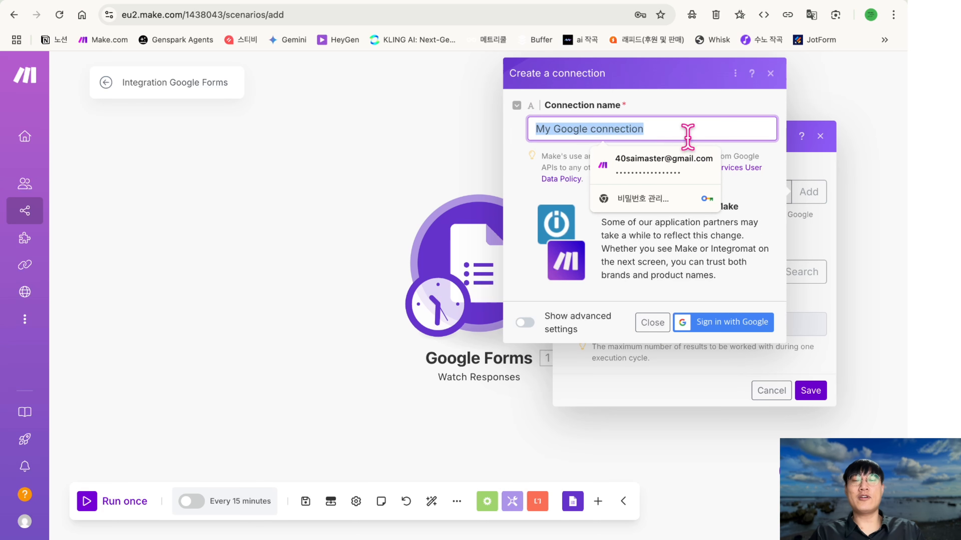
text(a4 용지 신청서)
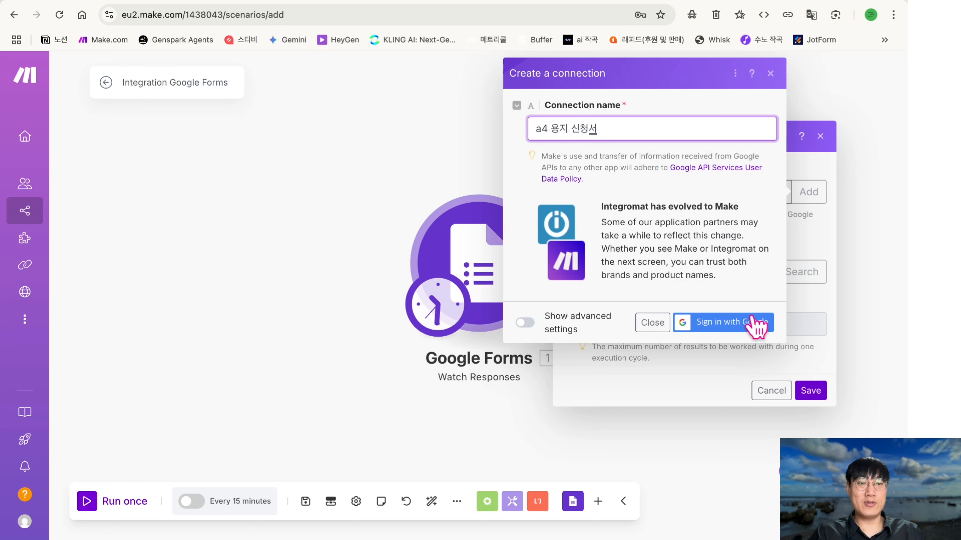
click(741, 322)
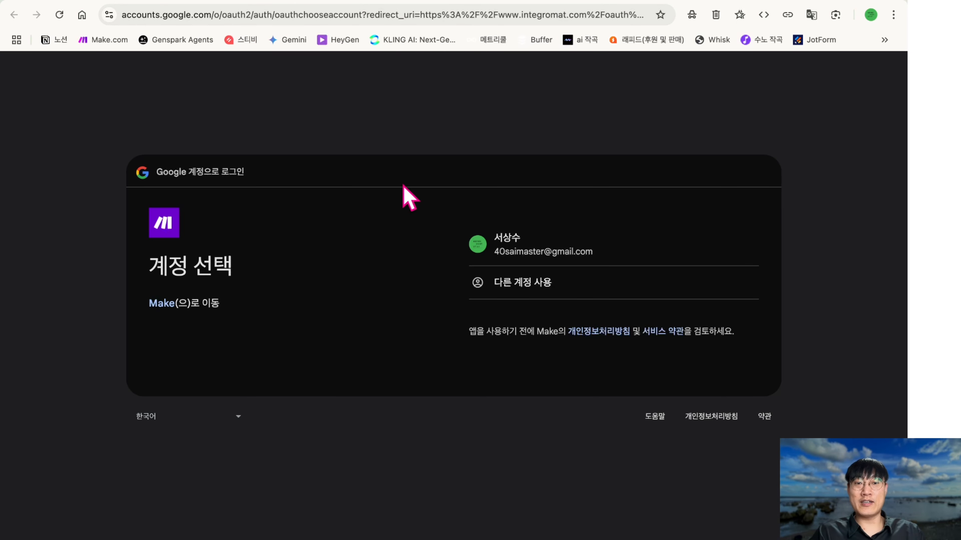
click(516, 252)
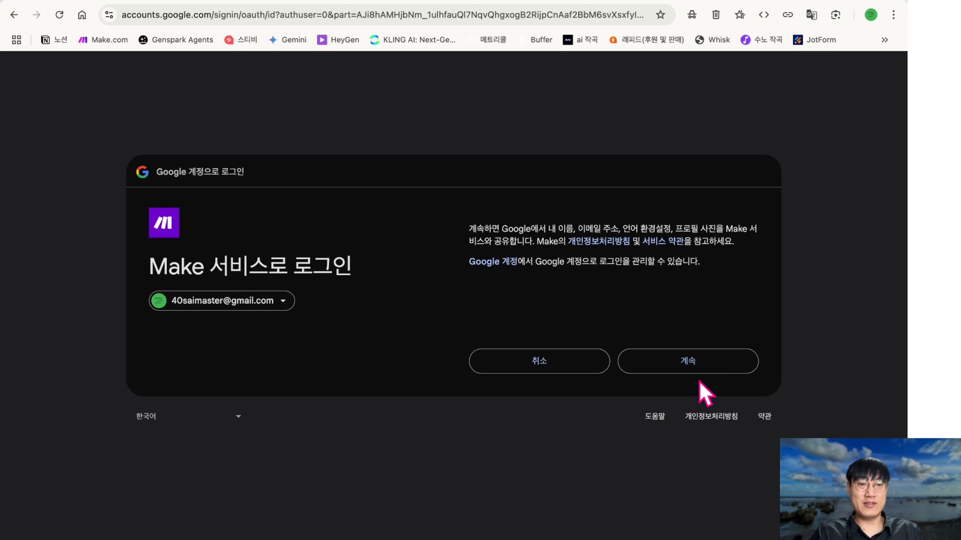
click(702, 371)
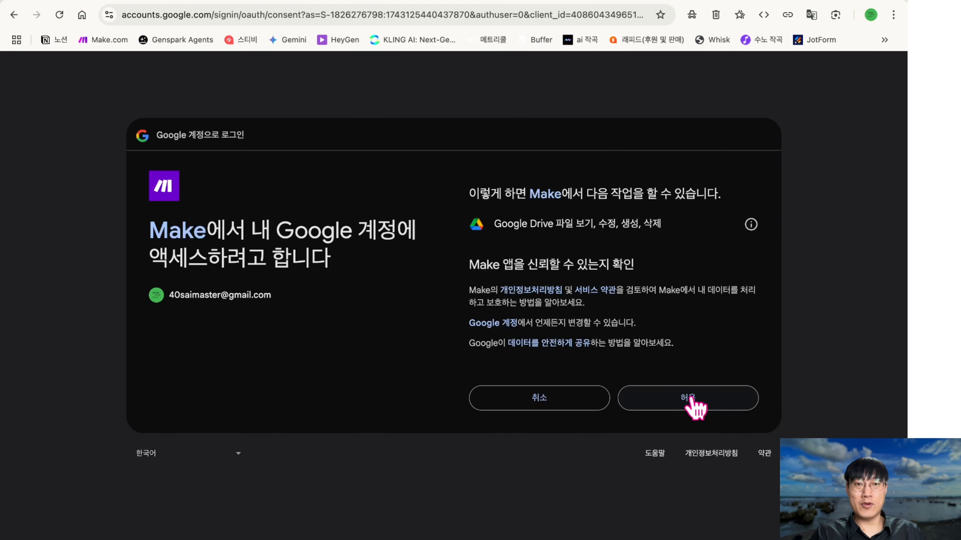
click(693, 404)
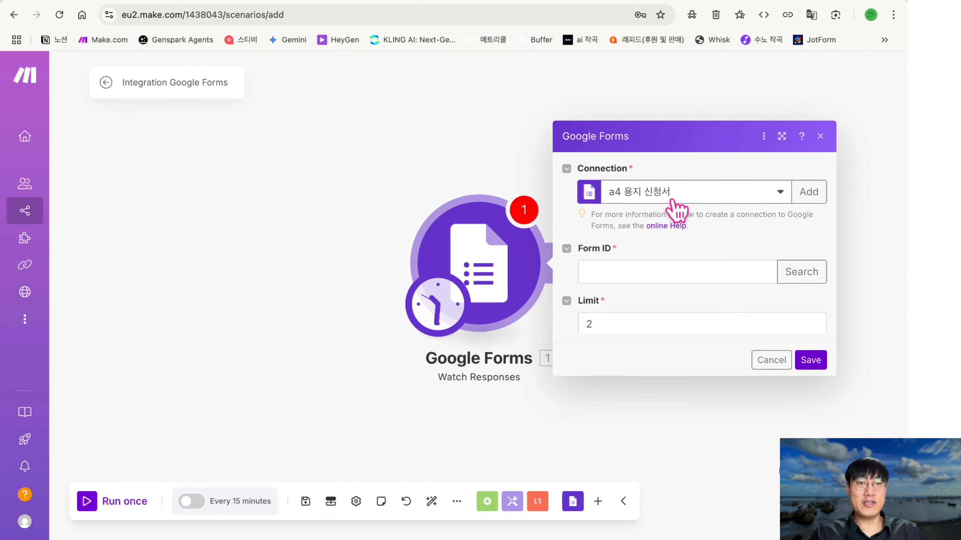
- Fill in the Form ID with the identifier copied from the Google Form's edit address and set the Limit to 1
click(711, 270)
click(654, 253)
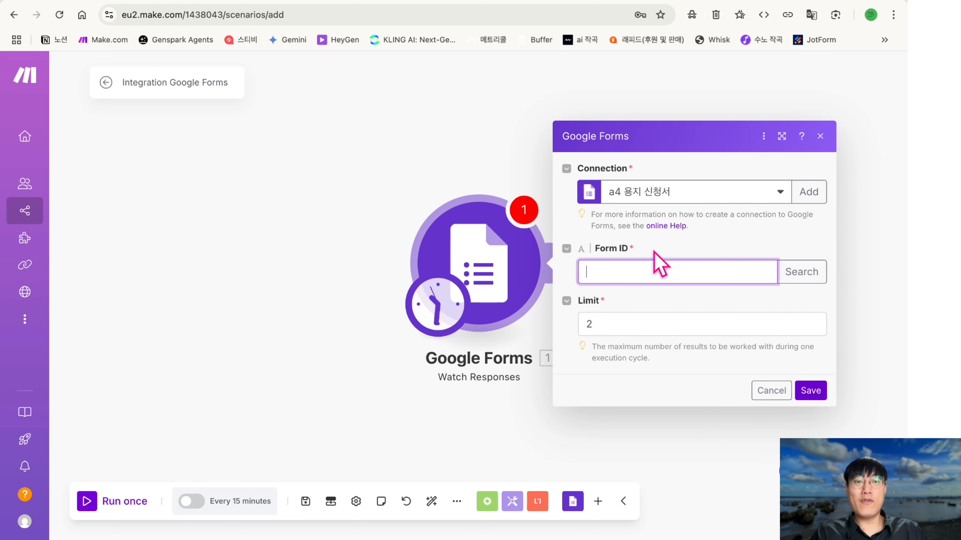
click(344, 0)
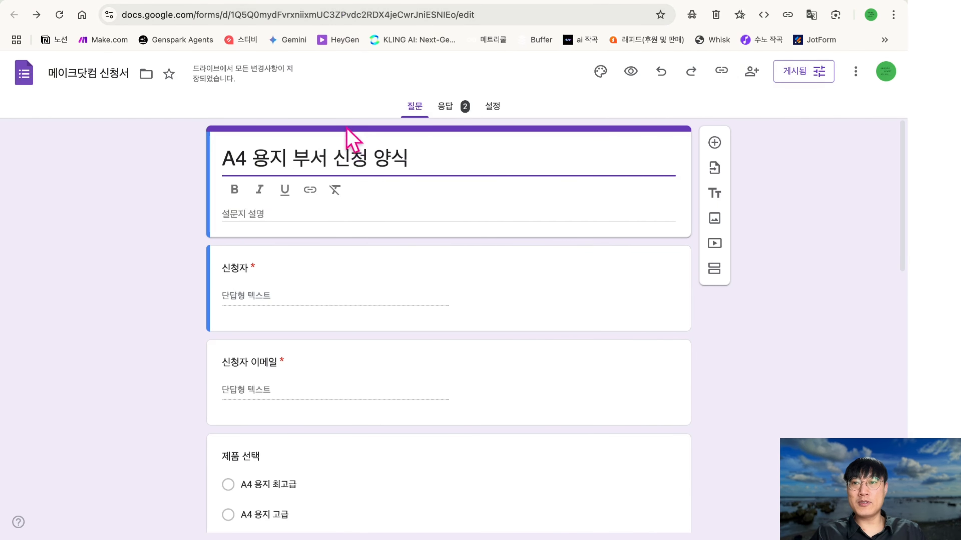
click(240, 16)
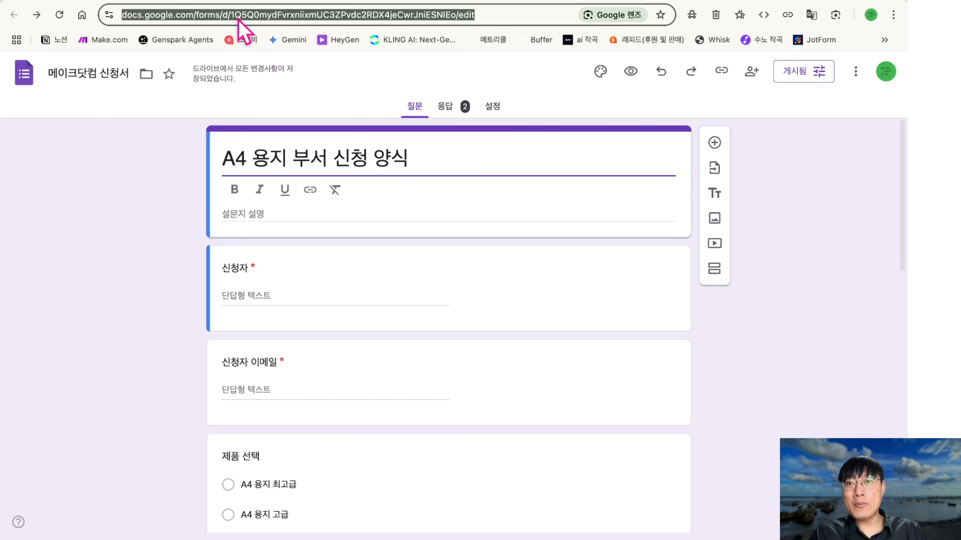
click(239, 19)
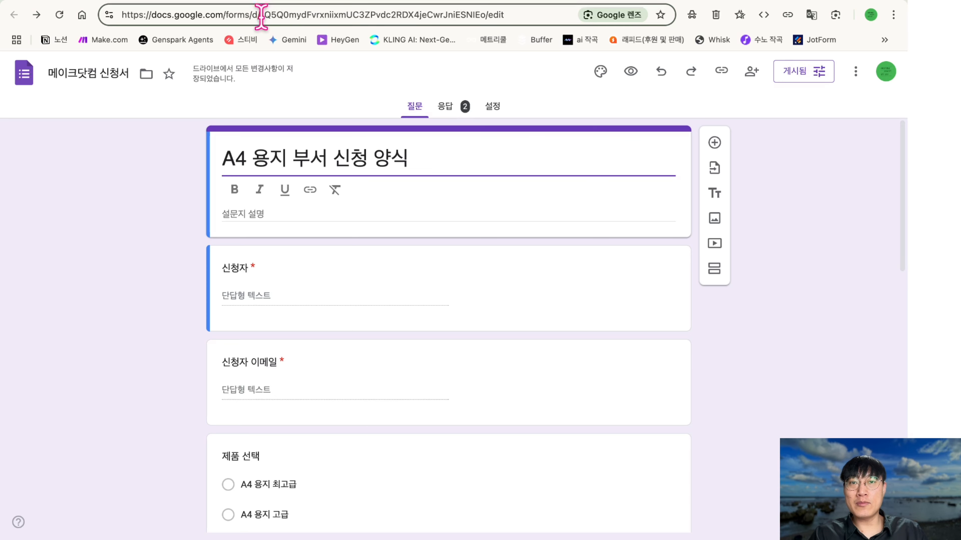
drag(265, 17, 485, 17)
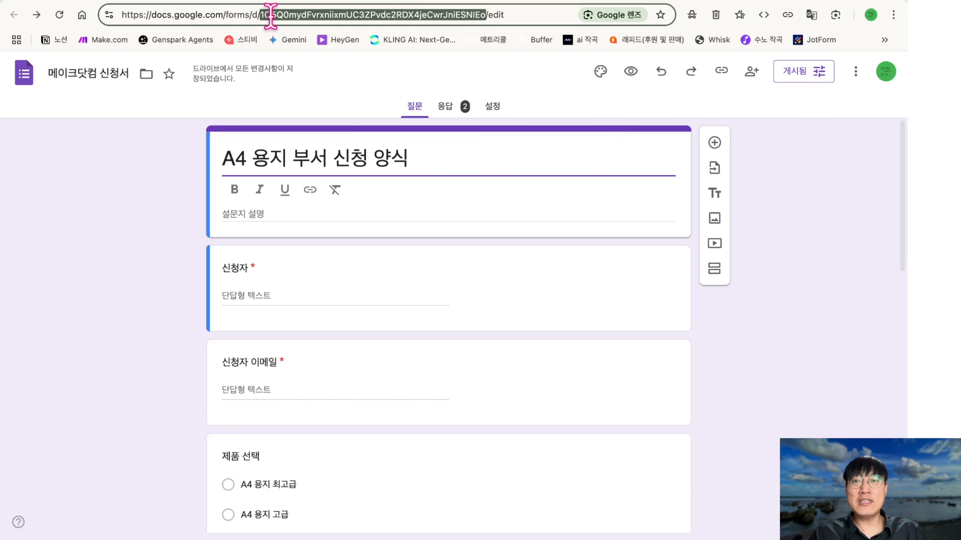
right_click(307, 15)
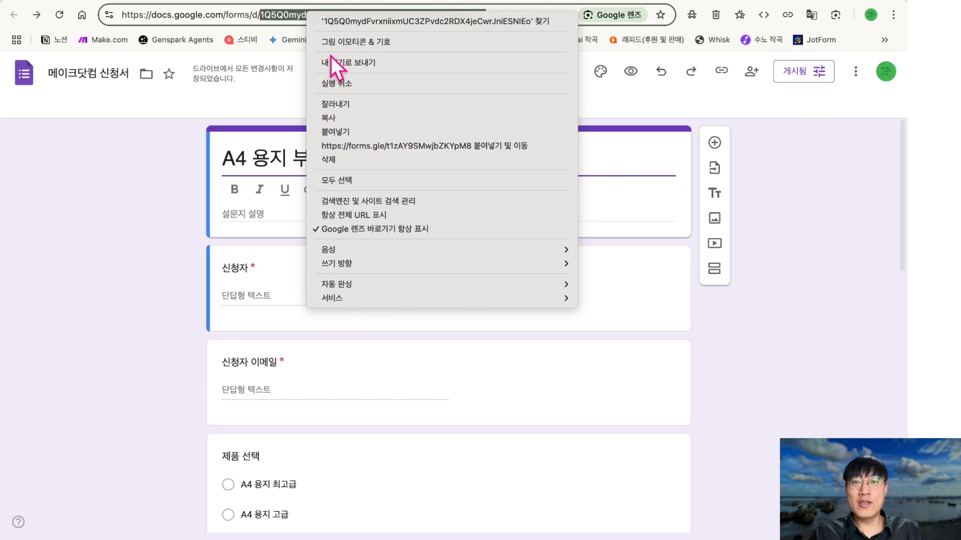
click(339, 117)
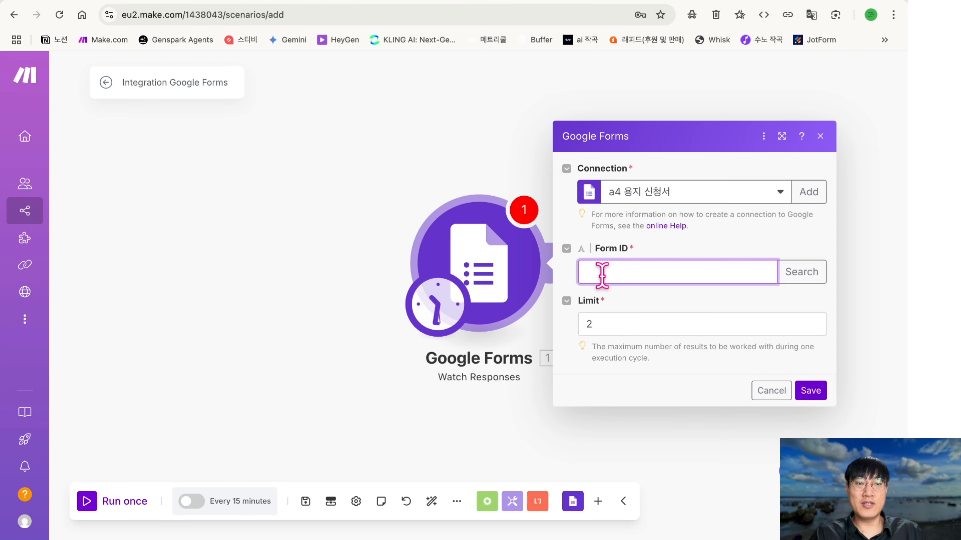
key(ctrl+v)
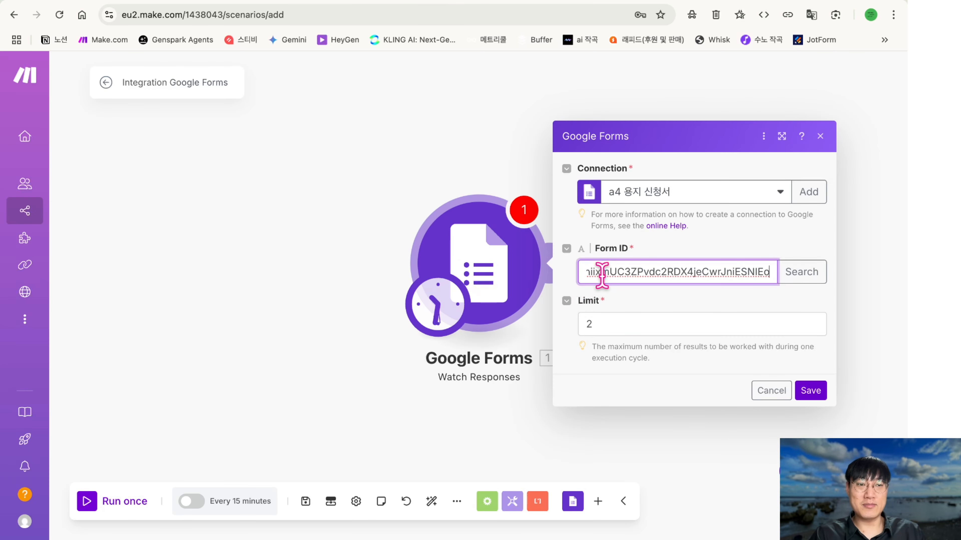
click(756, 316)
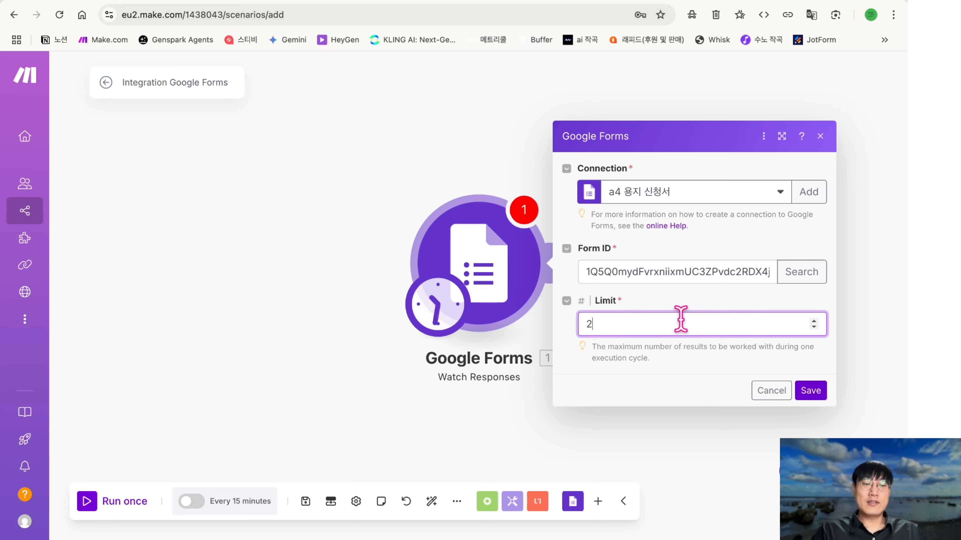
key(BackSpace)
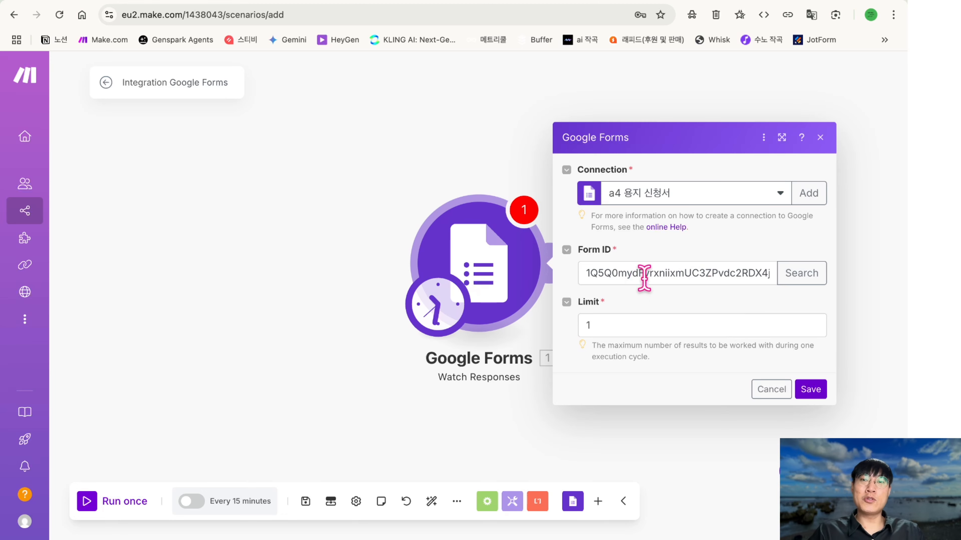
- Search for the form by its document title to fill in the Form ID
click(798, 282)
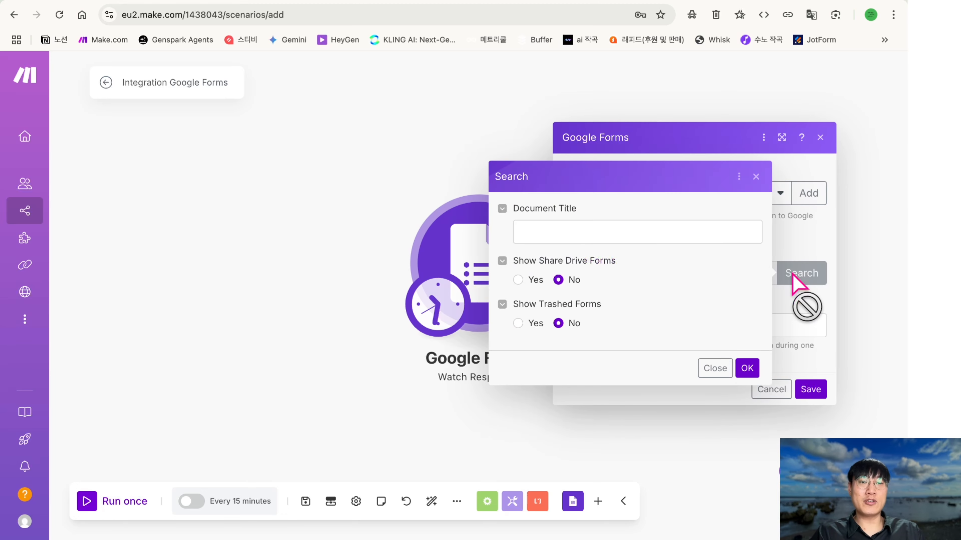
click(666, 227)
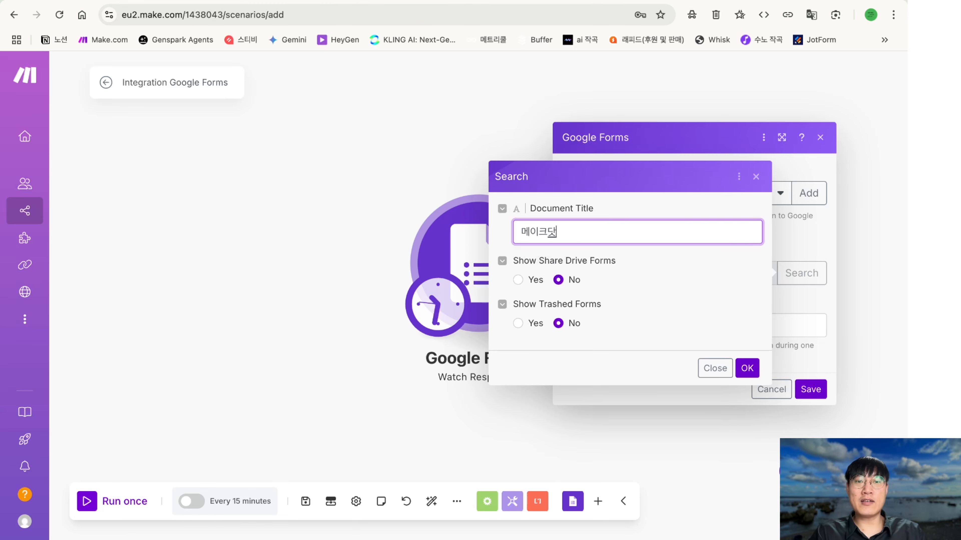
click(747, 367)
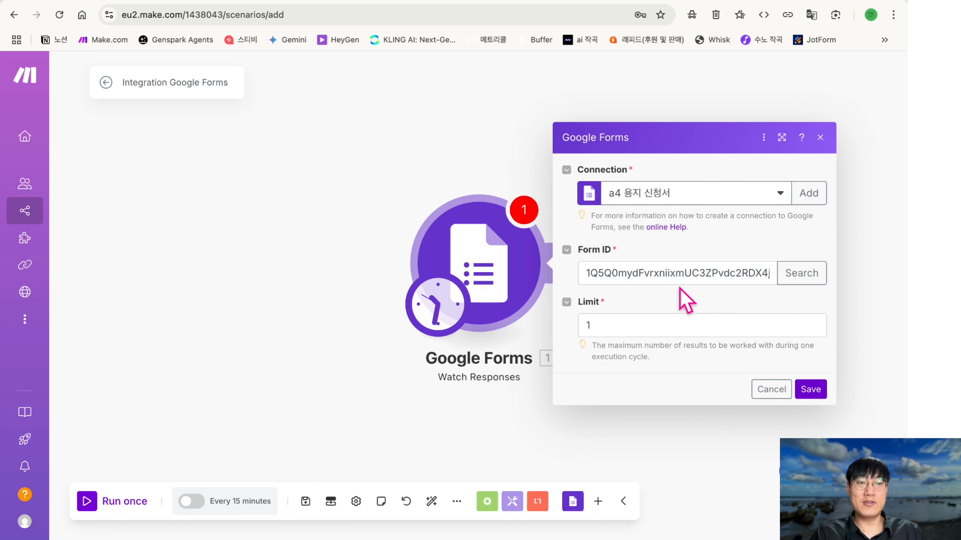
- Clear the Form ID and fill it in again by searching for the document title "메이크닷컴 신청서"
click(638, 272)
key(super+a)
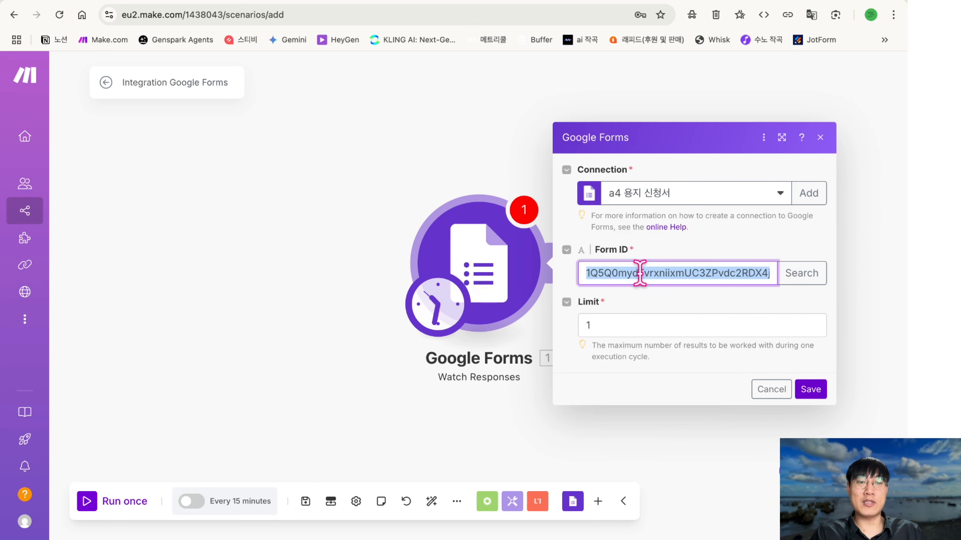
key(BackSpace)
click(798, 273)
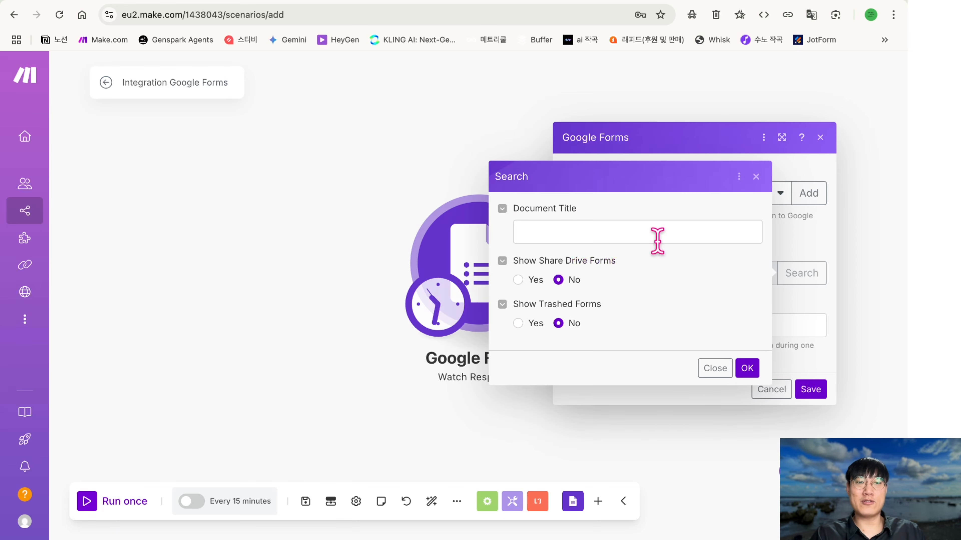
click(658, 232)
text(메)
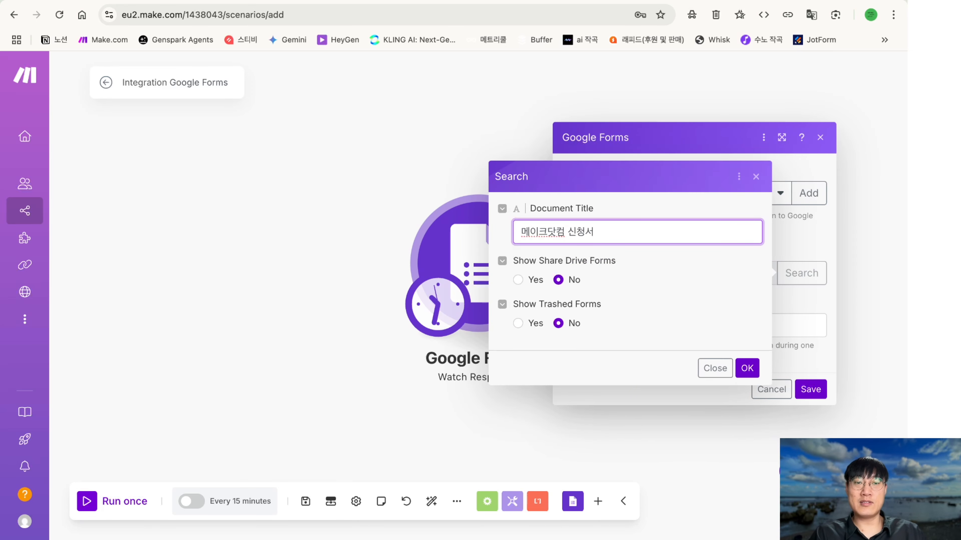
text(이크닷컴 신청서)
click(747, 367)
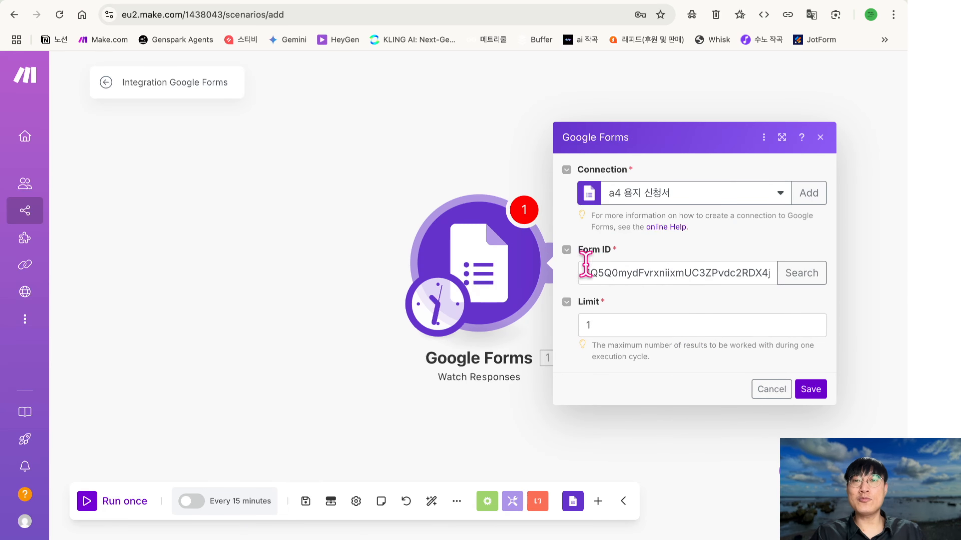
- Check the Form ID against the form's edit address and save the module with All as the starting point
click(323, 0)
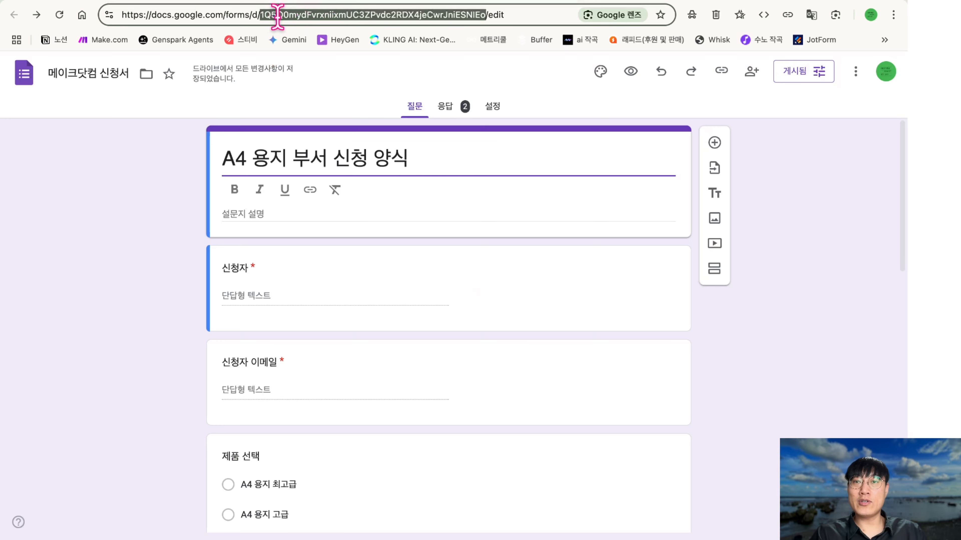
click(182, 2)
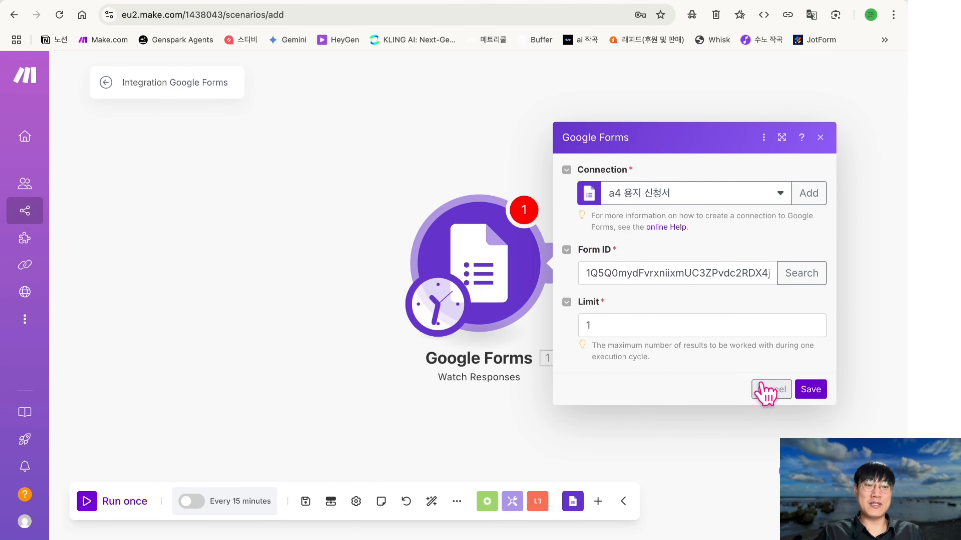
click(810, 390)
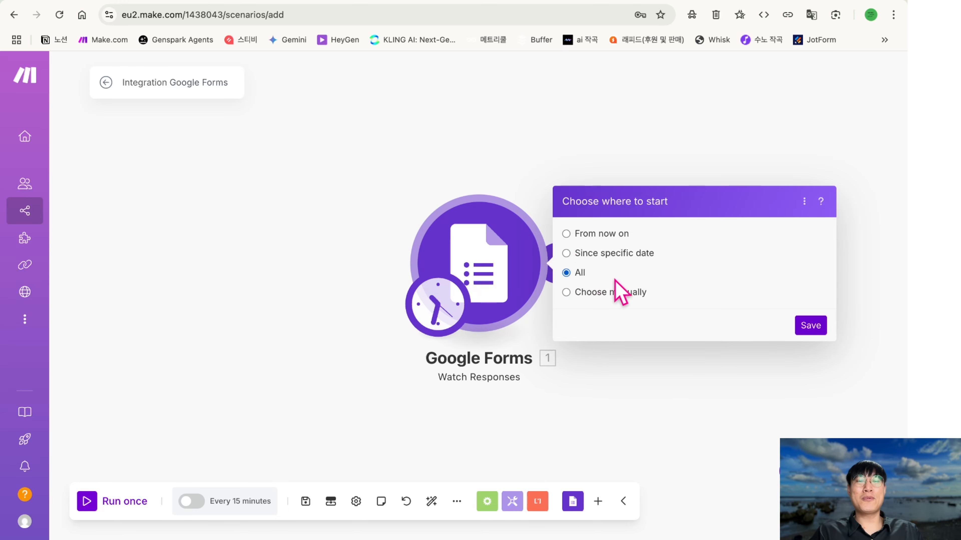
click(809, 327)
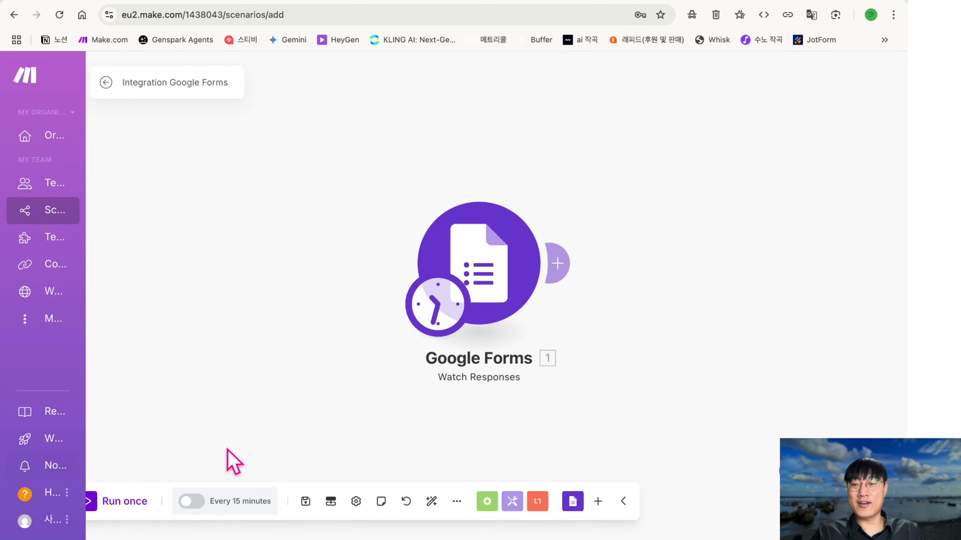
- Run the scenario once and expand the 부서 answer in the output bundle down to its value
click(87, 500)
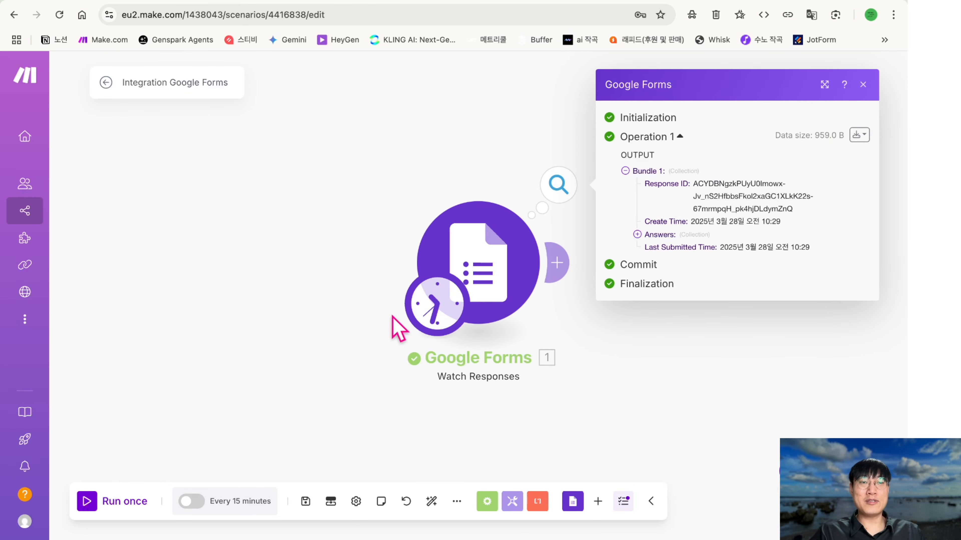
click(637, 234)
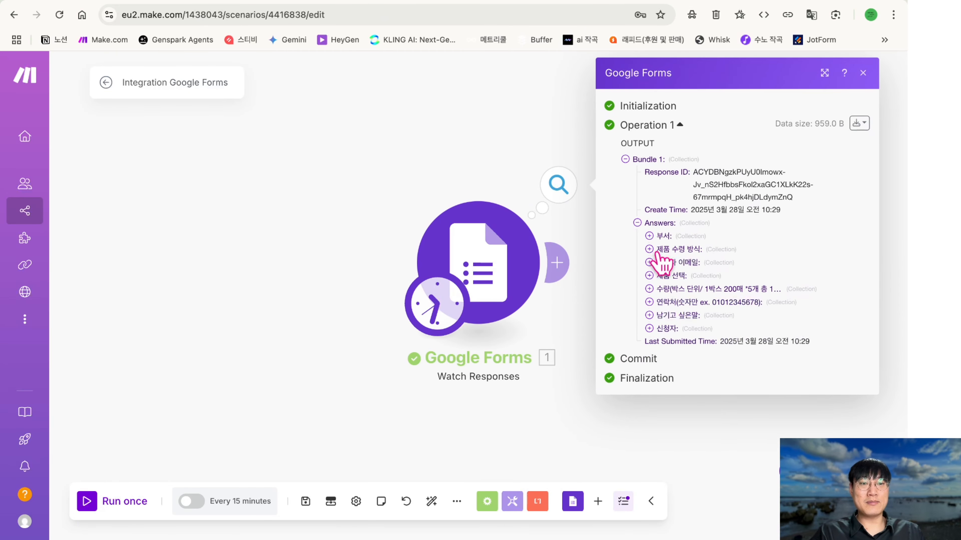
click(649, 236)
click(661, 261)
click(673, 275)
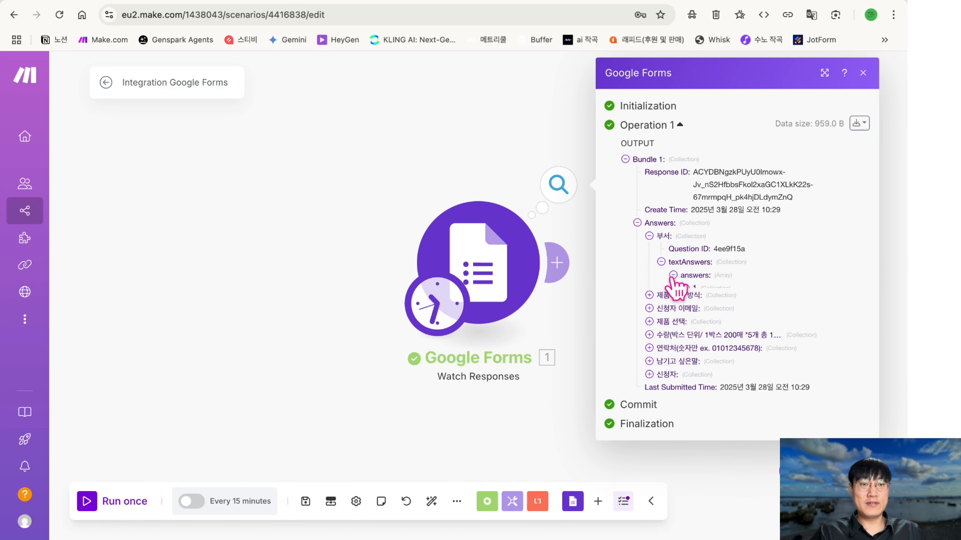
click(685, 289)
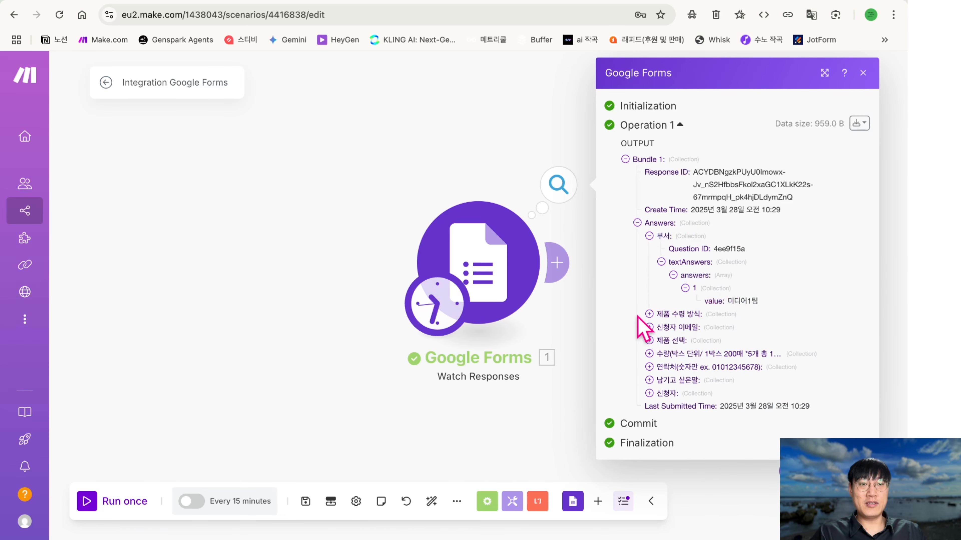
- Expand the 제품 수령 방식 and 신청자 이메일 answers in the output down to their values
click(649, 313)
click(661, 340)
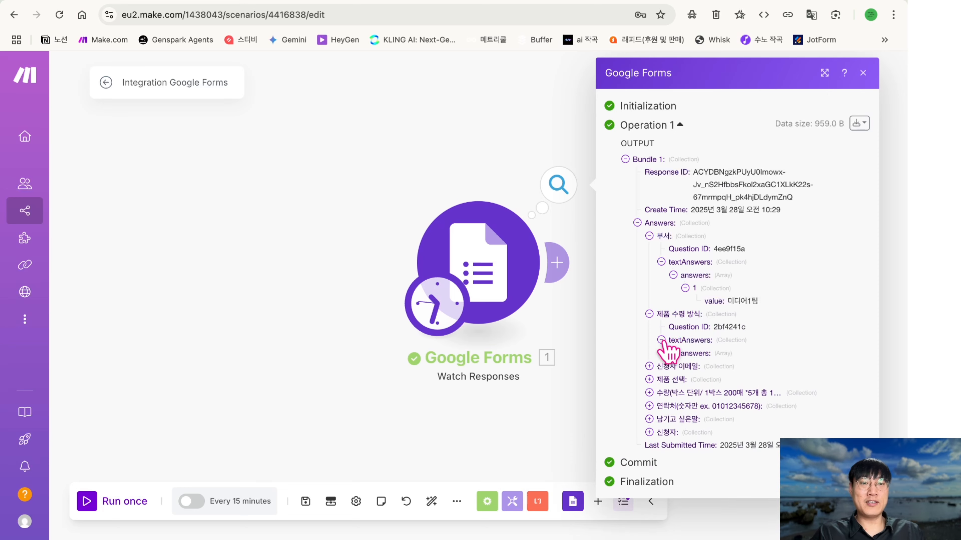
click(673, 353)
click(685, 366)
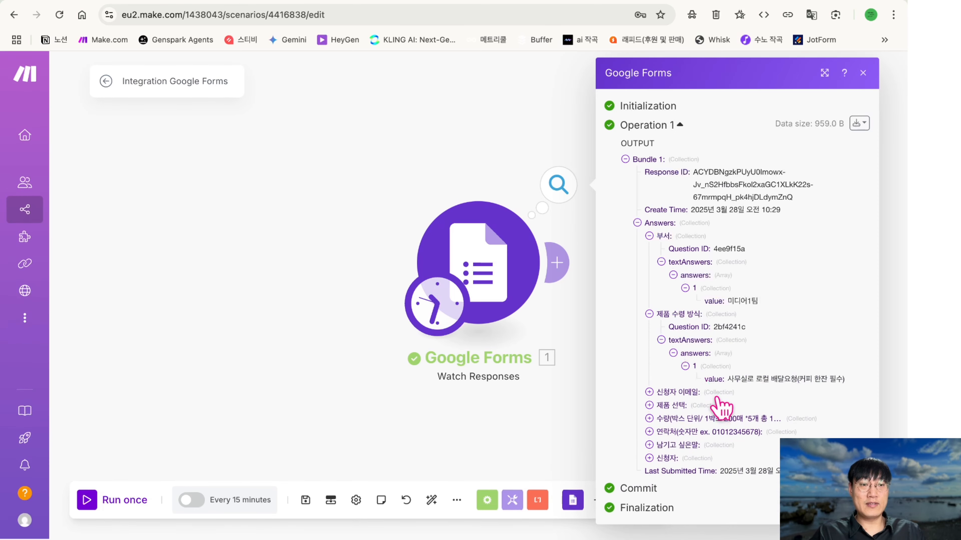
click(648, 392)
click(661, 418)
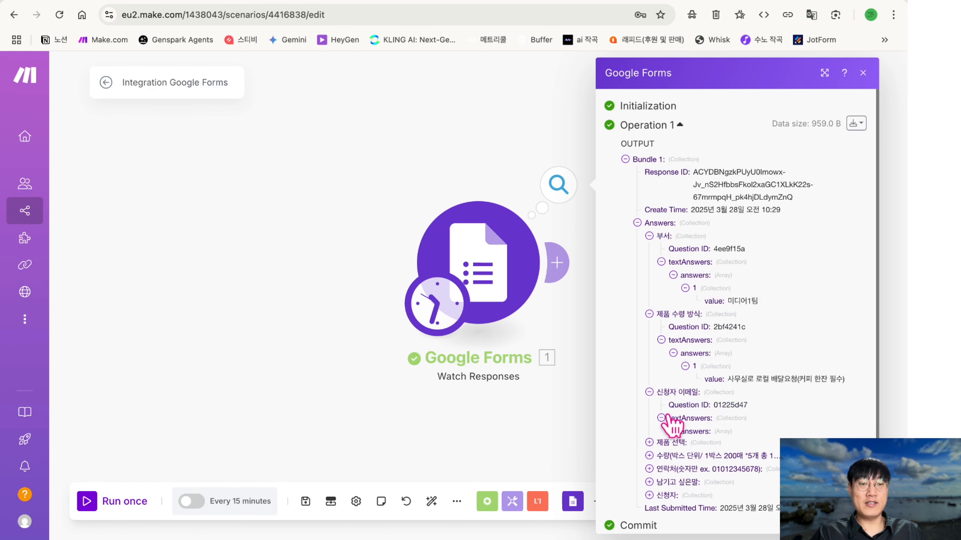
click(680, 431)
click(679, 457)
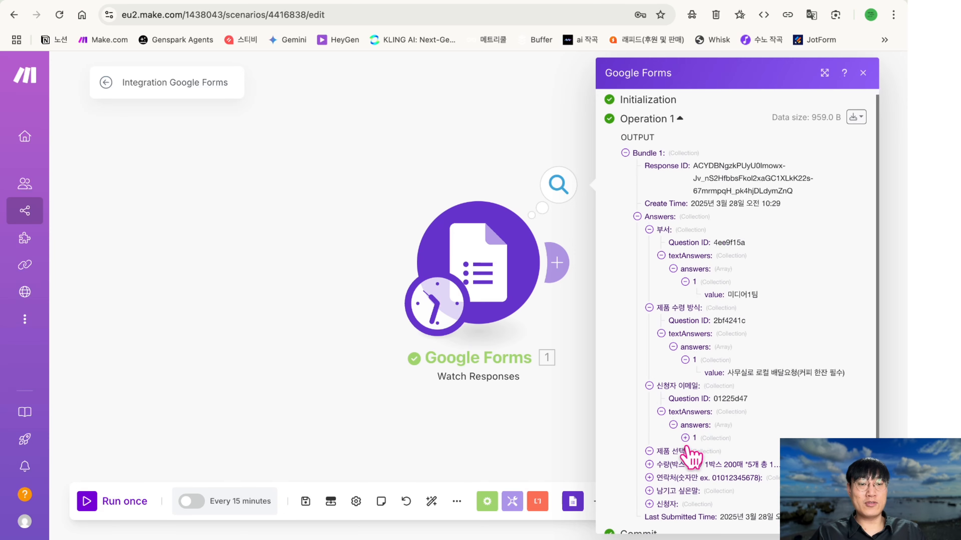
click(685, 438)
- Expand the 제품 선택 answer in the output down to its value
scroll(688, 444, down, 2)
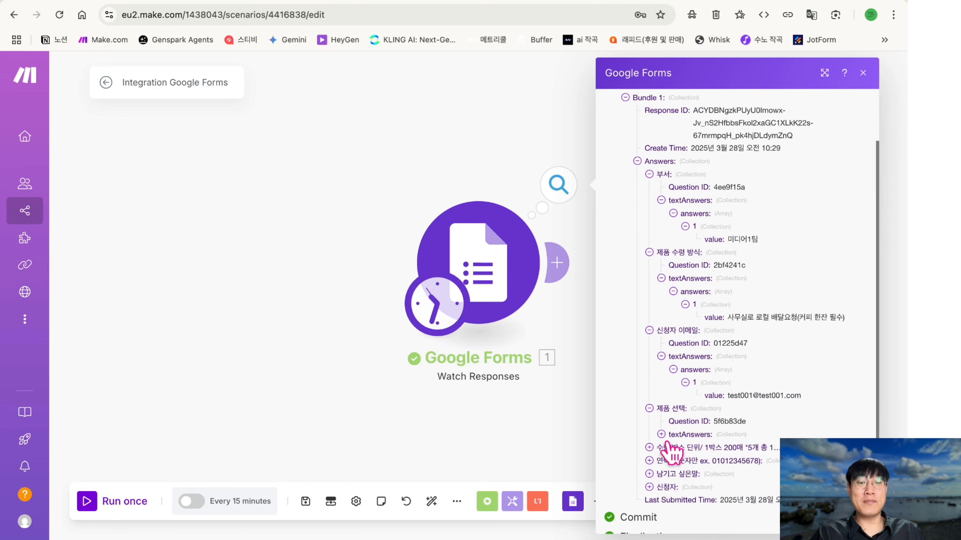
click(661, 435)
scroll(662, 440, down, 1)
click(673, 415)
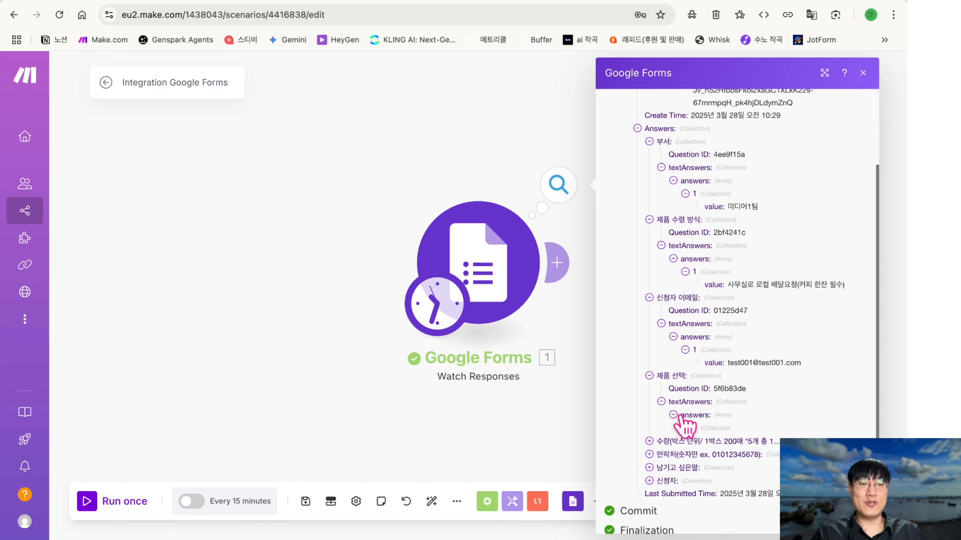
click(685, 428)
scroll(697, 451, down, 1)
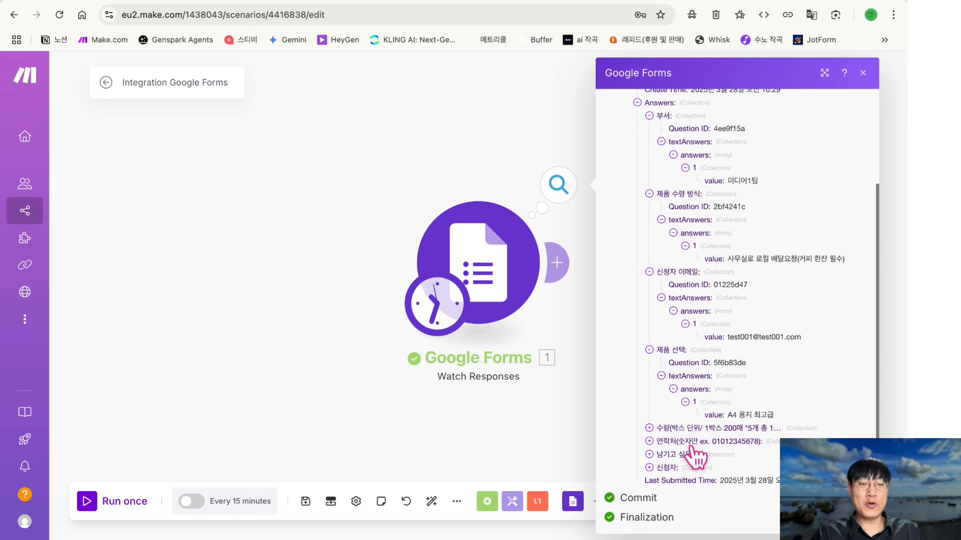
- Expand the quantity and contact answers one level and the 남기고 싶은말 answer down to its value
click(650, 429)
click(649, 467)
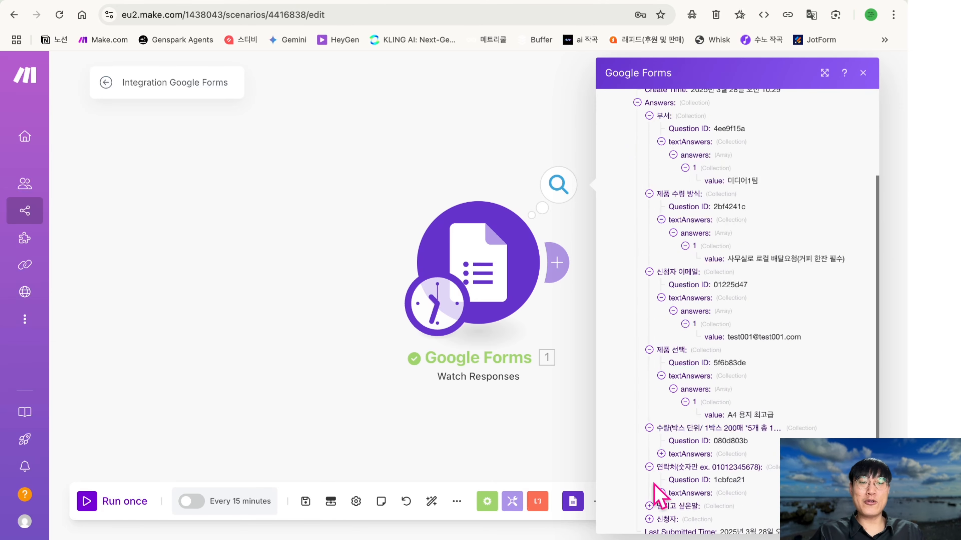
click(650, 507)
scroll(658, 513, down, 3)
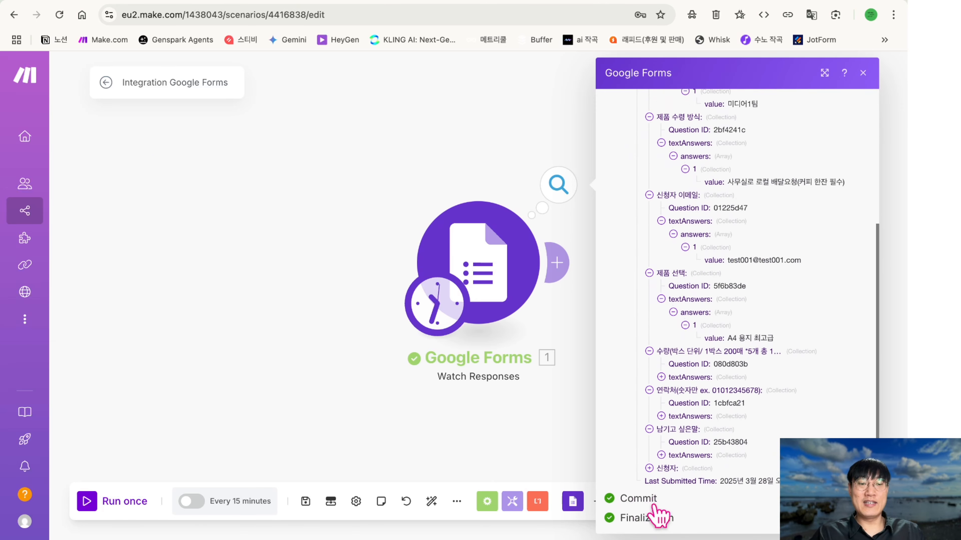
click(661, 455)
click(673, 468)
click(685, 481)
scroll(677, 486, down, 2)
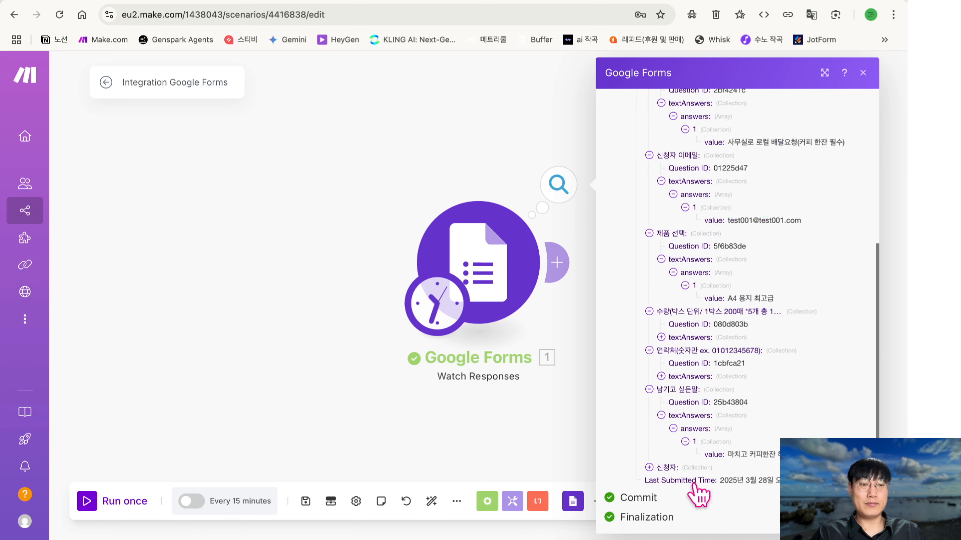
- Expand the 신청자 answer in the output down to its value and close the output bundle
scroll(657, 488, down, 2)
click(649, 415)
click(661, 442)
click(674, 454)
click(685, 467)
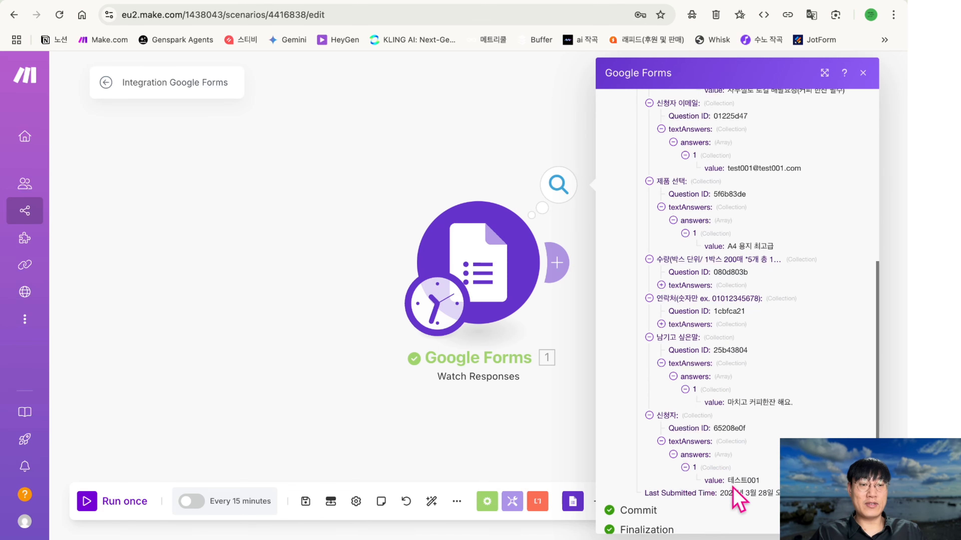
click(866, 76)
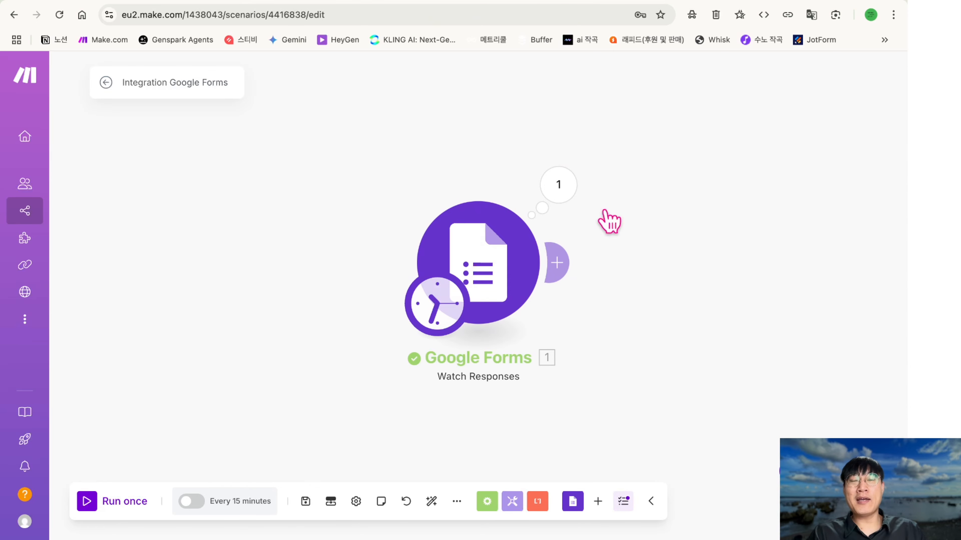
- Switch to the 메이크닷컴 신청서 spreadsheet and review its table header columns, including the 몇박스? header
click(438, 2)
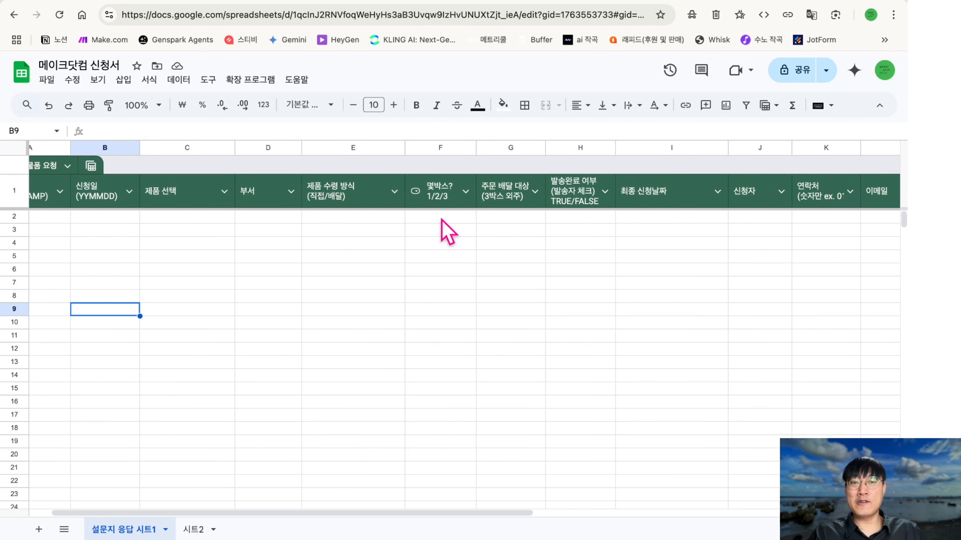
scroll(441, 221, left, 1)
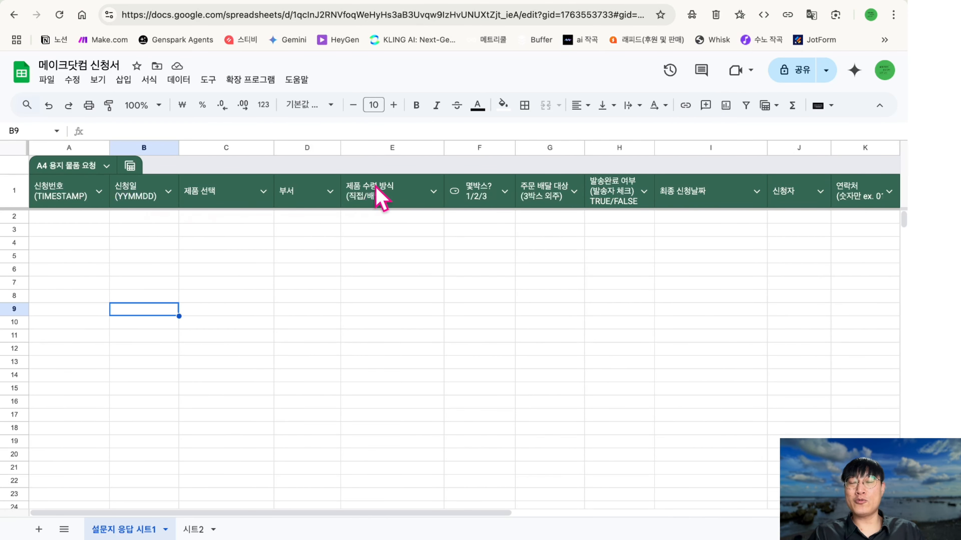
click(492, 195)
scroll(511, 196, right, 2)
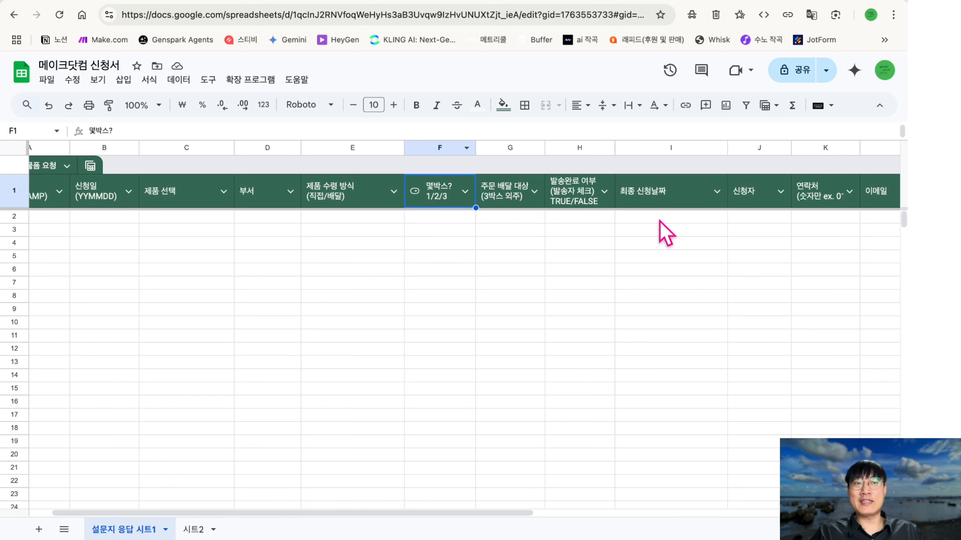
- Open Google Drive and create a new blank Google spreadsheet
click(786, 14)
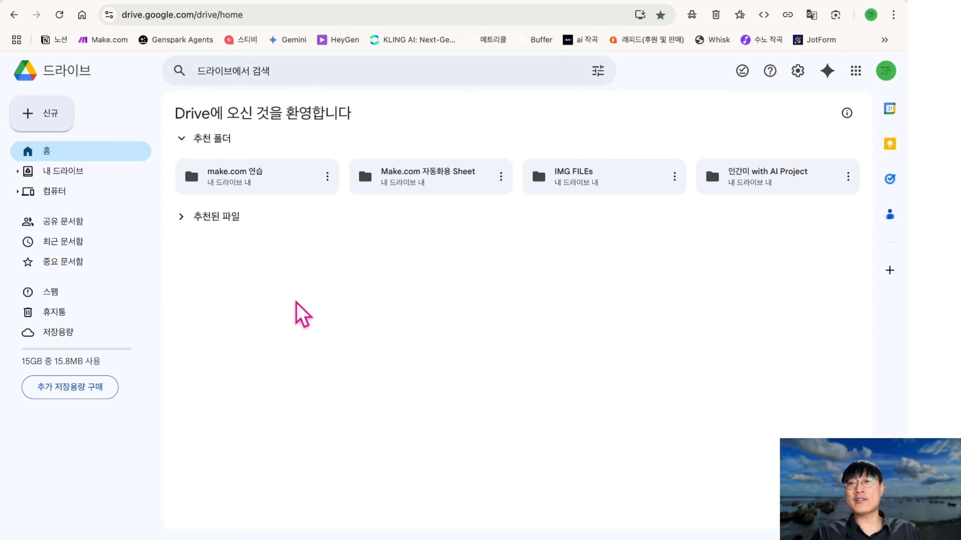
click(60, 115)
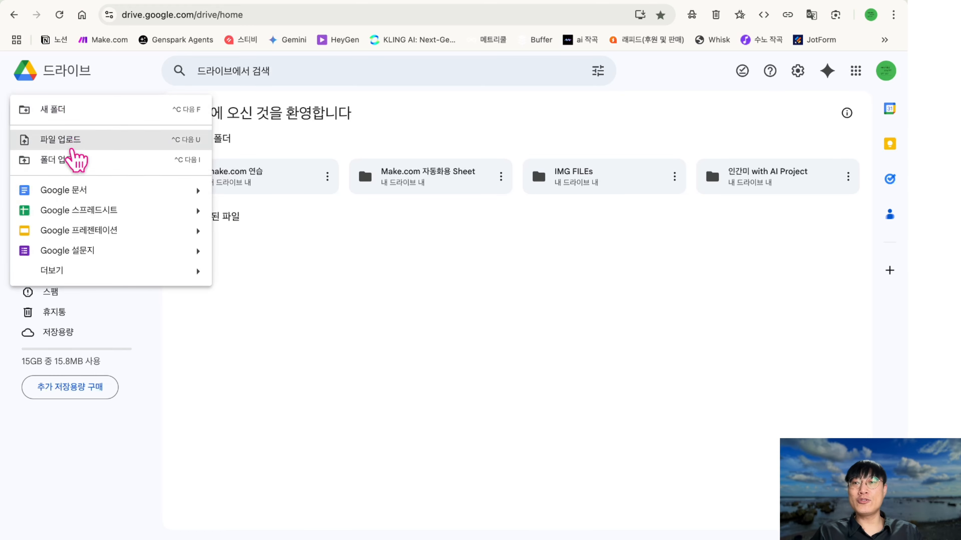
click(125, 214)
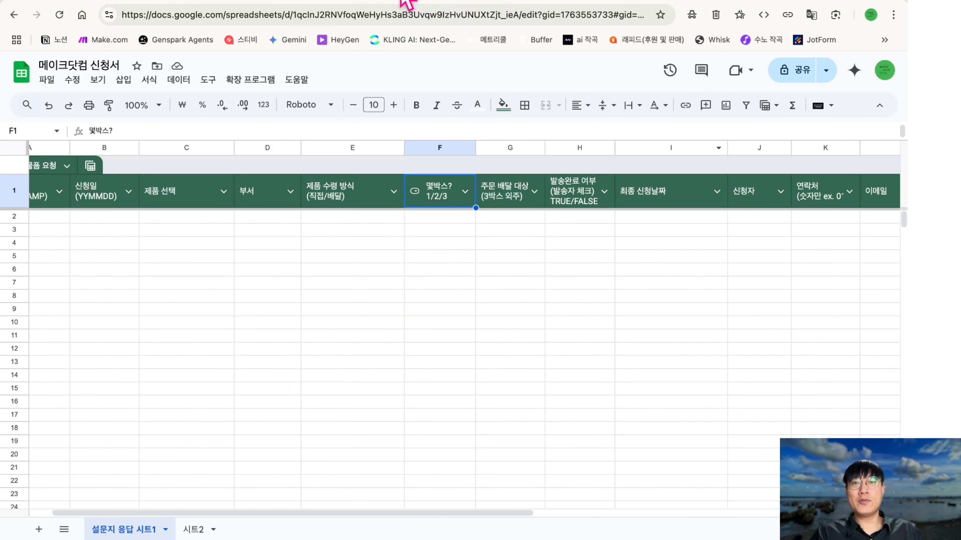
- Enter 1 in cell G2 under 주문 배달 대상 in the 메이크닷컴 신청서 sheet and undo the entry
click(501, 229)
text(1)
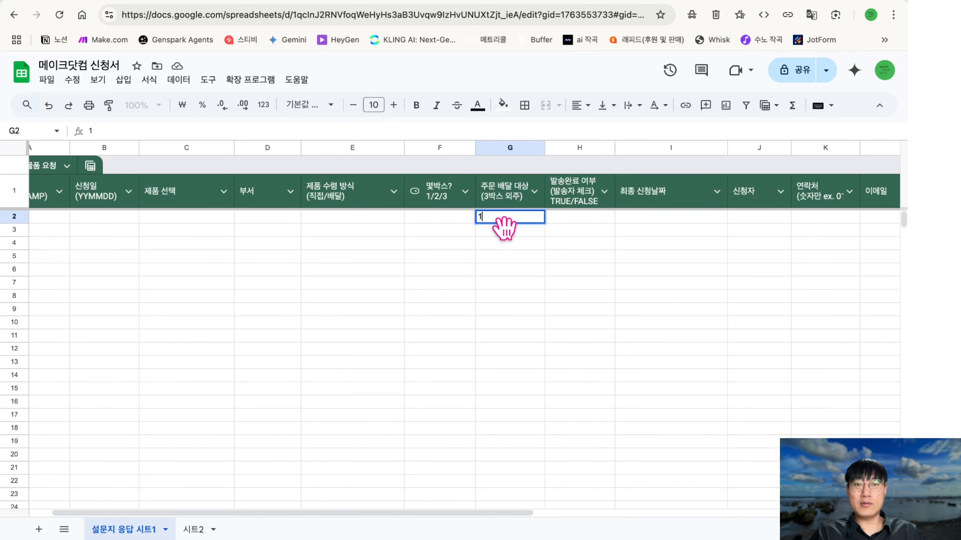
key(Return)
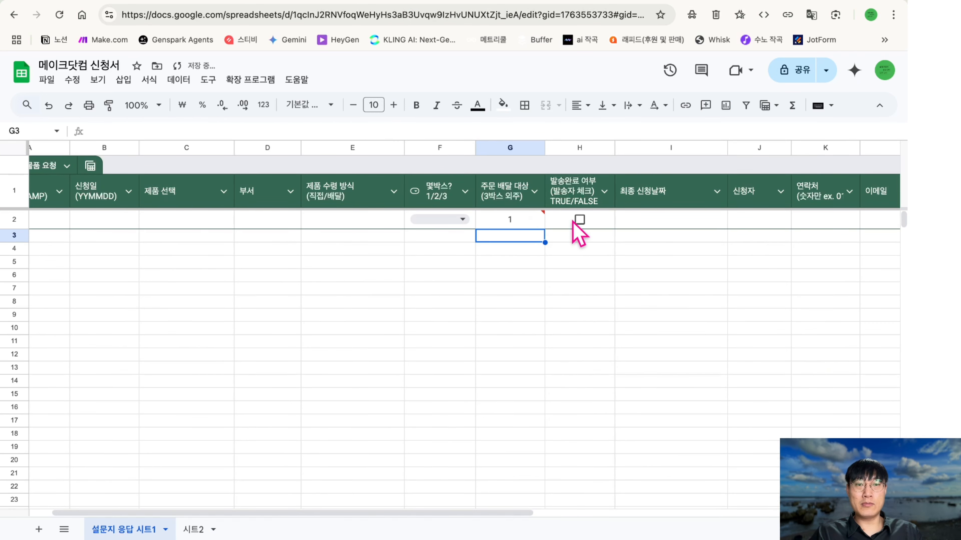
key(ctrl+z)
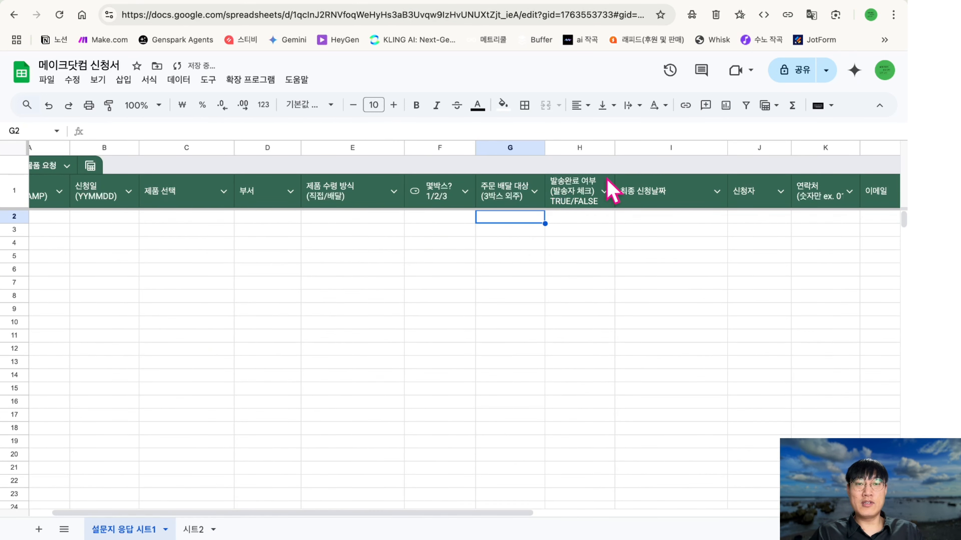
- In the new blank spreadsheet, enter the headers 신청자, 이메일 and 수량 in cells A1 to C1
key(ctrl+Tab)
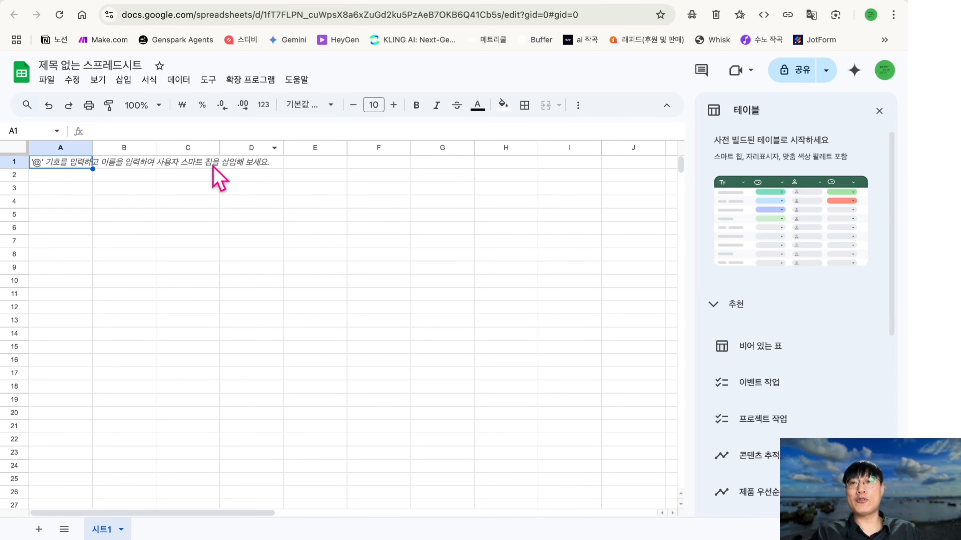
click(100, 161)
text(시)
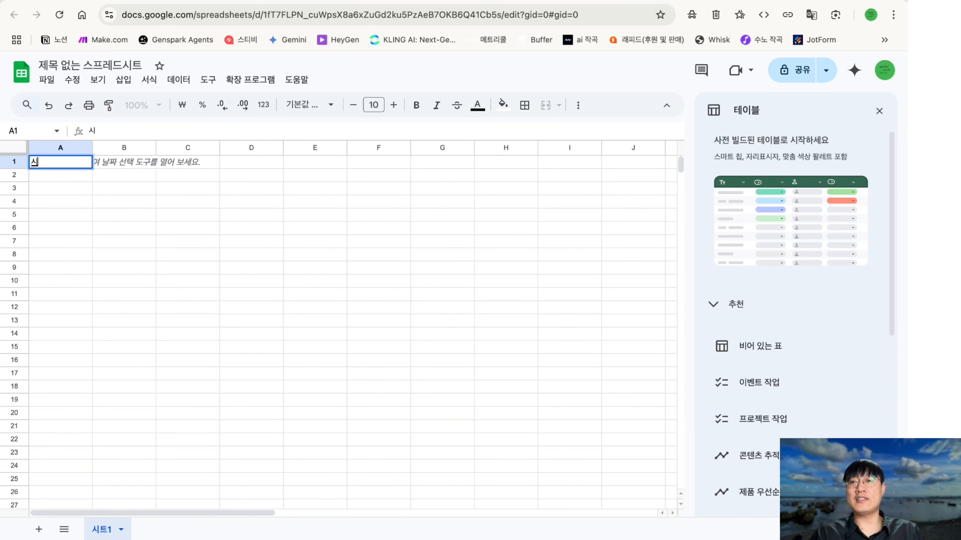
text(청자)
key(Tab)
text(임)
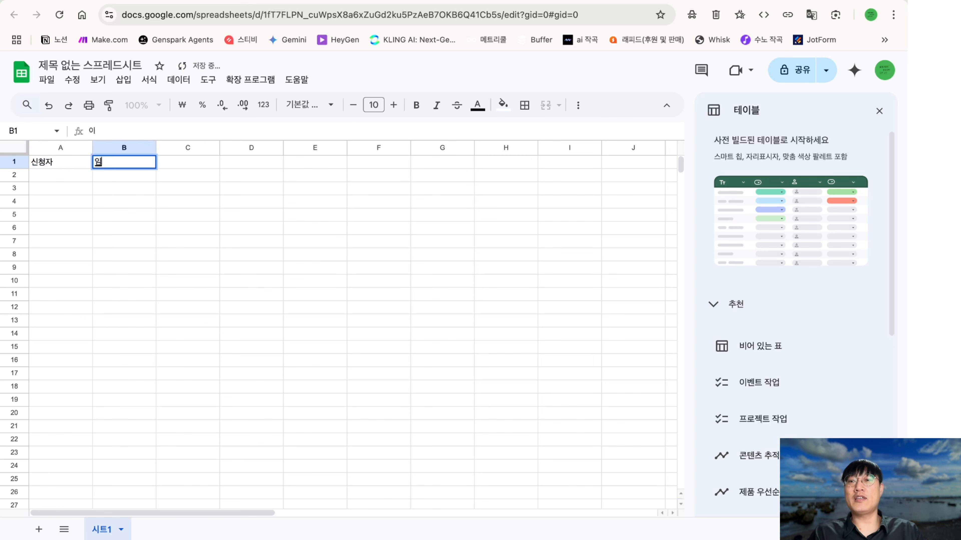
text(메일)
key(Tab)
text(수량)
key(Tab)
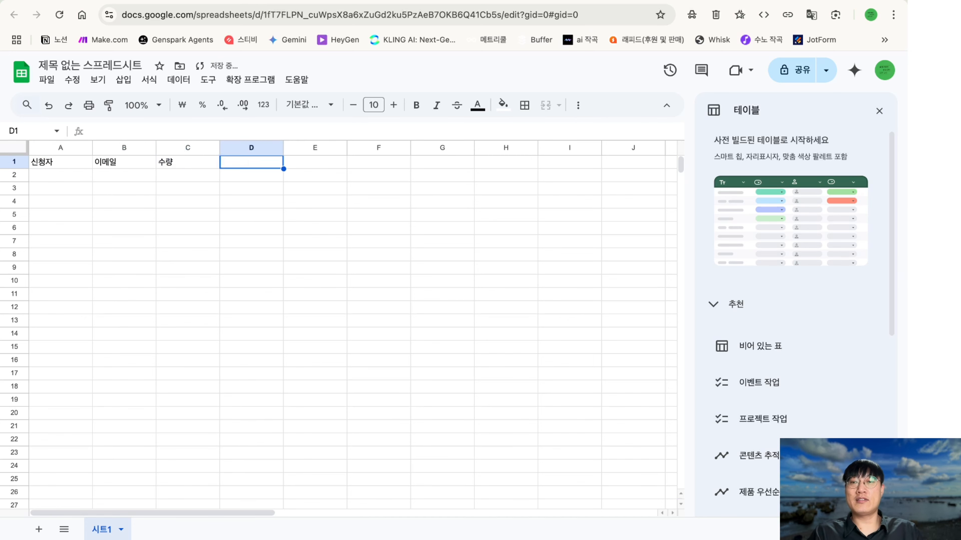
- Enter the headers 제품명, 전화번호, 발송방식 and 최종 완료여부 in cells D1 to G1
text(제품명)
key(Tab)
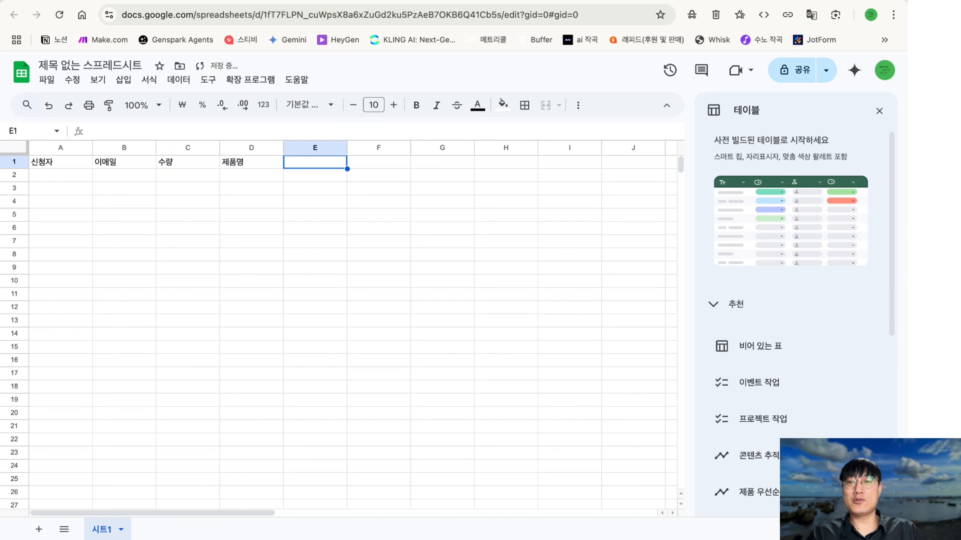
text(전화번호)
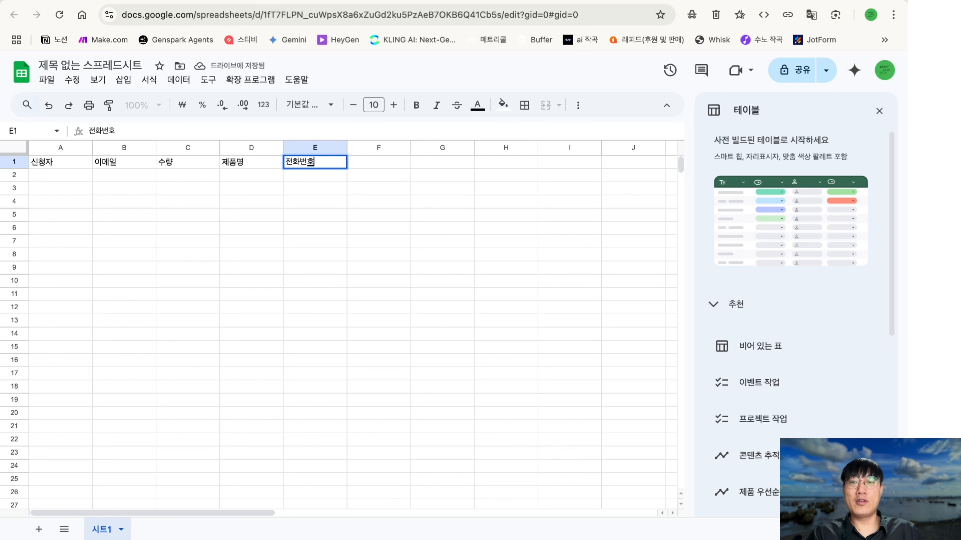
key(Tab)
text(발)
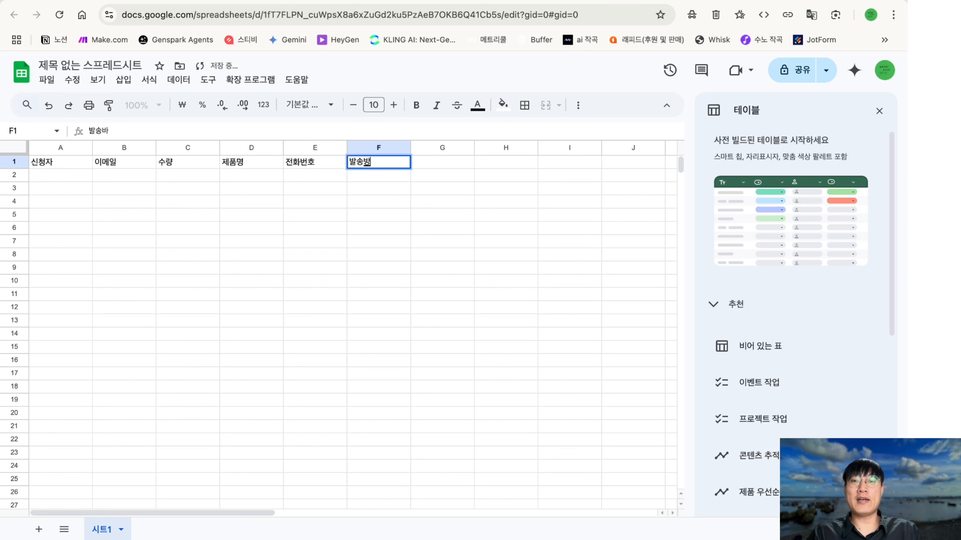
text(송방식)
key(Tab)
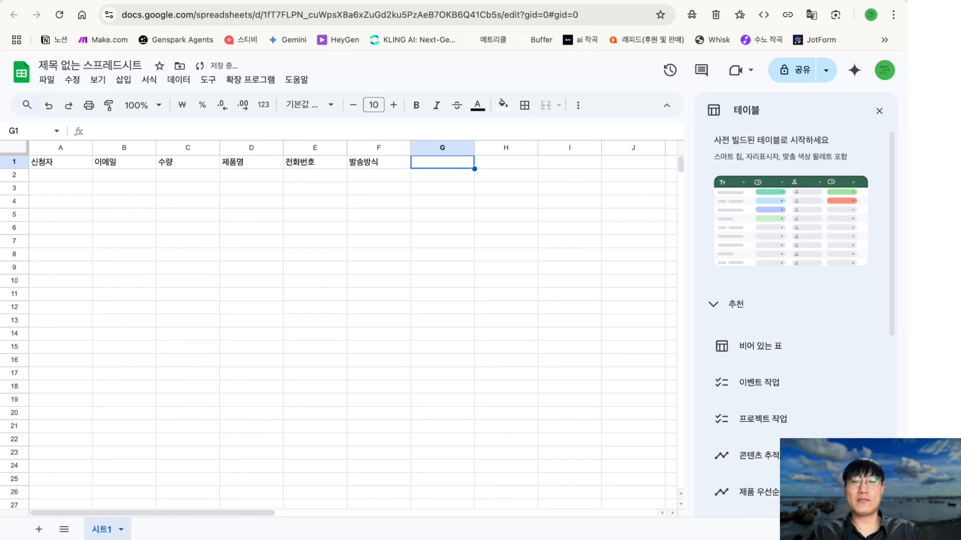
text(최종 완료여부)
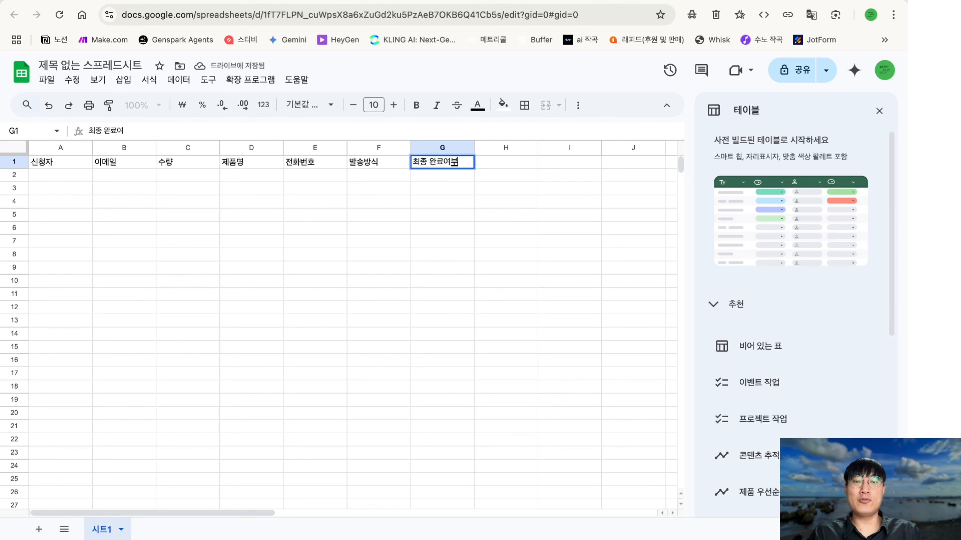
key(Return)
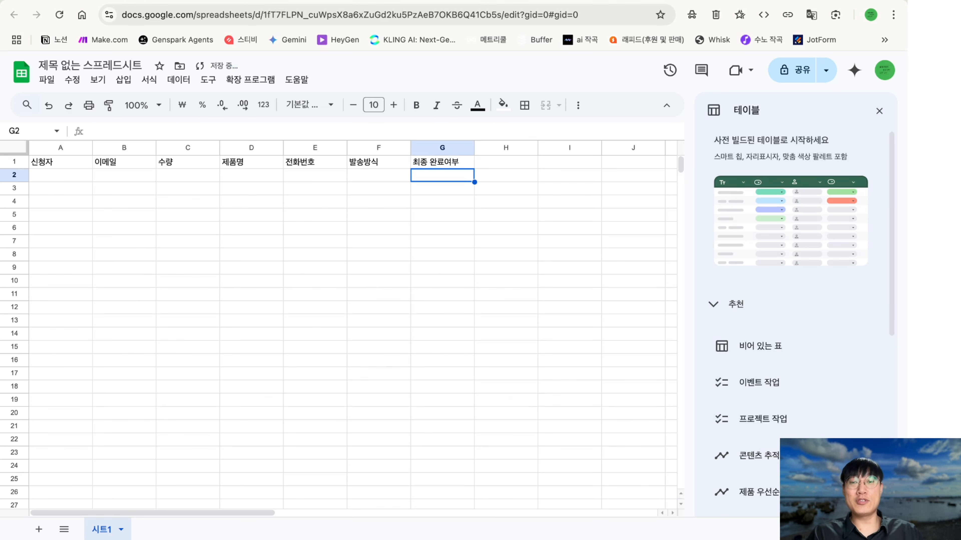
- Select the entire sheet, convert it to a table and dismiss the prebuilt table suggestions
click(71, 175)
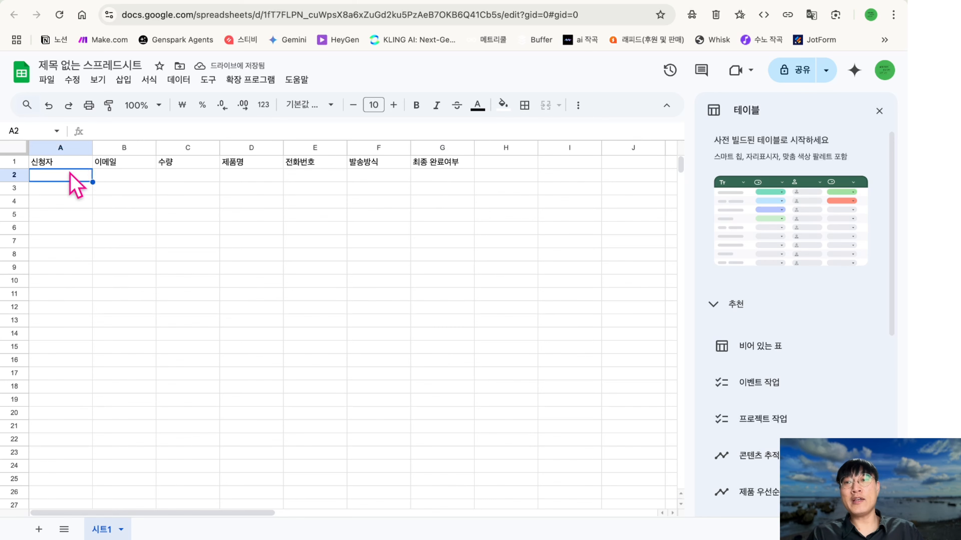
click(14, 162)
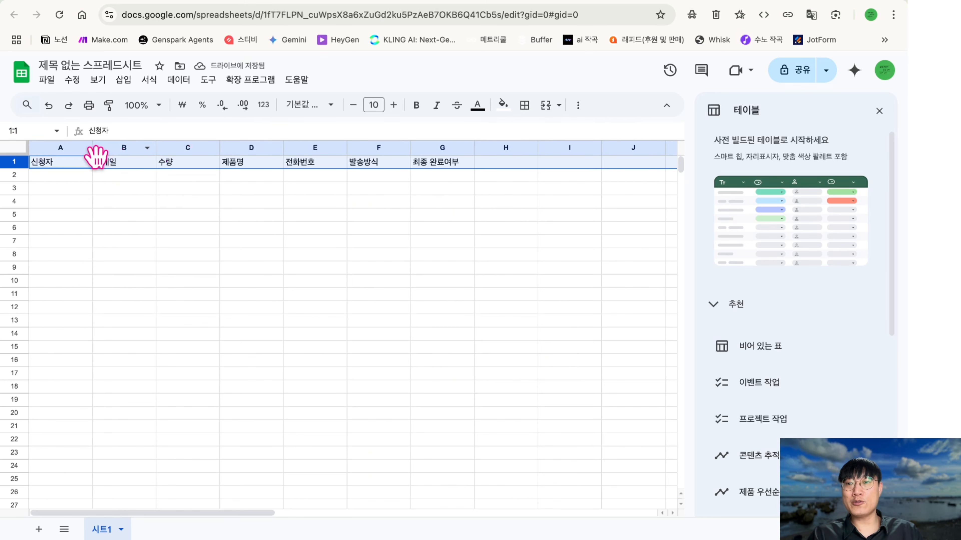
click(91, 188)
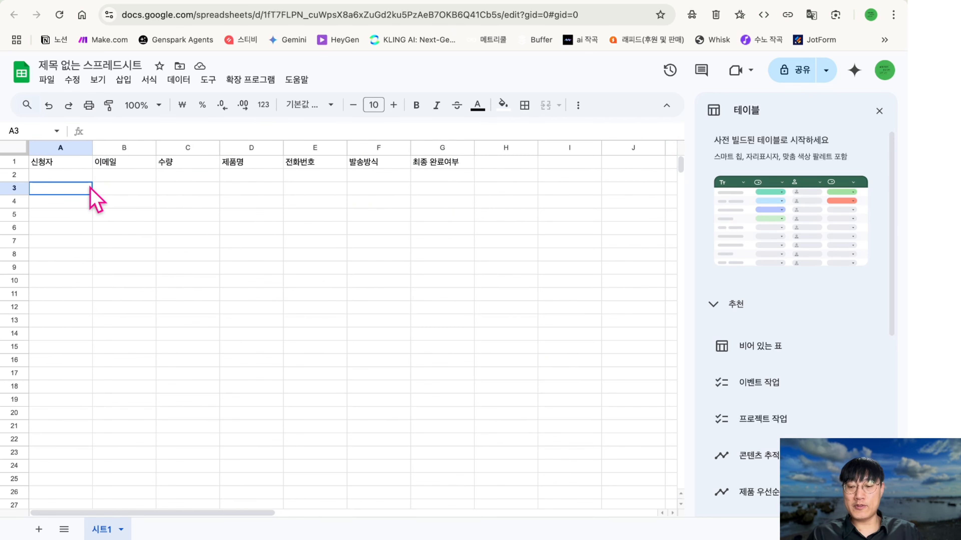
key(ctrl+a)
click(91, 191)
key(ctrl+a)
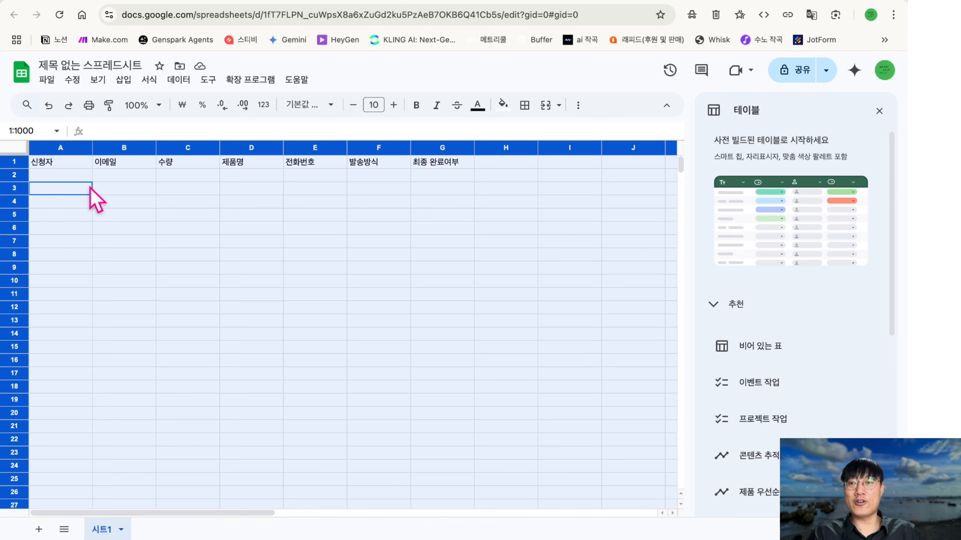
click(149, 80)
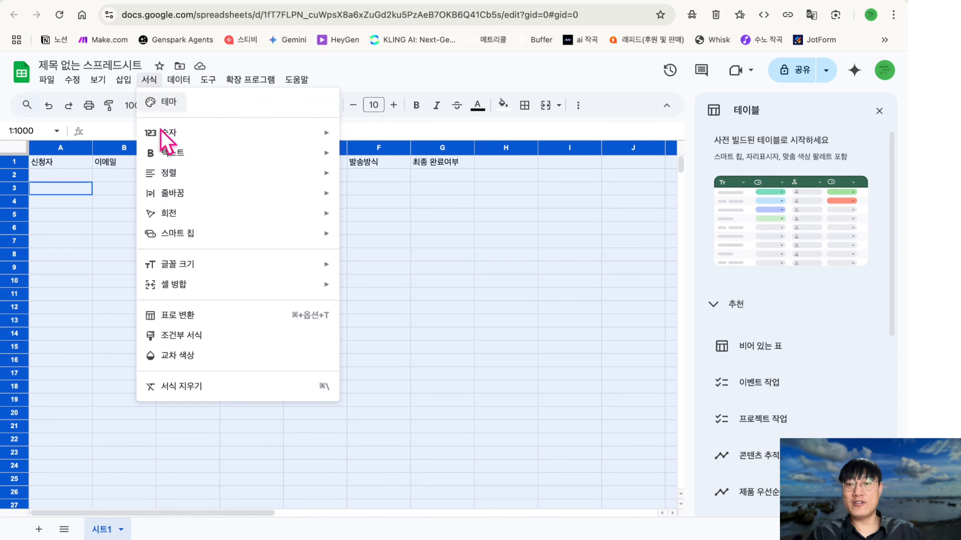
click(177, 315)
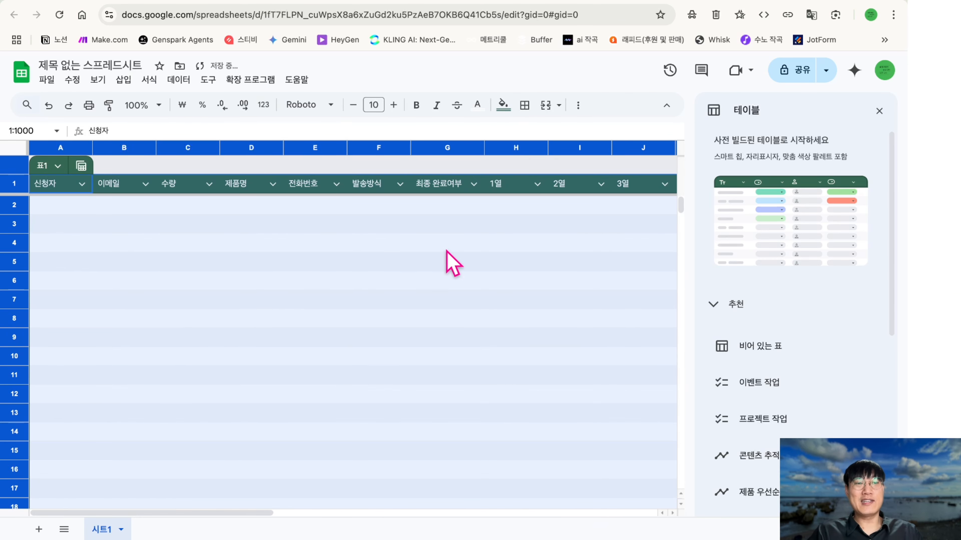
click(880, 108)
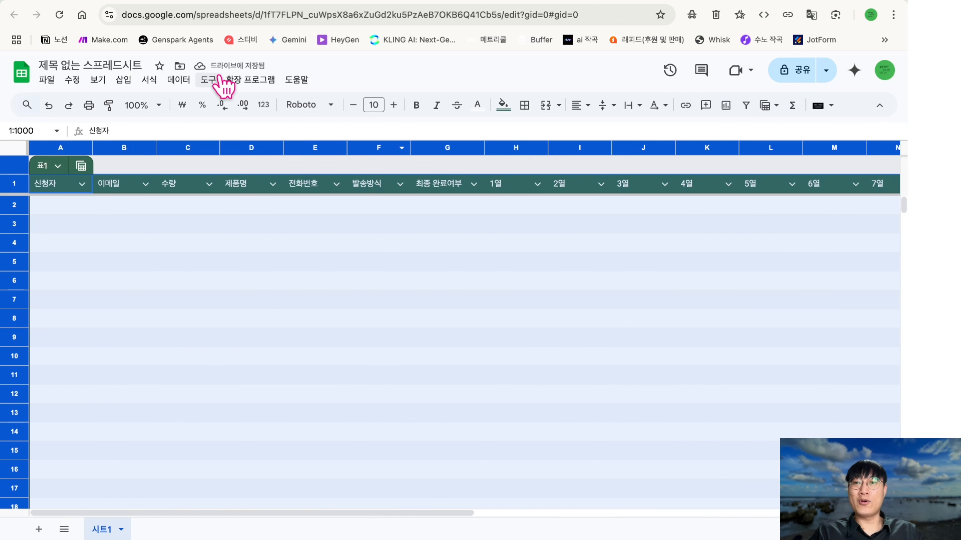
- In the table formatting, enable 표 격자선 표시, 요약 뷰 표시 and 표 바닥글 표시, and check the table down to its footer row
click(149, 80)
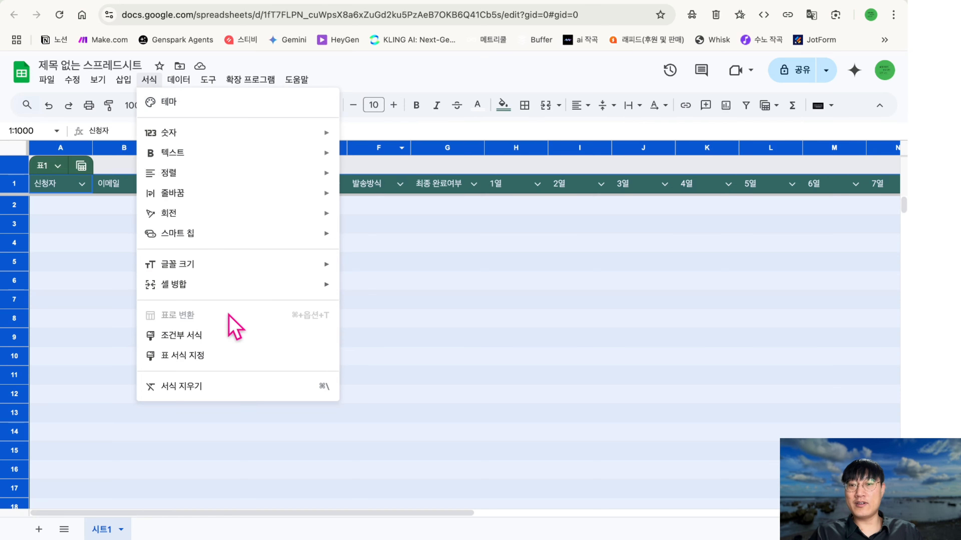
click(223, 358)
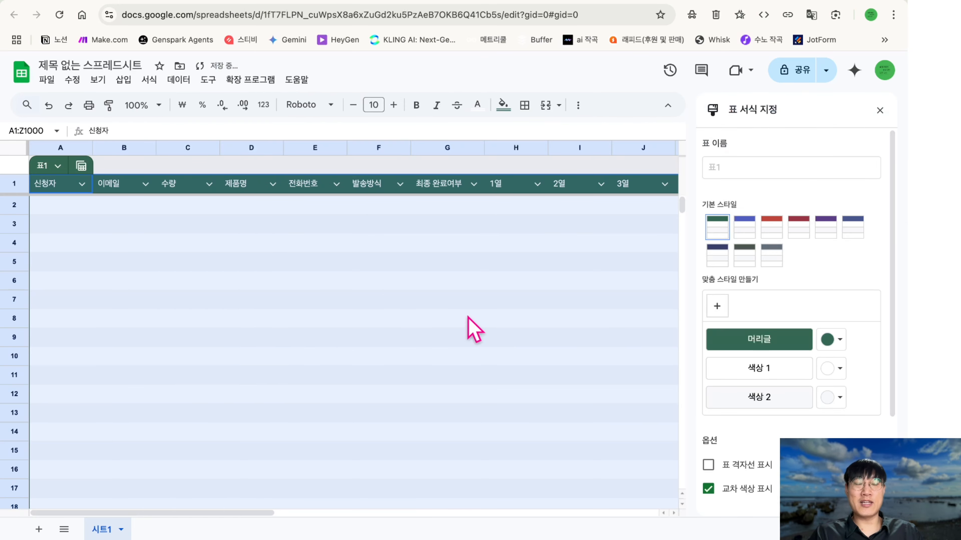
click(723, 371)
click(730, 420)
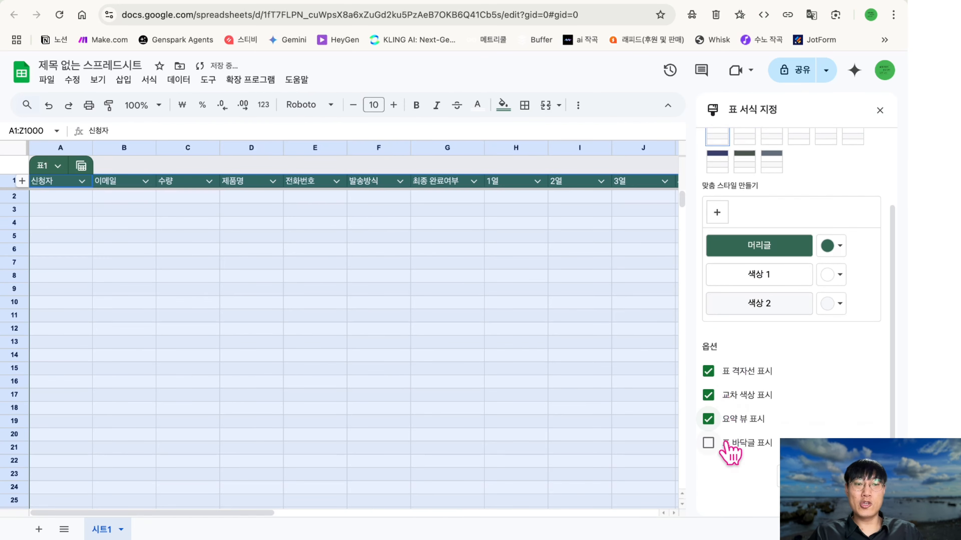
click(732, 444)
scroll(736, 452, down, 1)
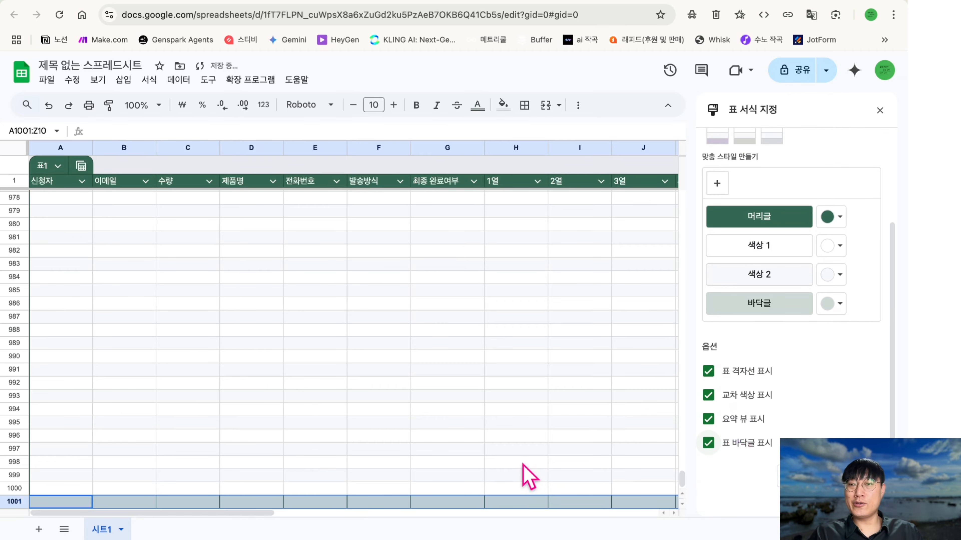
scroll(530, 476, down, 2)
scroll(523, 462, up, 20)
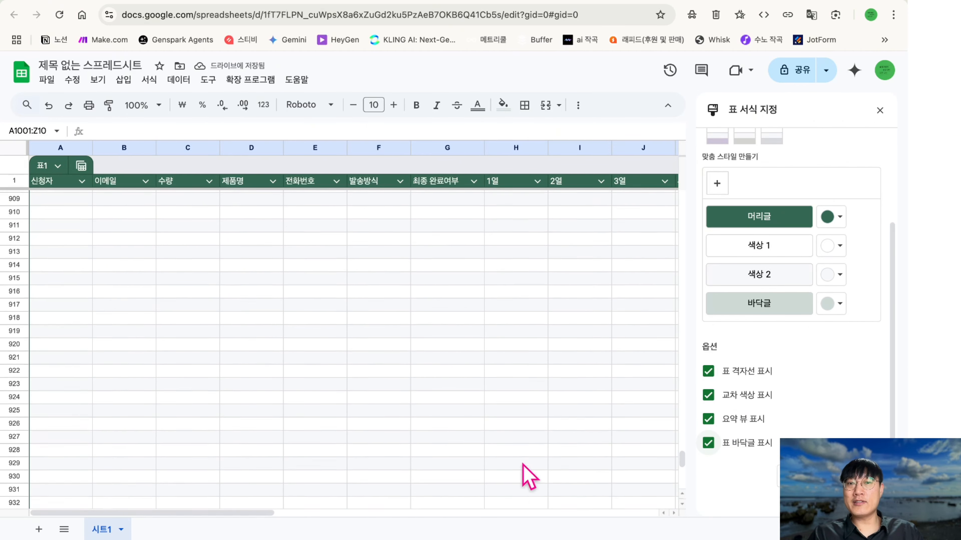
scroll(529, 476, up, 20)
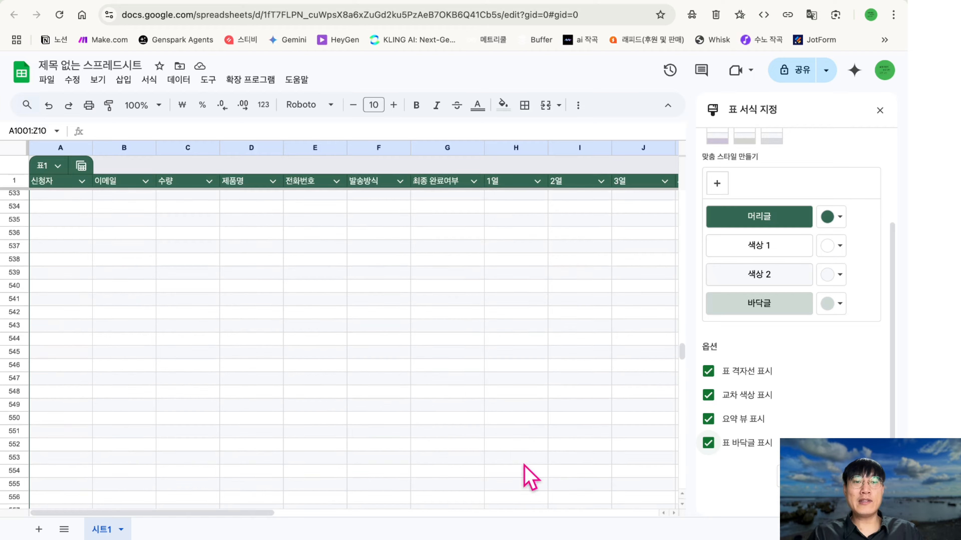
scroll(530, 477, up, 20)
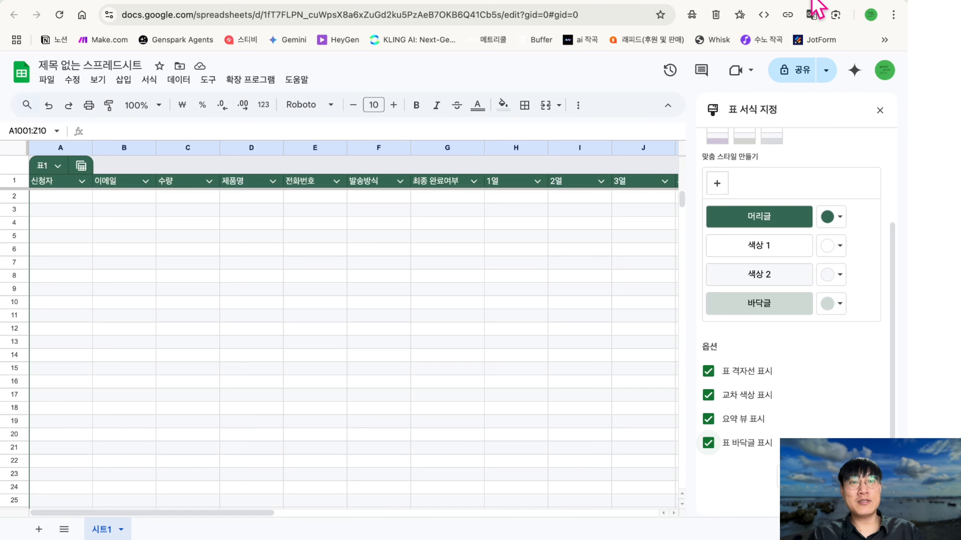
- Look over the table columns in the prepared 메이크닷컴 신청서 spreadsheet, and return to the Integration Google Forms scenario in Make.com
click(825, 4)
click(703, 8)
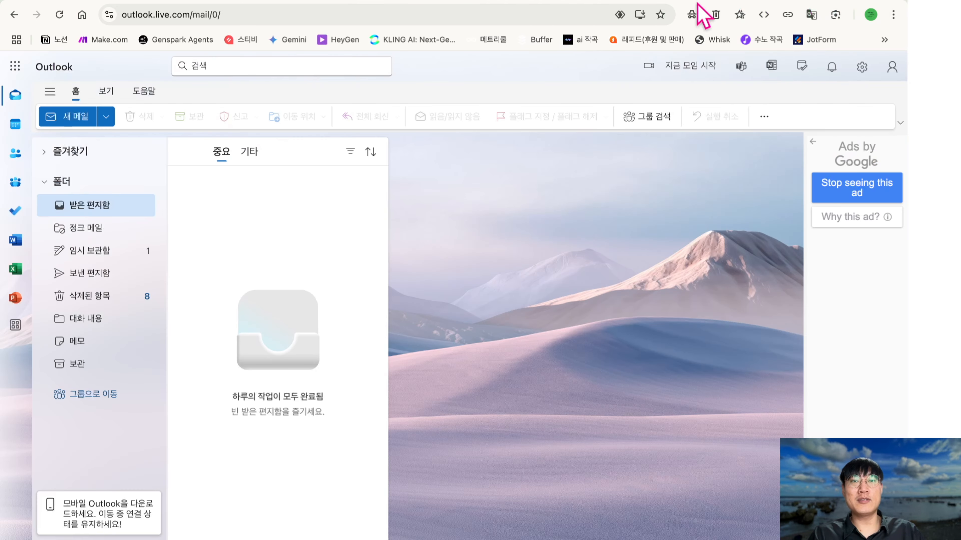
click(524, 2)
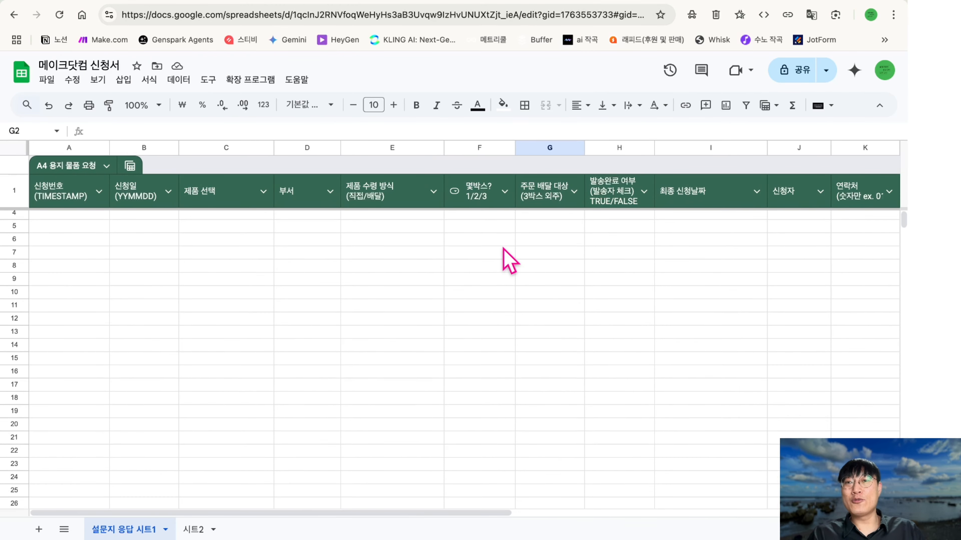
click(148, 5)
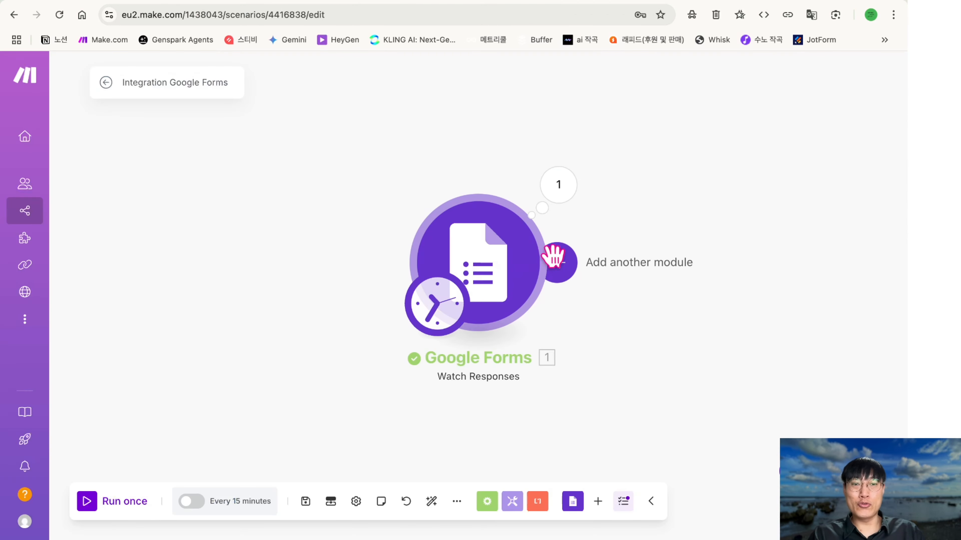
- Add a Google Sheets Add a Row module after the Google Forms Watch Responses module
click(557, 260)
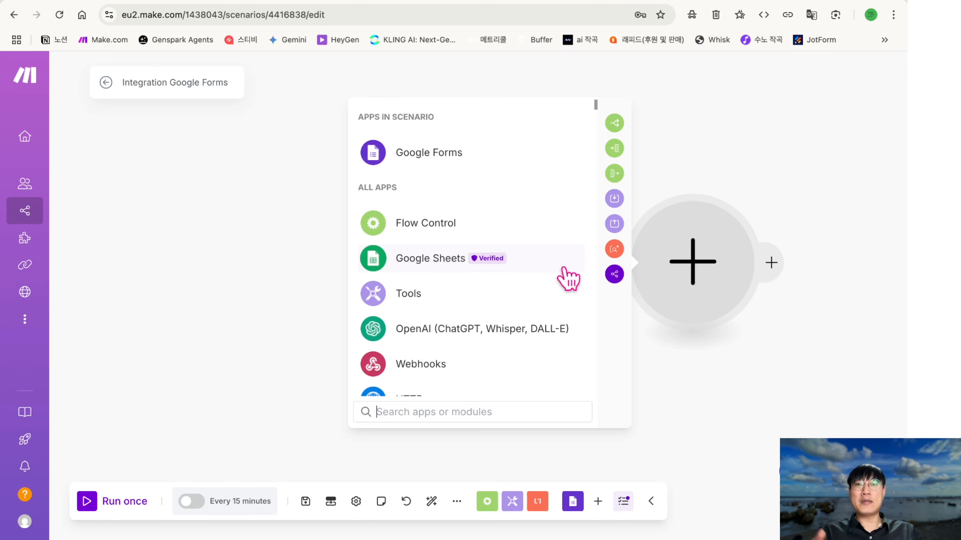
click(563, 268)
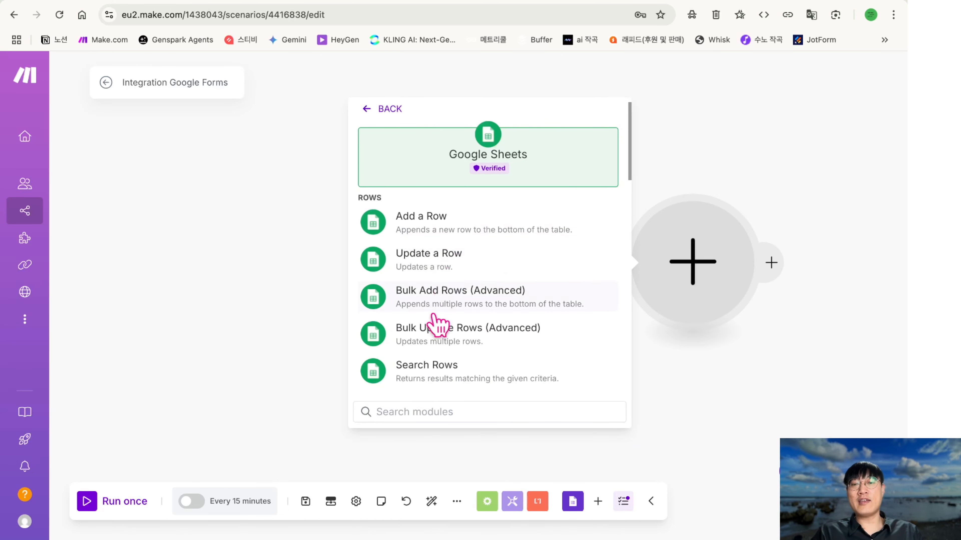
scroll(440, 329, down, 2)
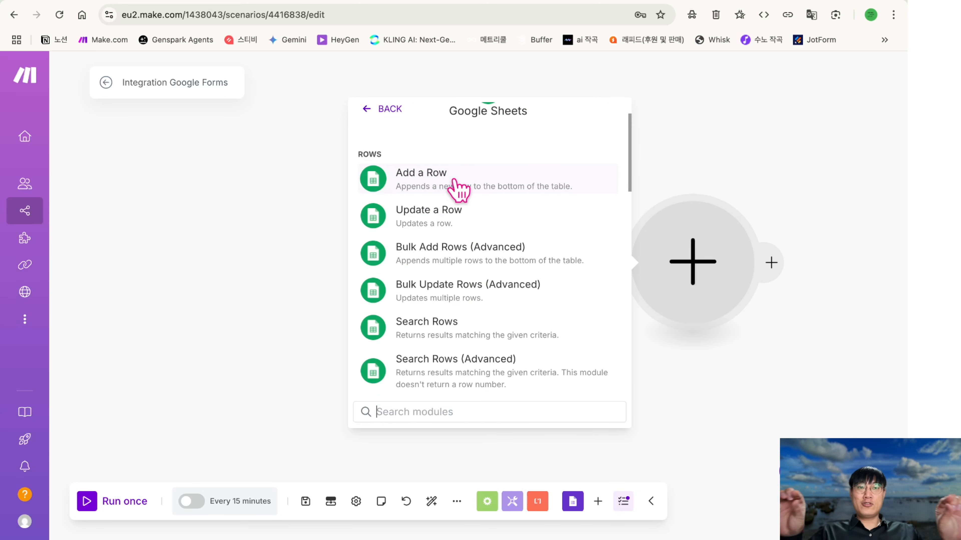
scroll(458, 189, down, 1)
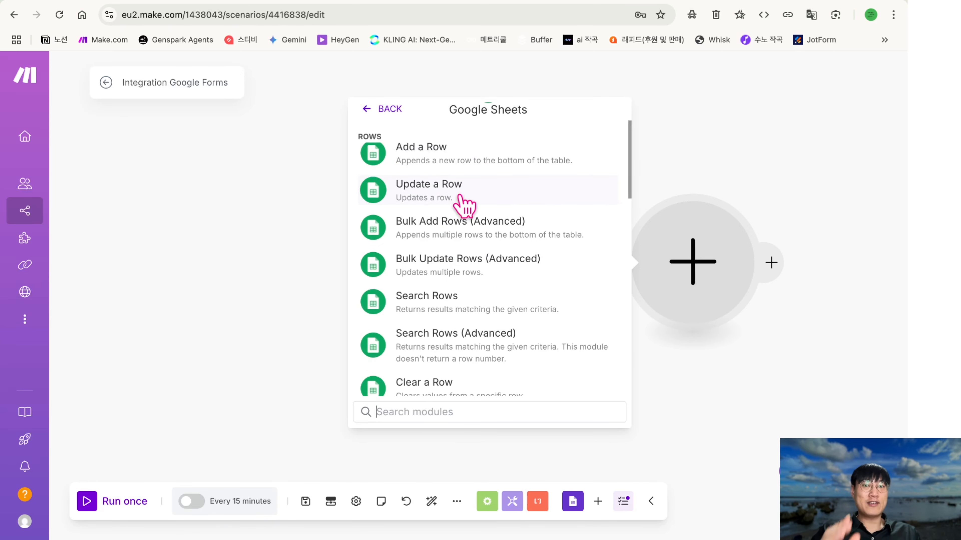
scroll(462, 204, down, 2)
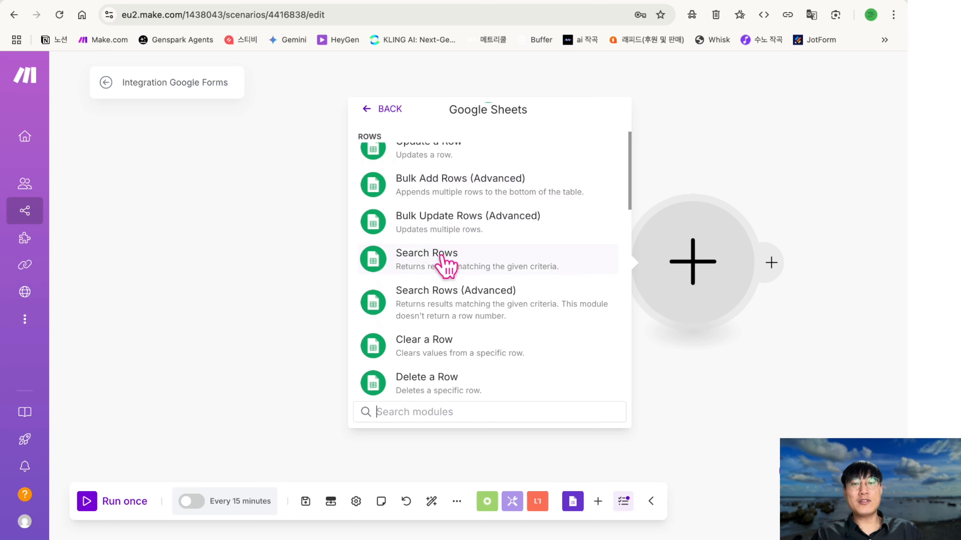
scroll(447, 265, down, 1)
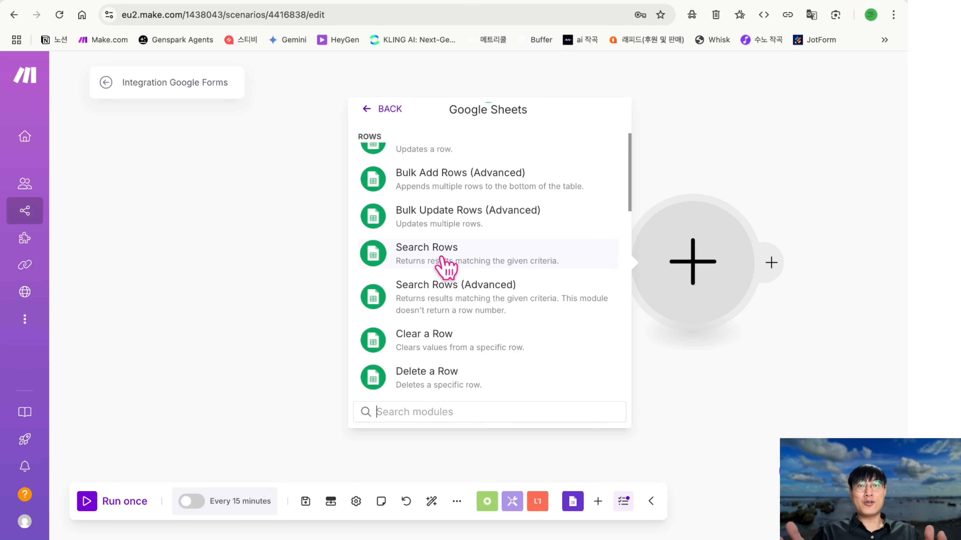
scroll(442, 265, up, 5)
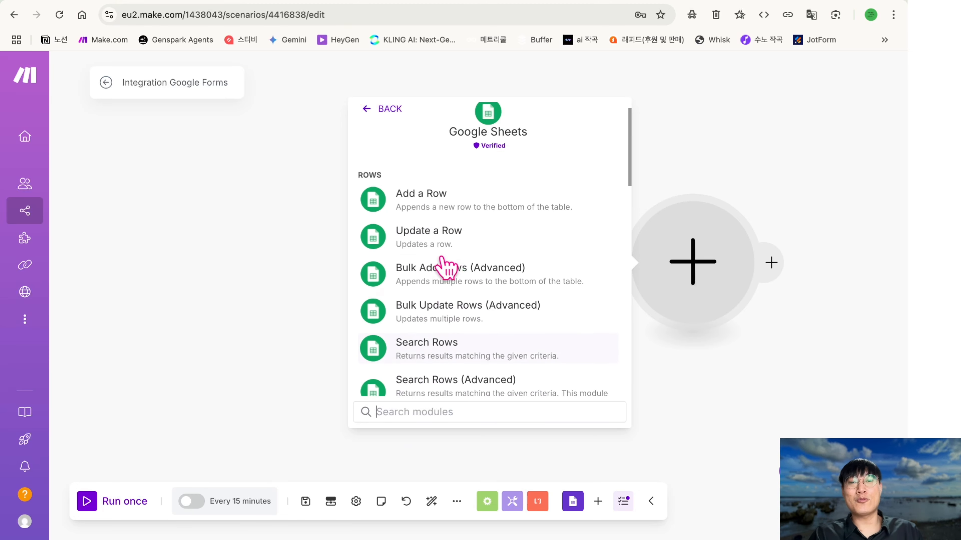
click(446, 229)
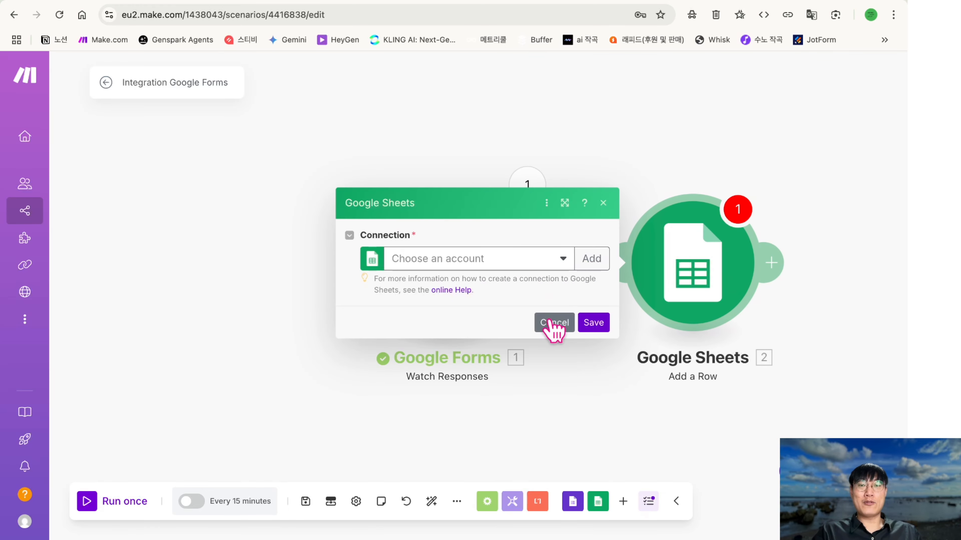
- Use the a4 용지 신청서 connection for the Google Sheets module and authorize Make's access to Google Drive and Sheets
click(591, 259)
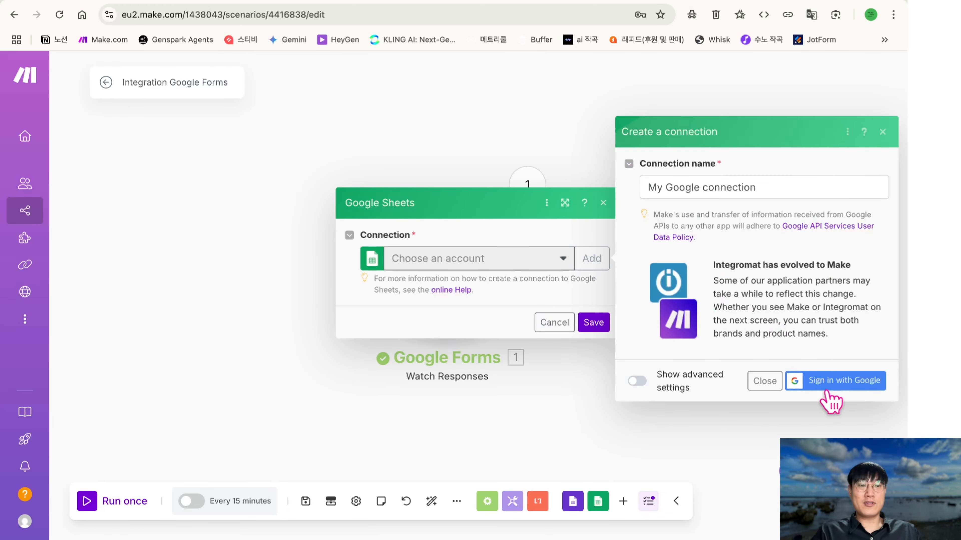
click(765, 381)
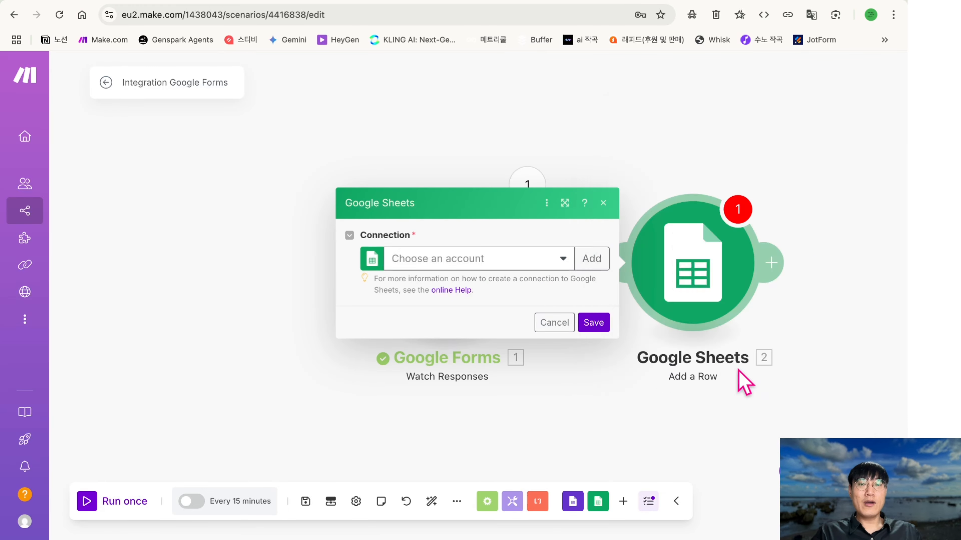
click(559, 259)
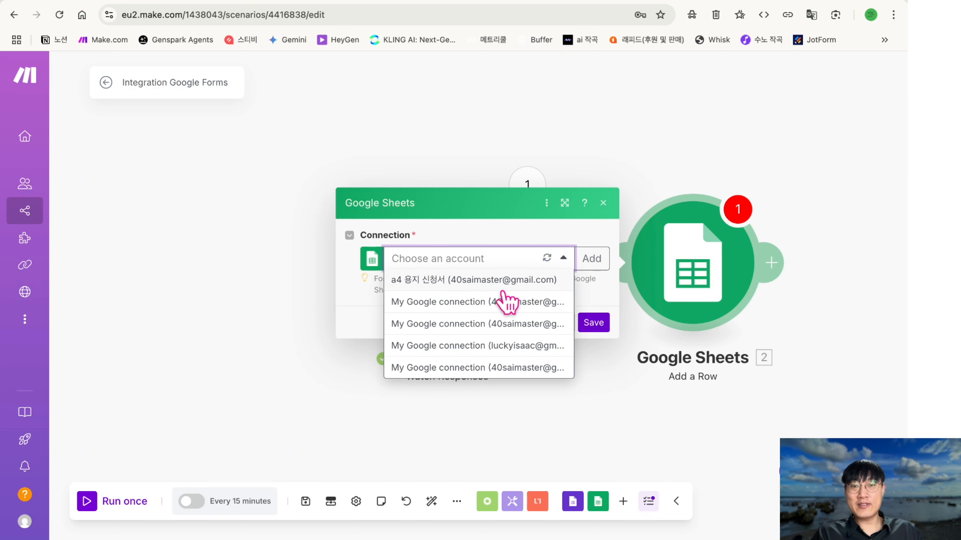
click(470, 280)
click(747, 305)
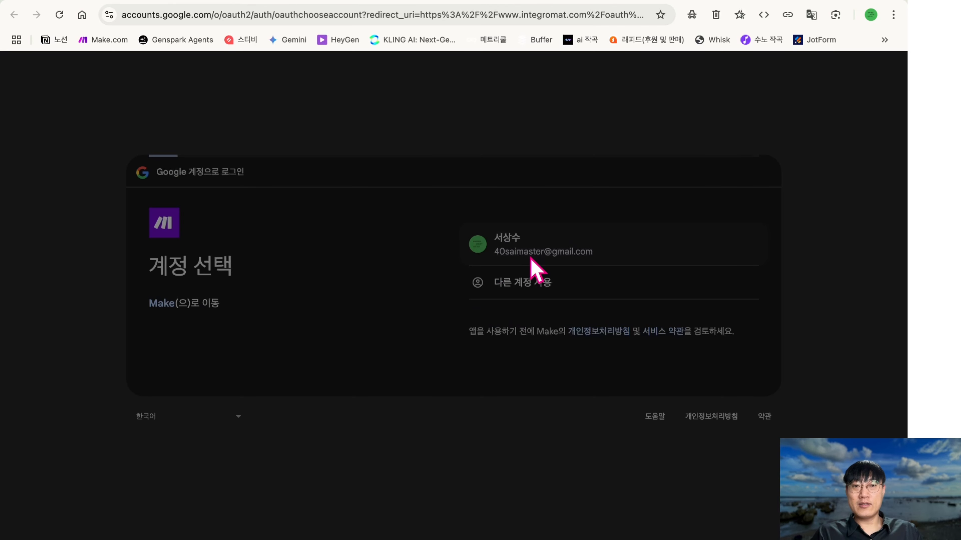
click(548, 259)
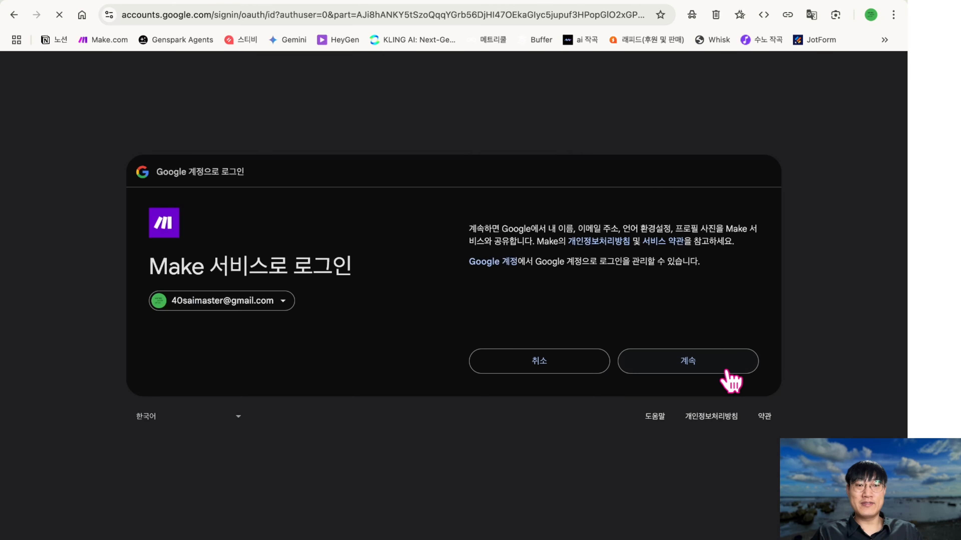
click(726, 371)
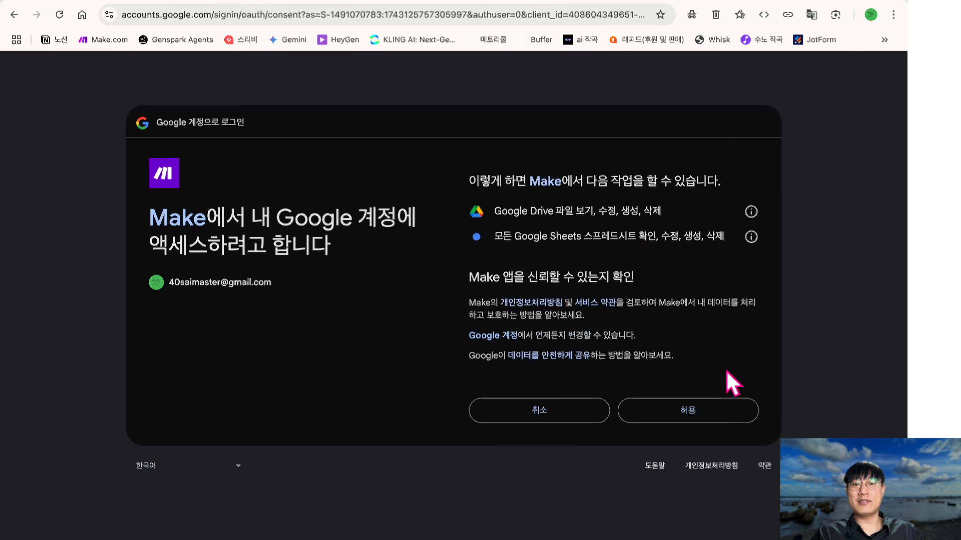
click(684, 412)
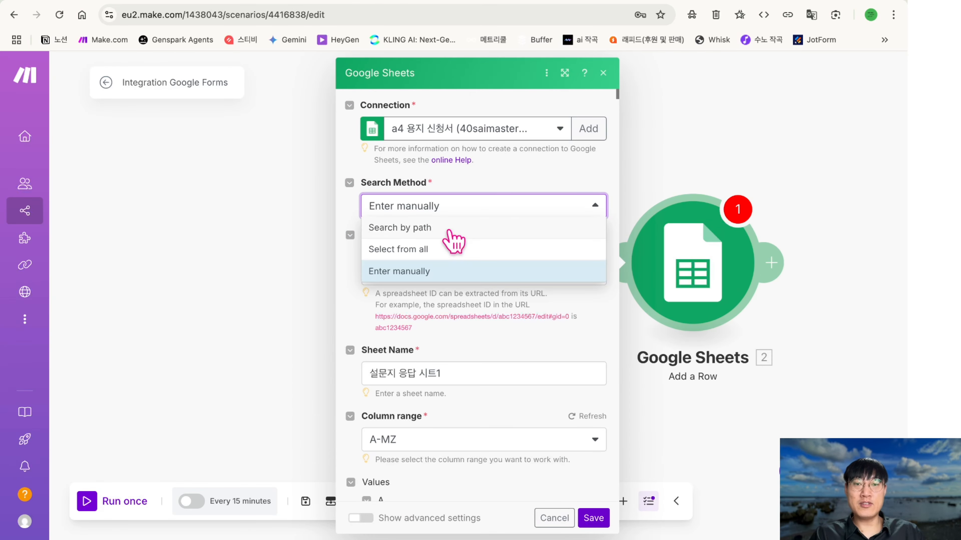
- Set Search by path in My Drive and choose the spreadsheet make.com 연습 / 메이크 닷컴으로 신청서 만들고 문자 보내기 등 / 메이크닷컴 신청서
click(450, 242)
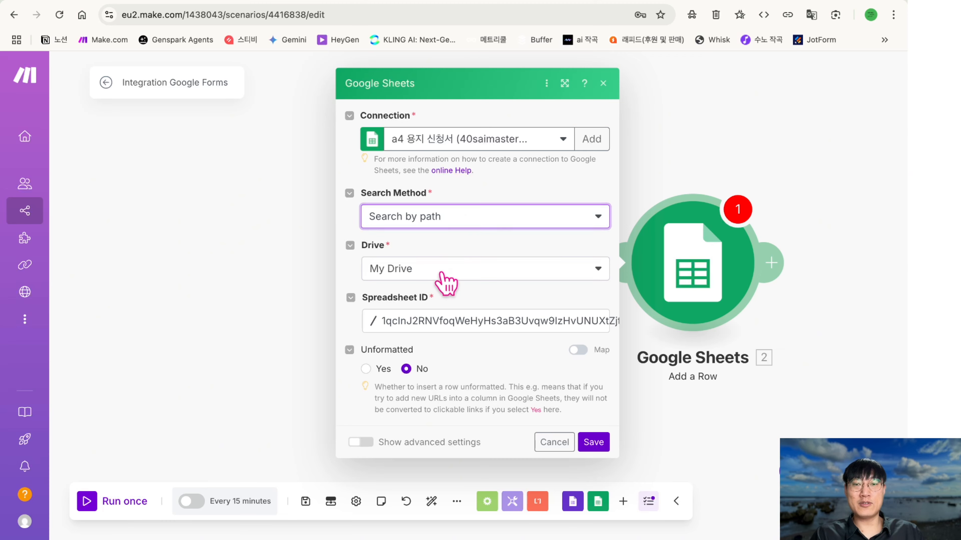
click(446, 269)
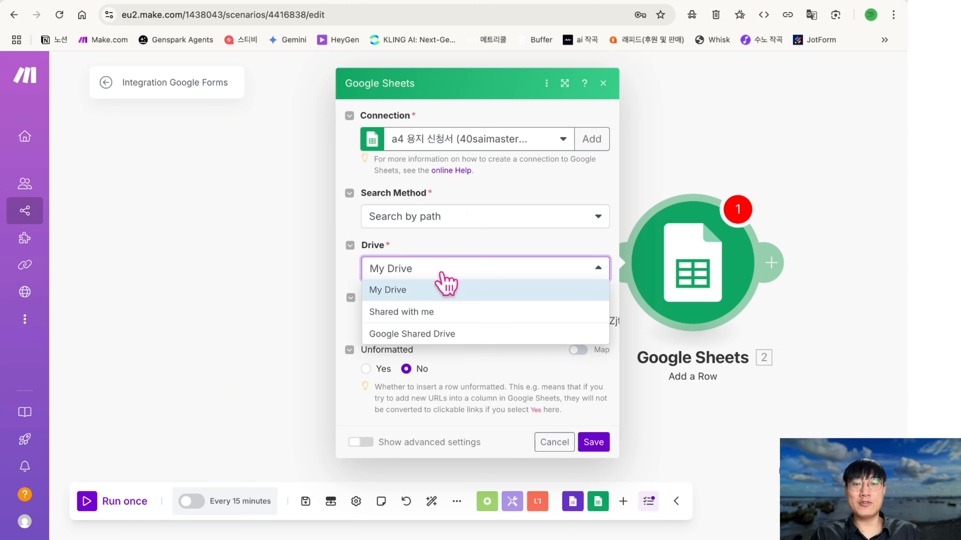
click(444, 286)
click(440, 325)
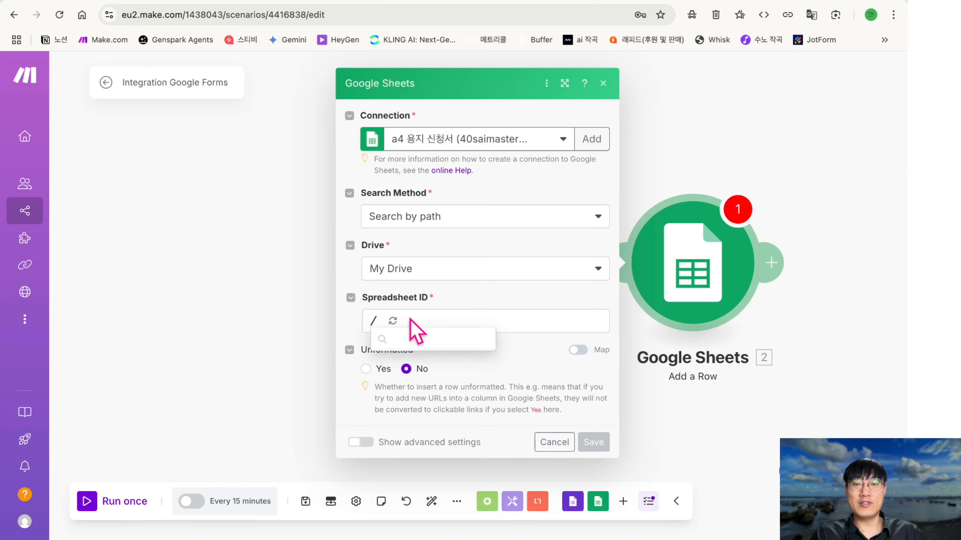
scroll(452, 440, down, 5)
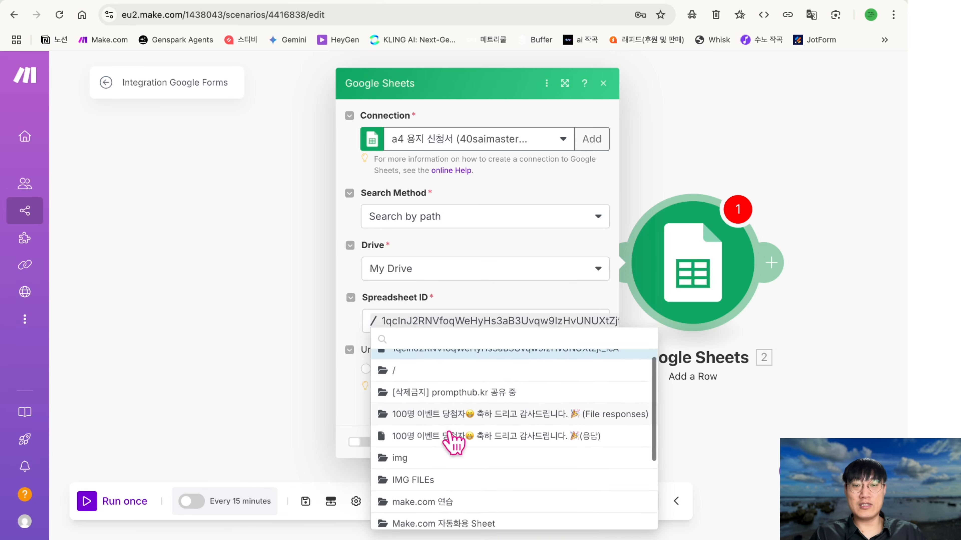
click(450, 429)
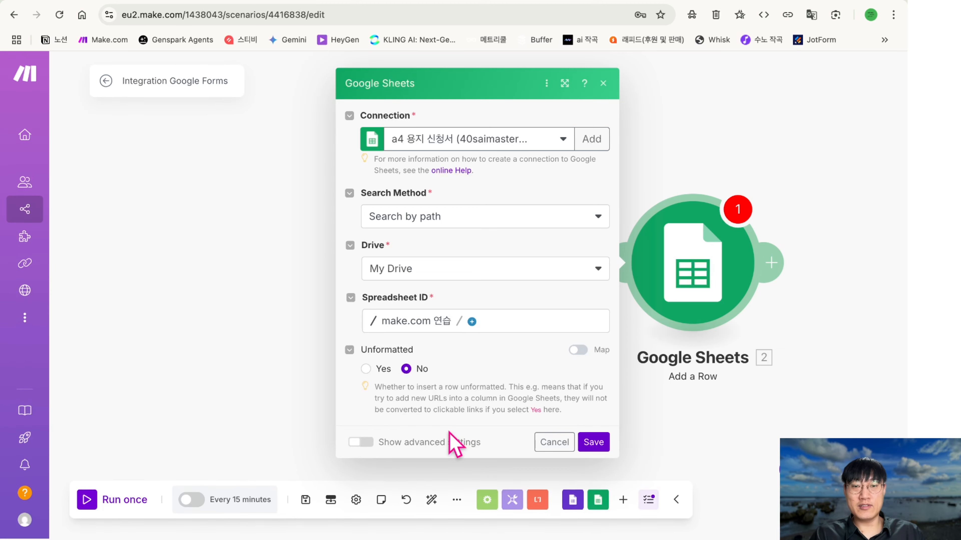
click(589, 336)
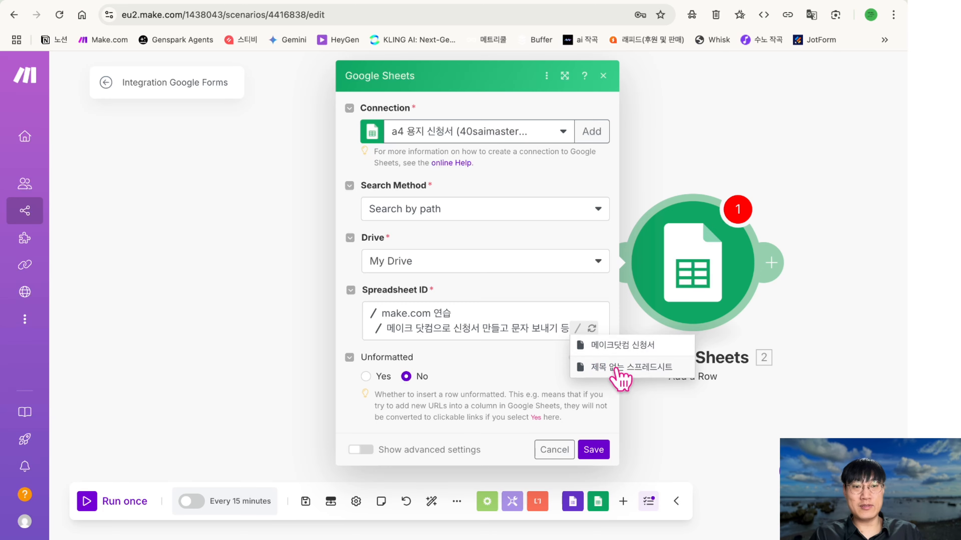
click(635, 346)
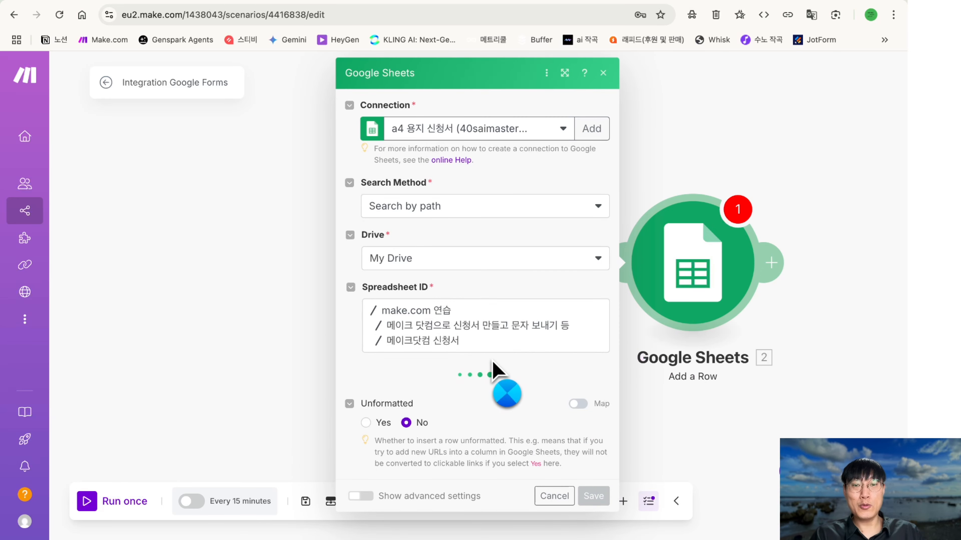
- Select 설문지 응답 시트1 as the sheet and check its headers from 신청번호 to 연락처 in the spreadsheet
scroll(494, 365, down, 3)
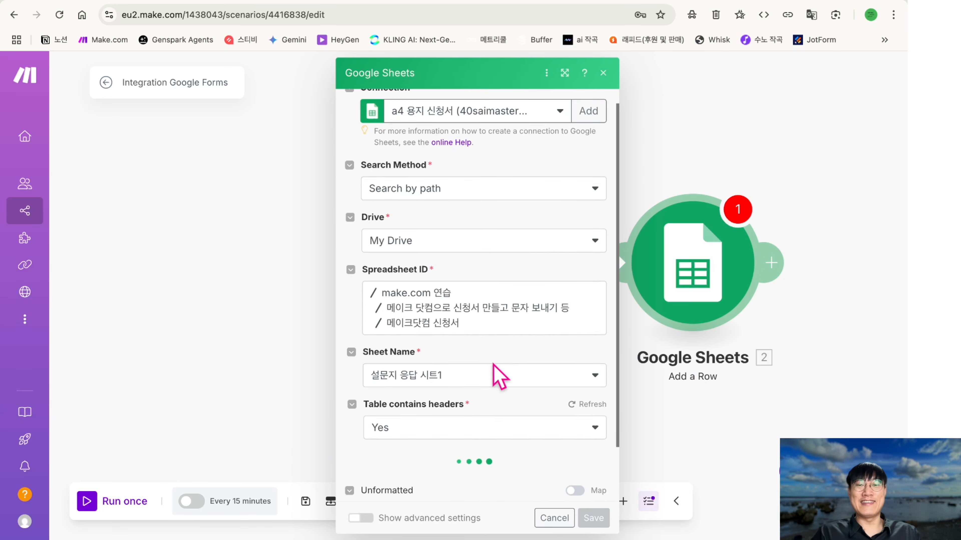
click(506, 326)
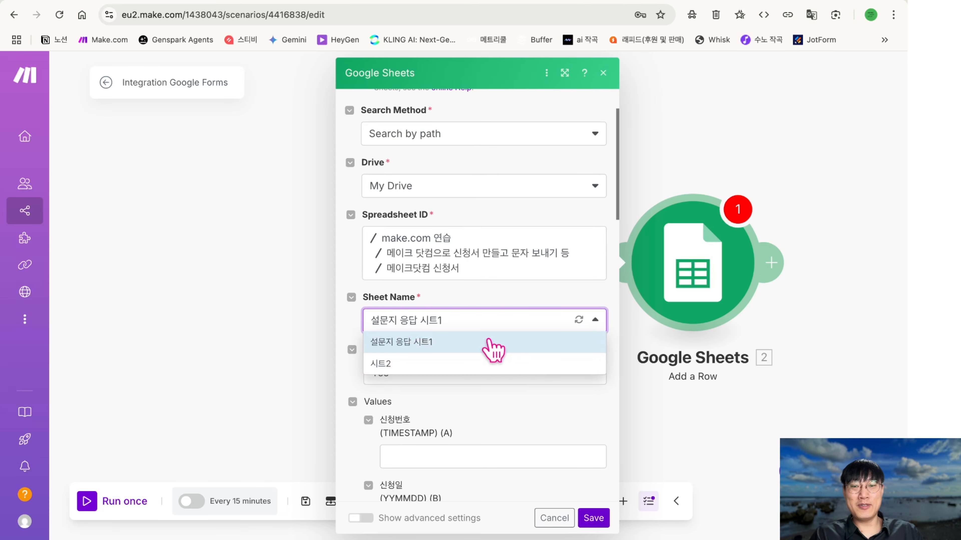
click(492, 341)
scroll(482, 371, down, 2)
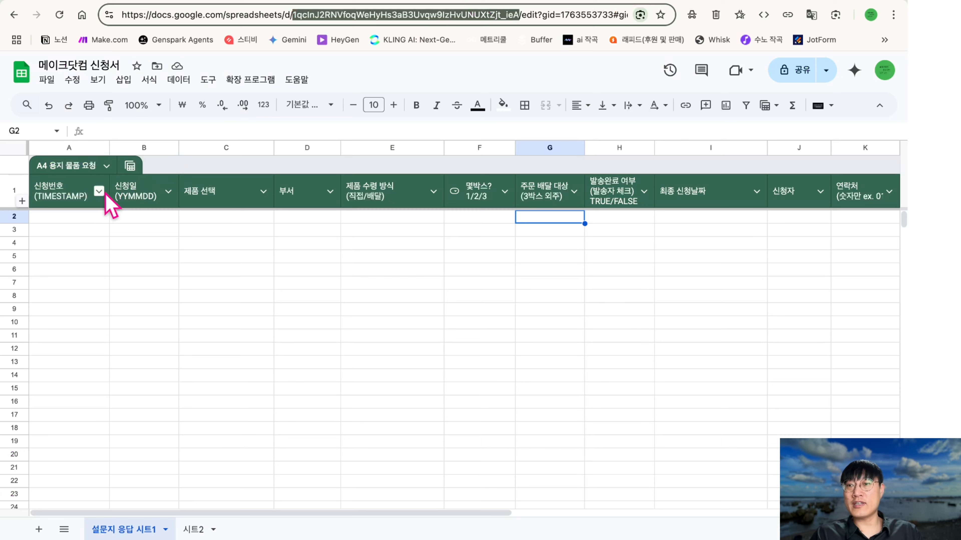
click(99, 191)
click(845, 191)
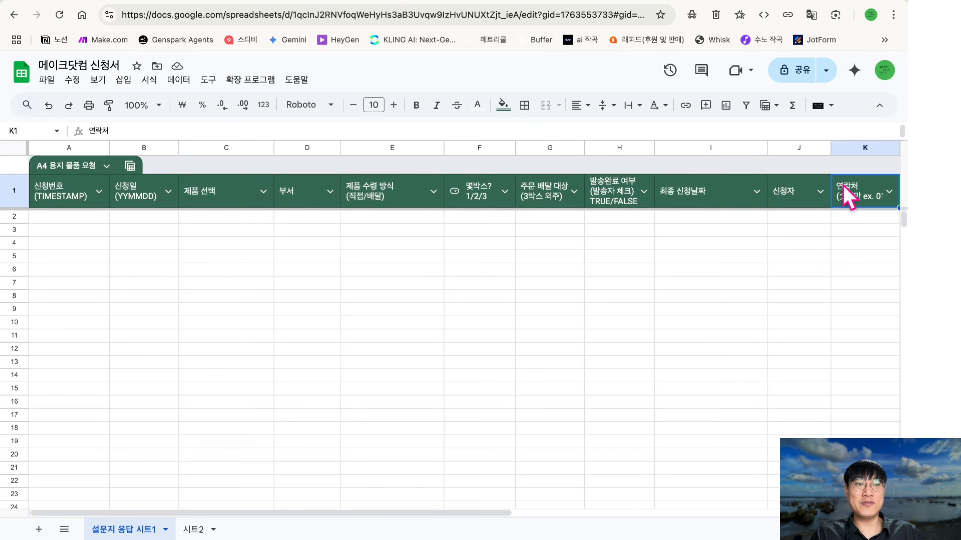
- Fill the 신청번호 (TIMESTAMP) value in the Add a Row module with "No." followed by the timestamp variable
click(452, 321)
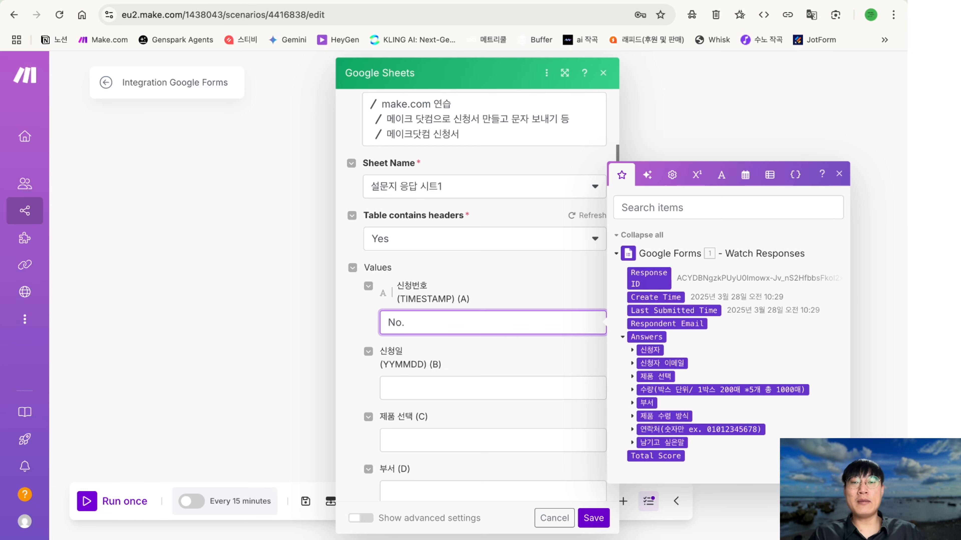
click(663, 208)
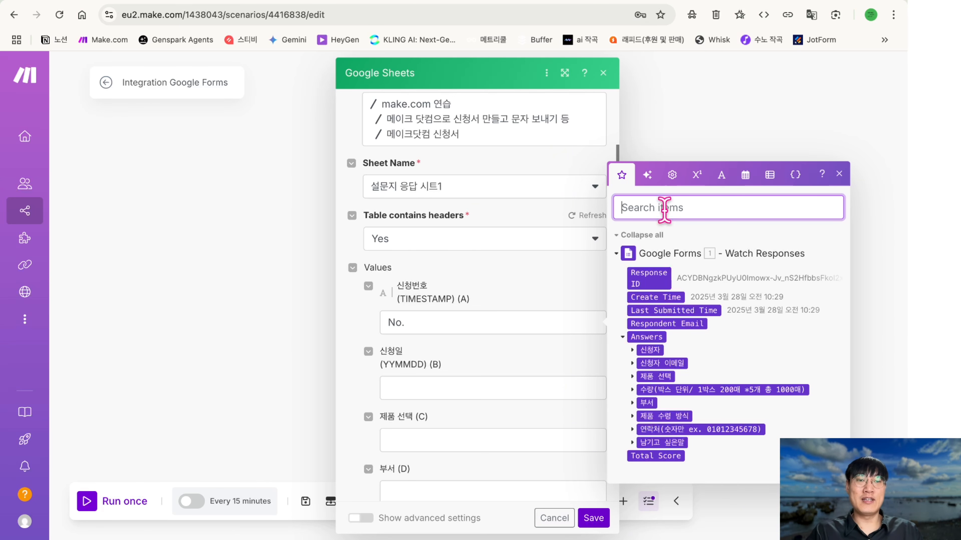
text(time)
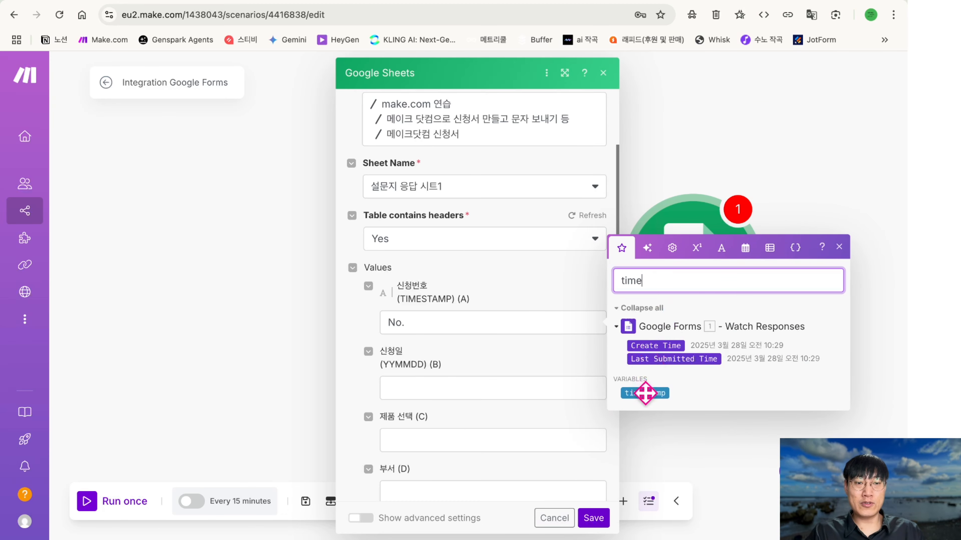
click(557, 322)
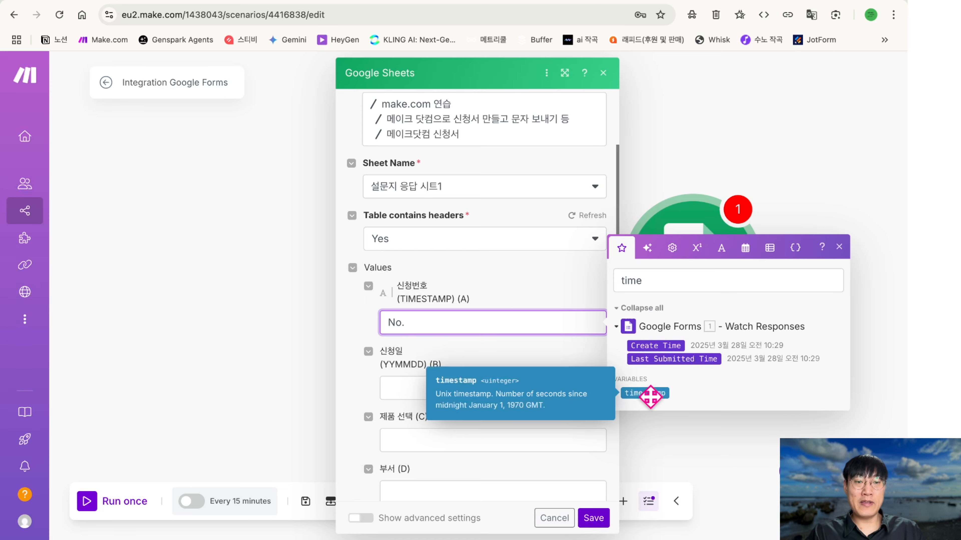
drag(650, 397, 532, 327)
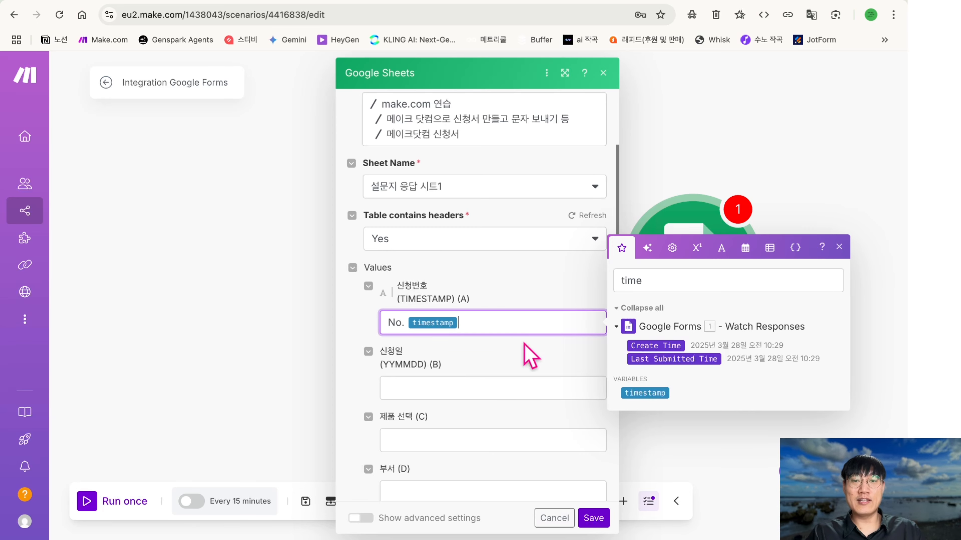
- Search the mapping functions for "forma" to find formatDate for the 신청일 (YYMMDD) value
click(501, 387)
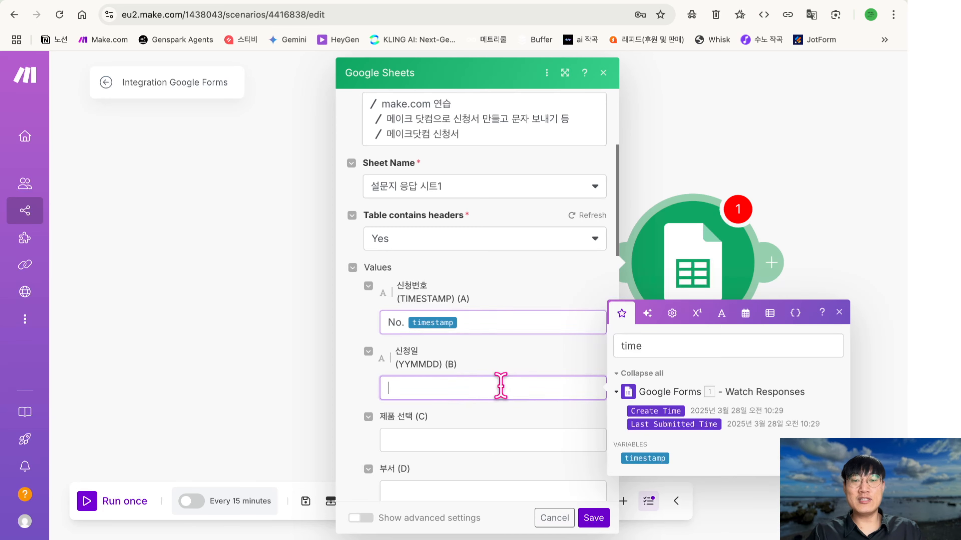
double_click(669, 353)
text(forma)
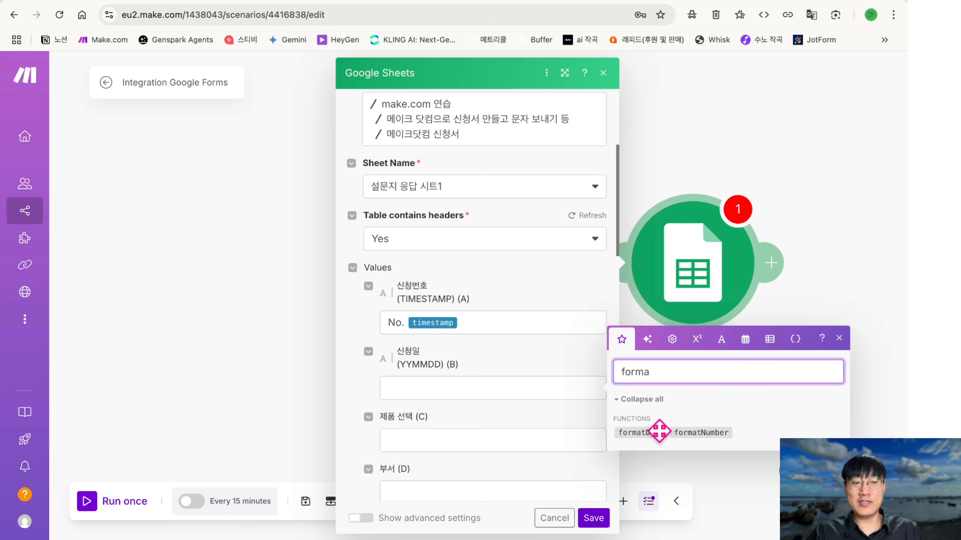
mouse_move(651, 433)
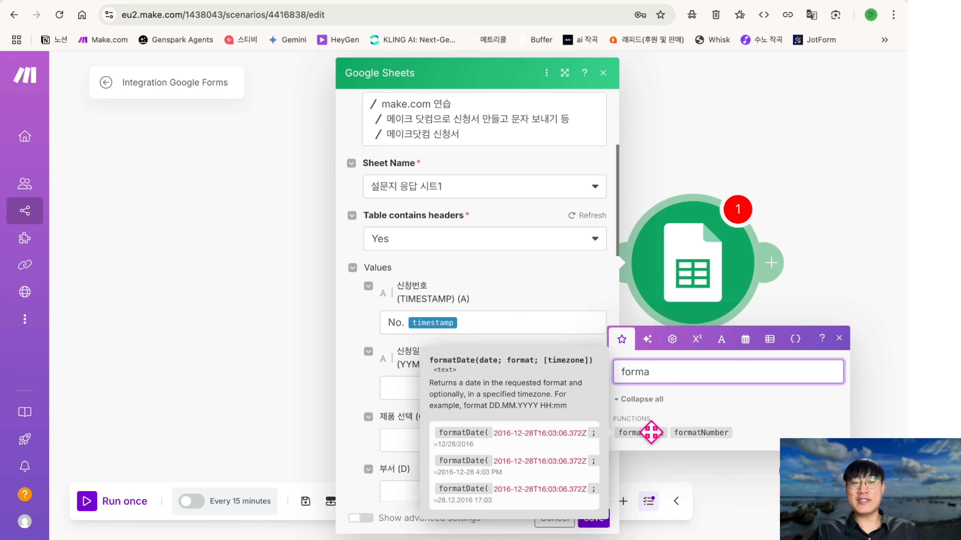
- Insert the formatDate function into the 신청일 (YYMMDD) (B) value with the now variable as its date
drag(651, 433, 452, 389)
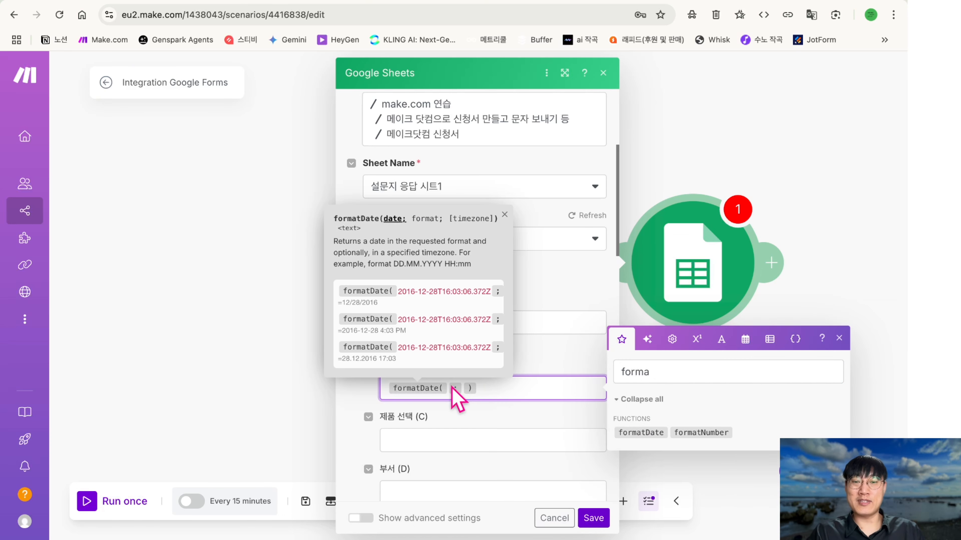
double_click(642, 372)
text(now)
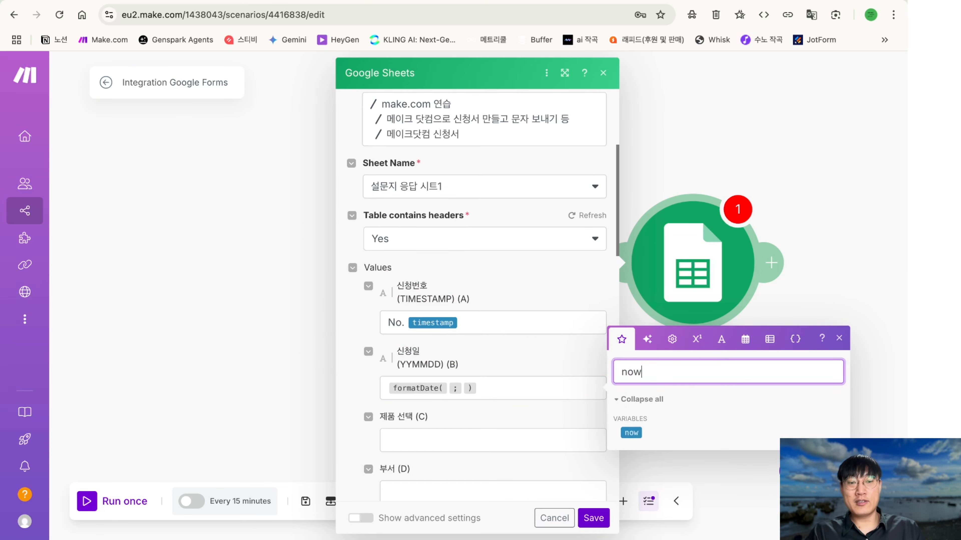
drag(631, 433, 449, 393)
click(487, 390)
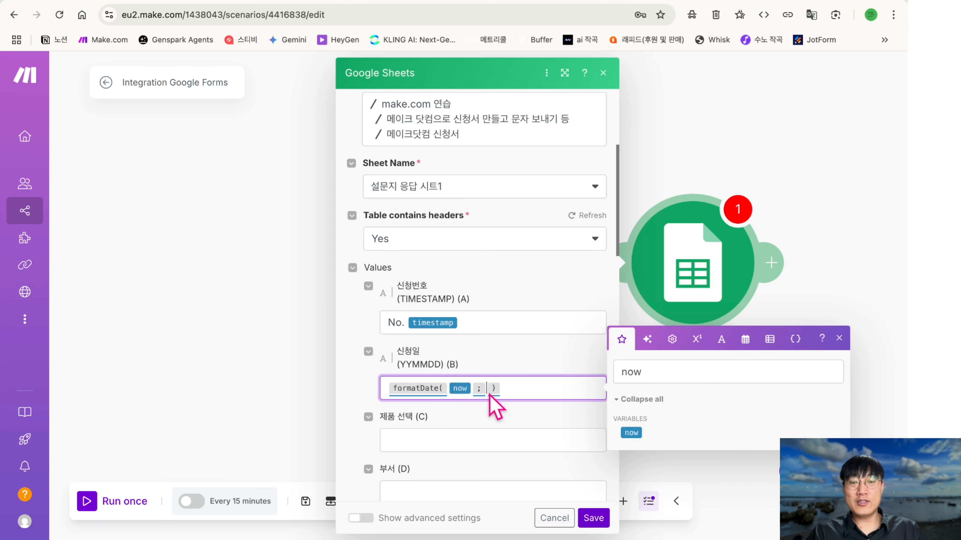
- Complete the formatDate function of 신청일 (B) with the format YYMMDD and the timezone Asia/Seoul
text(YYMMDD)
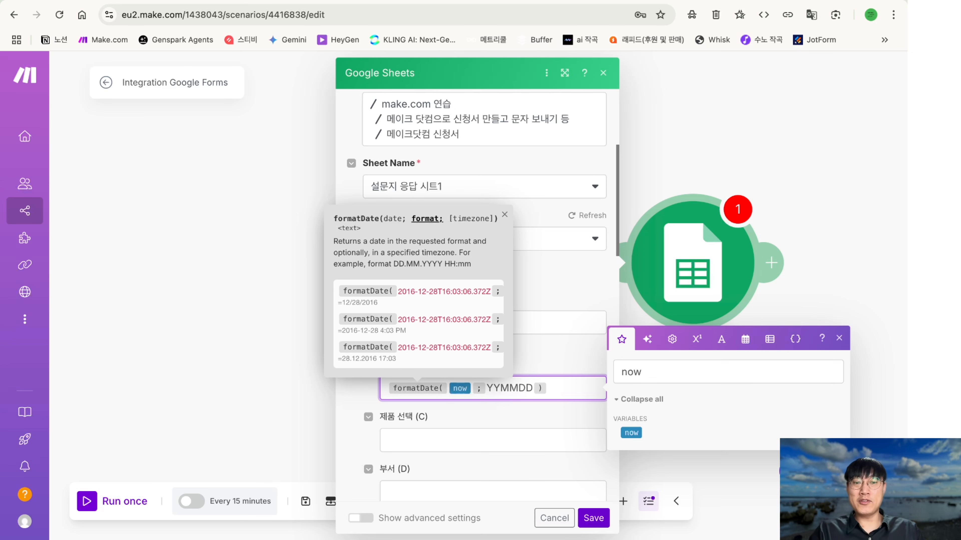
click(488, 388)
text(YY)
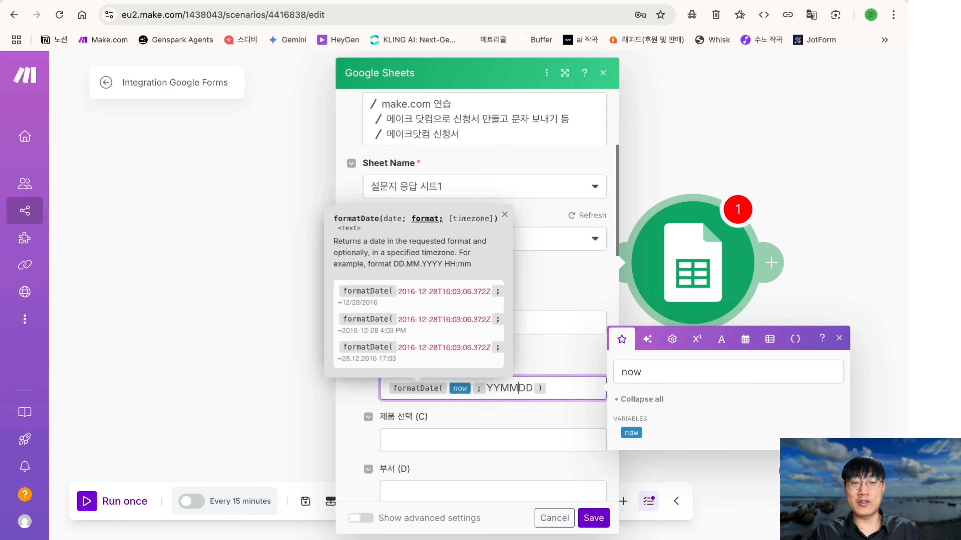
text(;)
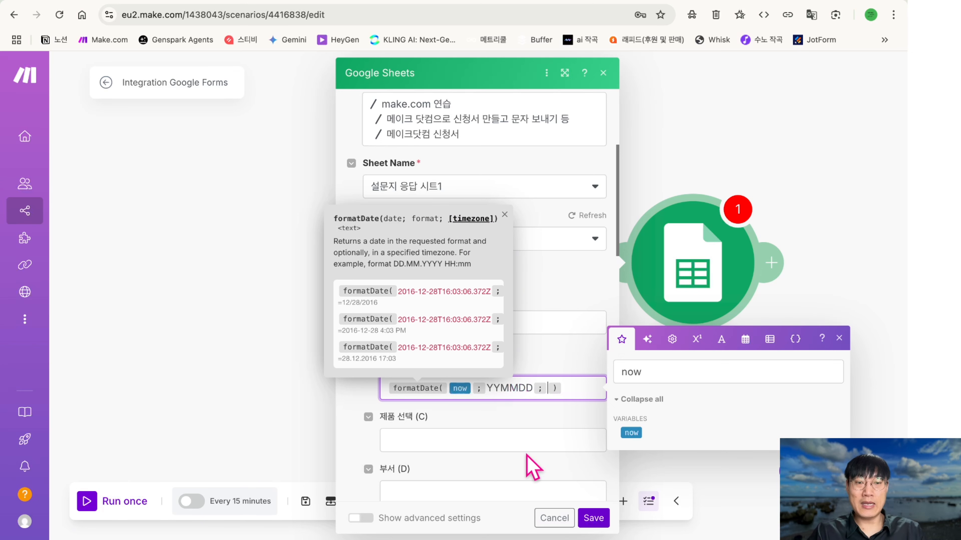
text(Asia)
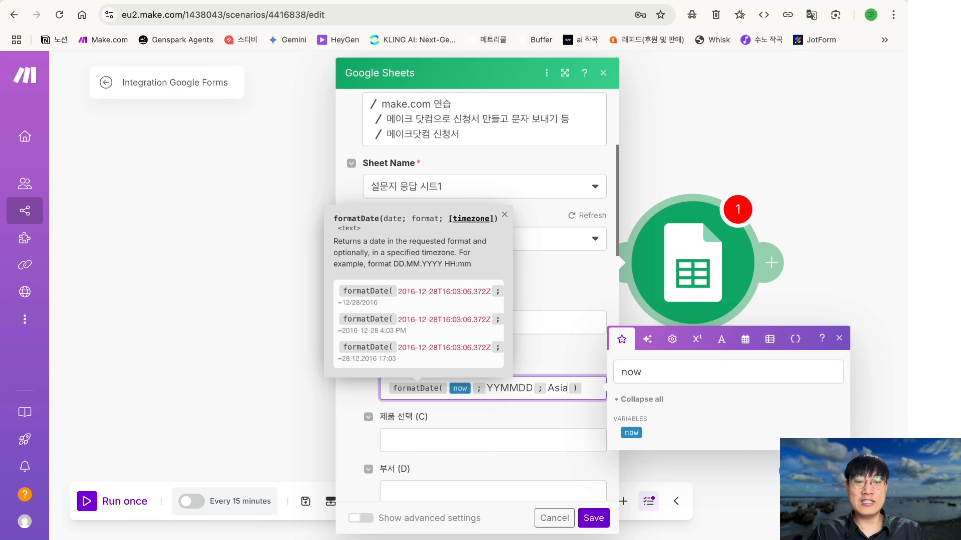
text(/S)
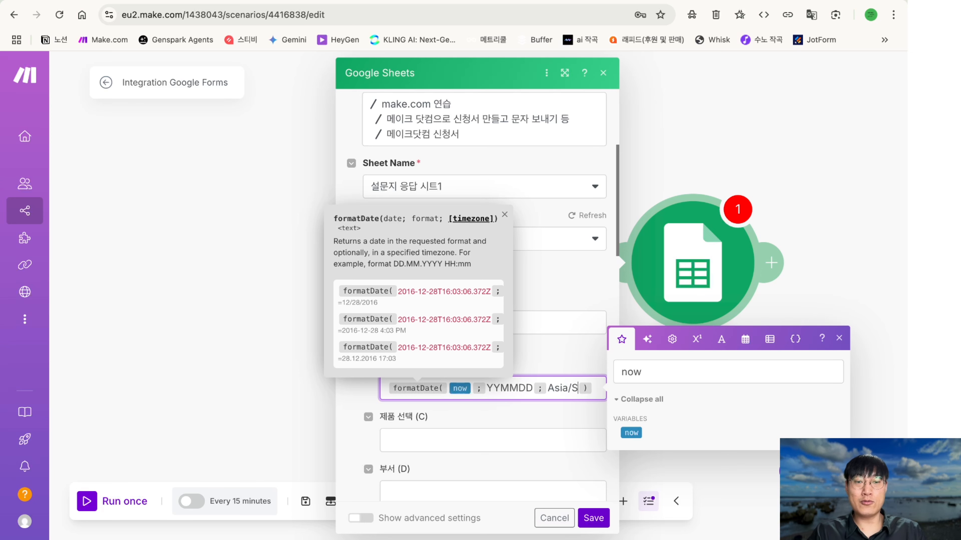
text(eoul)
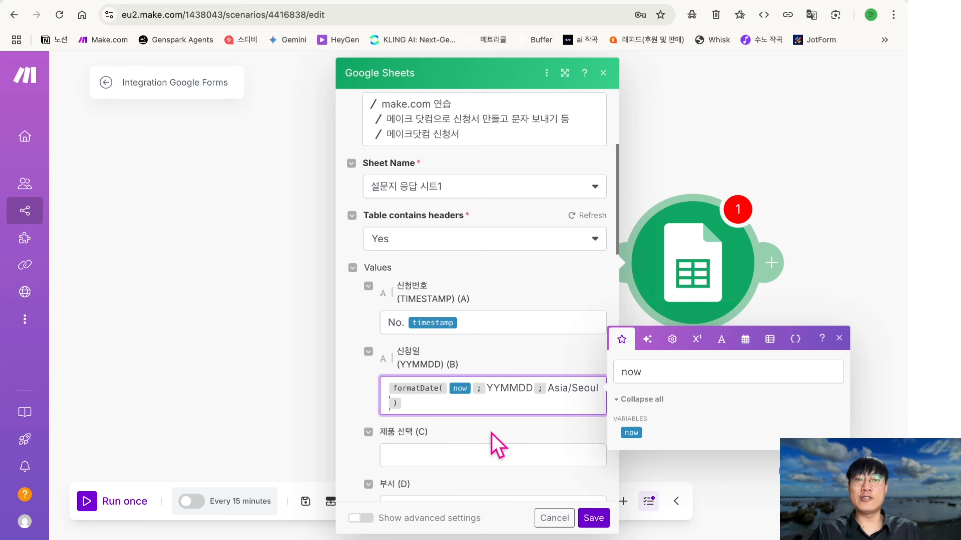
- Filter the mappable items by "value" and map the textAnswers value of the 제품 선택 answer into 제품 선택 (C)
click(468, 453)
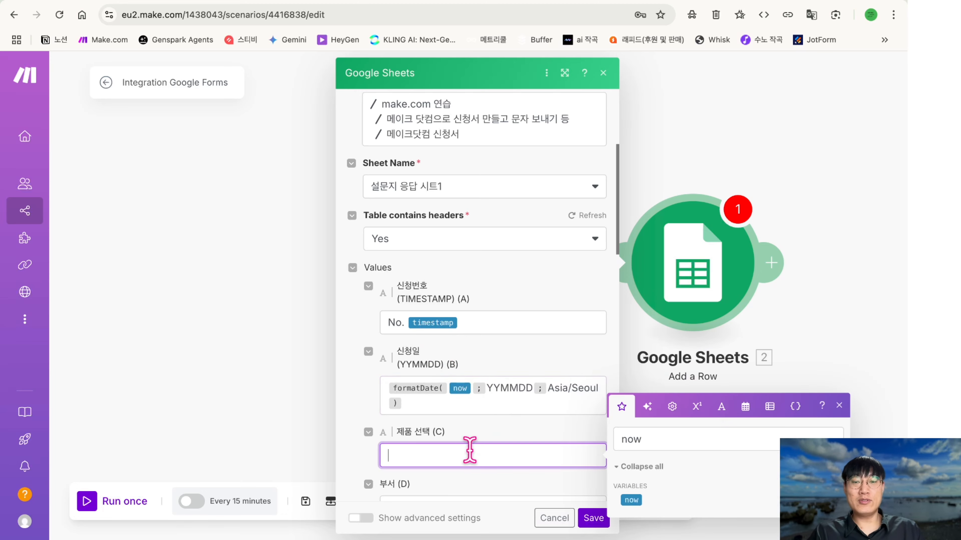
scroll(490, 424, down, 5)
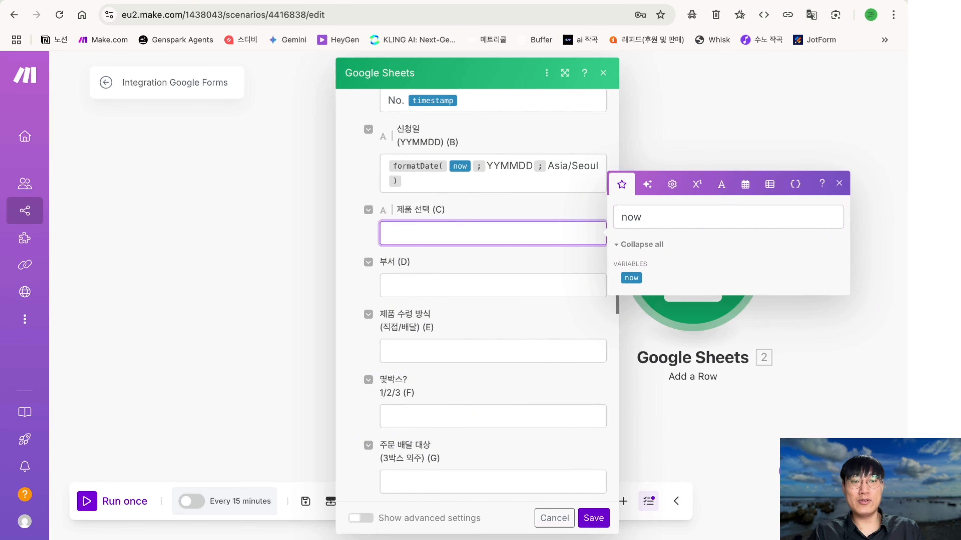
click(652, 223)
key(BackSpace)
key(BackSpace)
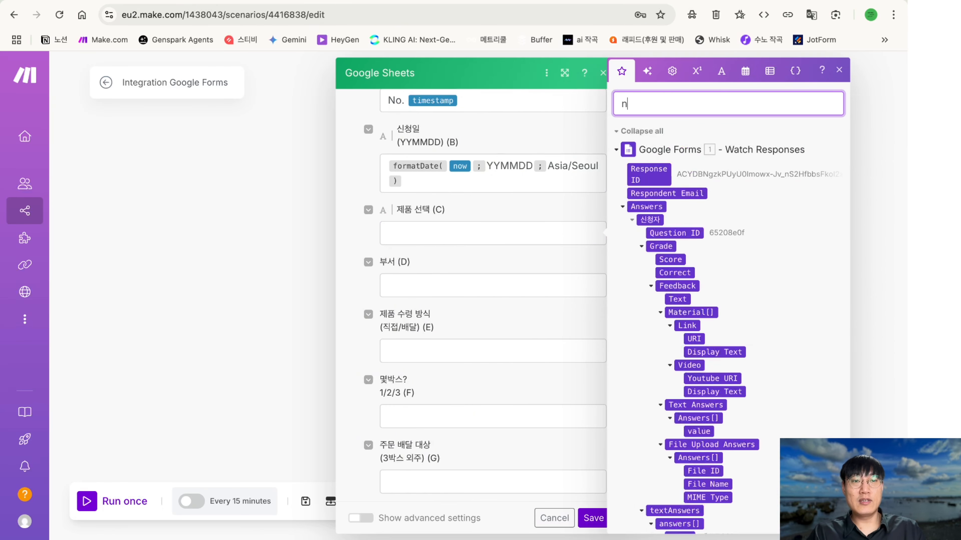
key(BackSpace)
scroll(688, 250, down, 10)
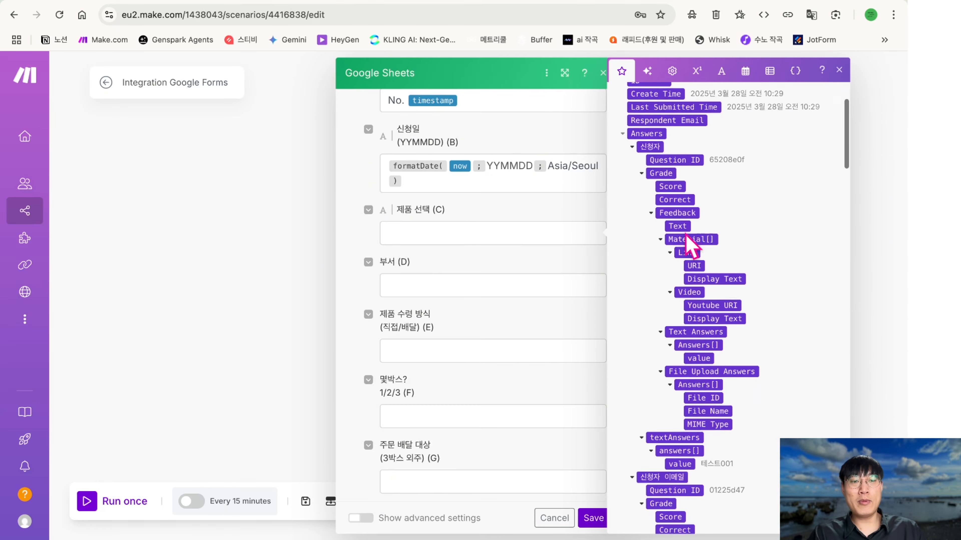
scroll(691, 257, up, 10)
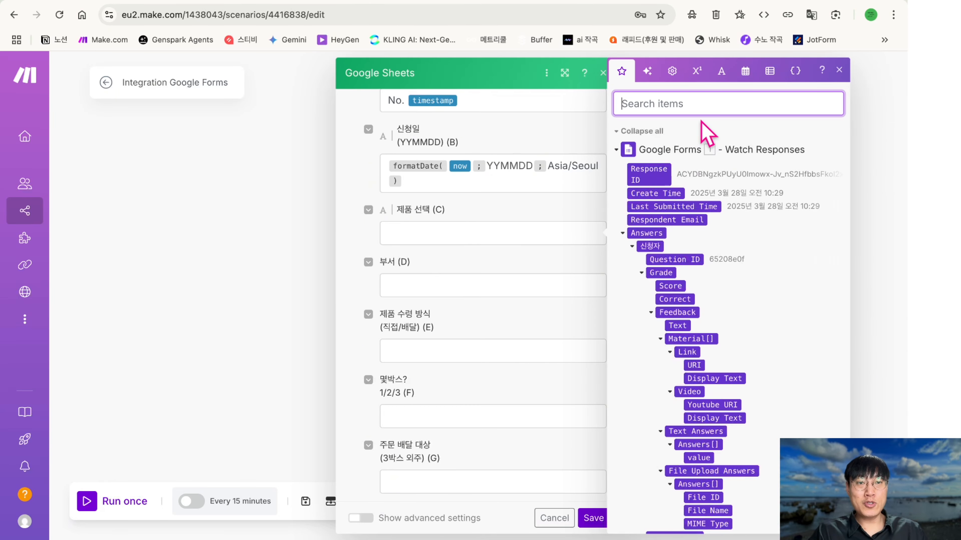
text(value)
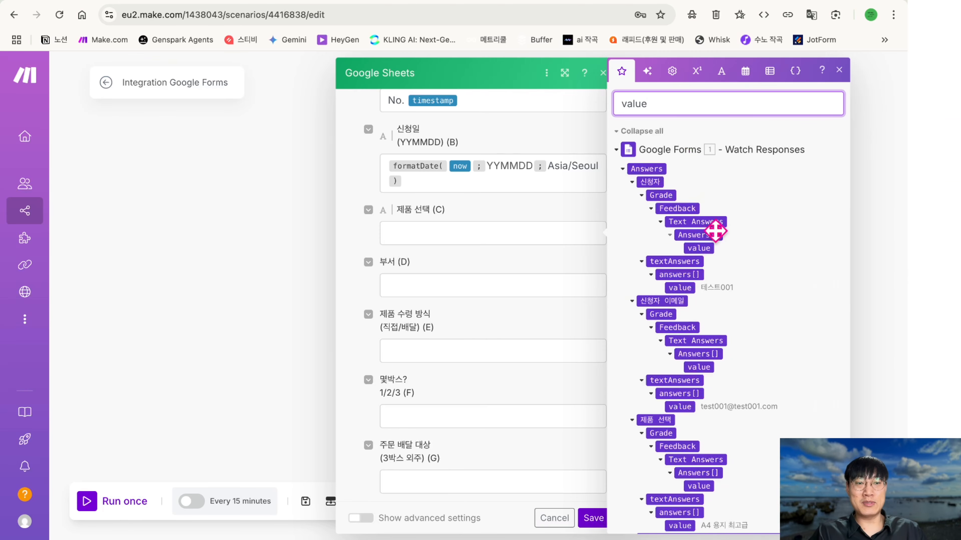
scroll(714, 236, down, 7)
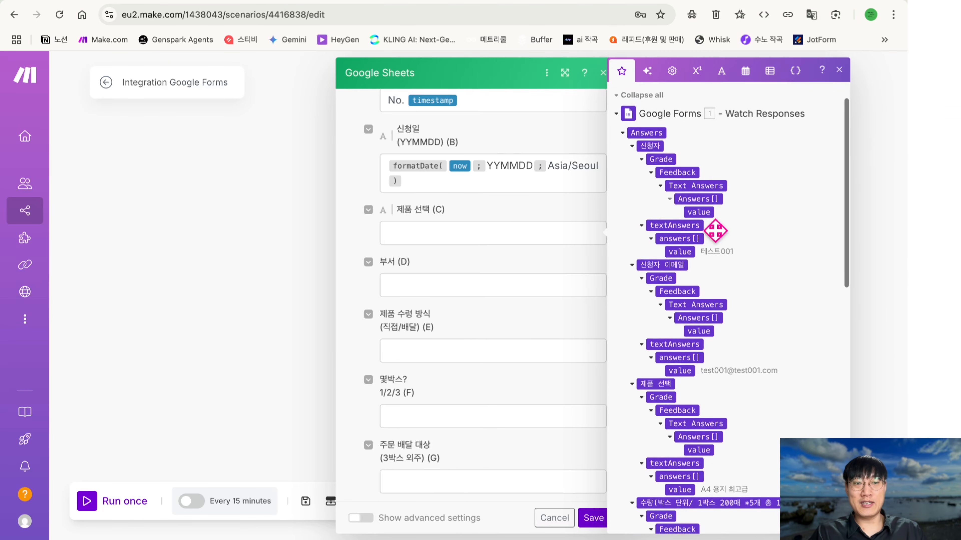
scroll(716, 233, down, 2)
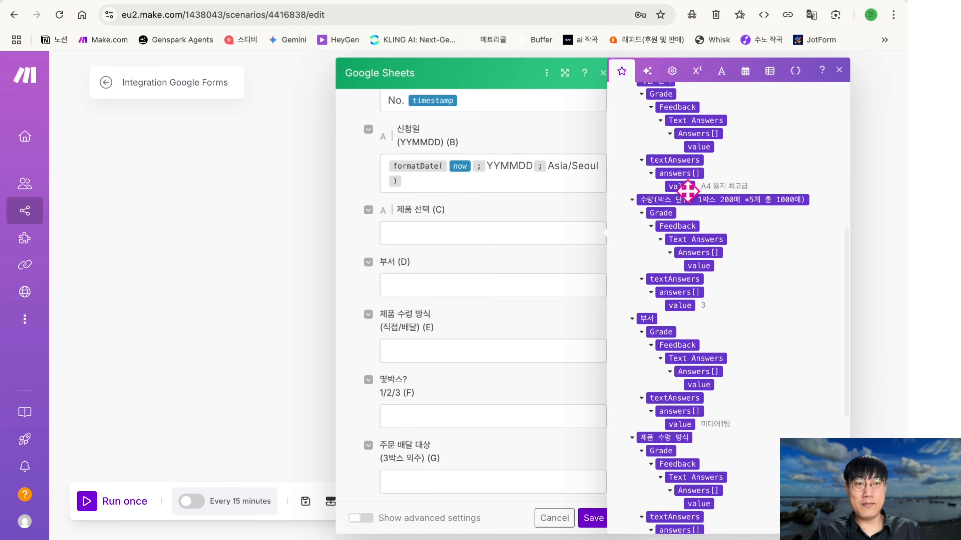
drag(680, 186, 537, 242)
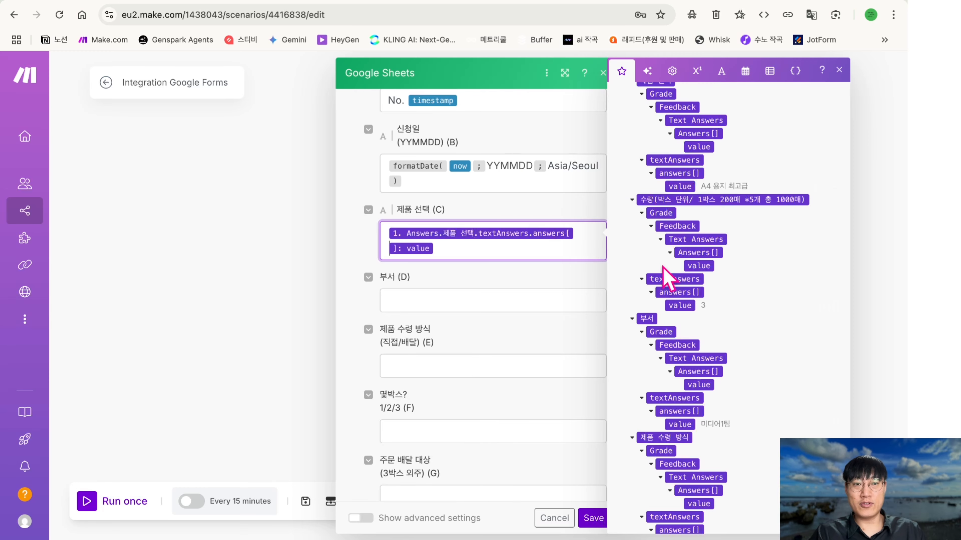
- Map the textAnswers value of the 부서 form answer into the 부서 (D) column value
scroll(691, 271, down, 3)
scroll(690, 282, down, 2)
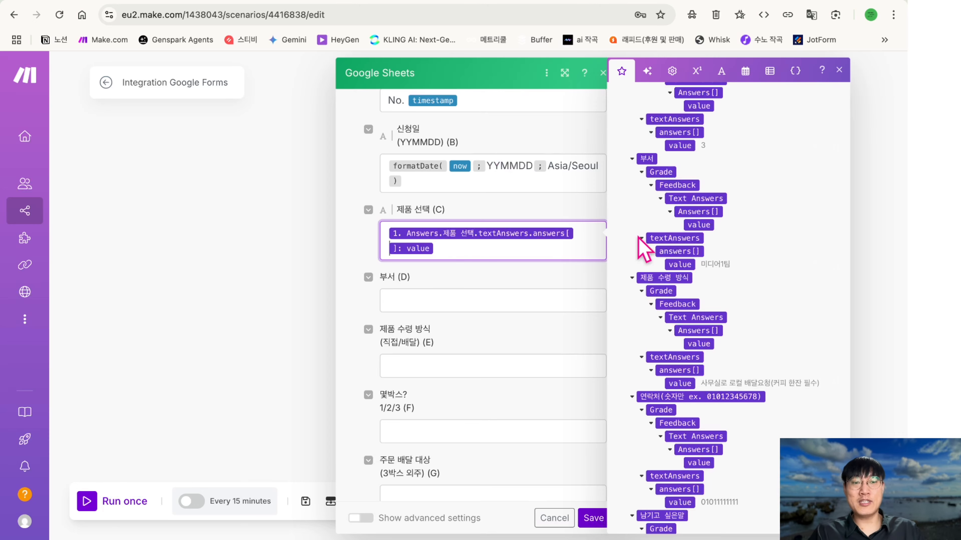
scroll(722, 329, down, 2)
scroll(718, 314, down, 3)
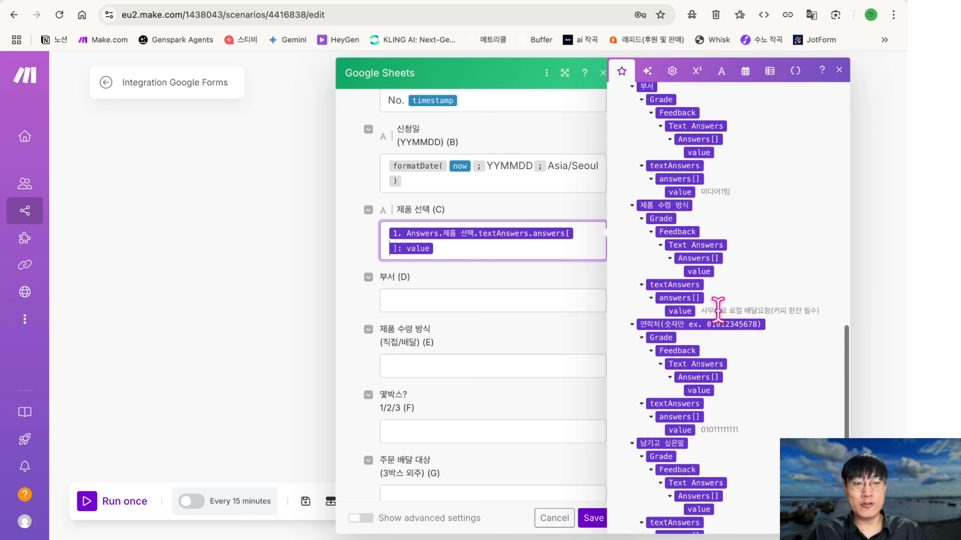
scroll(723, 321, up, 7)
drag(680, 398, 547, 303)
- Map the textAnswers value of the 제품 수령 방식 form answer into 제품 수령 방식 (직접/배달) (E)
click(543, 381)
scroll(651, 381, down, 5)
drag(677, 375, 564, 388)
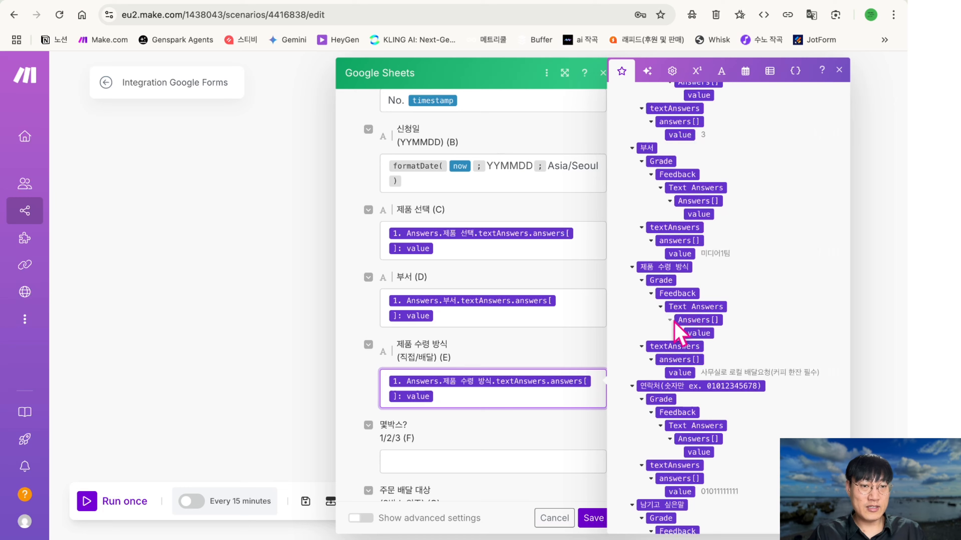
click(687, 321)
click(687, 321)
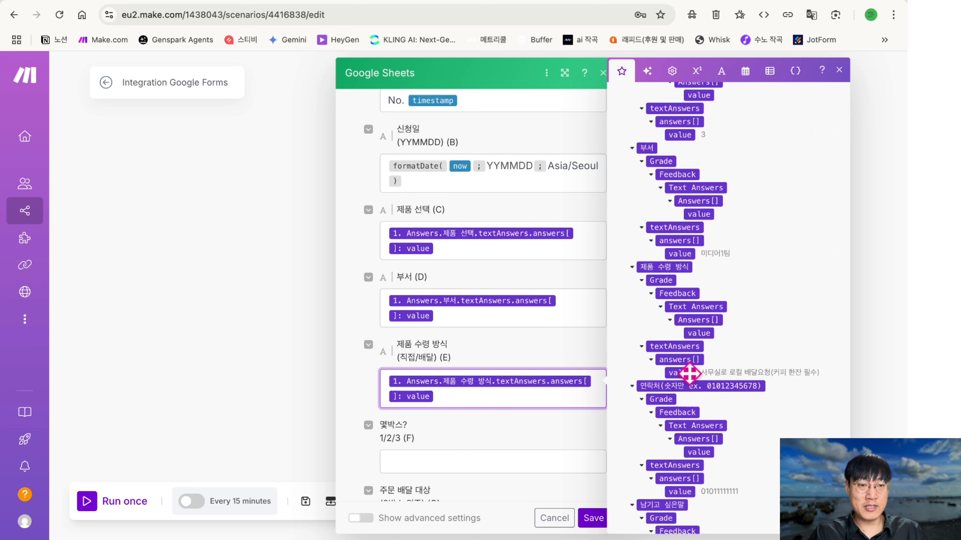
- Map the textAnswers value of the 수량 (박스 단위) form answer into 몇박스? 1/2/3 (F)
scroll(514, 369, down, 2)
click(475, 416)
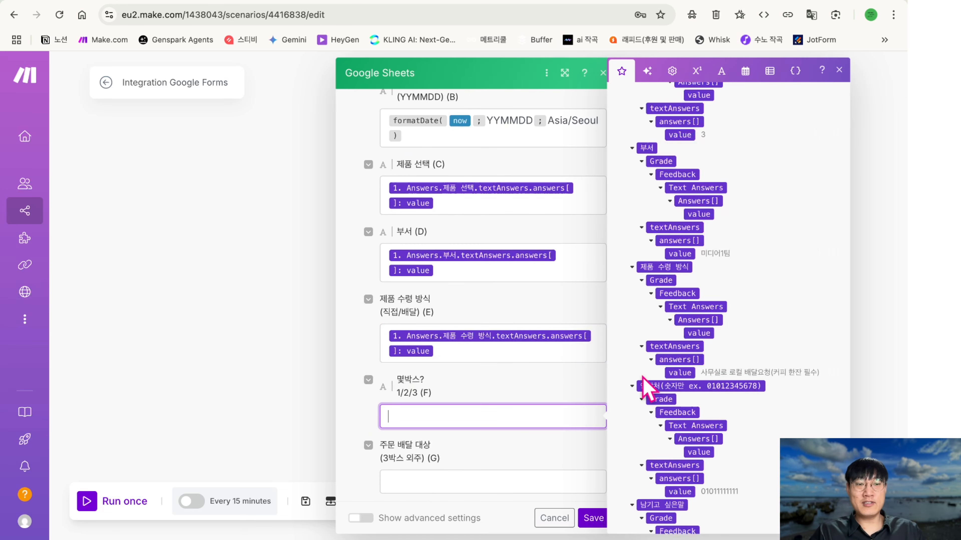
scroll(645, 386, down, 3)
scroll(647, 389, up, 5)
scroll(648, 390, up, 3)
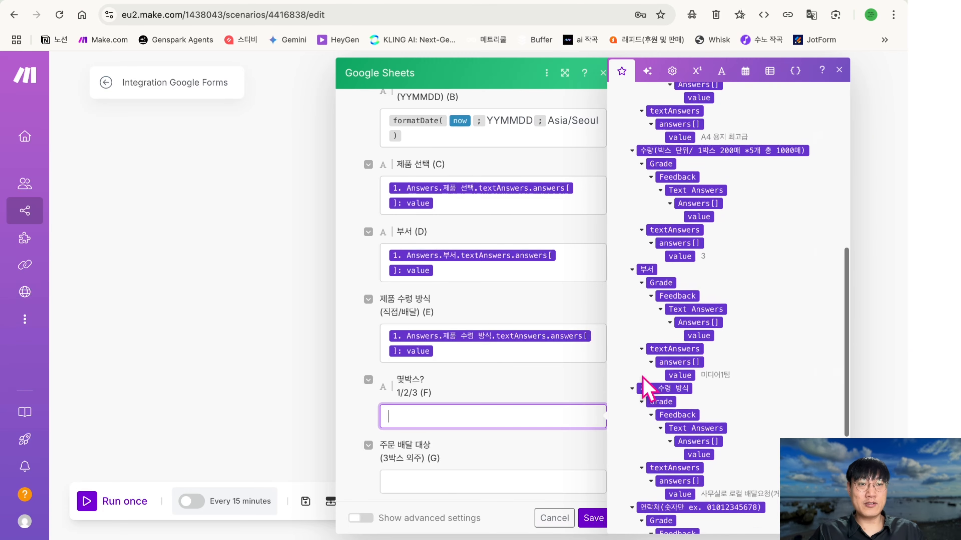
drag(680, 272, 524, 435)
- Save the Google Sheets module's row mapping with 주문 배달 대상 (3박스 외주) (G) left empty
scroll(529, 409, down, 5)
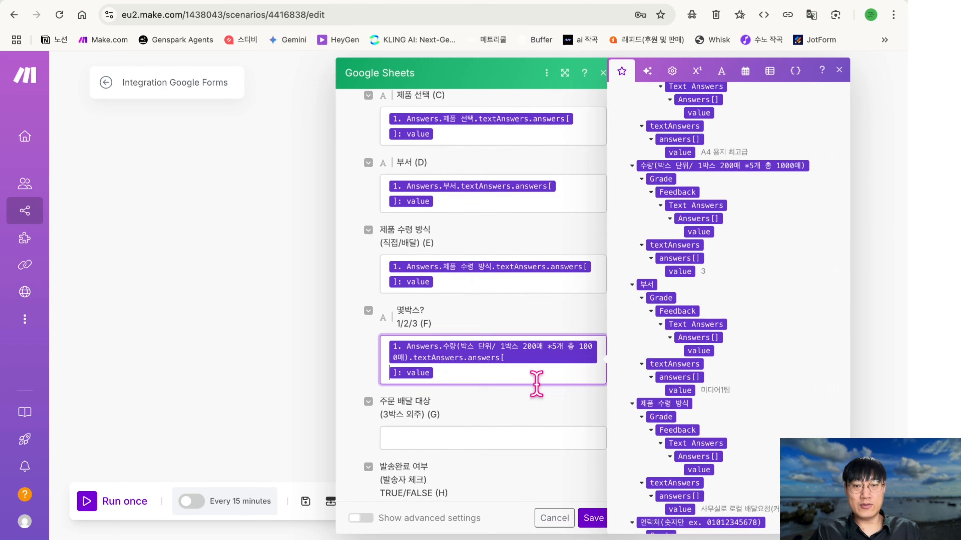
click(536, 380)
scroll(666, 335, down, 2)
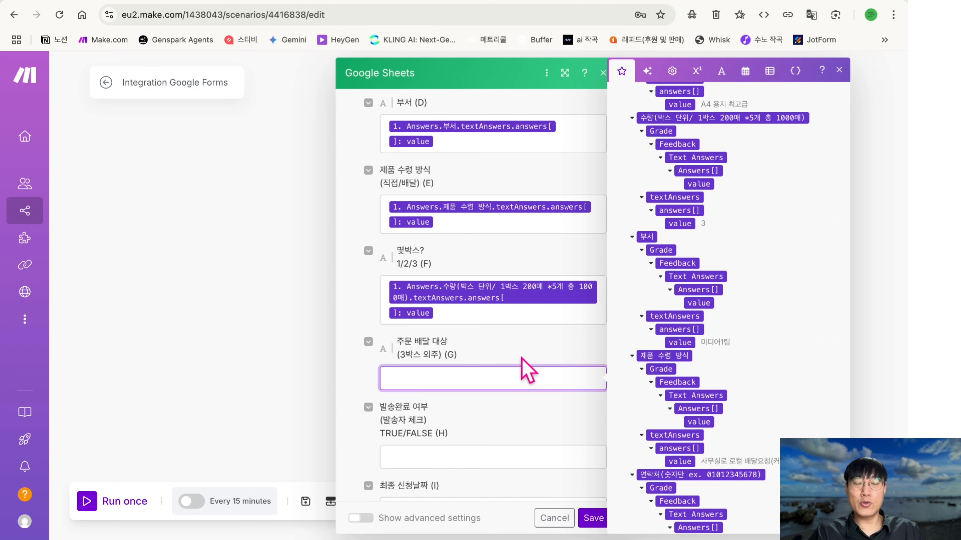
scroll(514, 381, down, 1)
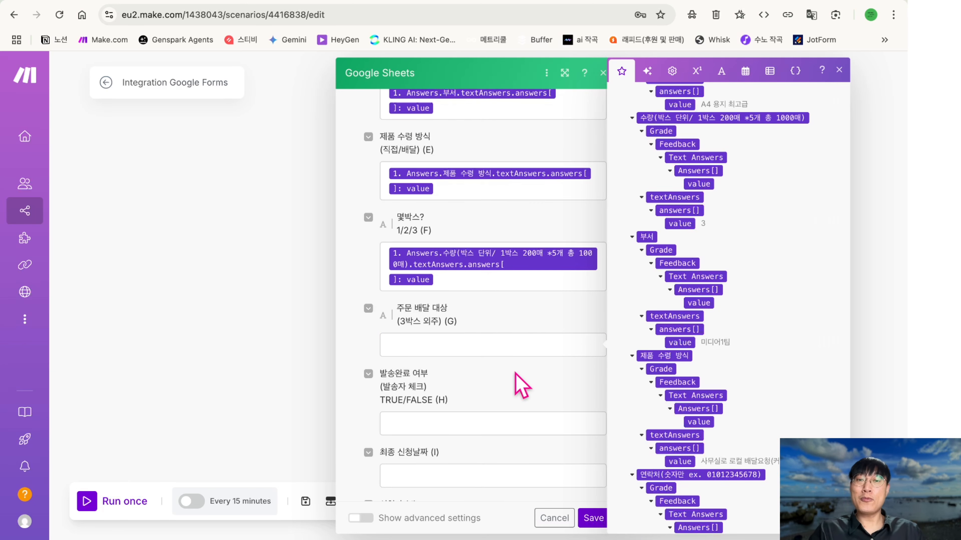
click(509, 339)
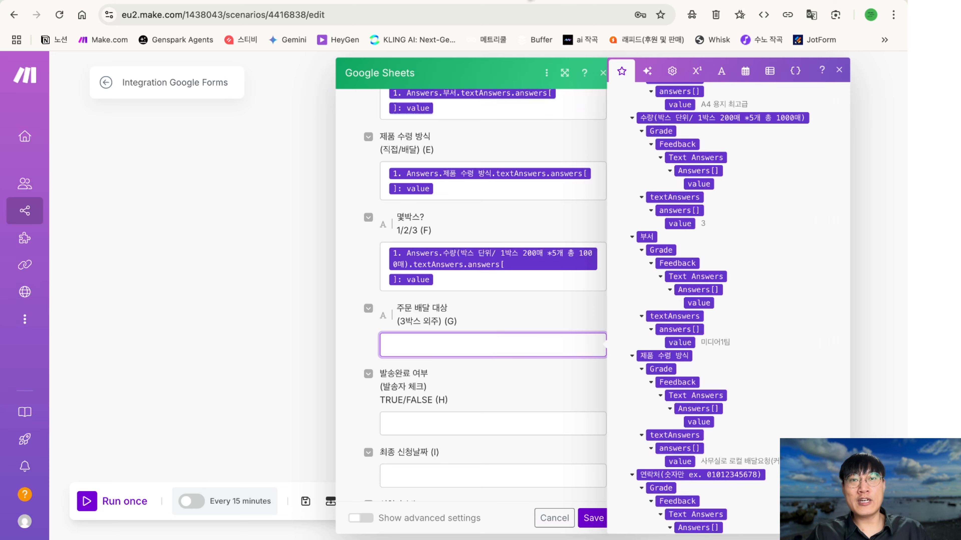
click(593, 519)
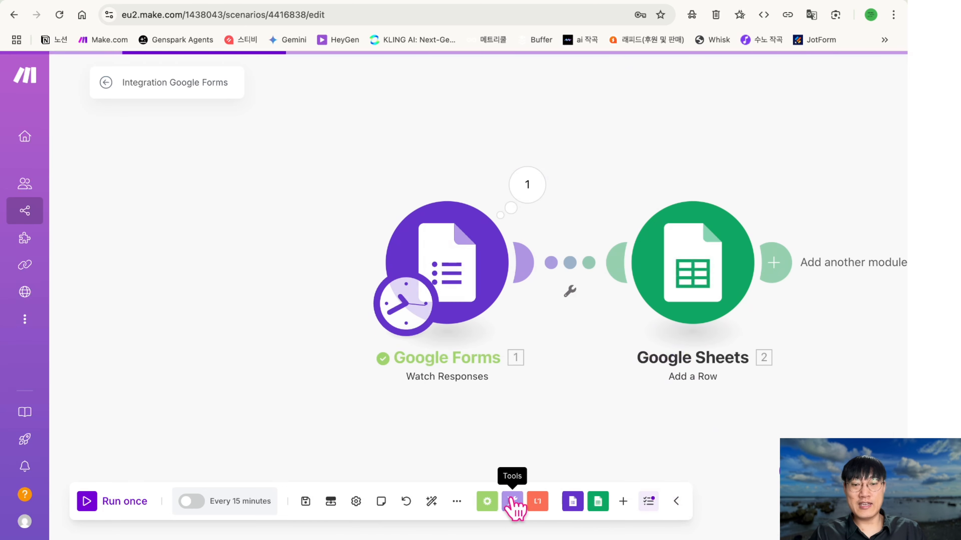
- Switch to the 메이크닷컴 신청서 spreadsheet and examine the 주문 배달 대상 (3박스 외주) column's header and cells
click(476, 5)
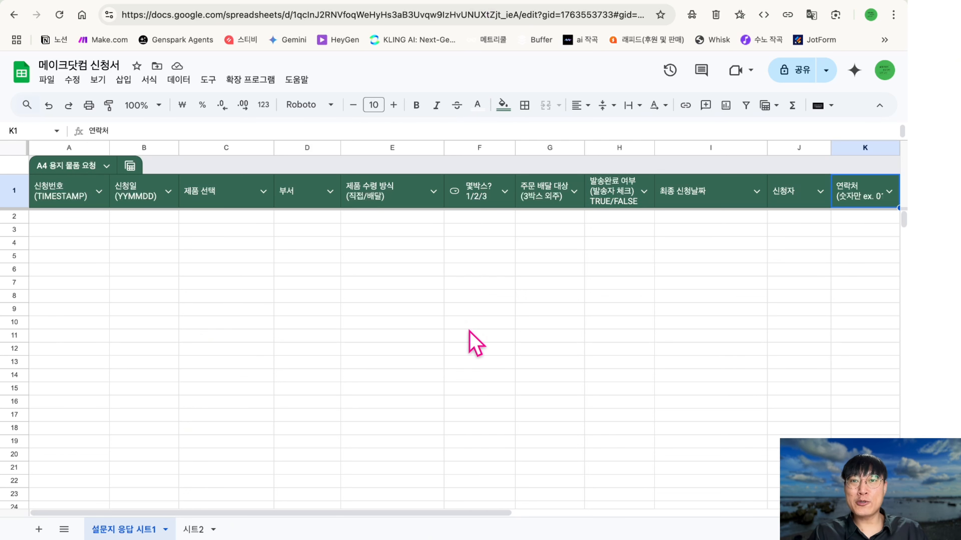
click(535, 199)
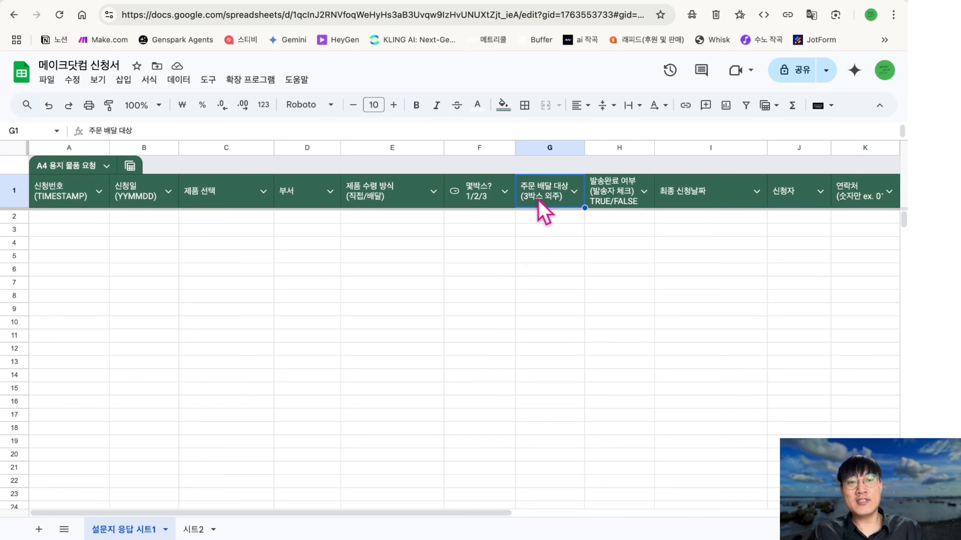
click(545, 213)
click(550, 256)
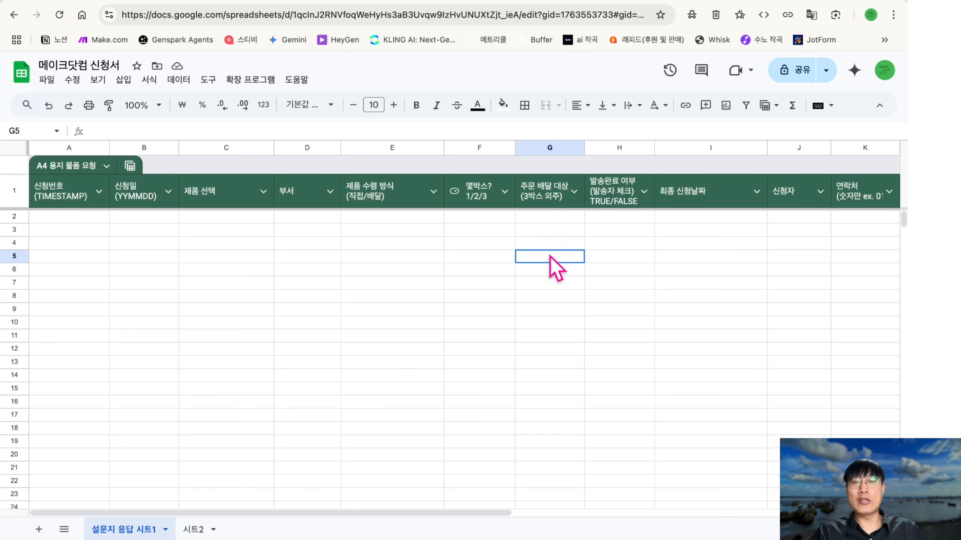
click(566, 216)
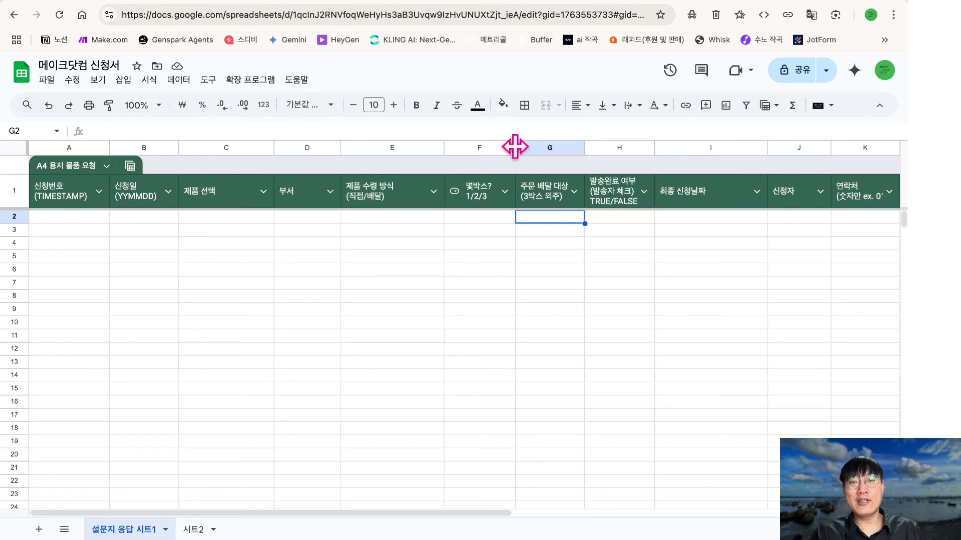
- Narrow column F slightly and enter the box counts 3 in F2 and 2 in F3 under 몇박스?
drag(514, 145, 509, 146)
click(482, 219)
text(3)
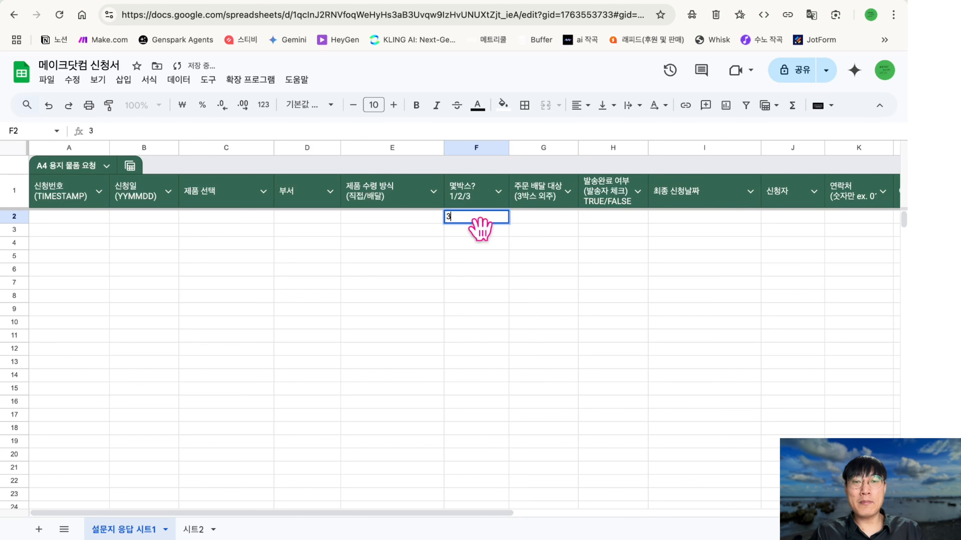
key(Return)
text(2)
key(Return)
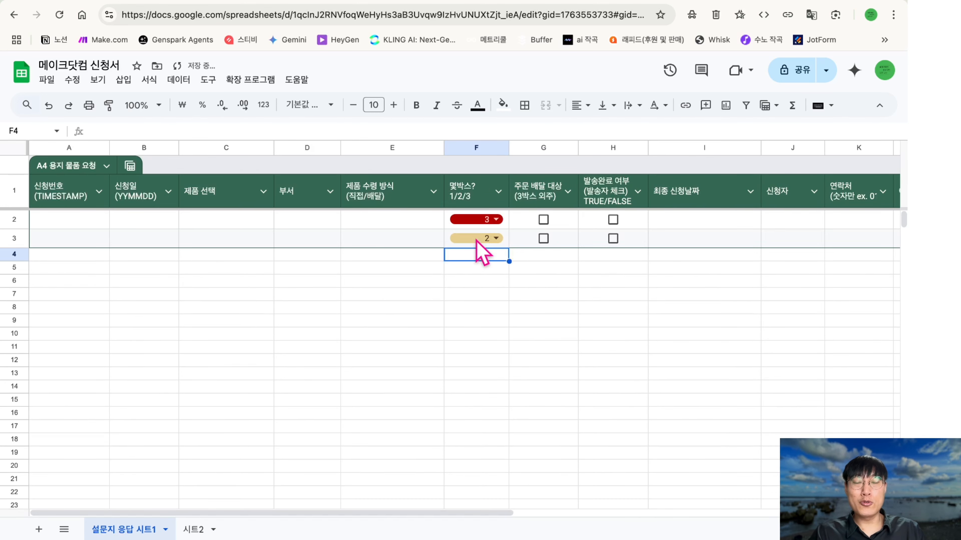
- Undo the last two box-count entries, re-enter 3 in F2 and tick the 주문 배달 대상 checkbox in G2
key(super+z)
key(super+z)
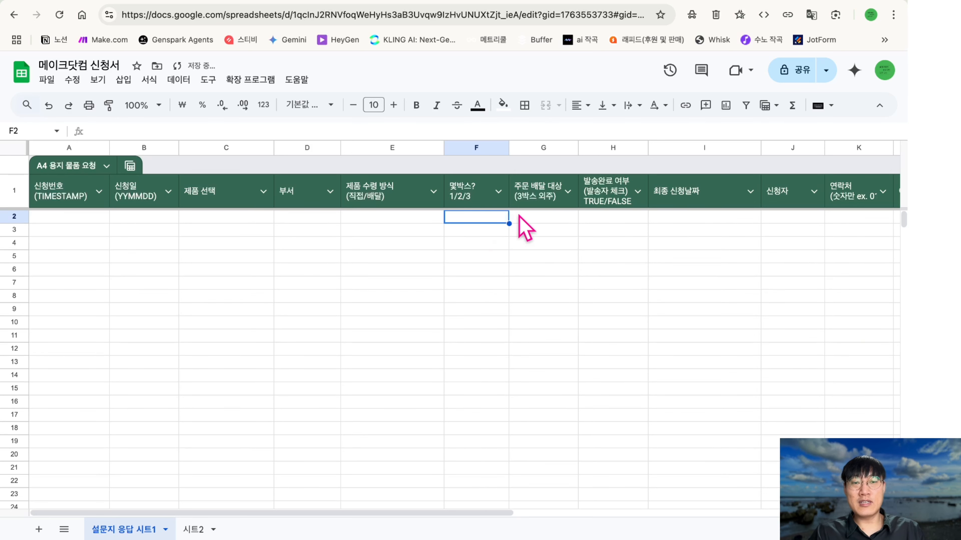
click(526, 217)
click(491, 220)
text(3)
key(Tab)
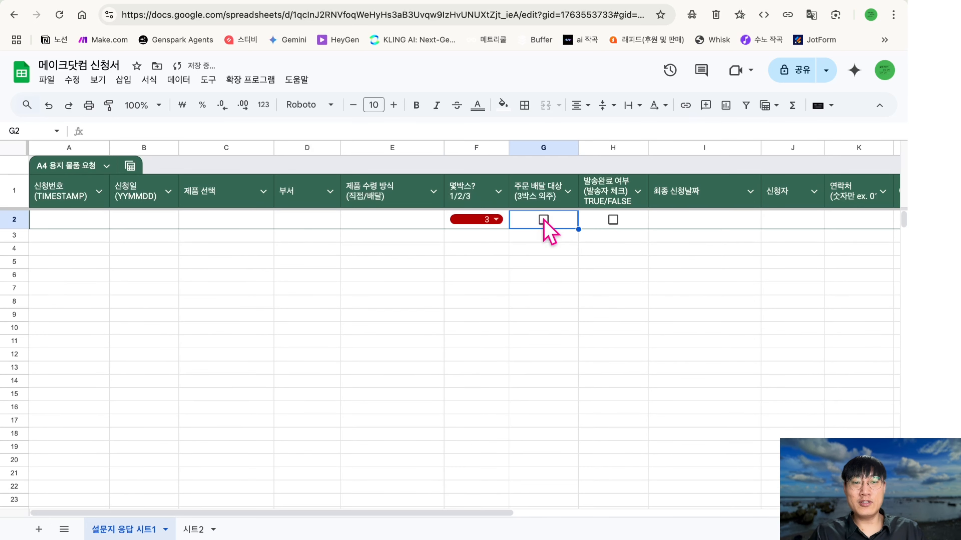
click(545, 220)
- Enter 2 in F3 under 몇박스? and toggle the 주문 배달 대상 checkbox in G3 on and back off
click(498, 237)
text(2)
key(Tab)
click(543, 238)
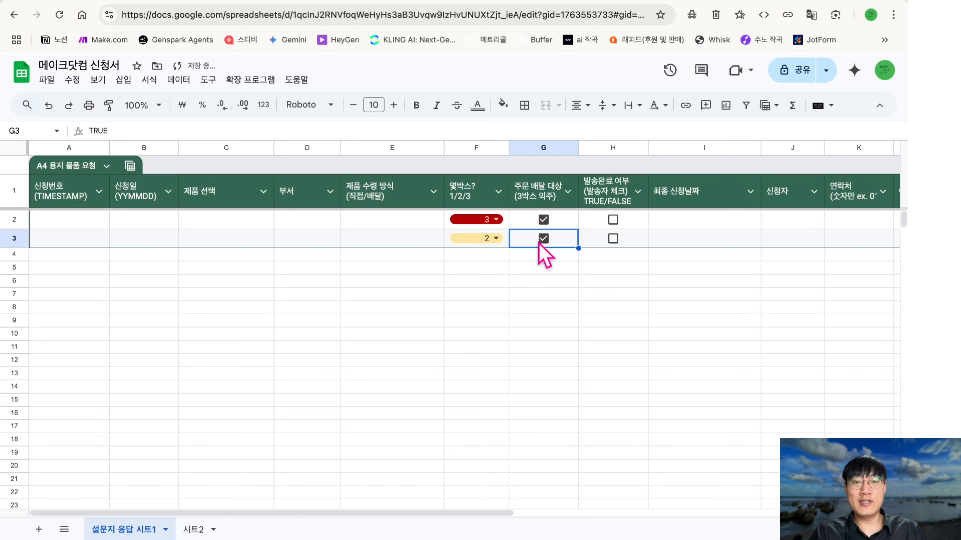
click(543, 239)
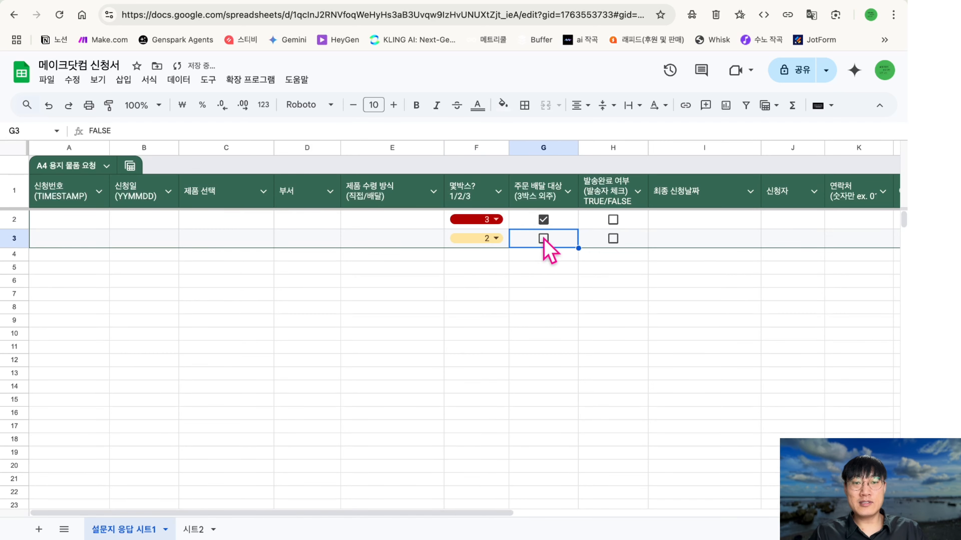
click(544, 270)
click(544, 220)
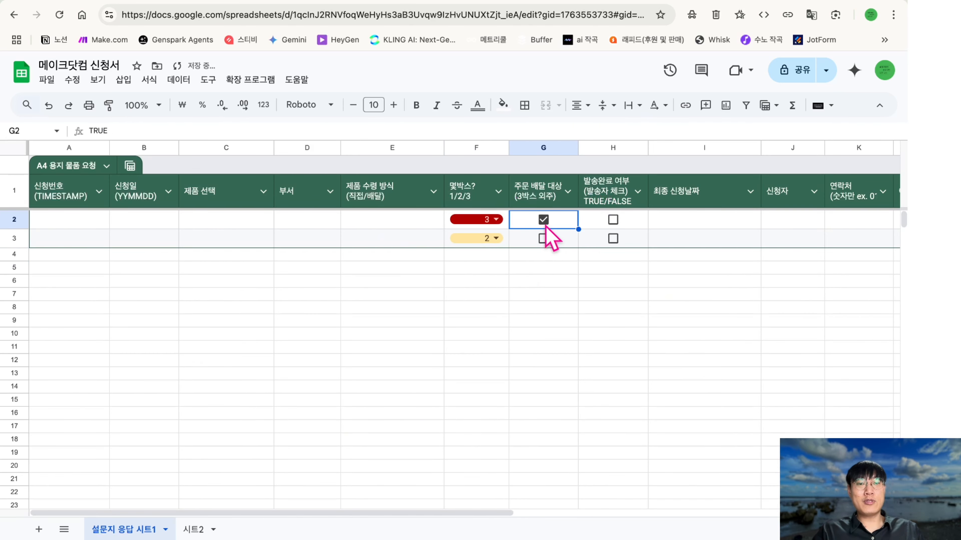
click(545, 244)
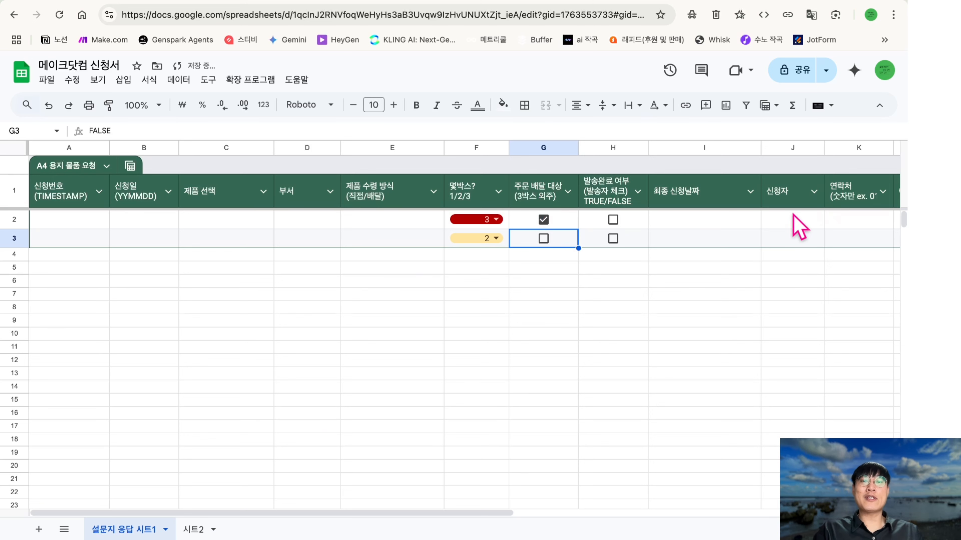
- Untick the checkbox in G2 and delete test rows 2 and 3 from the sheet
click(543, 220)
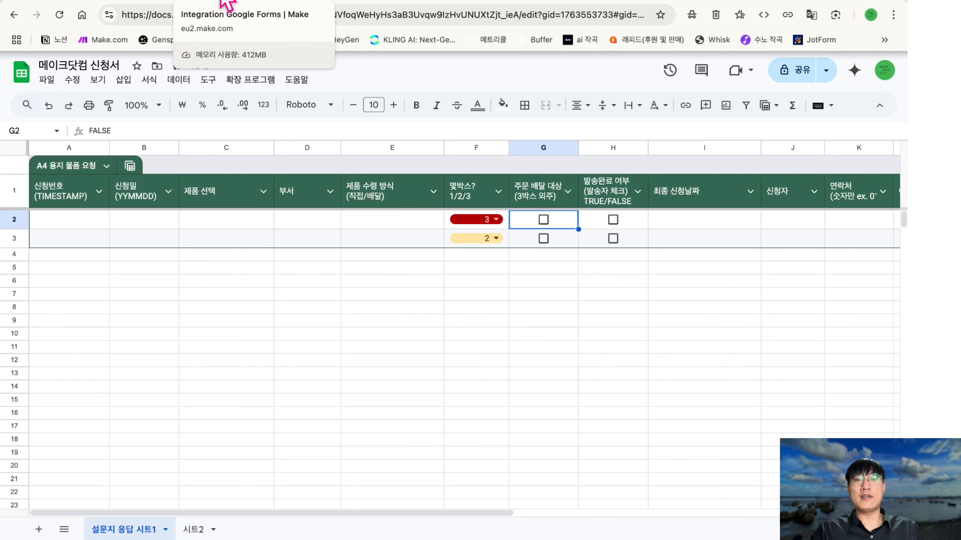
click(223, 2)
click(479, 2)
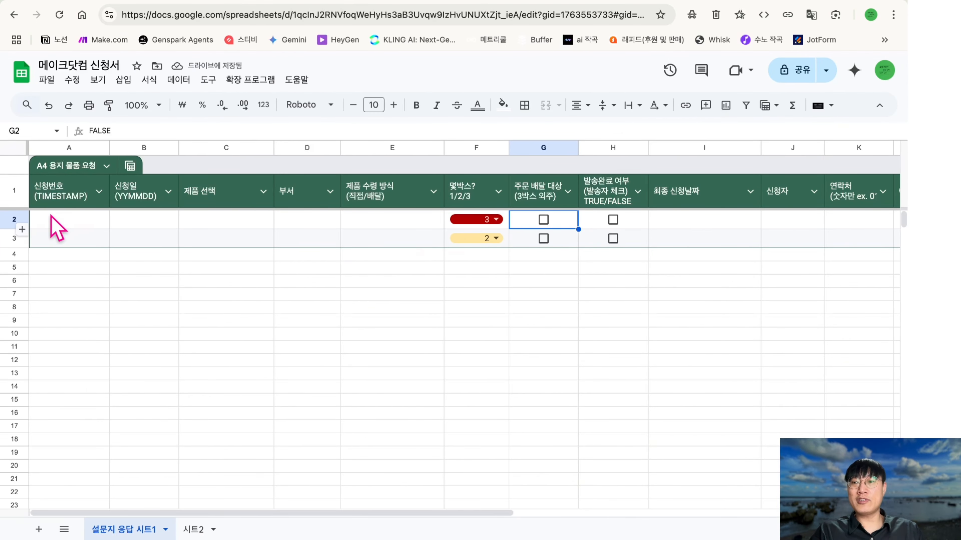
drag(11, 238, 10, 225)
right_click(10, 225)
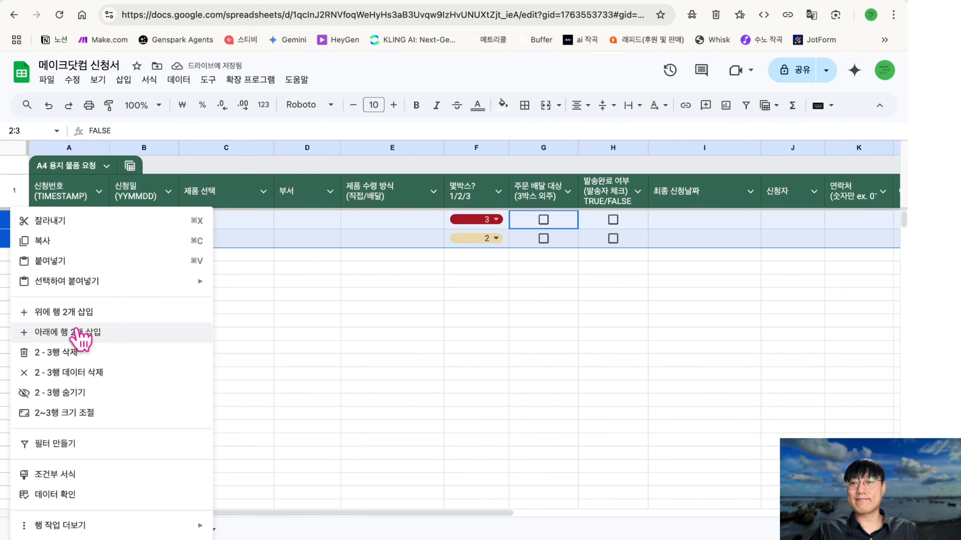
click(75, 356)
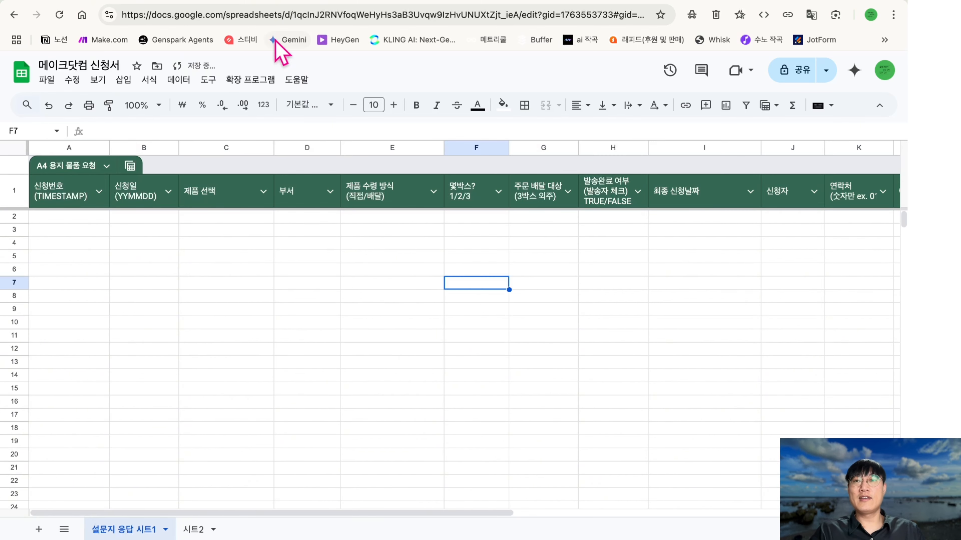
- Switch to the Make.com scenario and fill the Google Sheets module's 주문 배달 대상 (3박스 외주) (G) with an if function returning Ture or False
click(255, 2)
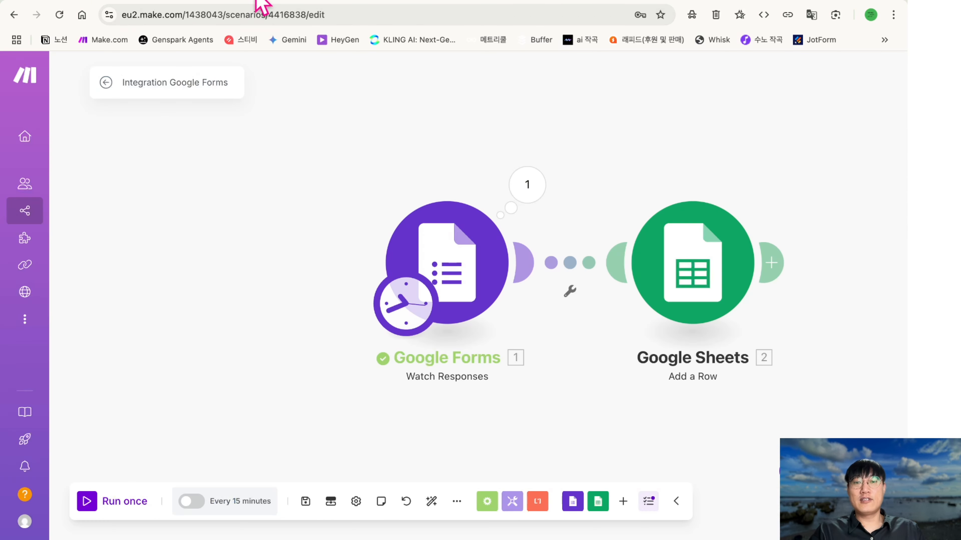
click(731, 286)
scroll(501, 333, down, 15)
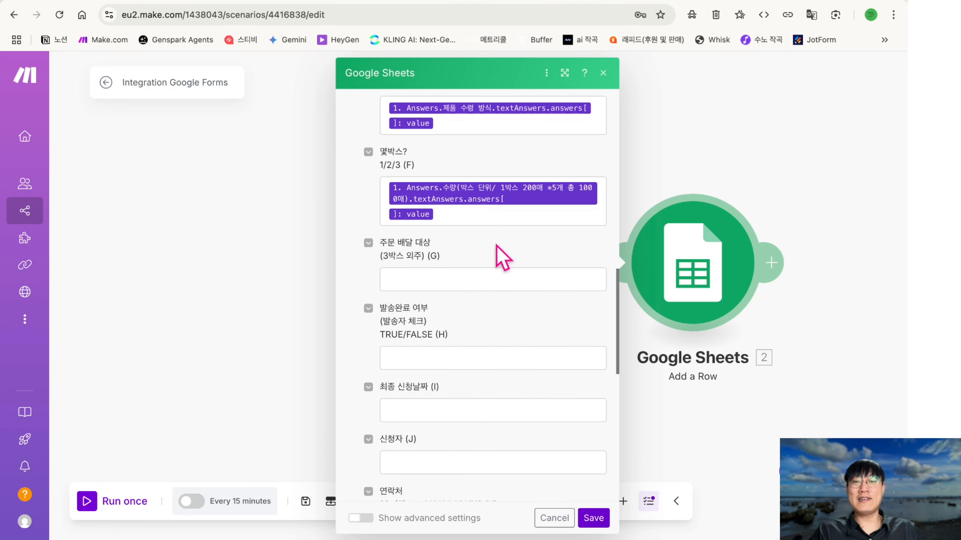
click(485, 275)
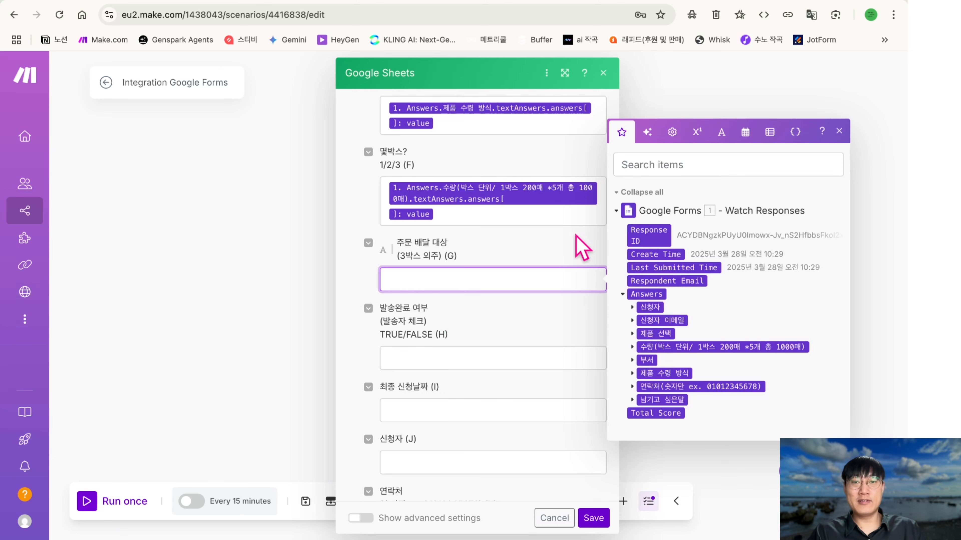
click(677, 167)
text(if)
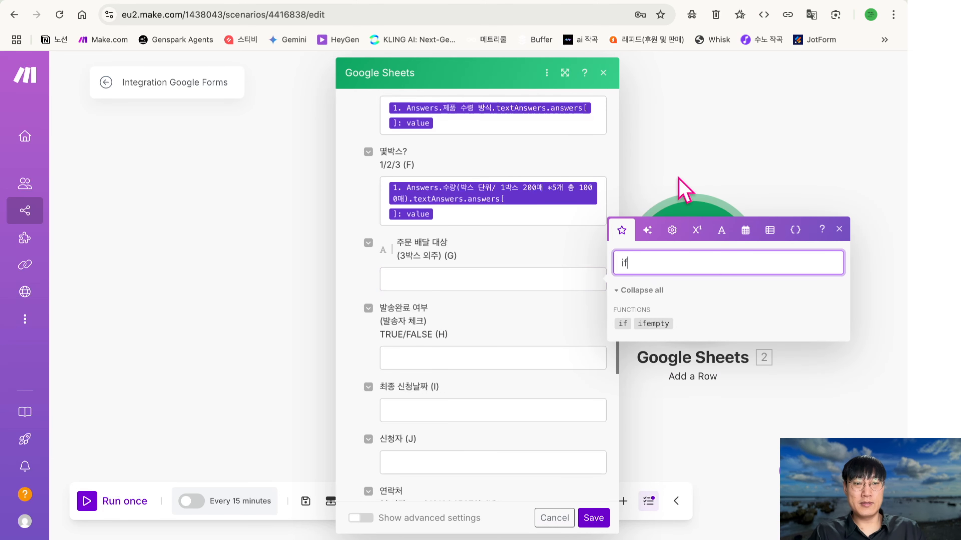
drag(623, 323, 469, 269)
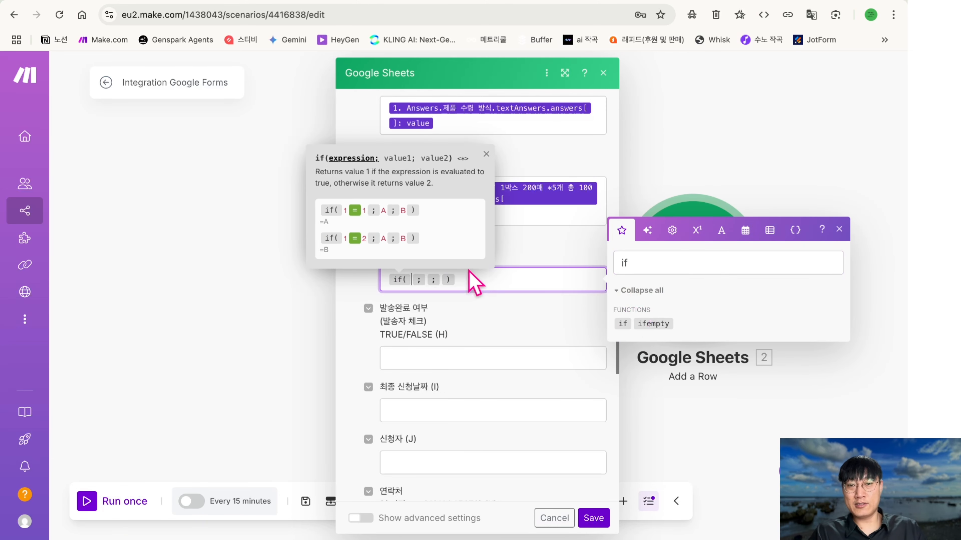
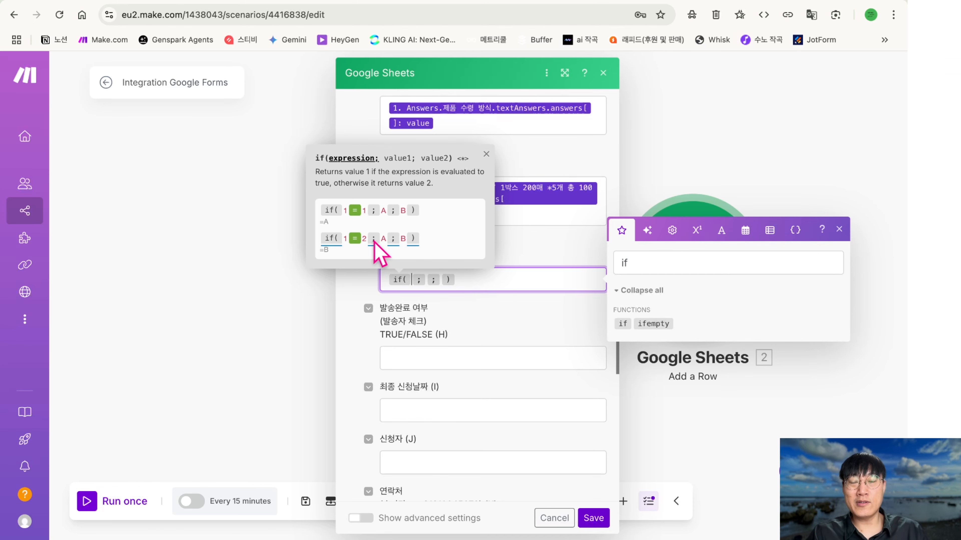
click(426, 279)
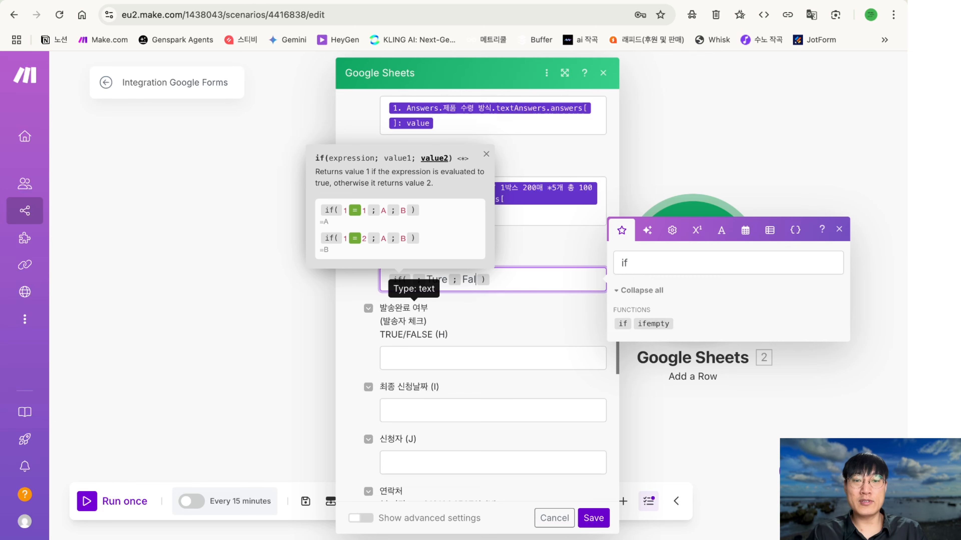
click(520, 279)
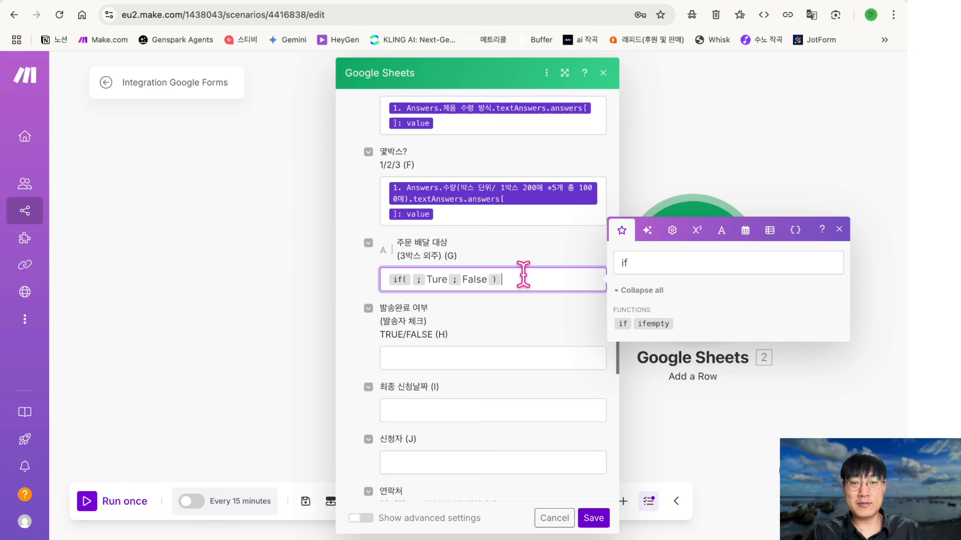
- Enter 1=1 as the if function's expression, change its second number to 3 and dismiss the function help
click(415, 280)
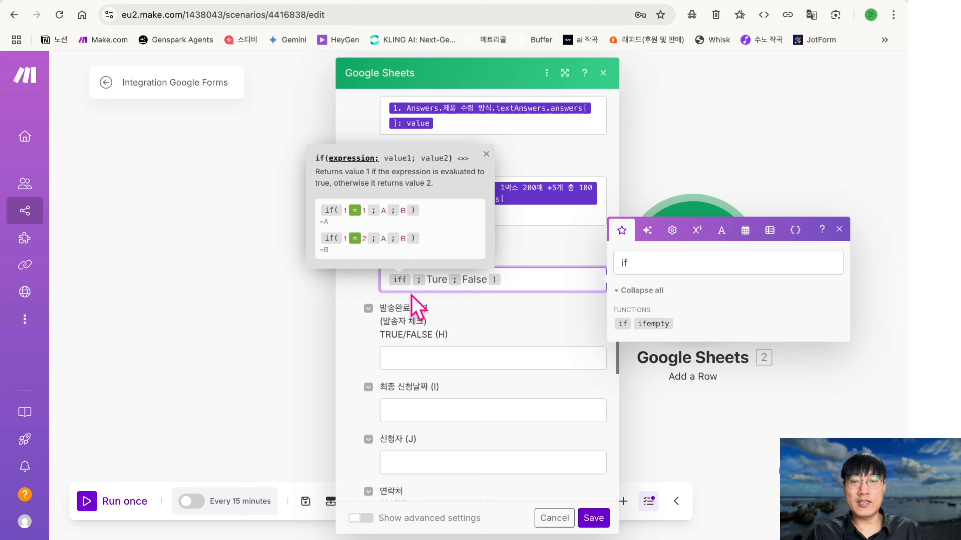
click(402, 267)
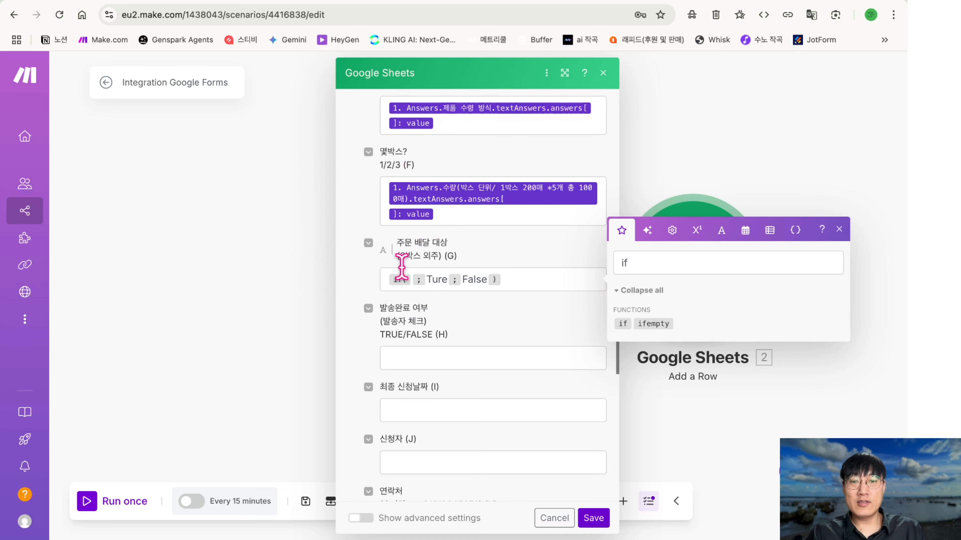
click(411, 278)
text(1=1)
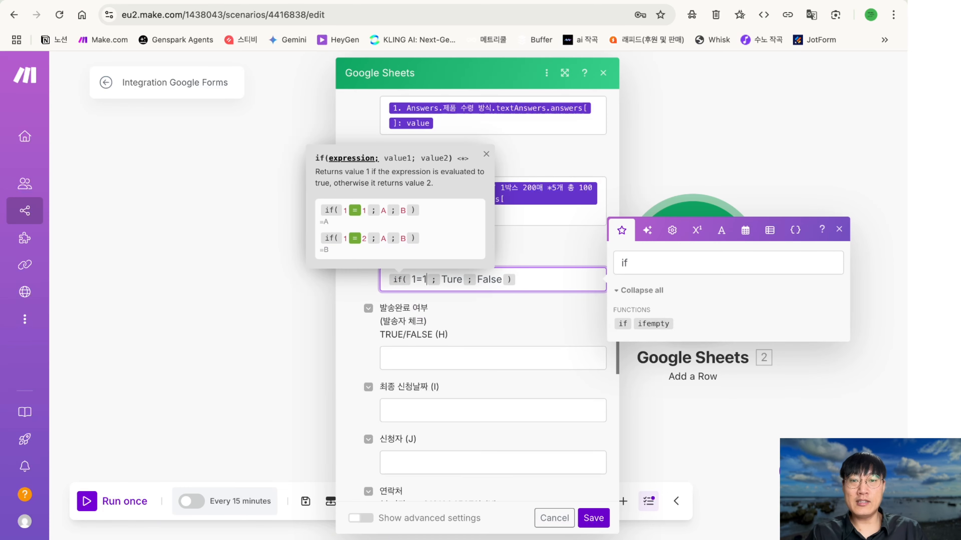
click(544, 282)
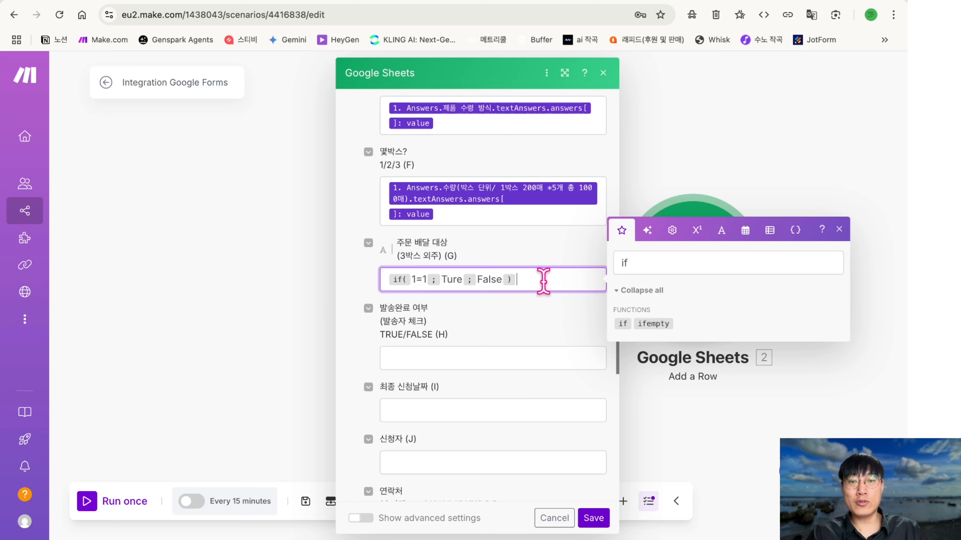
click(422, 280)
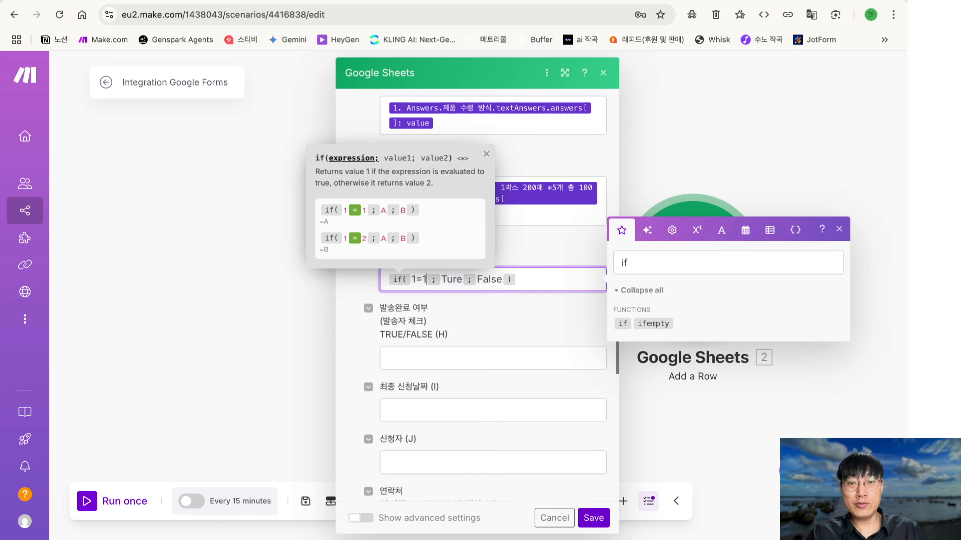
key(BackSpace)
text(3)
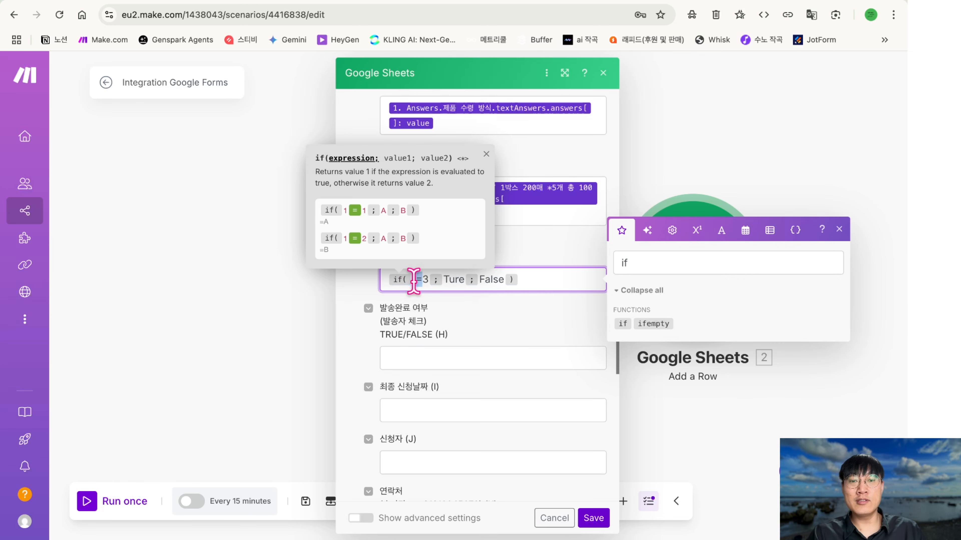
click(486, 154)
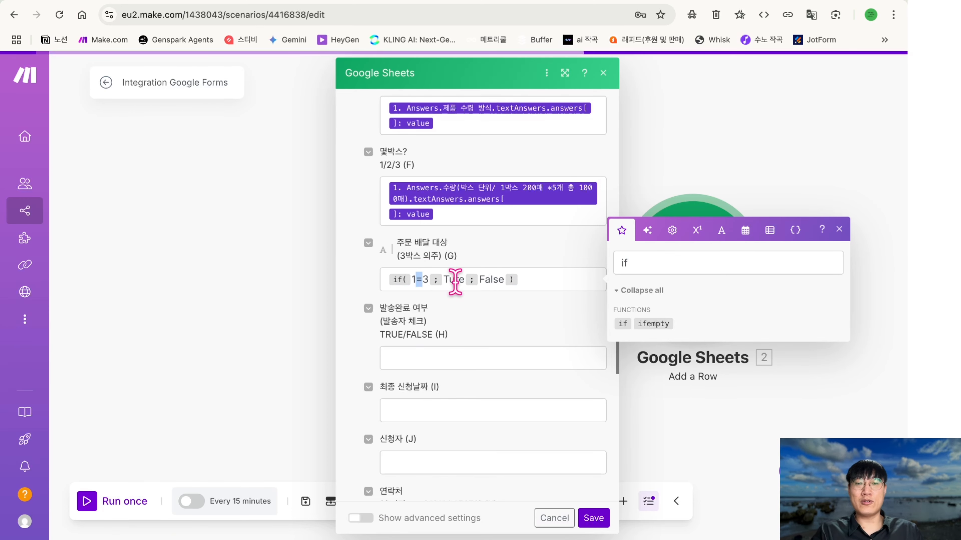
- Replace the plain equals sign in the if expression with the = operator and set the compared value to 1
click(421, 281)
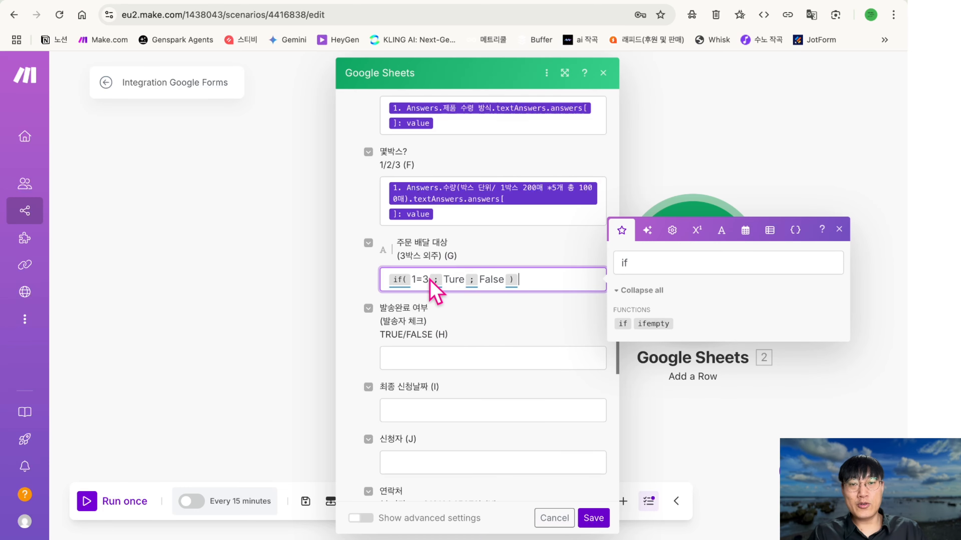
click(635, 264)
double_click(635, 264)
text(=)
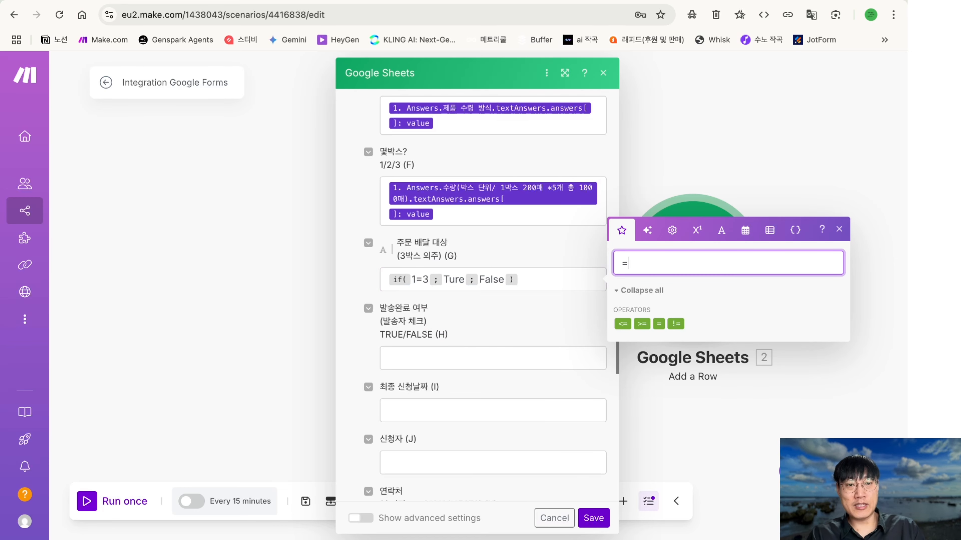
drag(659, 324, 432, 281)
key(BackSpace)
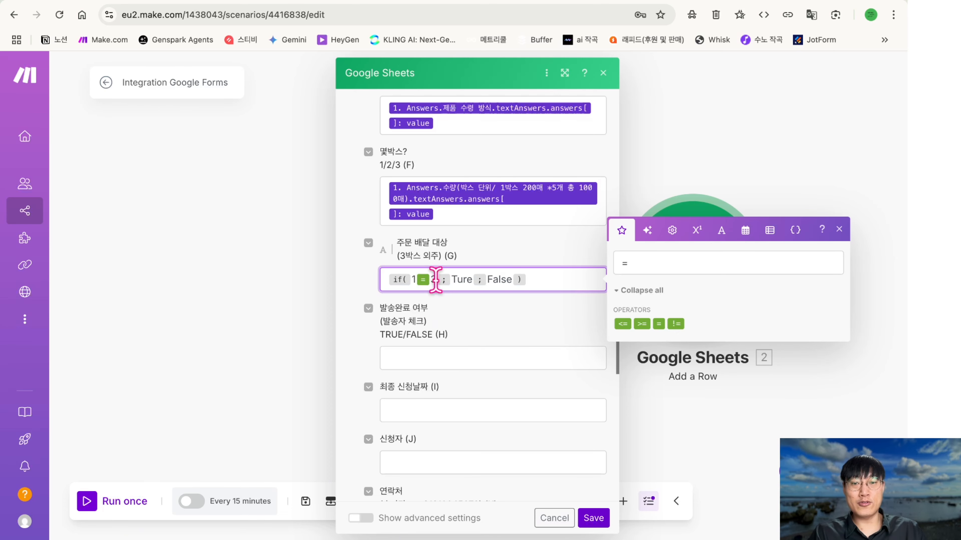
key(BackSpace)
text(1)
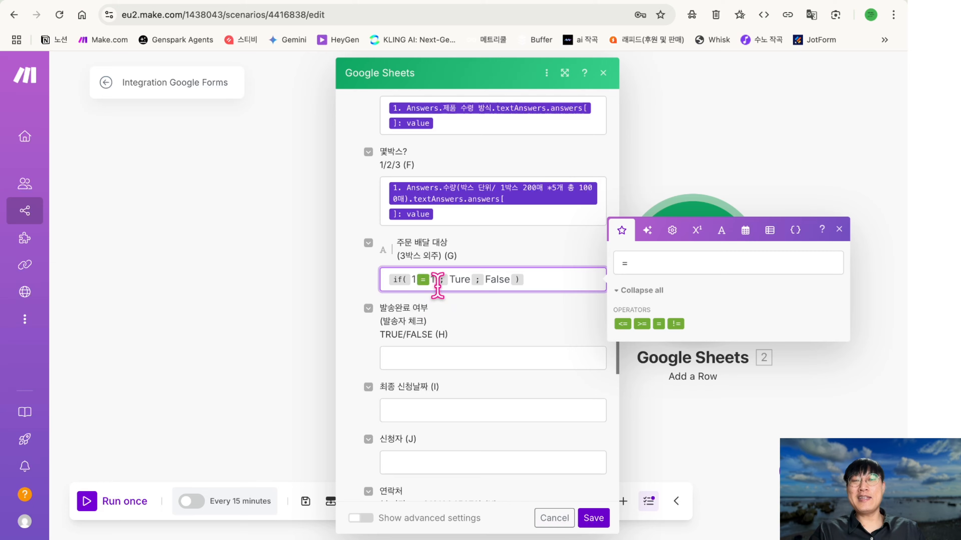
- Switch to the 메이크닷컴 신청서 spreadsheet and enter true in G2 and false in G3 under 주문 배달 대상
click(511, 2)
click(544, 195)
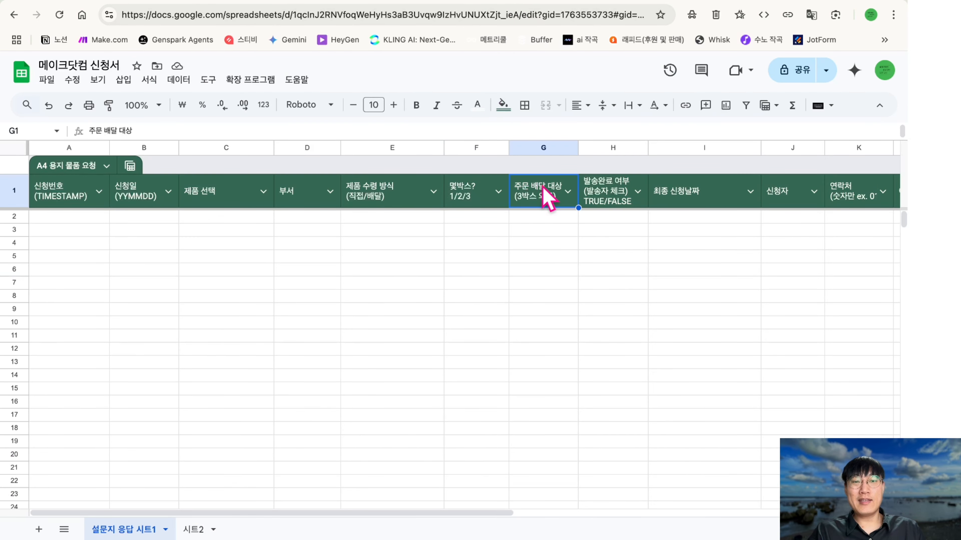
double_click(542, 216)
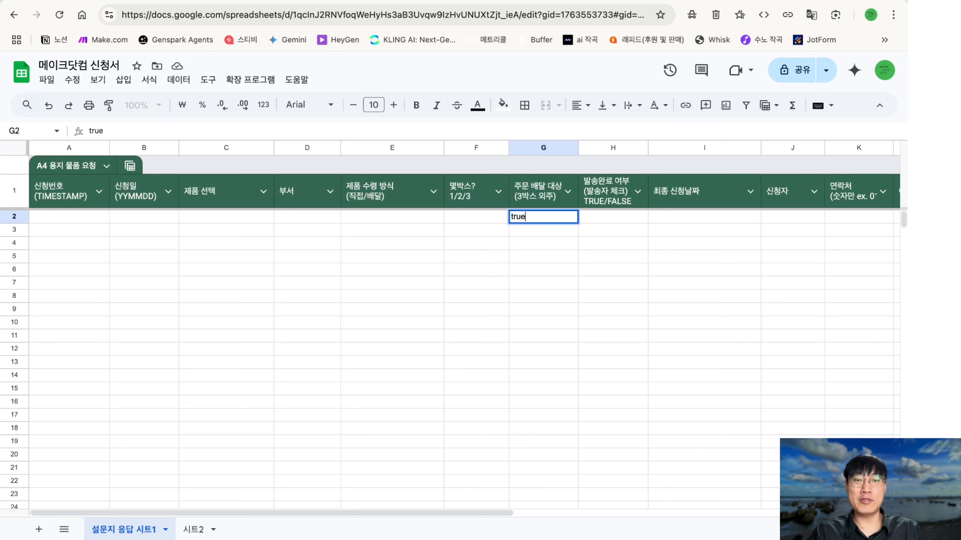
key(Return)
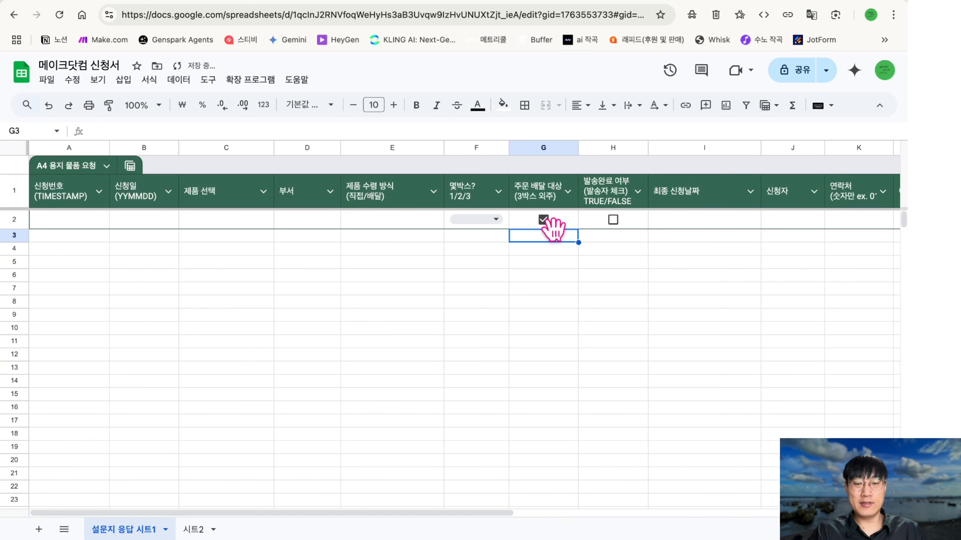
text(false)
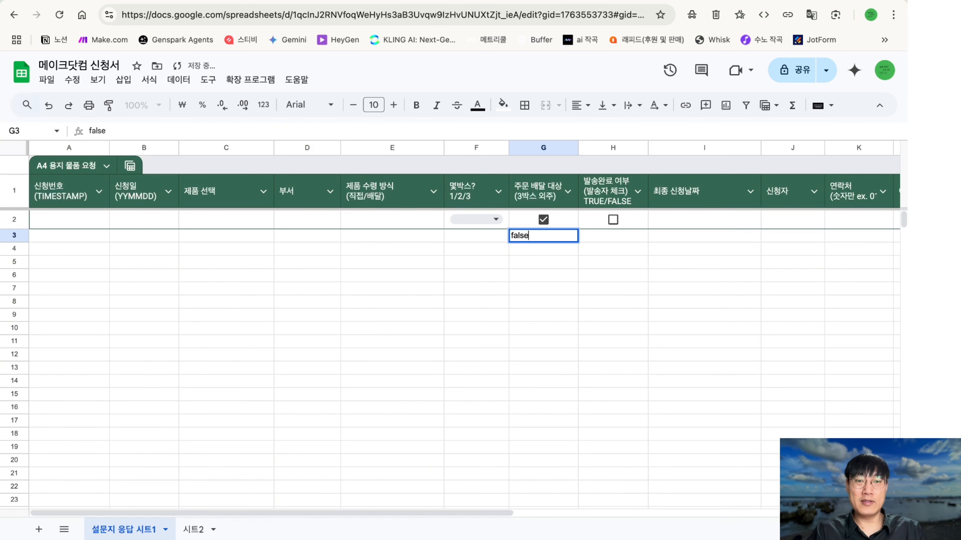
key(Return)
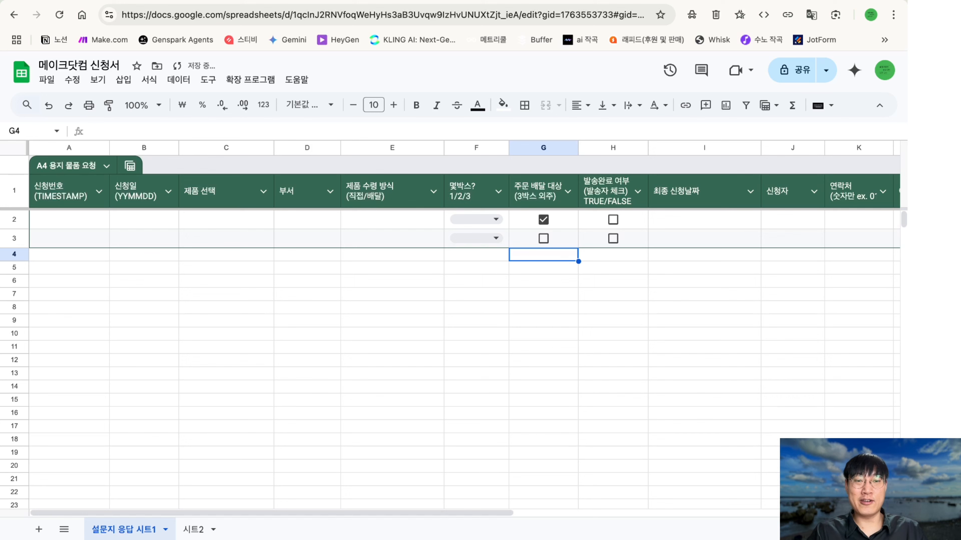
click(554, 225)
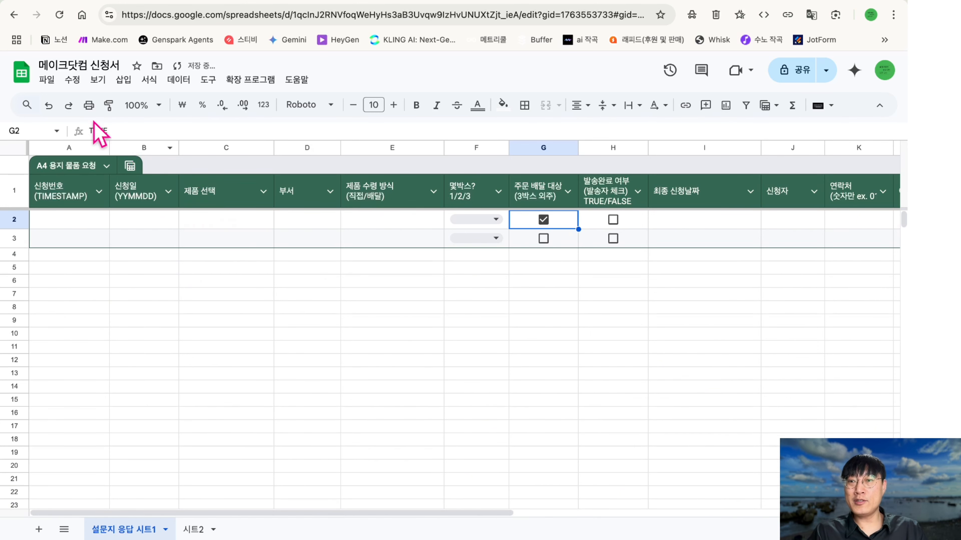
- Enter ture in I2 and false in I3 under 최종 신청날짜
click(569, 244)
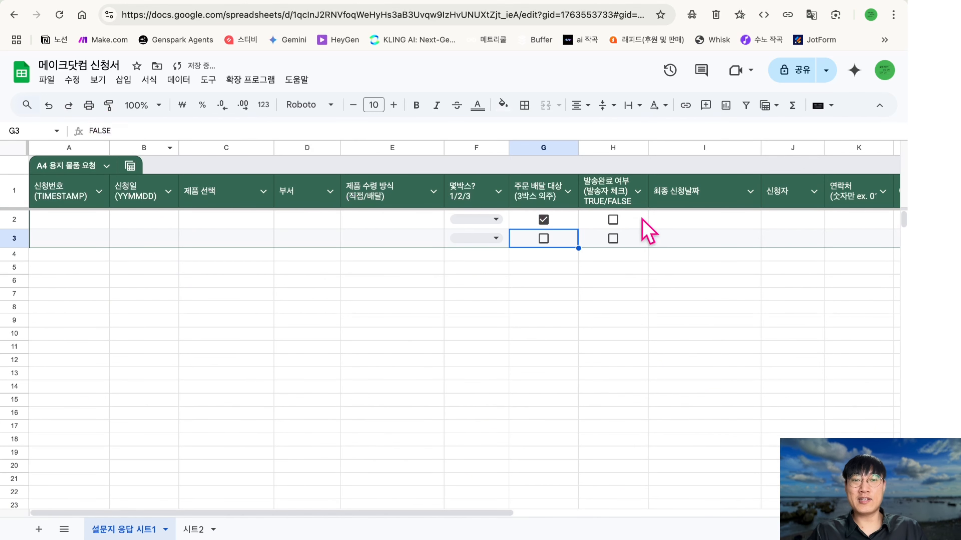
click(571, 224)
shift+click(564, 244)
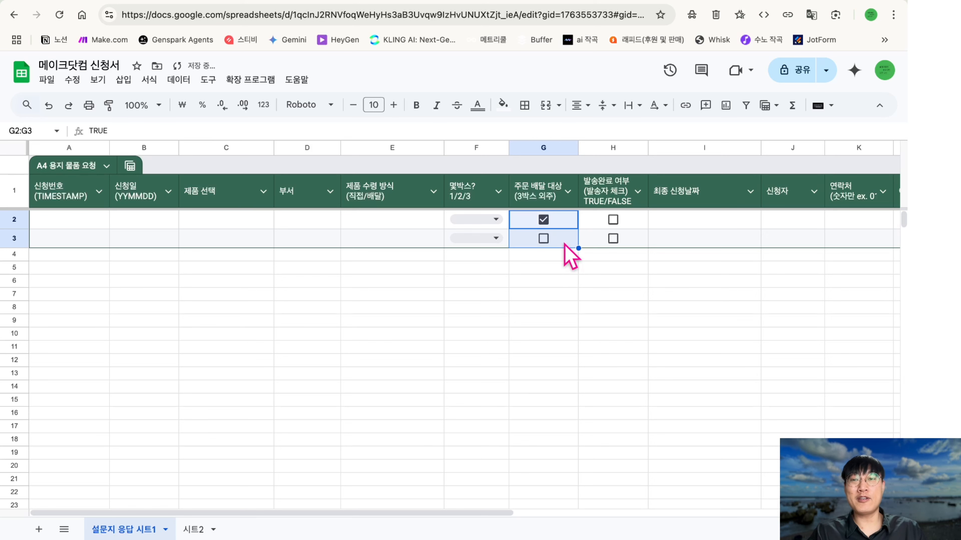
click(690, 224)
double_click(689, 223)
text(tu)
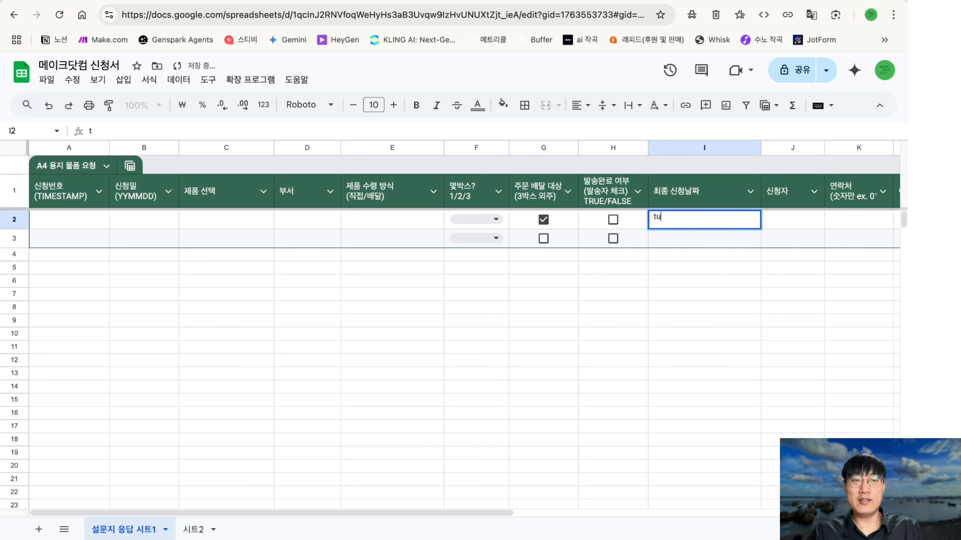
text(re)
key(Return)
text(foa)
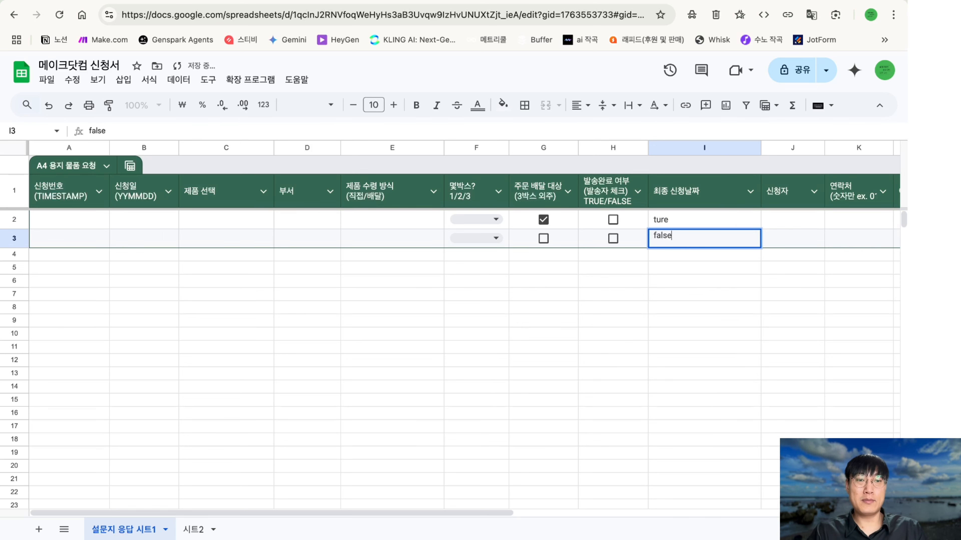
key(Return)
- Convert cells I2:I3 under 최종 신청날짜 to checkboxes and tick the one in I2
drag(699, 223, 699, 239)
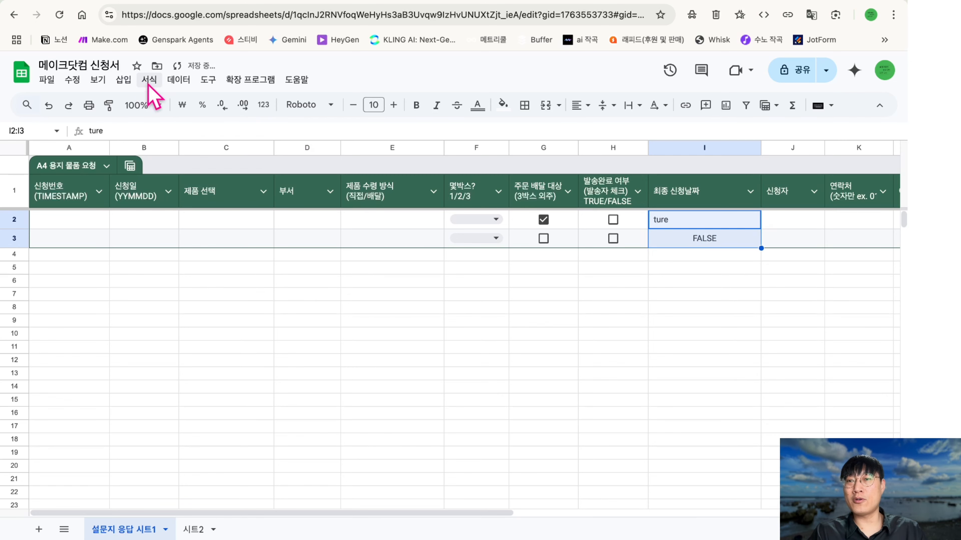
click(124, 81)
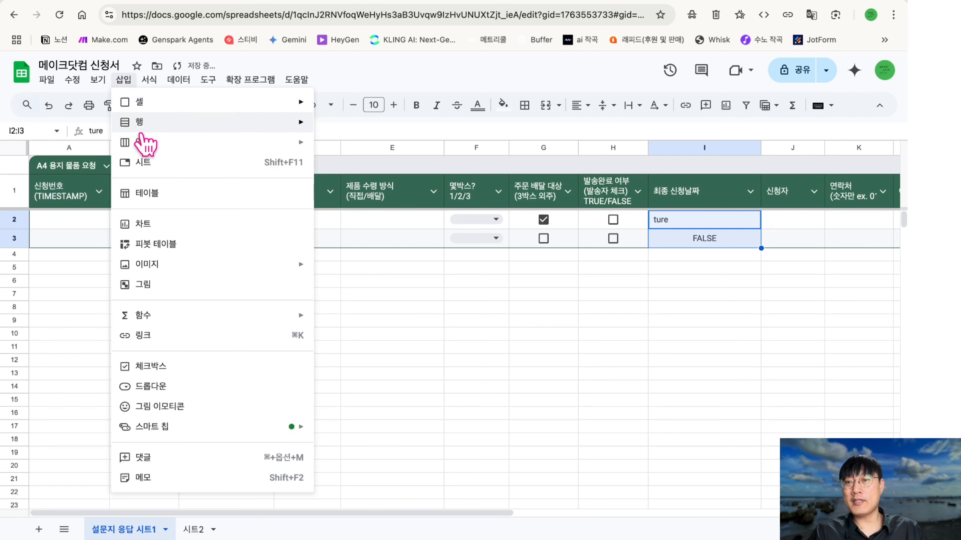
click(175, 365)
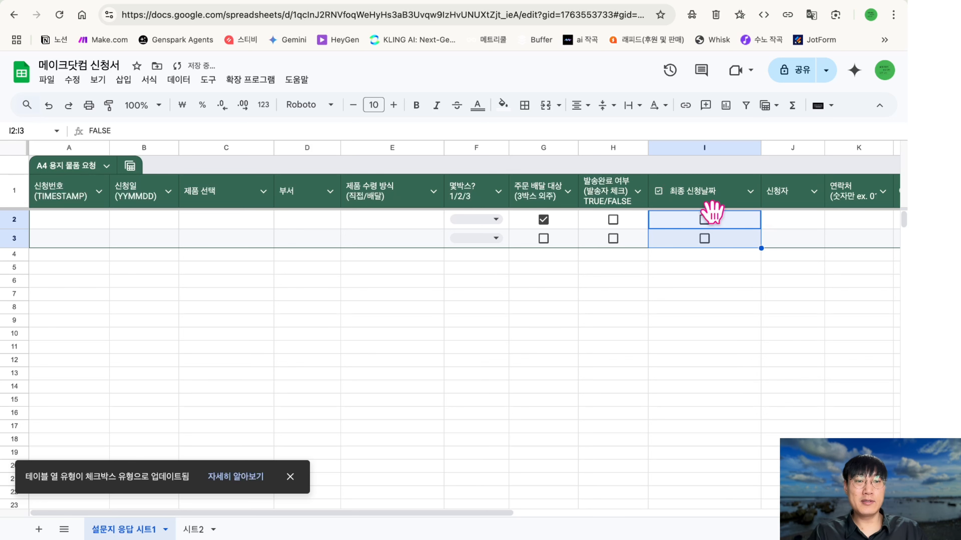
click(705, 219)
drag(699, 219, 733, 237)
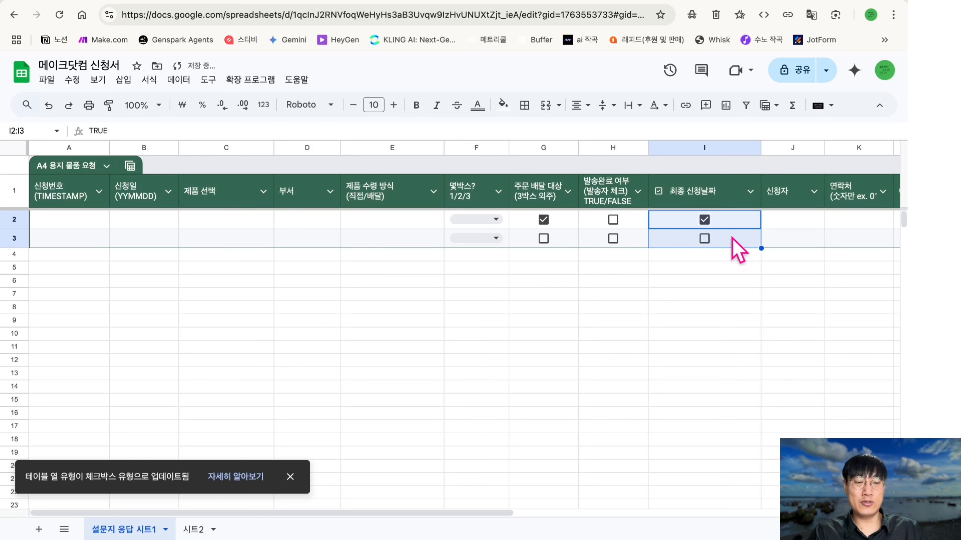
- Insert a dropdown in the 제품 수령 방식 column with the options 1, 2 and 3
click(488, 219)
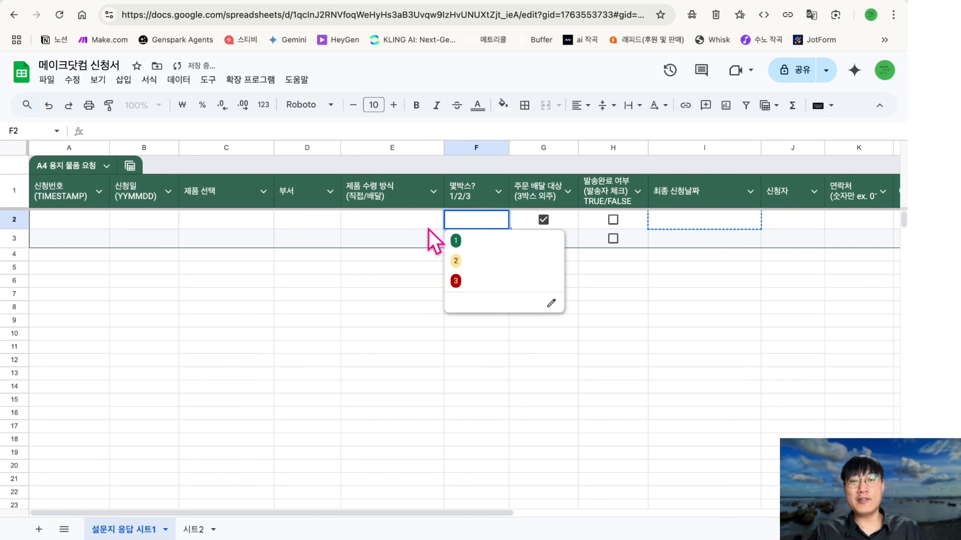
click(428, 228)
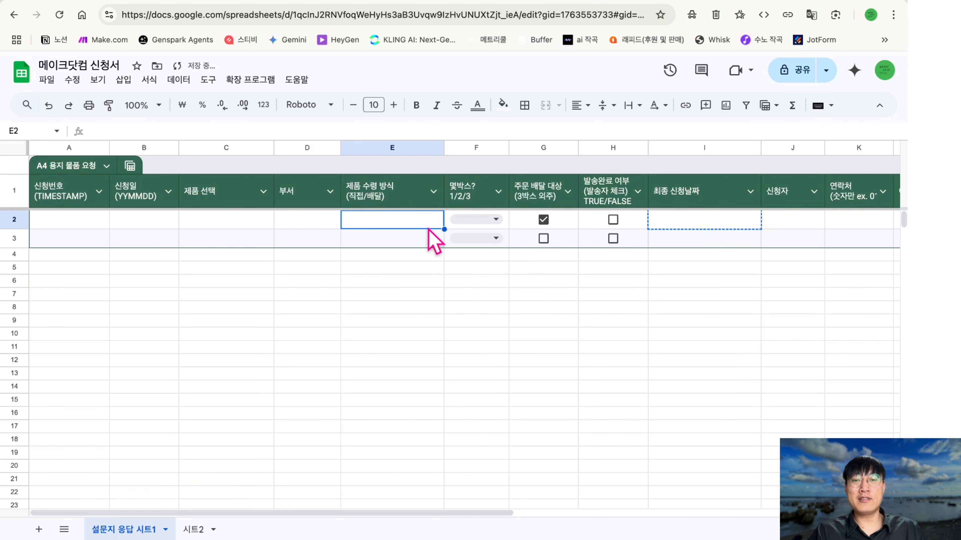
click(124, 81)
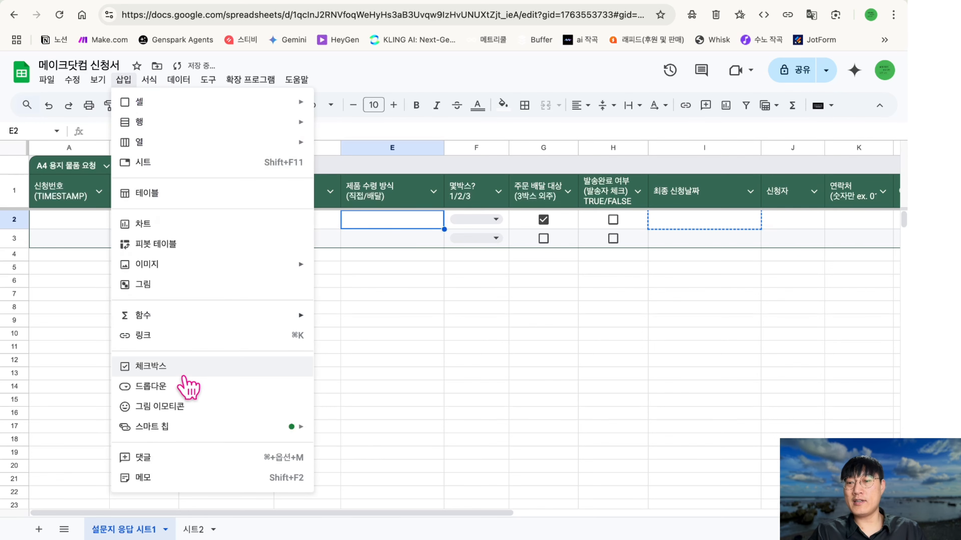
click(186, 385)
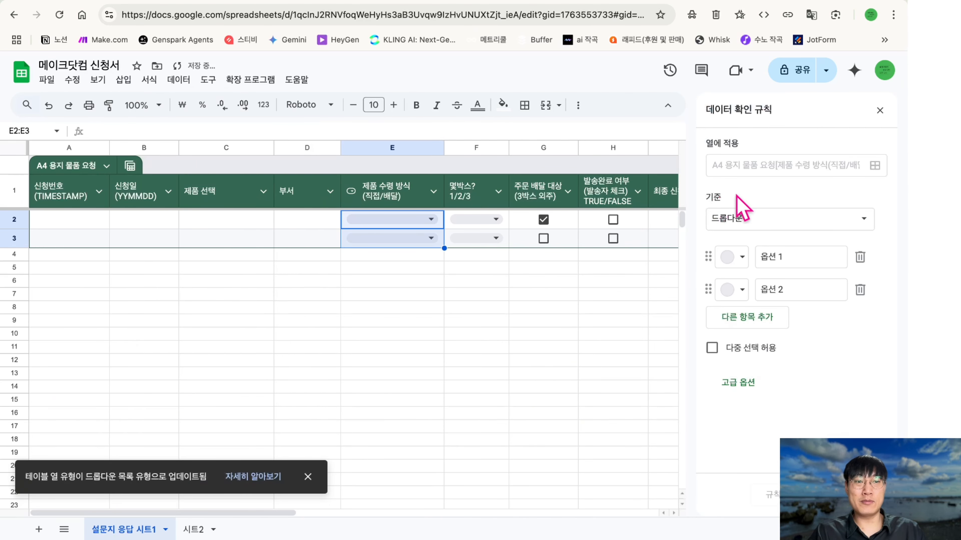
click(795, 255)
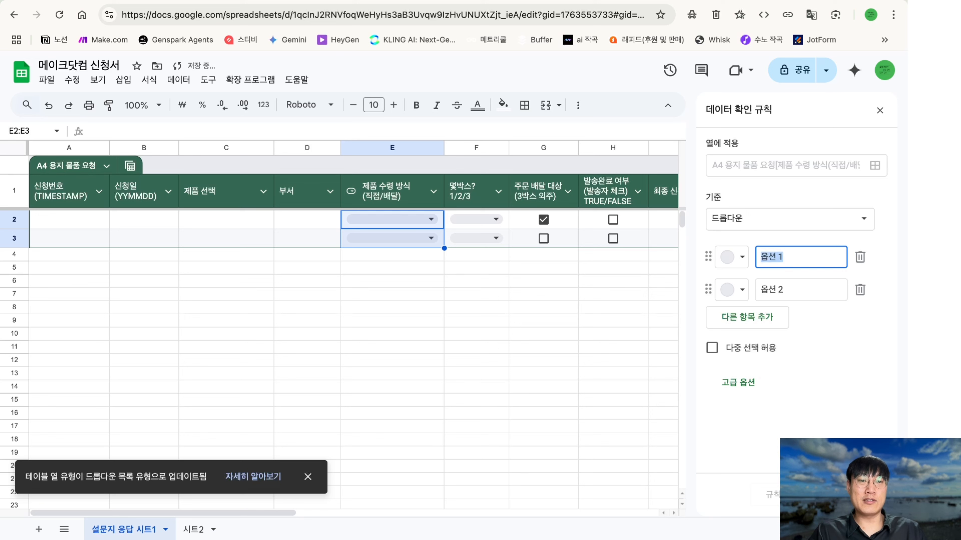
text(1)
click(793, 289)
text(2)
click(771, 320)
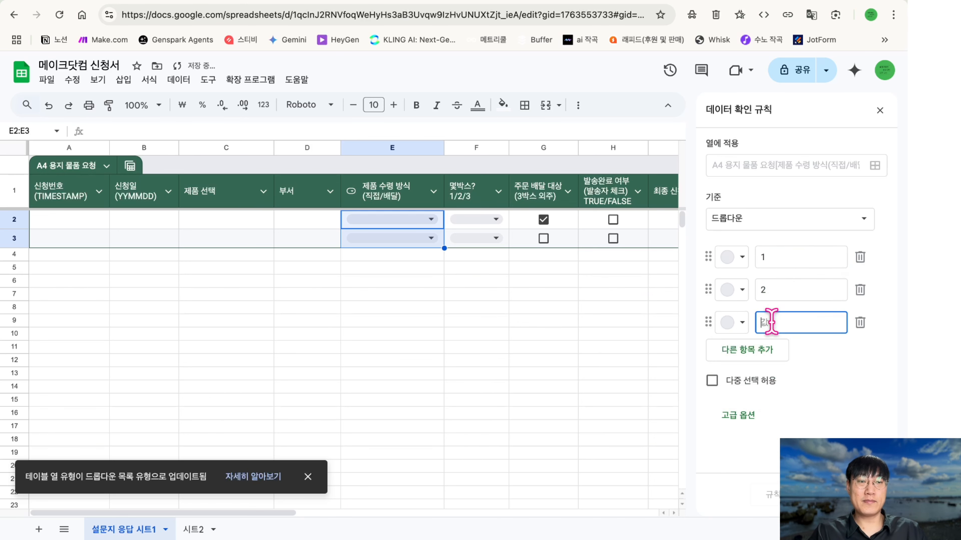
text(3)
- Colour dropdown option 1 light pink and option 3 brown
click(737, 258)
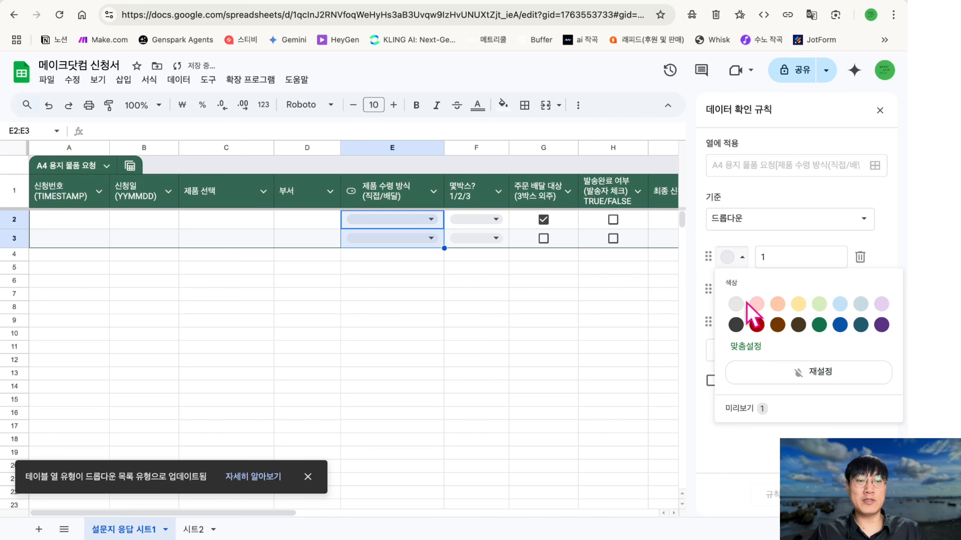
click(756, 304)
click(742, 291)
click(755, 335)
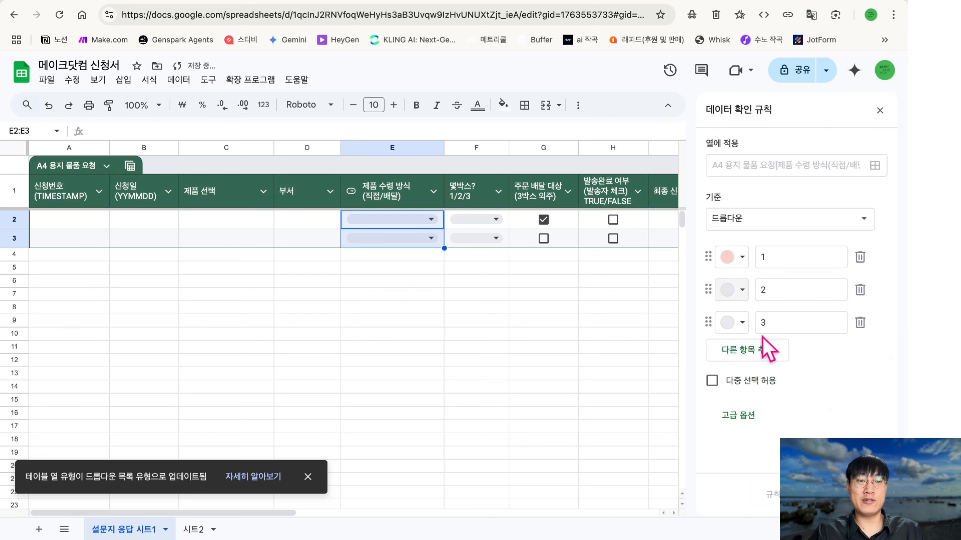
- Choose 1 from the new 제품 수령 방식 dropdown in E2 and pick a value in E3
click(431, 219)
click(418, 242)
click(416, 244)
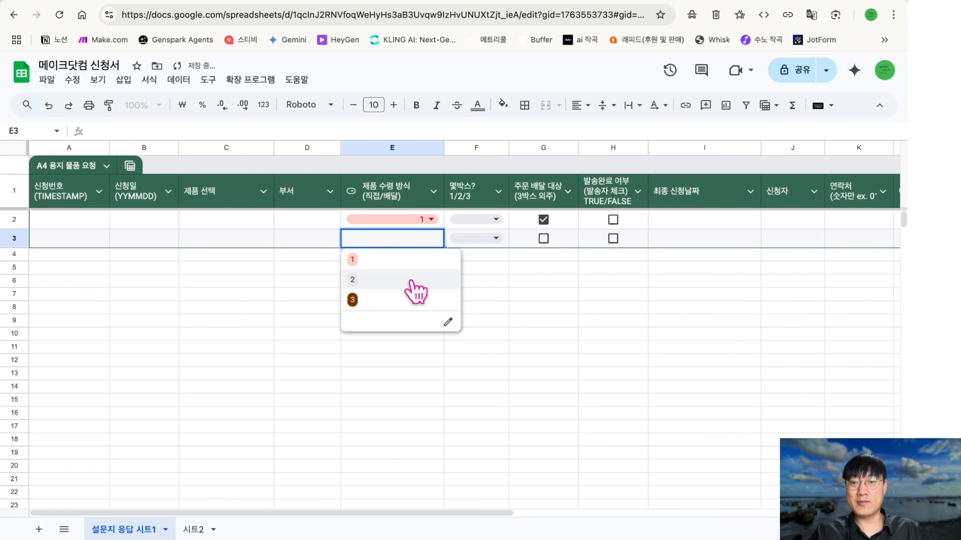
click(409, 298)
click(407, 292)
- Undo the dropdown selections and the dropdown insertion in the 제품 수령 방식 column
key(ctrl+z)
key(ctrl+z)
key(ctrl+z)
key(ctrl+z)
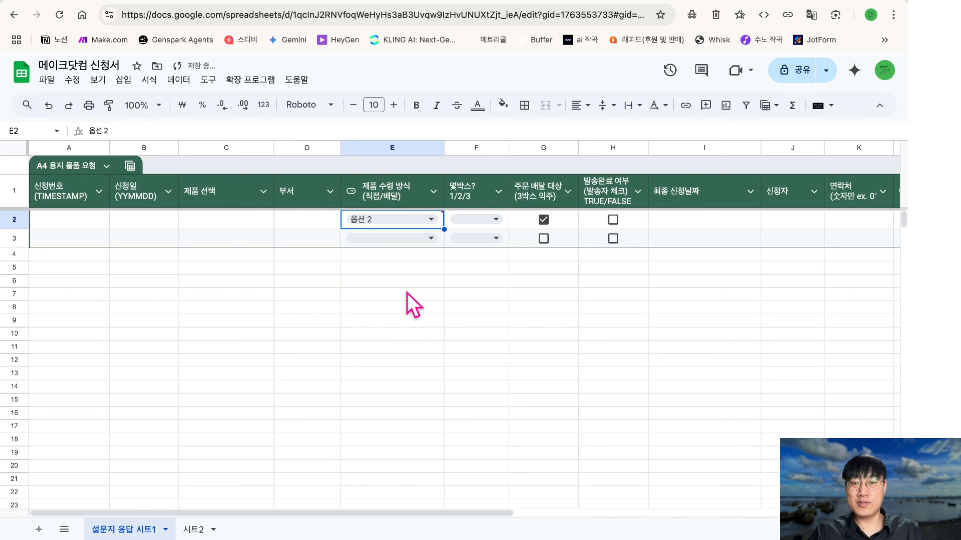
click(407, 293)
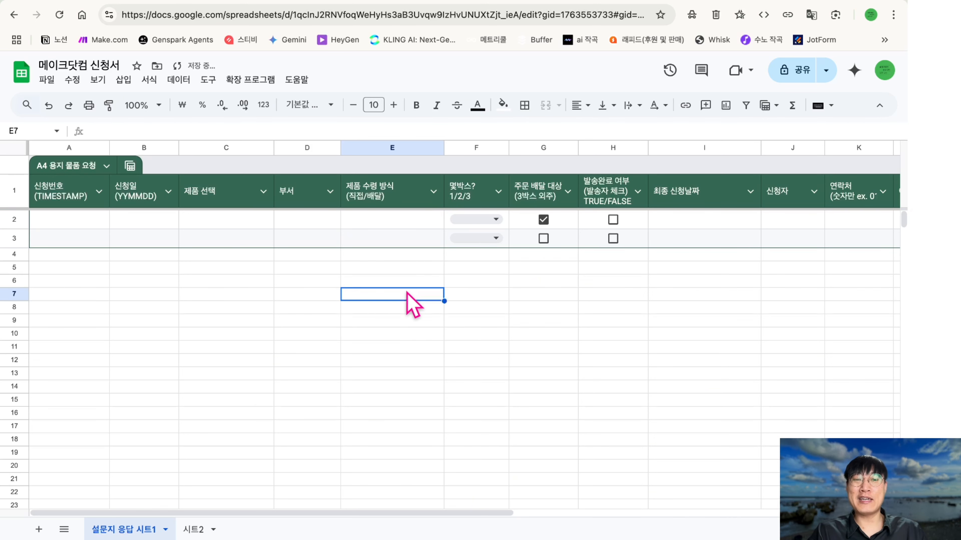
- Delete test rows 2 and 3 from the A4 용지 물품 요청 table
click(552, 224)
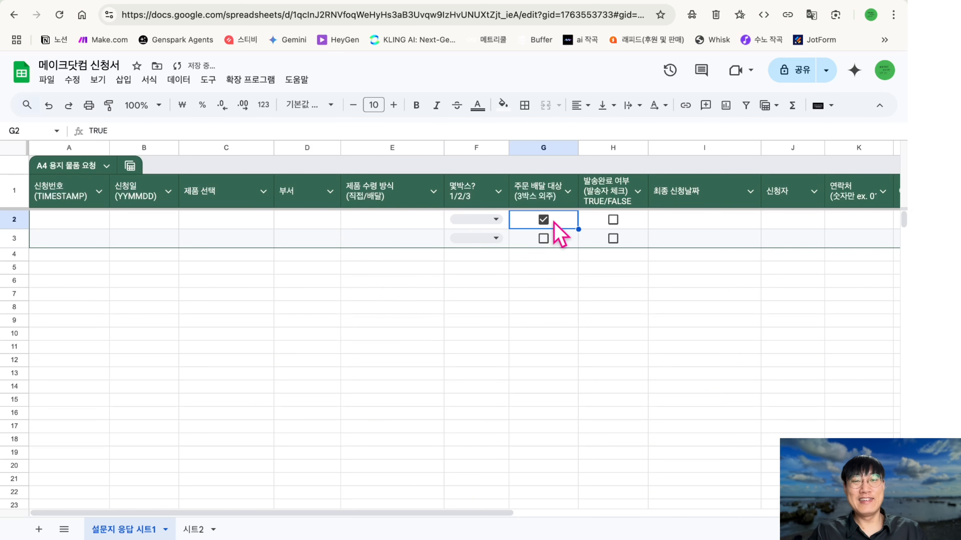
click(7, 238)
drag(10, 222, 11, 218)
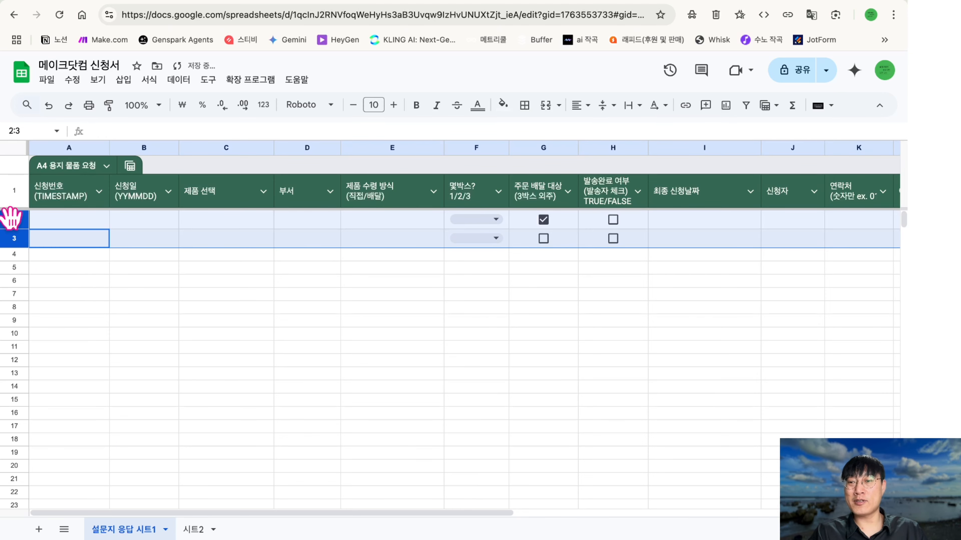
right_click(12, 217)
click(95, 352)
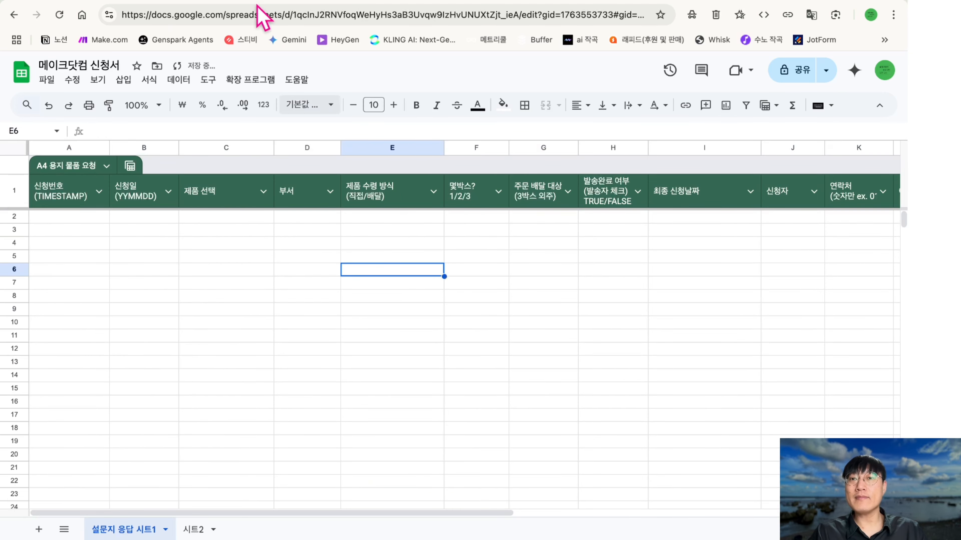
- Switch to the Make.com scenario and set the compared value in the if expression of 주문 배달 대상 (G) to 3
key(ctrl+Tab)
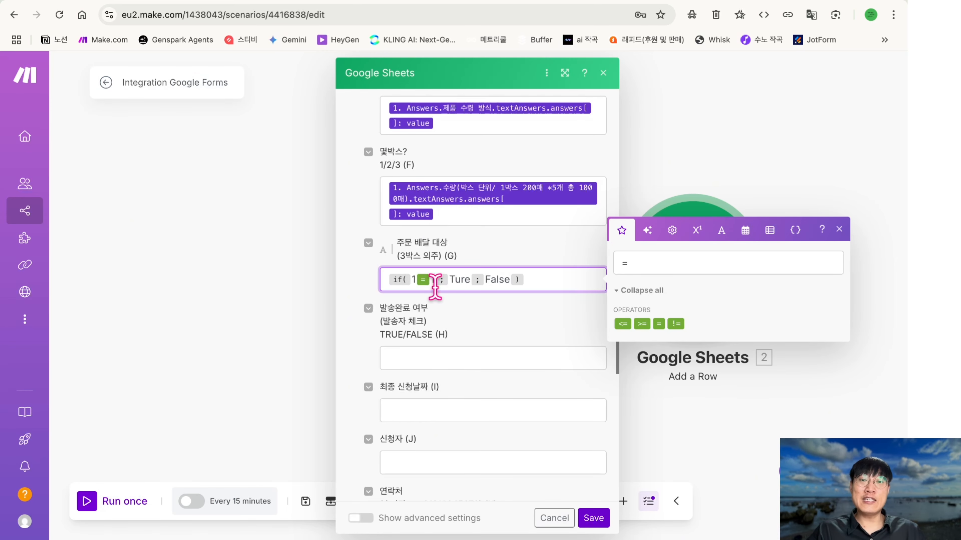
text(1)
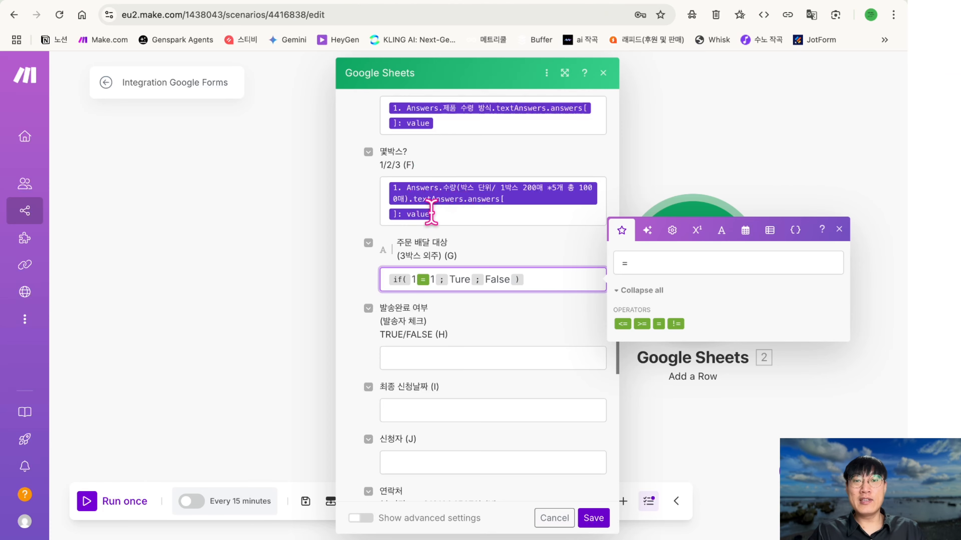
key(BackSpace)
text(3)
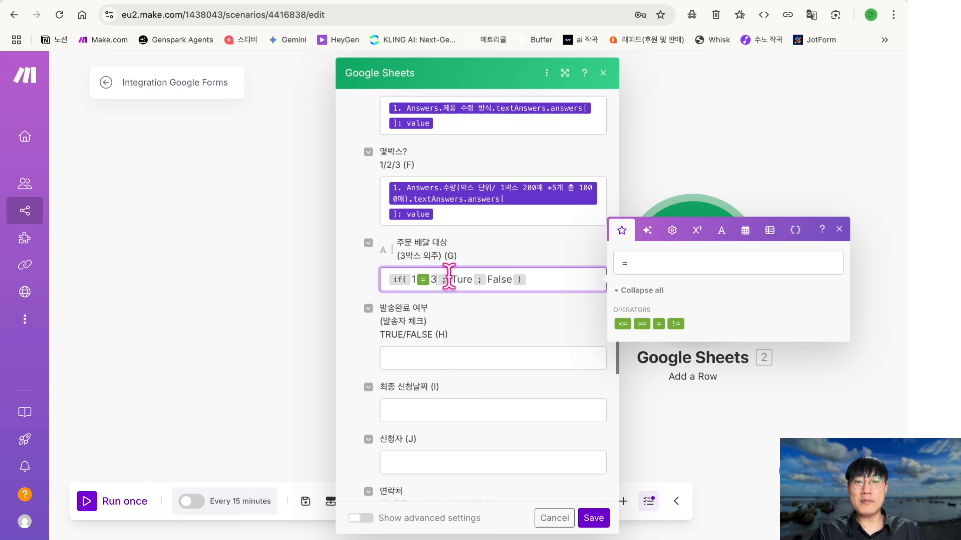
- Switch to the 메이크닷컴 신청서 spreadsheet, tick 주문 배달 대상 in G2 and set 몇박스? in F2 to 3
click(526, 3)
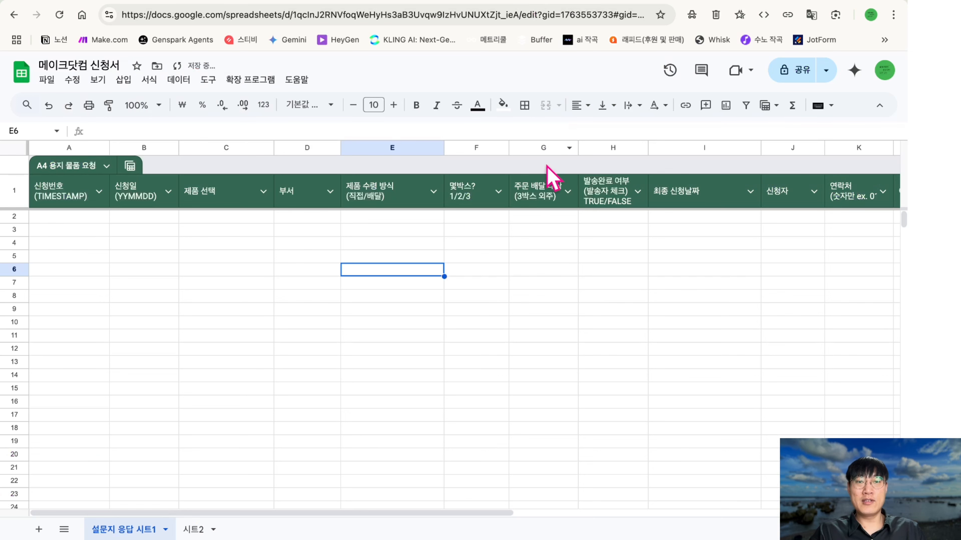
click(505, 219)
click(521, 217)
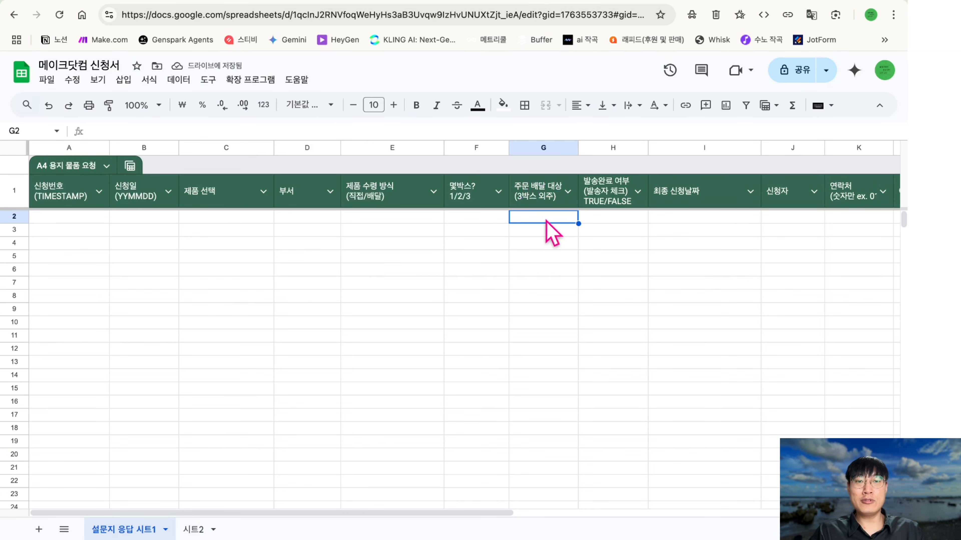
text(4)
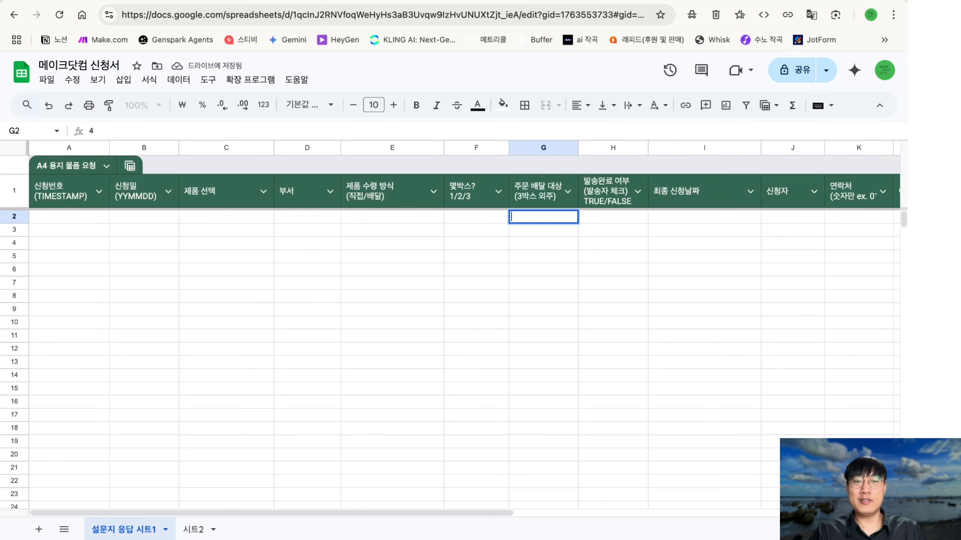
key(Return)
key(space)
click(501, 226)
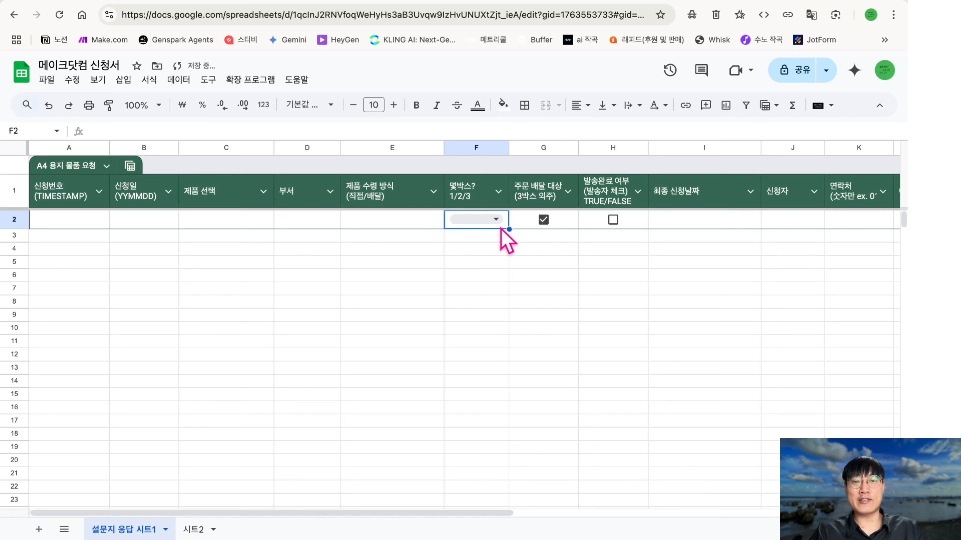
click(538, 246)
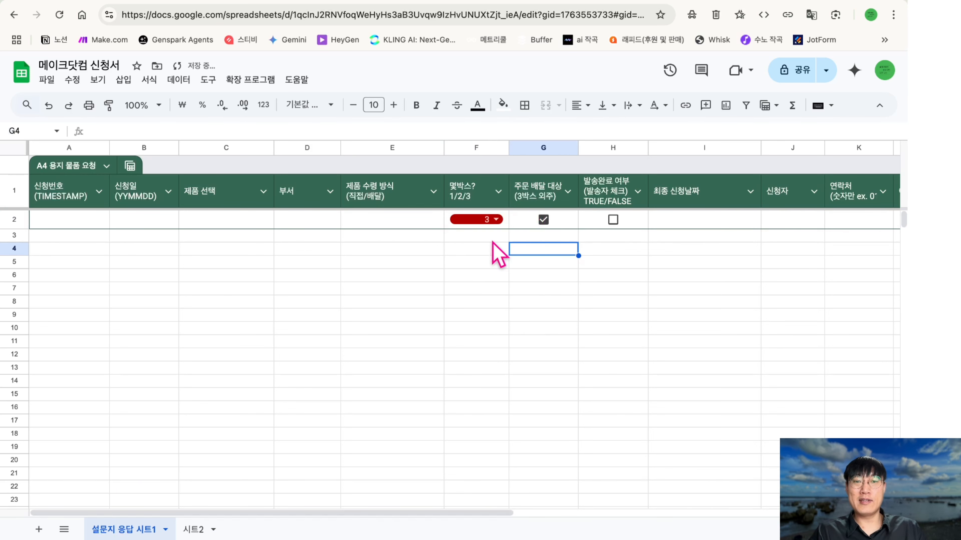
- Enter 2 in F3 and 1 in F4 under 몇박스?, leaving 주문 배달 대상 unticked in both rows
click(493, 239)
text(2)
key(Tab)
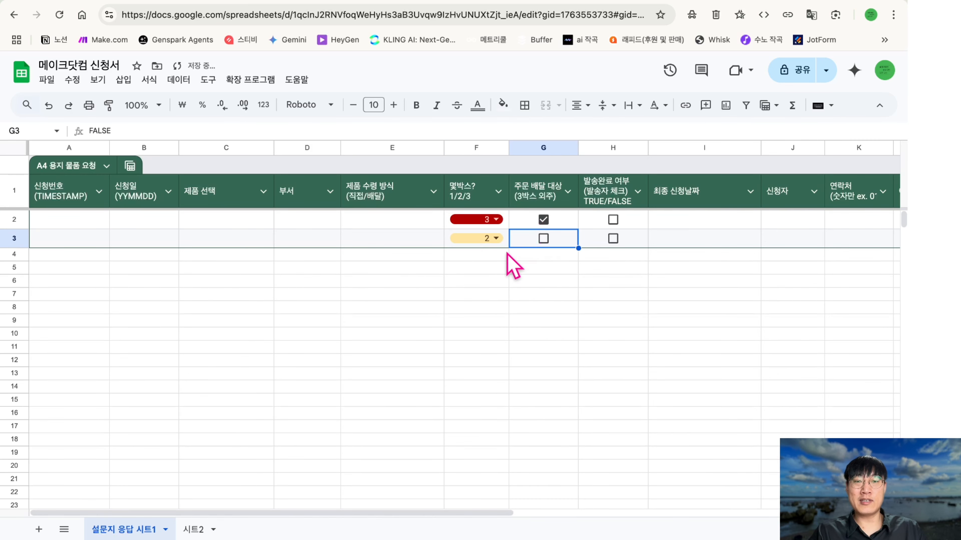
click(507, 254)
text(1)
key(Tab)
- Enter 3 in F5 under 몇박스? and true in G5 under 주문 배달 대상
click(483, 273)
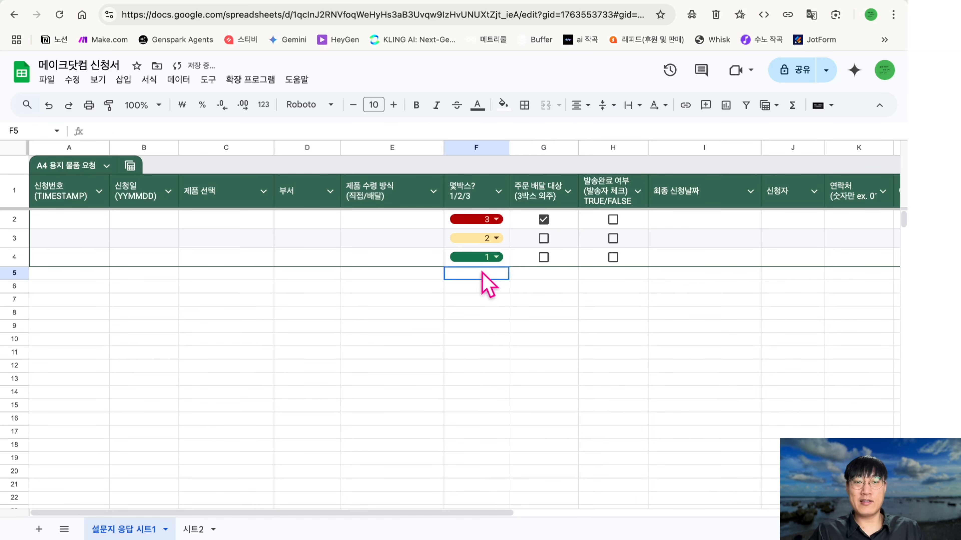
text(3)
key(Tab)
double_click(521, 274)
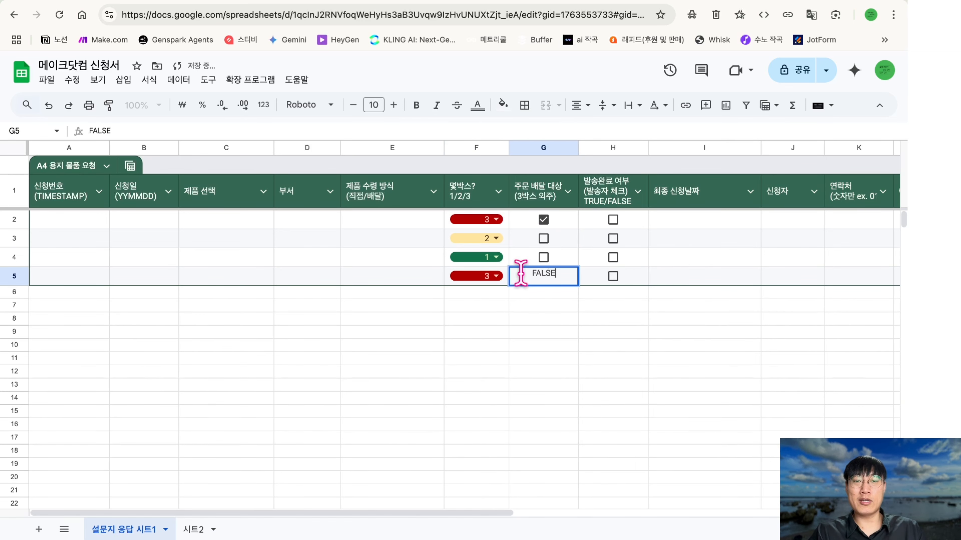
text(true)
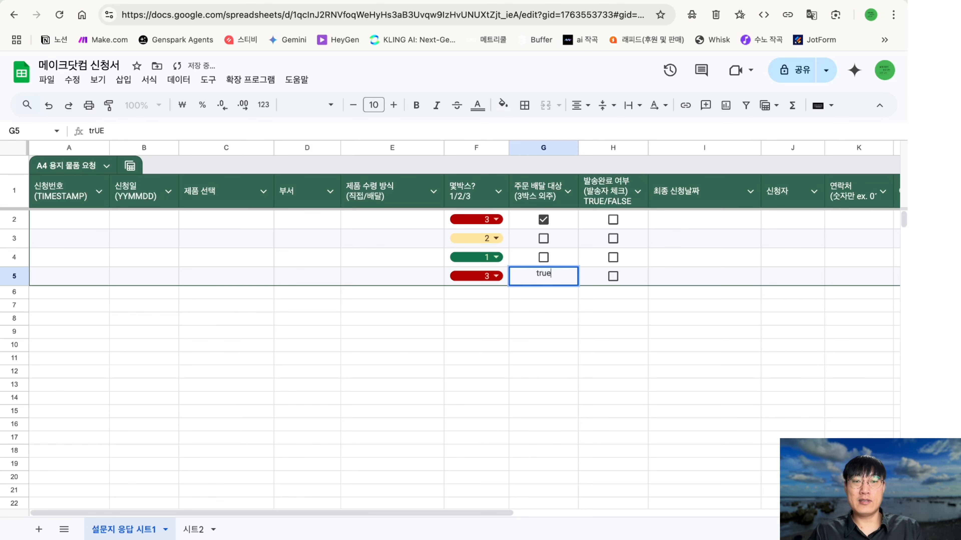
key(Return)
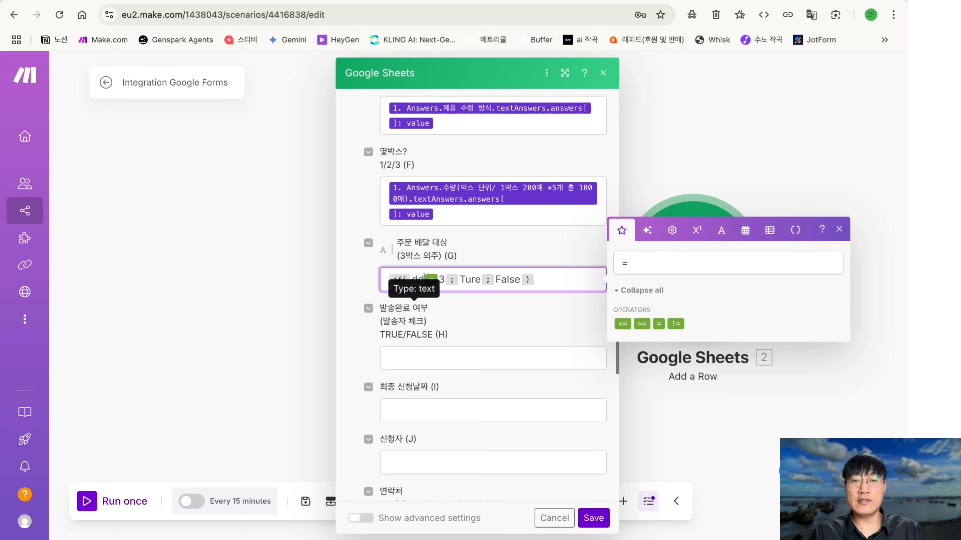
- Use the 수량 answer's value as the left operand of the if comparison in 주문 배달 대상 (G)
key(BackSpace)
key(BackSpace)
text(ㅇㅇ)
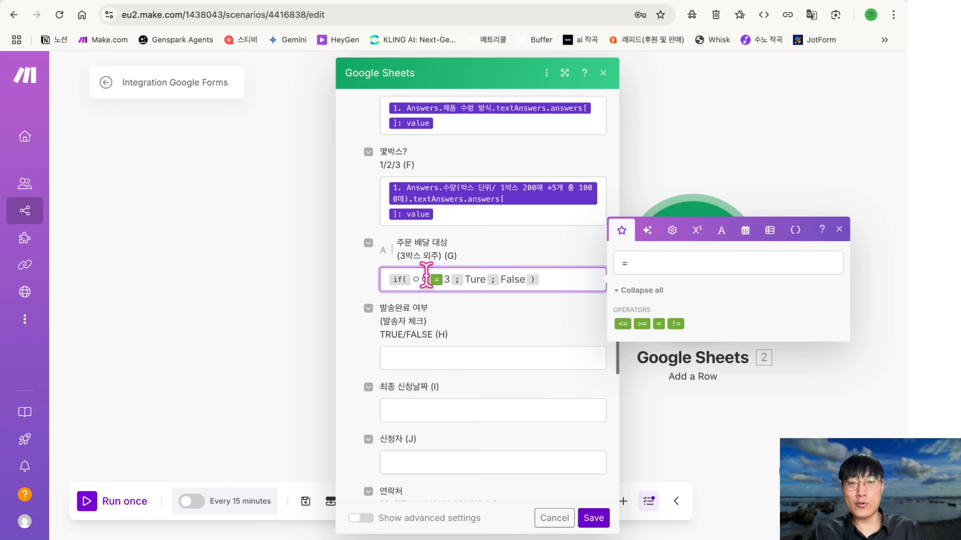
key(BackSpace)
key(BackSpace)
drag(448, 215, 405, 279)
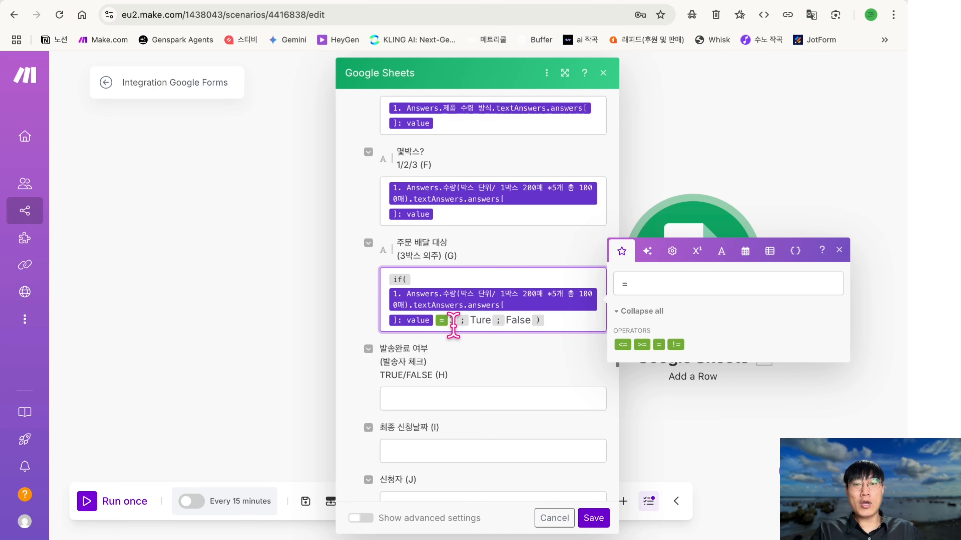
click(503, 1)
click(263, 11)
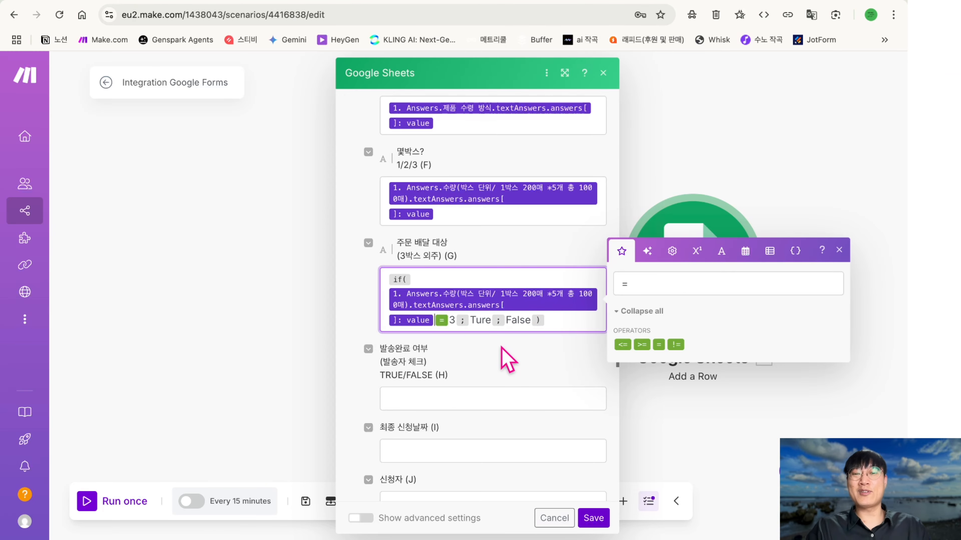
- Map the Google Forms Create Time to 최종 신청날짜 (I), leaving 발송완료 여부 (H) empty
scroll(506, 356, down, 2)
click(506, 353)
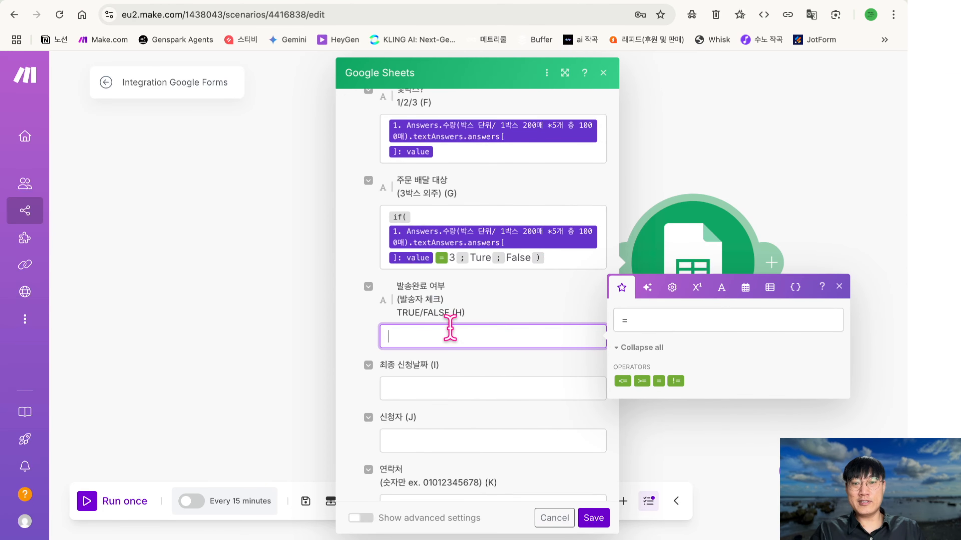
scroll(452, 333, down, 1)
click(452, 353)
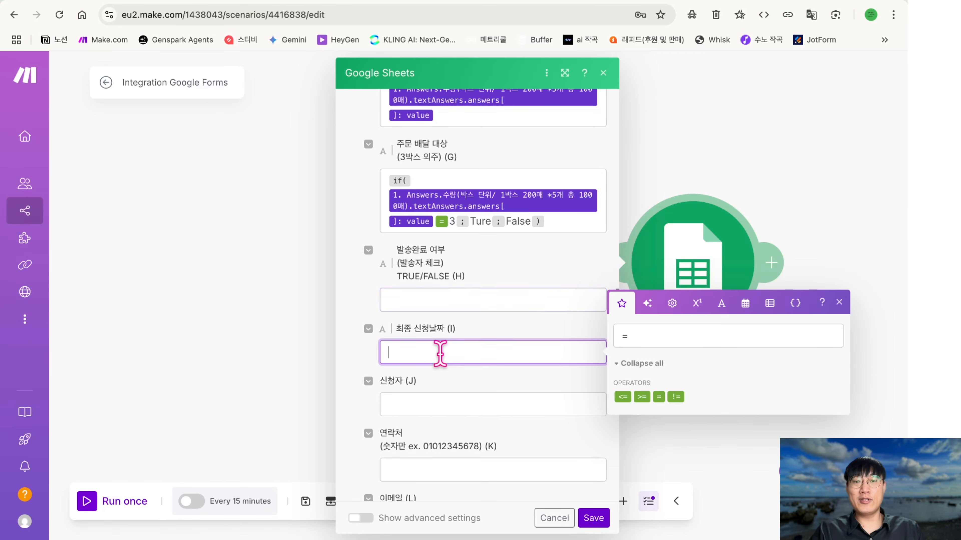
click(658, 336)
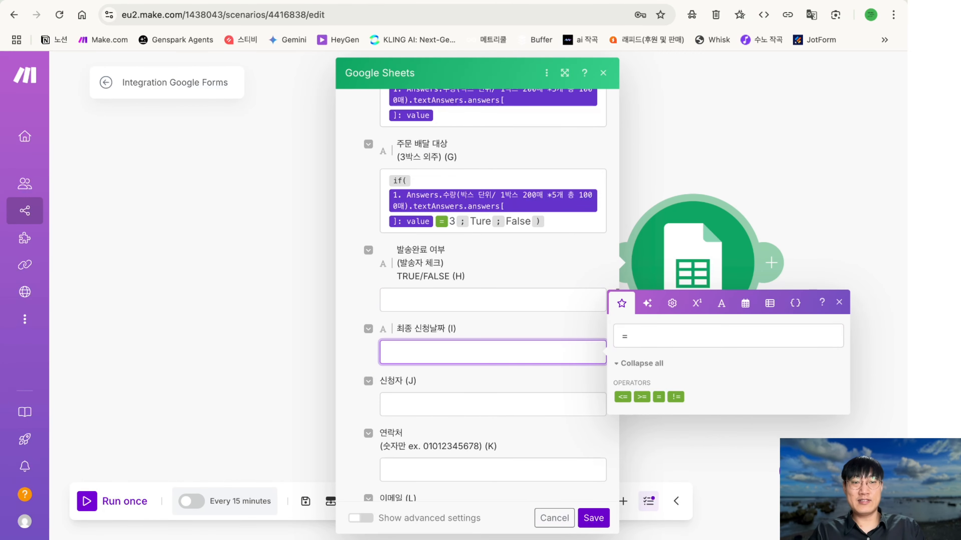
click(658, 336)
key(BackSpace)
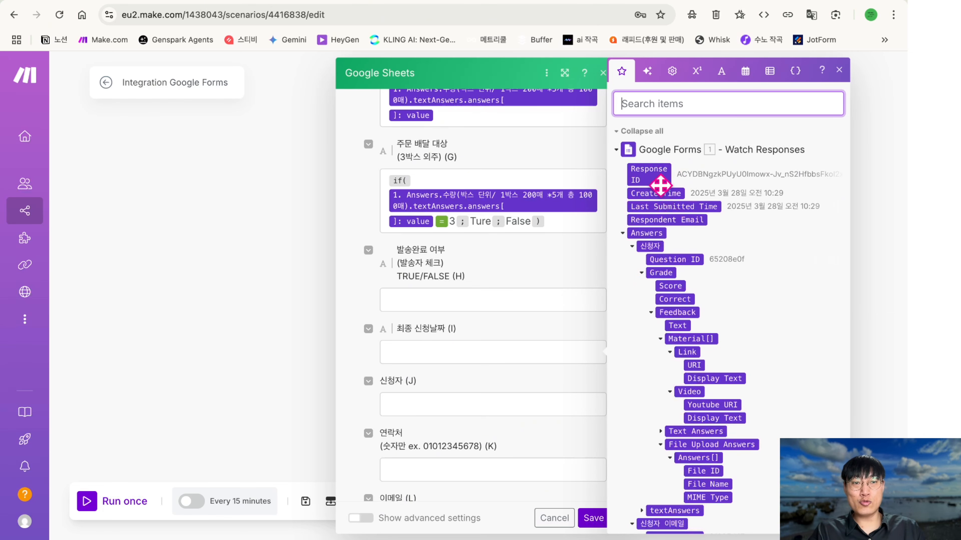
drag(661, 193, 508, 380)
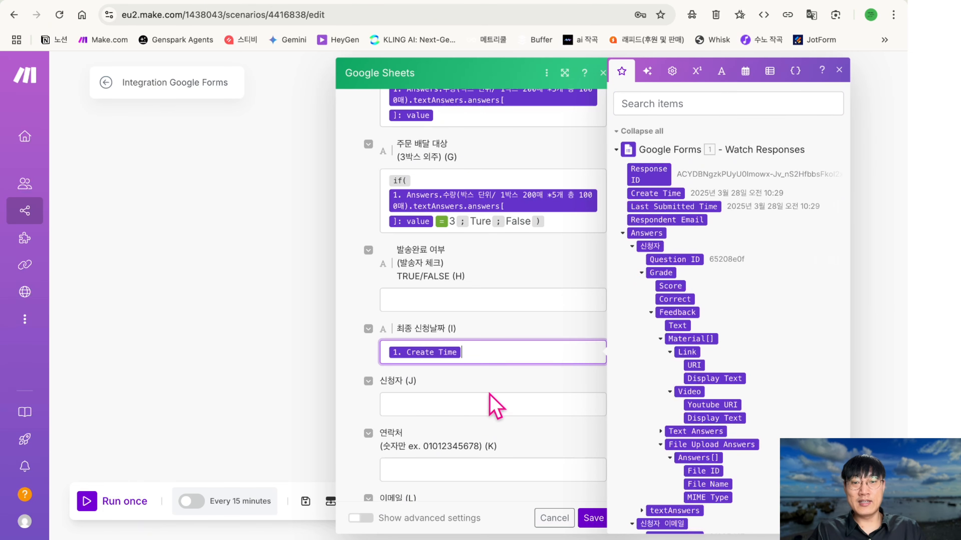
- Filter the mappable Google Forms items by "value" for the 신청자 (J) column
click(481, 409)
scroll(532, 318, down, 3)
scroll(643, 291, down, 6)
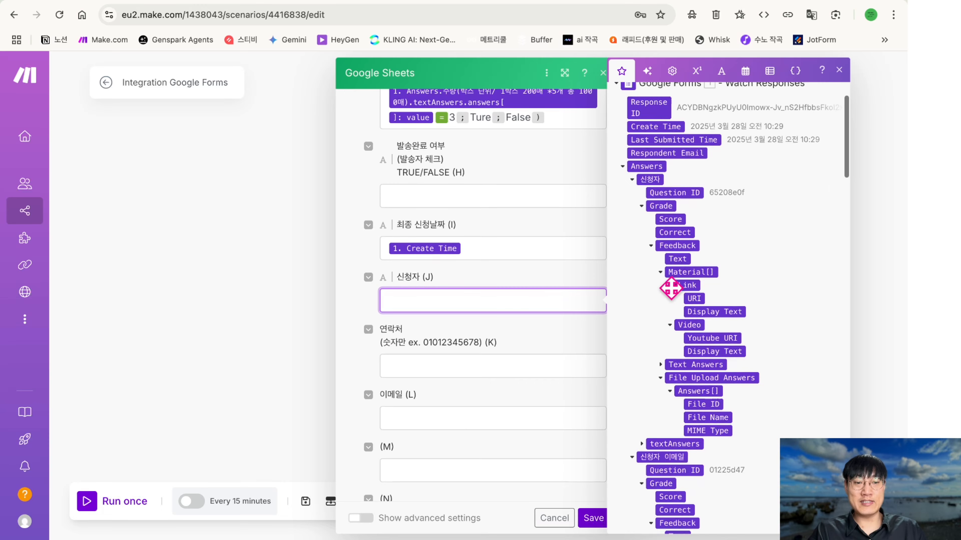
scroll(677, 302, down, 1)
scroll(483, 249, up, 3)
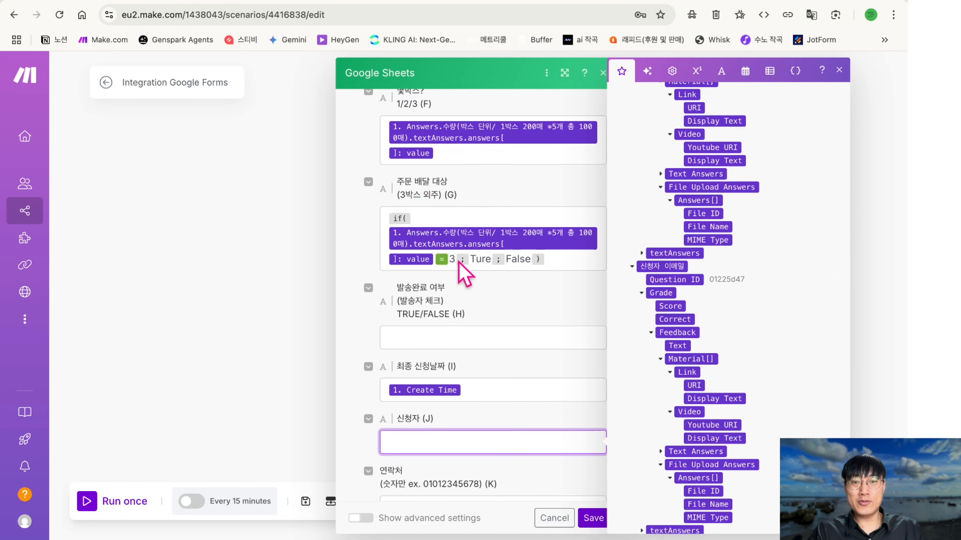
scroll(458, 248, up, 1)
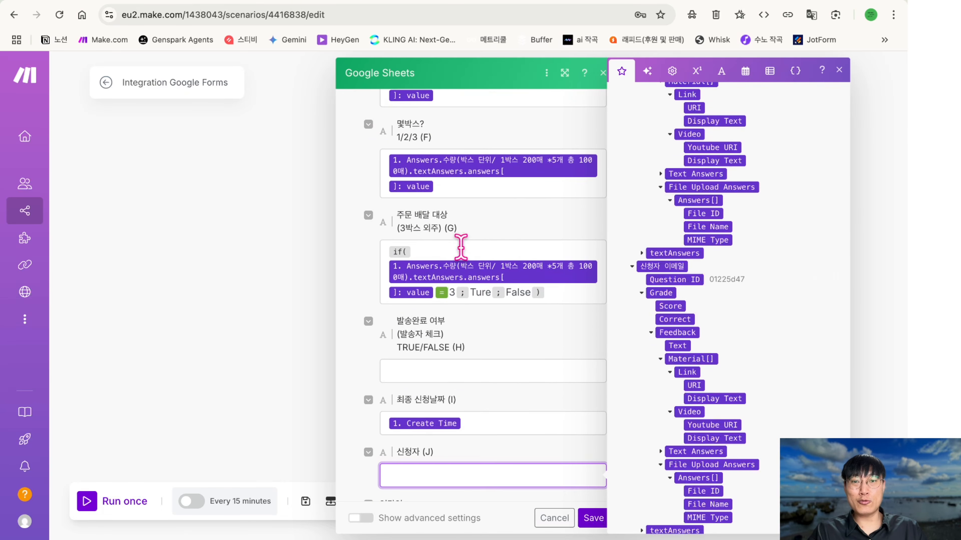
scroll(458, 248, down, 3)
scroll(468, 263, down, 1)
scroll(669, 279, down, 5)
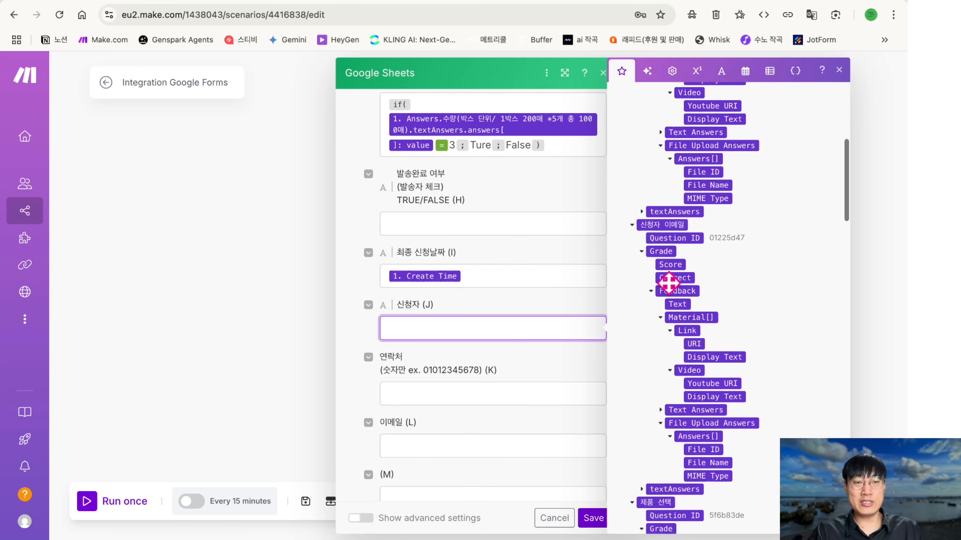
scroll(671, 287, up, 10)
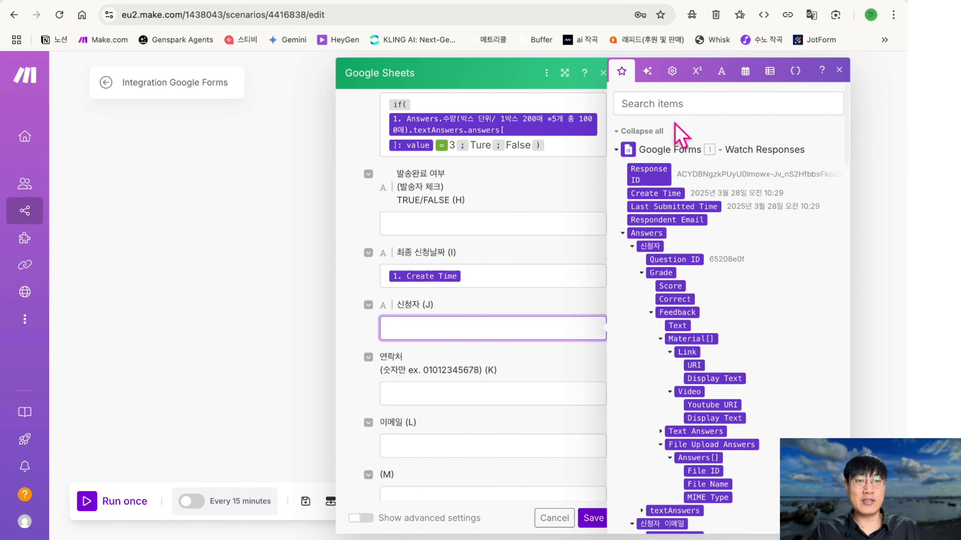
text(ㅍ)
click(671, 103)
text(value)
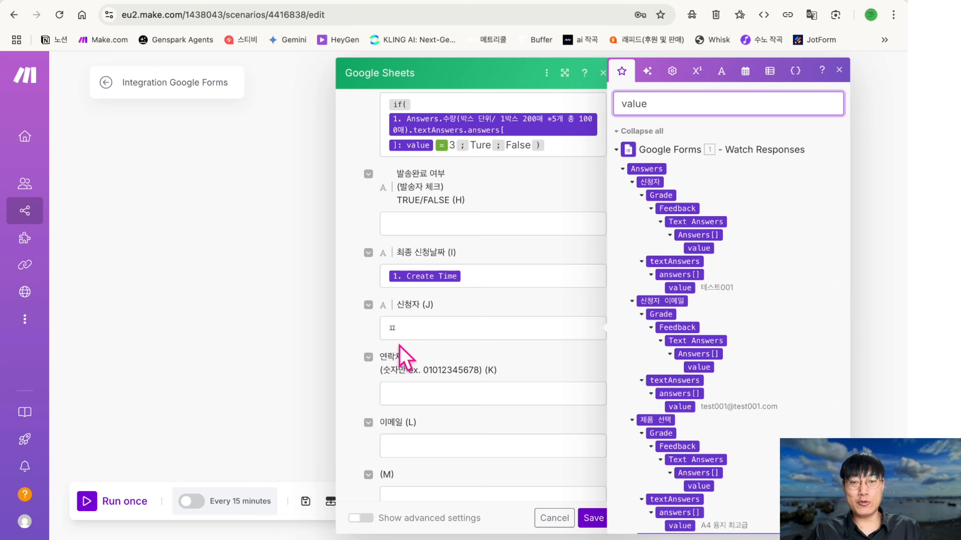
- Clear the stray character from 신청자 (J) and map the 신청자 textAnswers value to it
click(404, 332)
scroll(639, 356, down, 10)
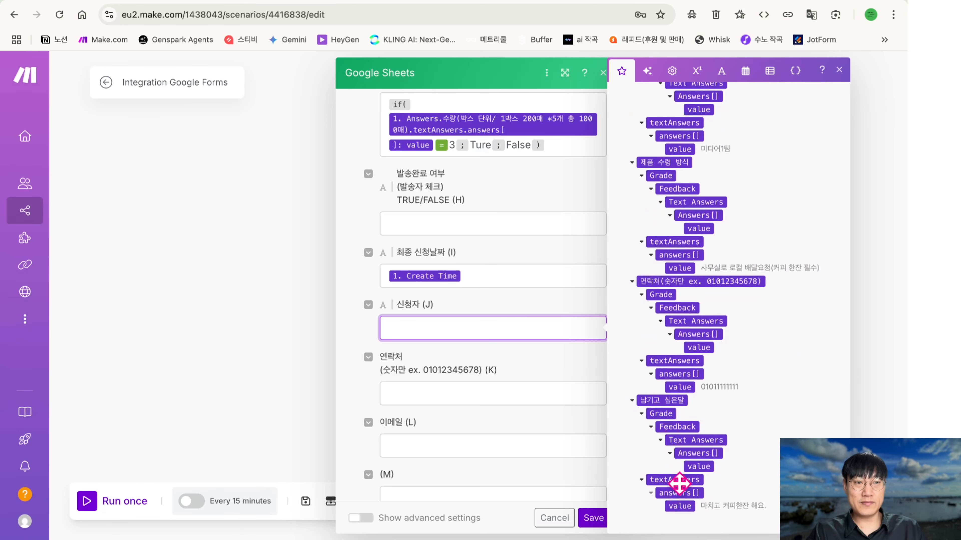
scroll(689, 280, up, 5)
drag(684, 183, 490, 321)
- Enter the phone number in 연락처 (K), map the email answer's value to 이메일 (L), and save the Google Sheets module
scroll(503, 325, down, 3)
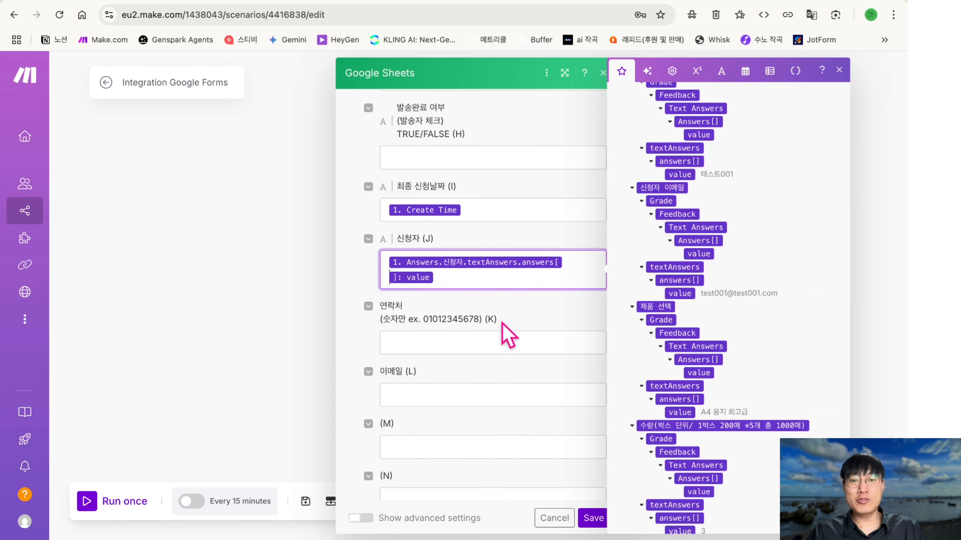
click(496, 304)
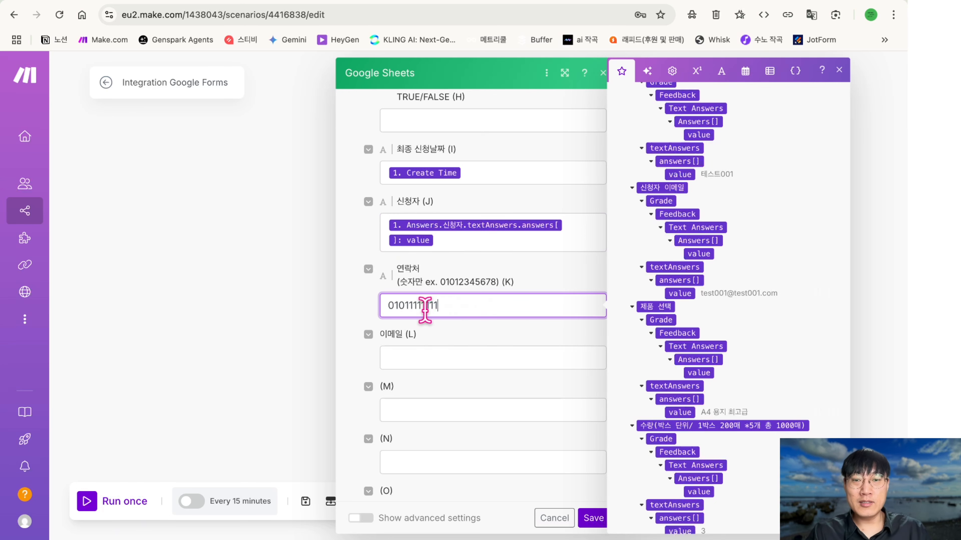
scroll(513, 313, down, 5)
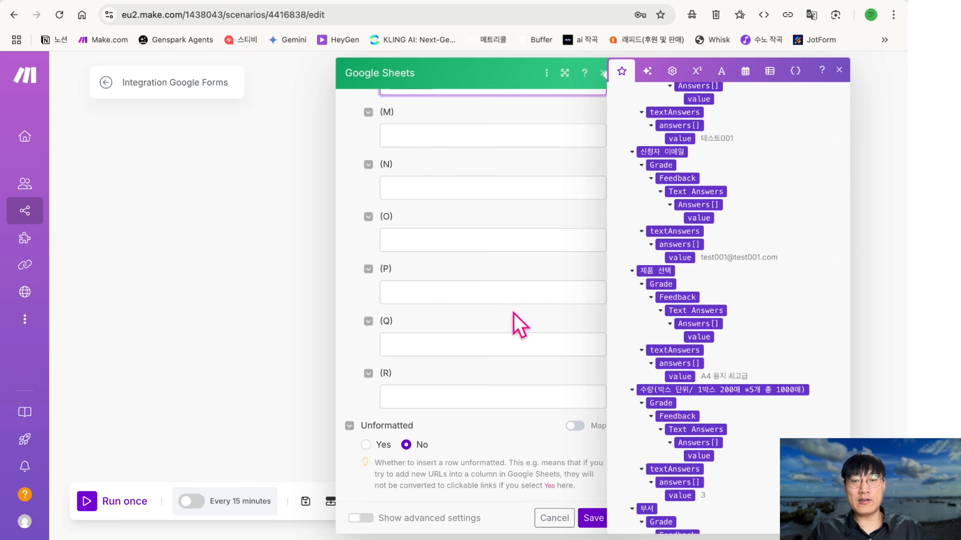
scroll(512, 311, up, 1)
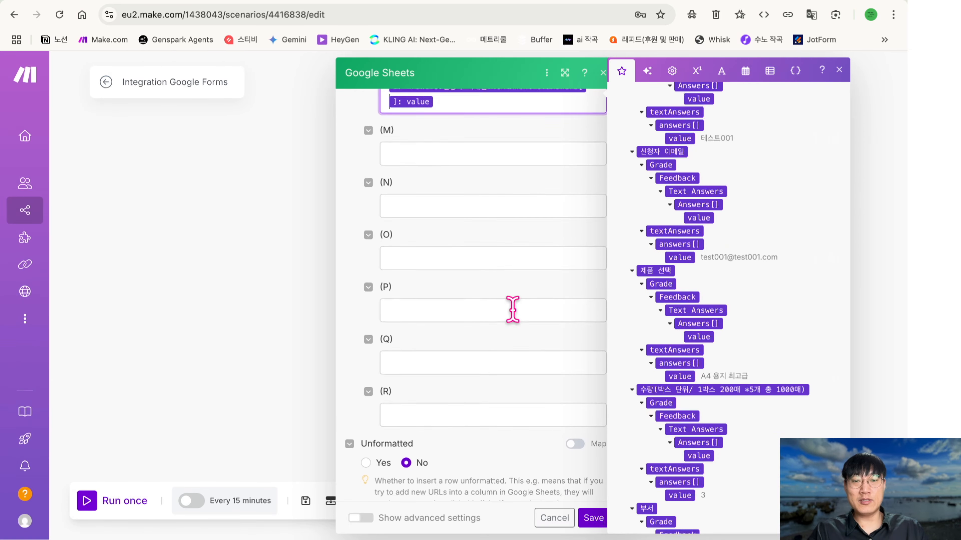
click(592, 518)
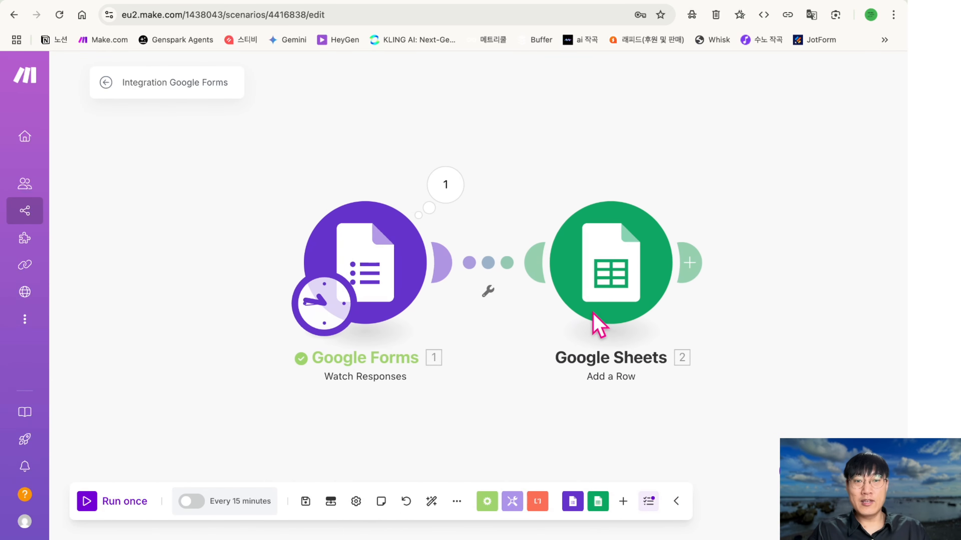
right_click(319, 281)
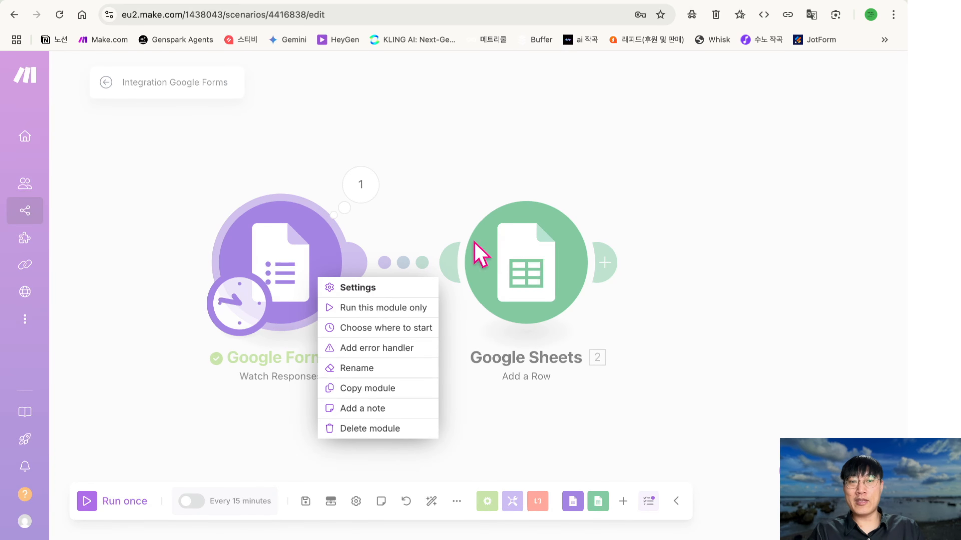
click(520, 248)
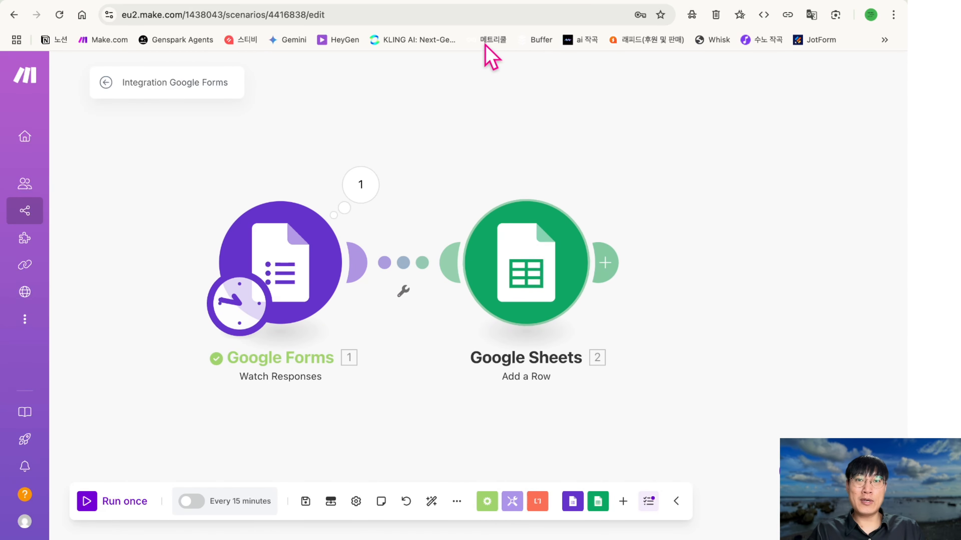
click(492, 6)
click(14, 219)
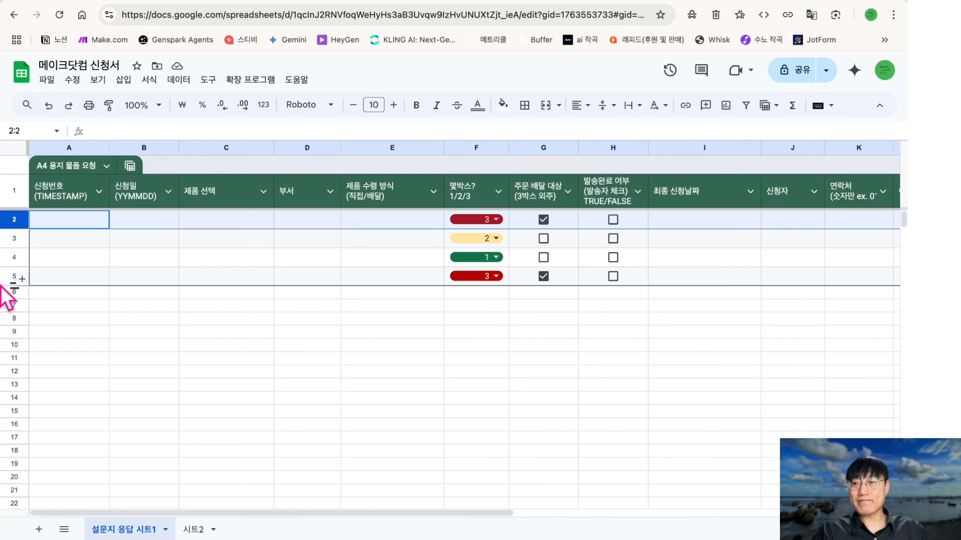
shift+click(8, 281)
right_click(10, 275)
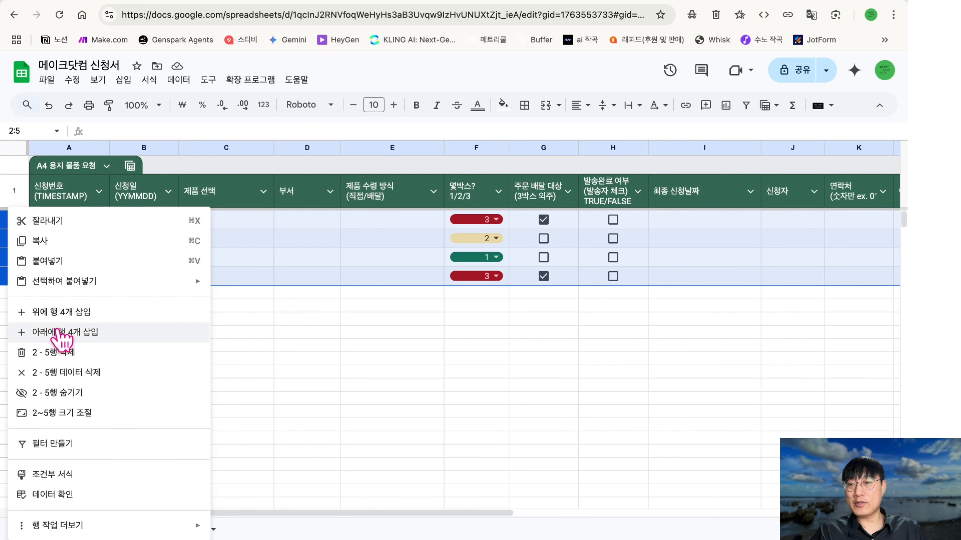
click(420, 293)
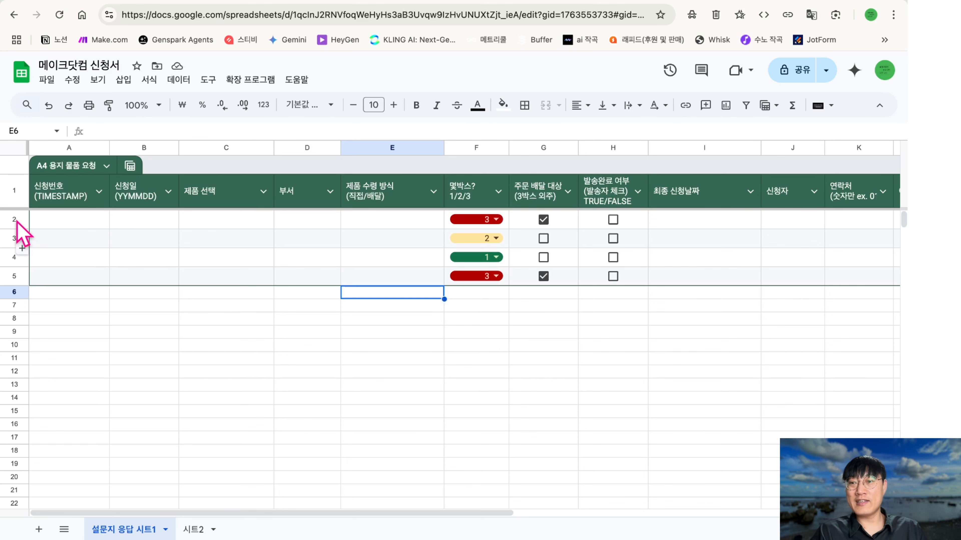
click(314, 333)
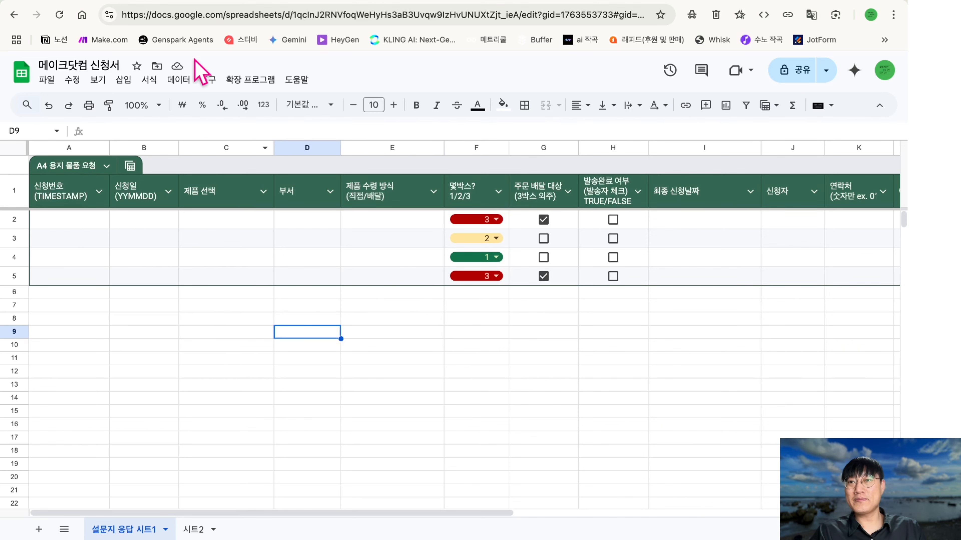
- Switch to the Make.com scenario and set the Google Forms trigger's starting point to All
click(230, 4)
right_click(301, 264)
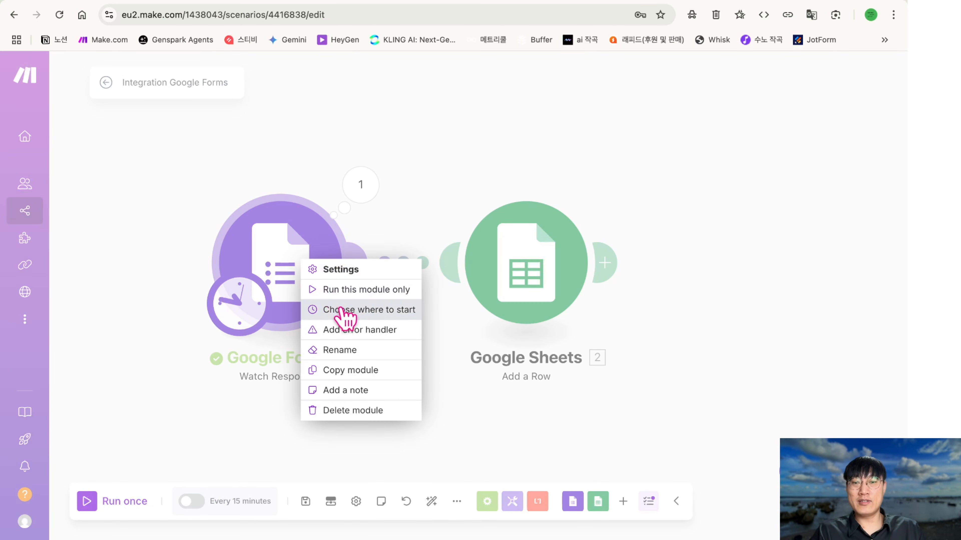
click(384, 310)
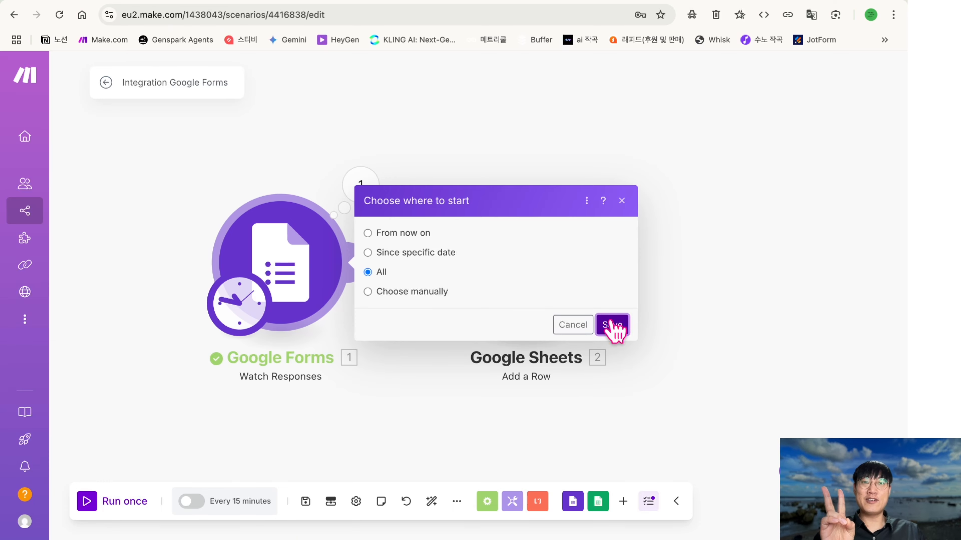
click(612, 325)
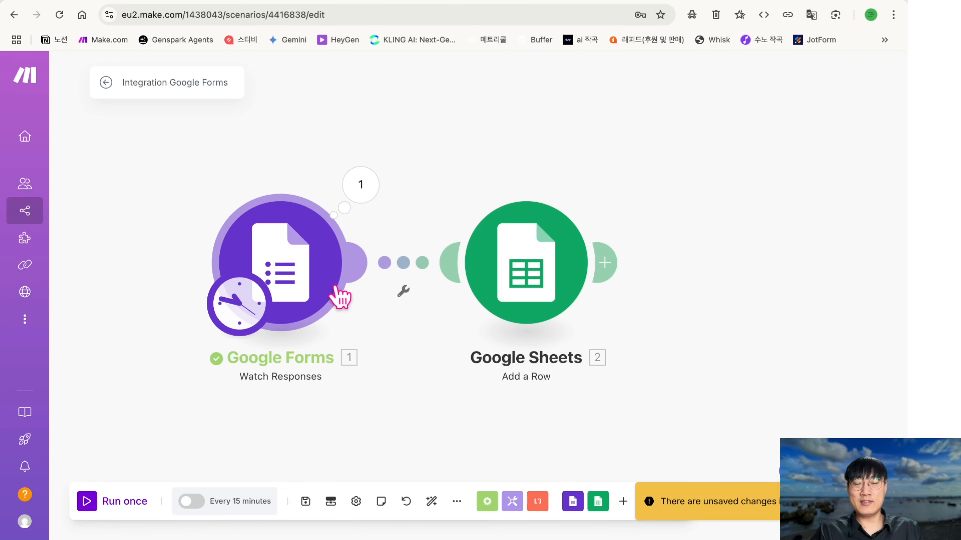
right_click(285, 268)
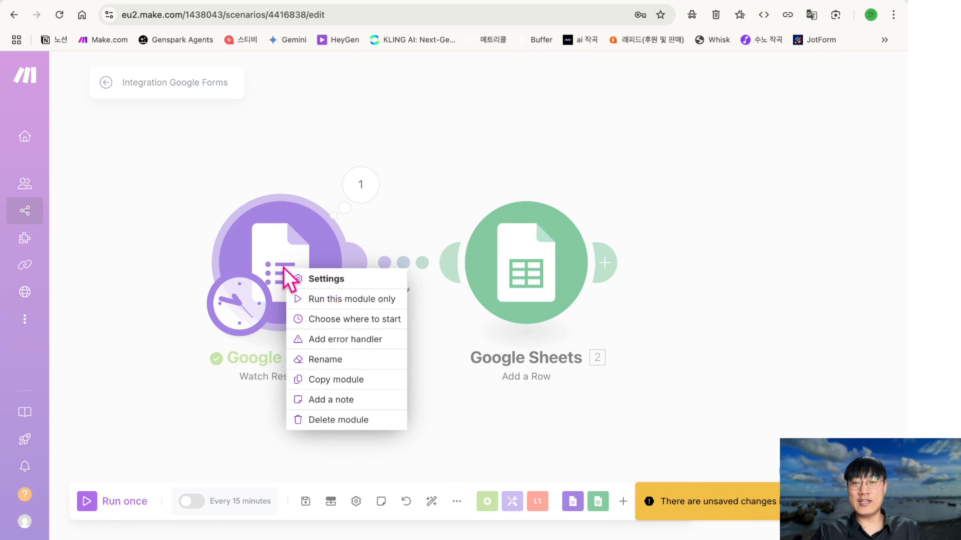
click(361, 319)
click(381, 273)
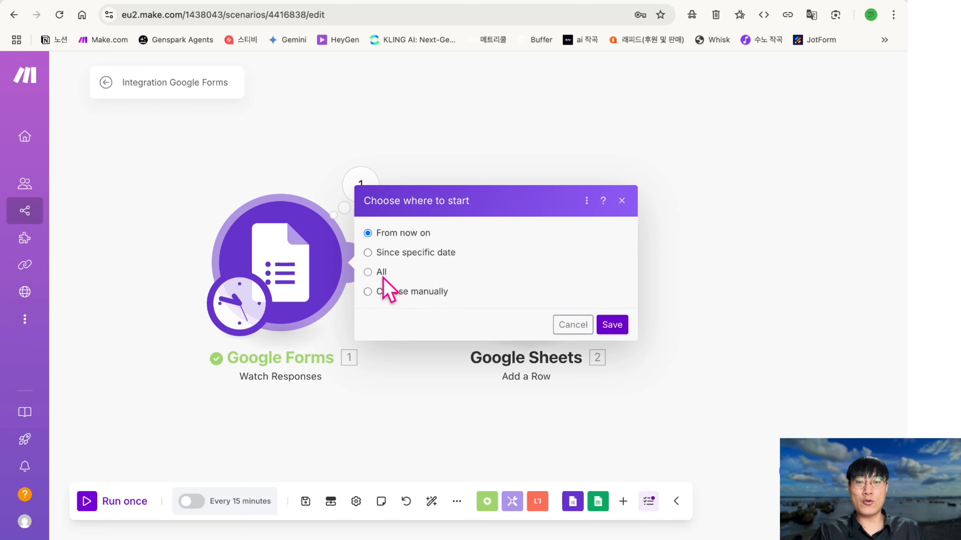
click(585, 328)
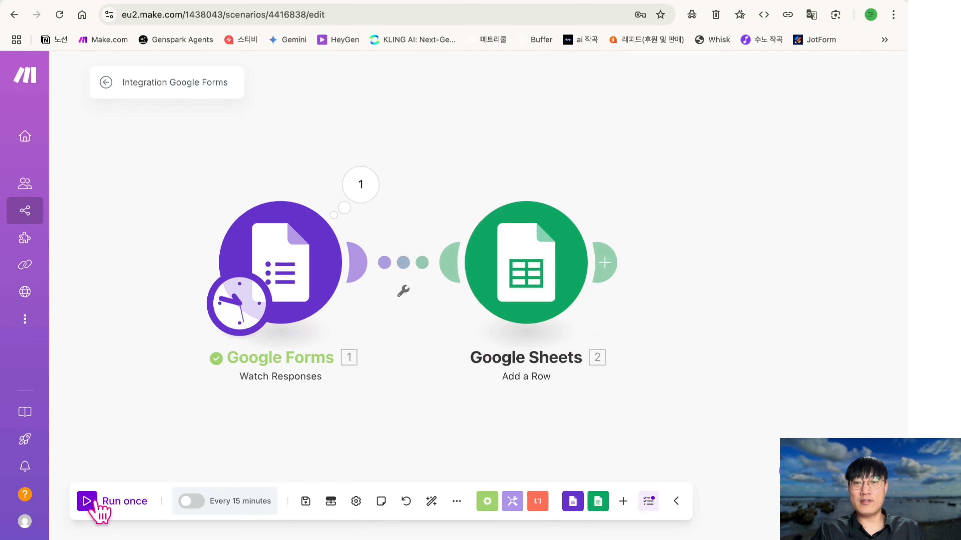
- Run the scenario once and switch to the 메이크닷컴 신청서 spreadsheet to check the added row
click(446, 6)
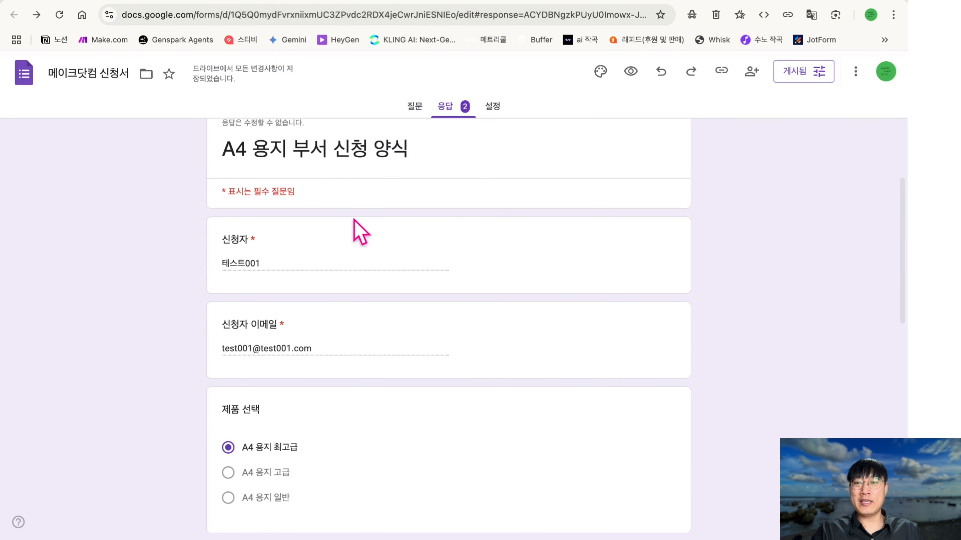
click(234, 5)
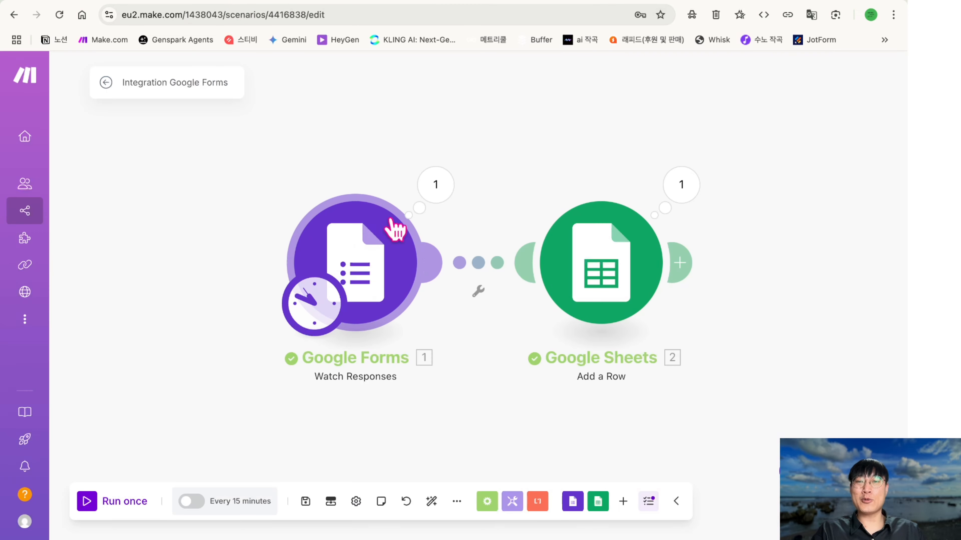
click(338, 1)
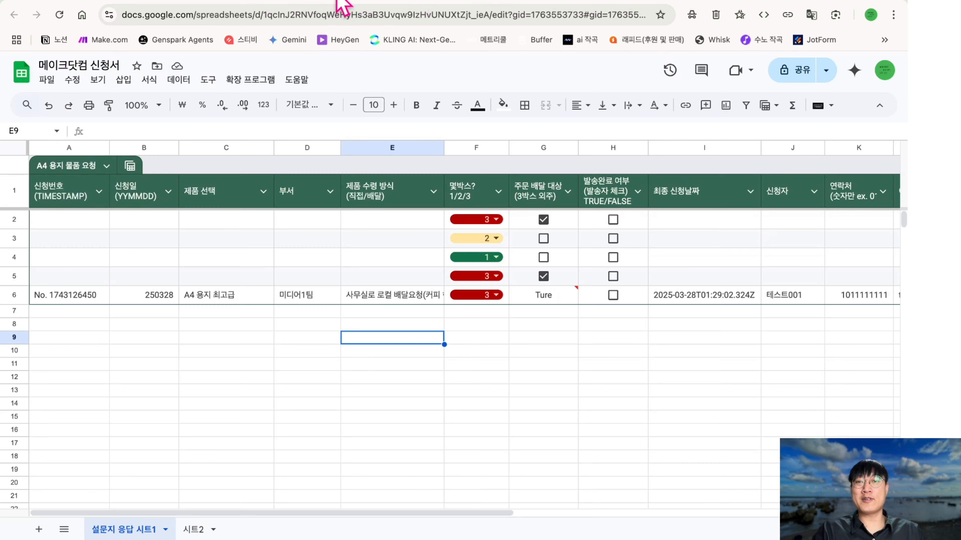
- Review the added row 6 across to 이메일 and inspect its invalid 주문 배달 대상 cell
click(459, 337)
scroll(530, 322, right, 4)
click(626, 293)
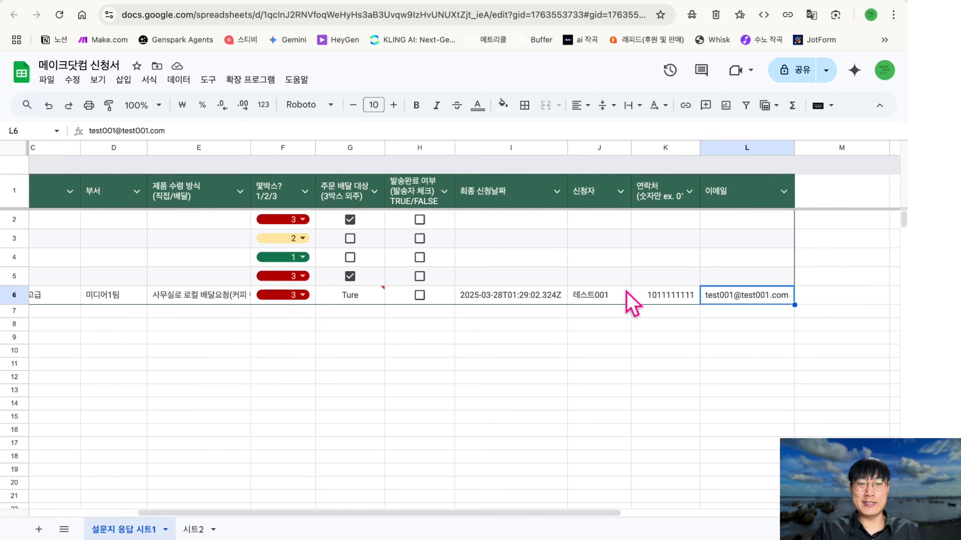
scroll(631, 301, left, 5)
click(565, 297)
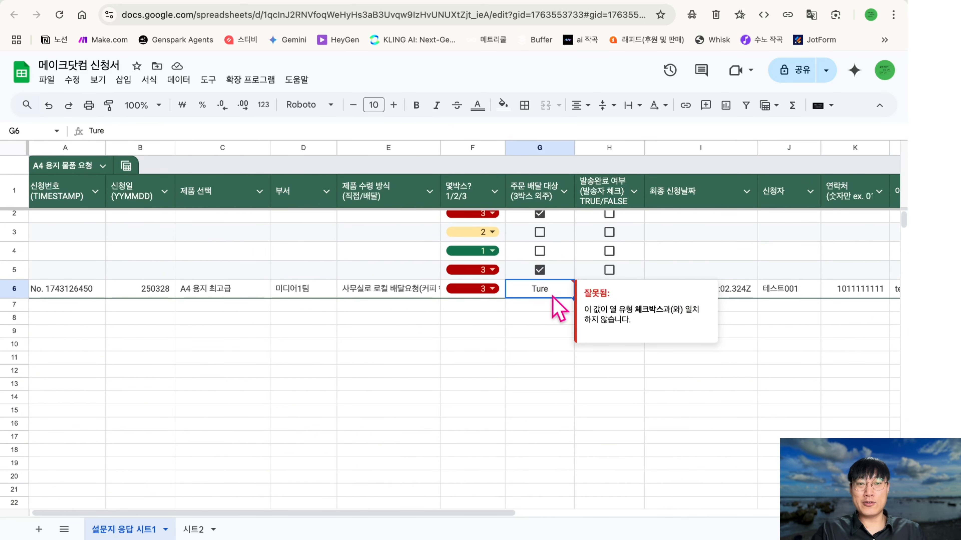
- Delete rows 2 through 6 from the response sheet
drag(14, 214, 14, 289)
right_click(14, 289)
click(88, 352)
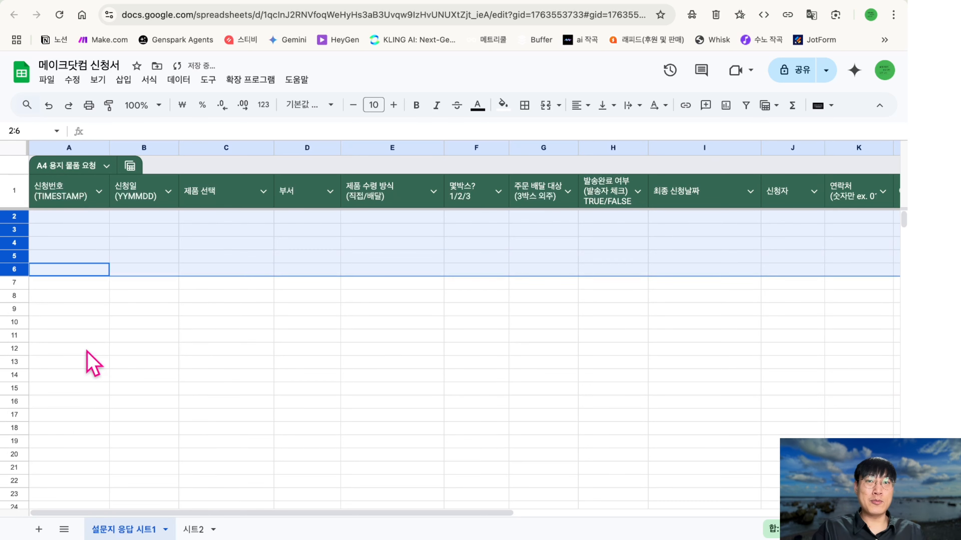
- In the Make.com scenario's Google Sheets module, correct Ture to True in the 주문 배달 대상 (G) if formula and save the module
key(ctrl+Tab)
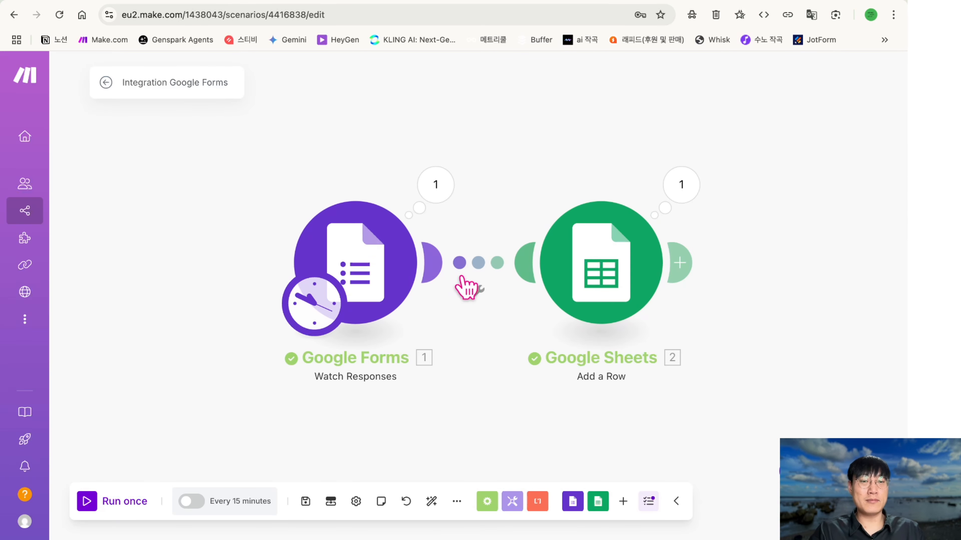
click(609, 280)
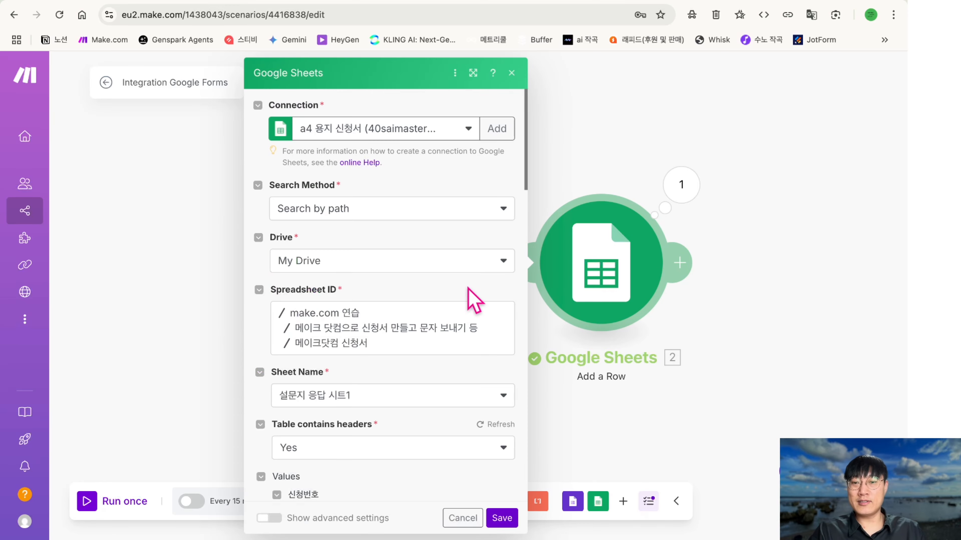
scroll(413, 349, down, 10)
scroll(415, 352, down, 3)
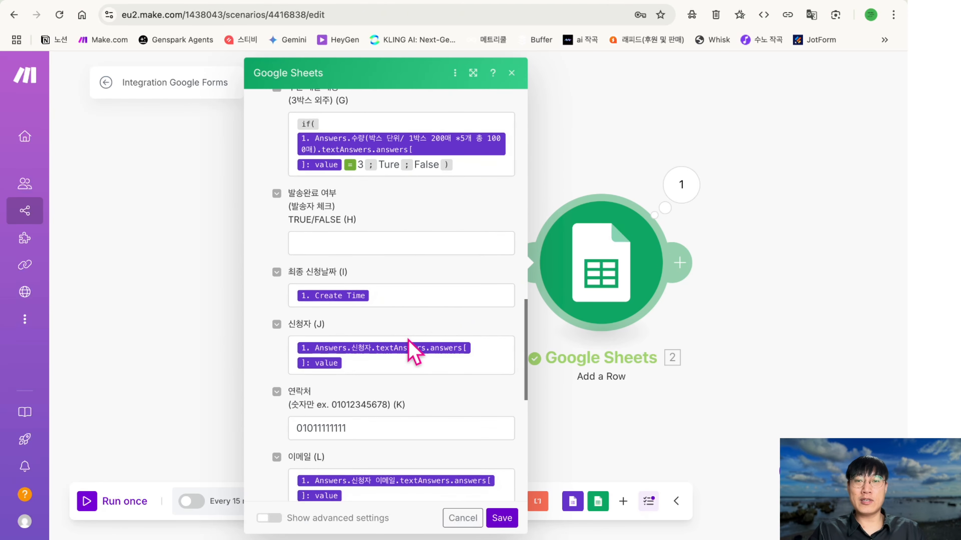
click(388, 156)
click(437, 216)
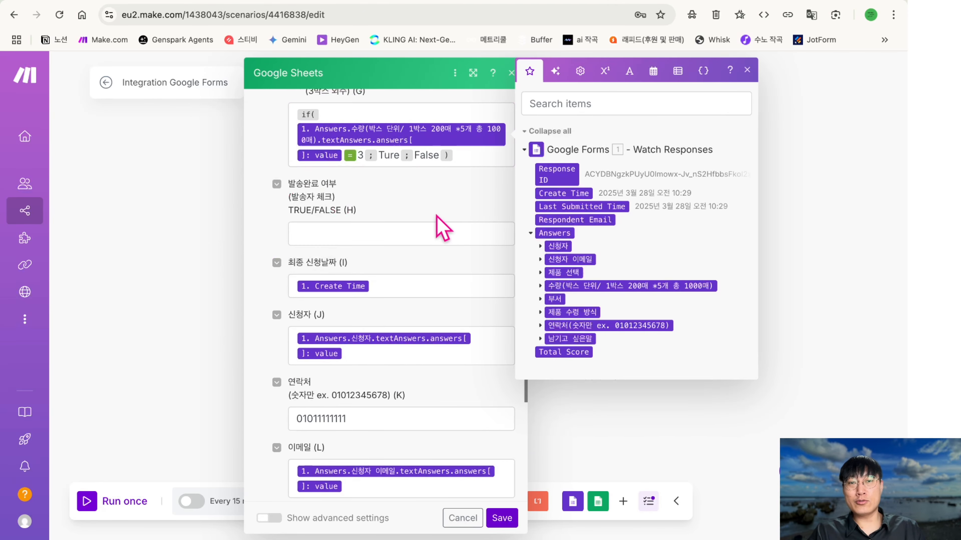
click(393, 157)
click(414, 178)
click(397, 156)
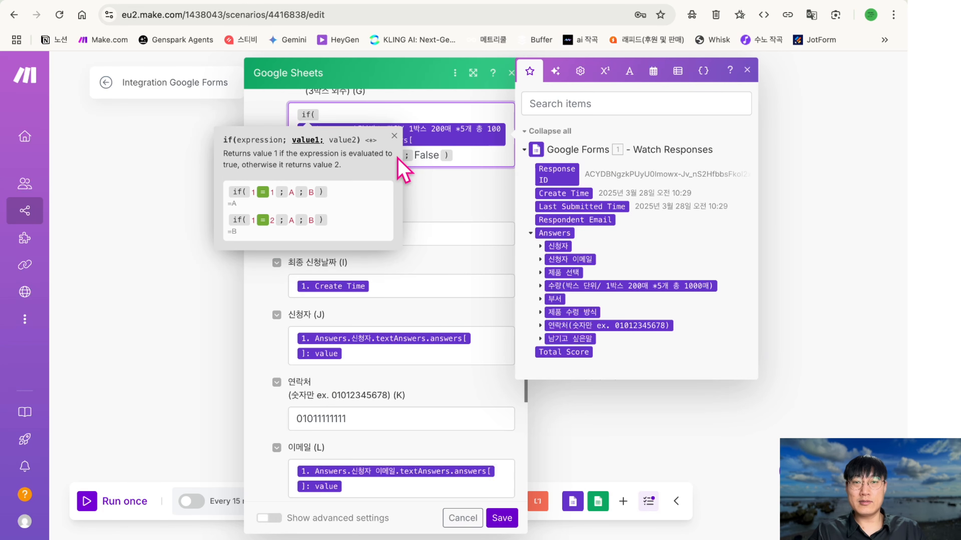
click(394, 137)
click(389, 152)
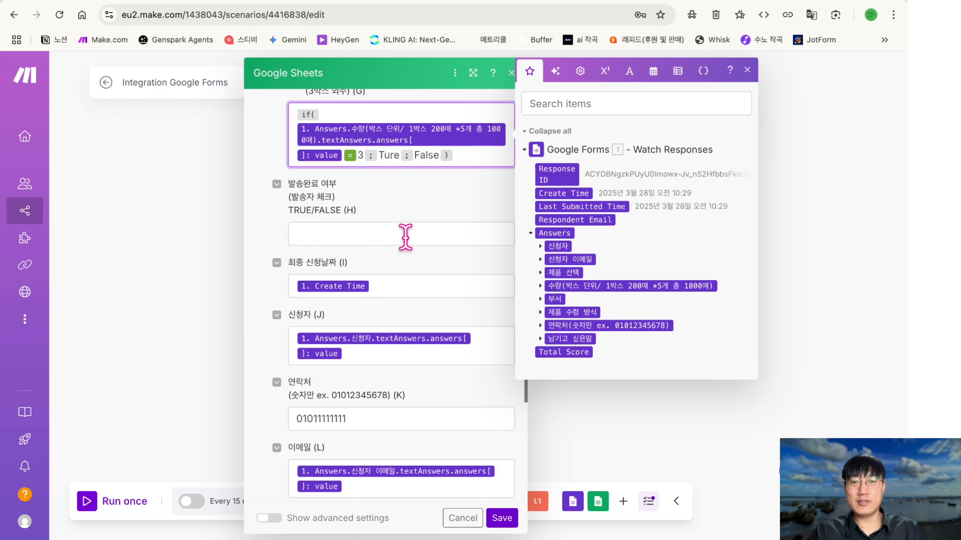
key(BackSpace)
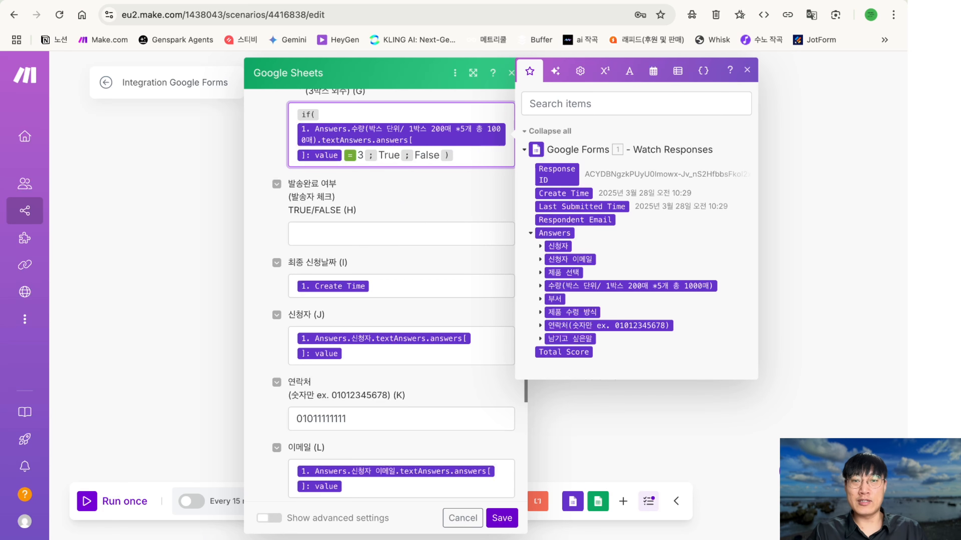
click(505, 521)
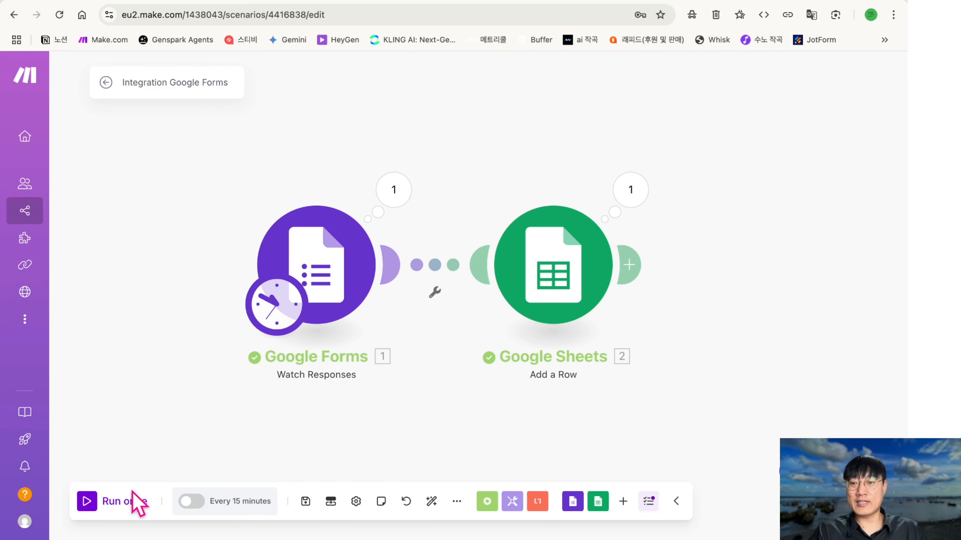
- Set the Google Forms trigger's starting point to All again and save it
click(316, 292)
right_click(318, 290)
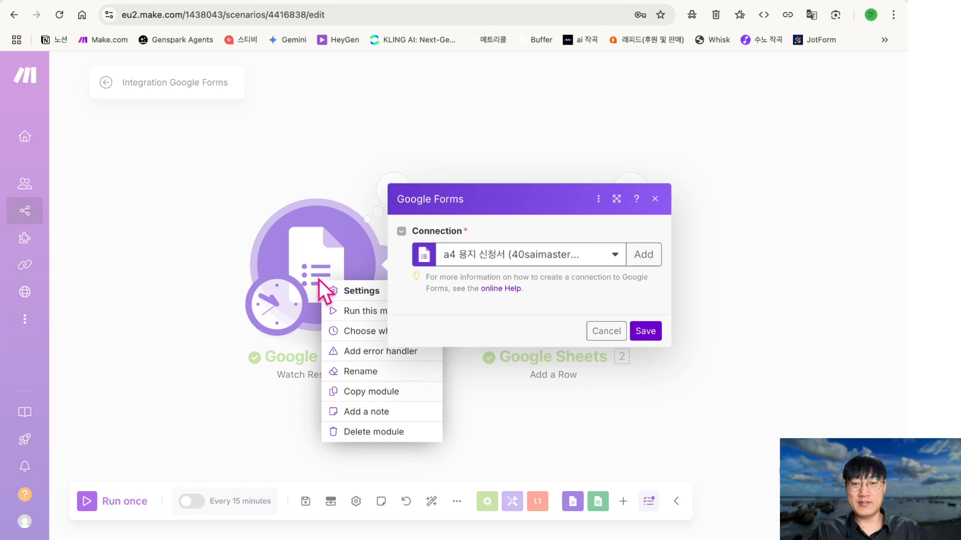
click(354, 331)
click(412, 275)
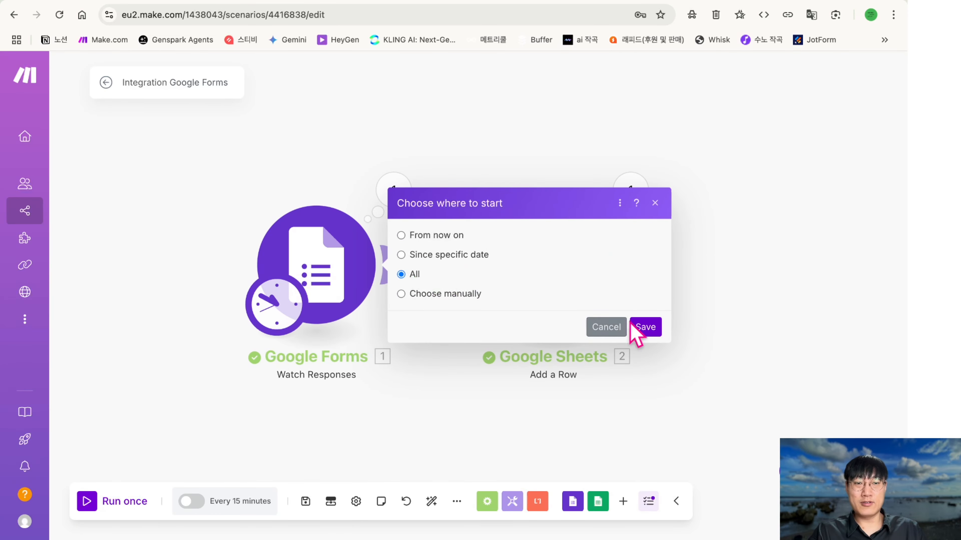
click(643, 328)
- Run the scenario once and check the 주문 배달 대상 checkbox of the new row in the 메이크닷컴 신청서 spreadsheet
click(118, 503)
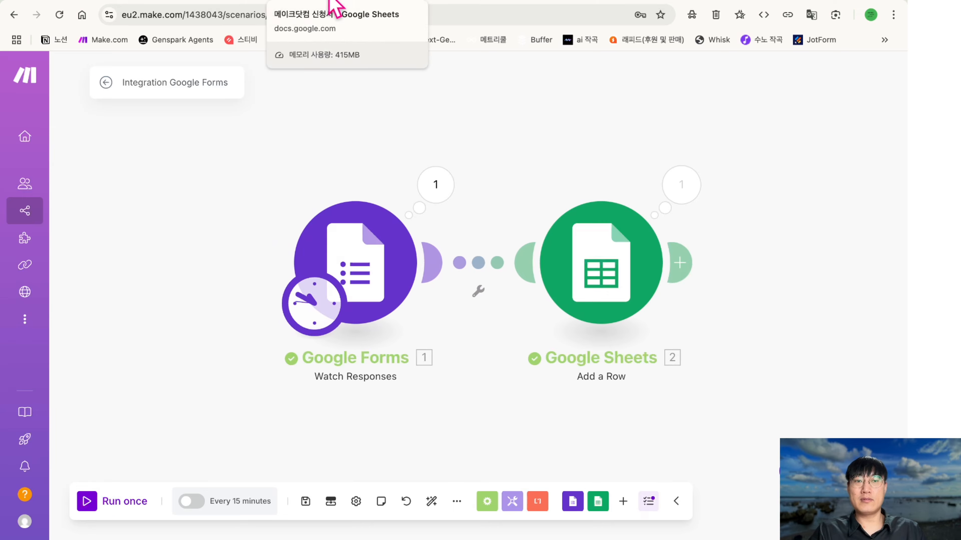
click(332, 3)
click(392, 292)
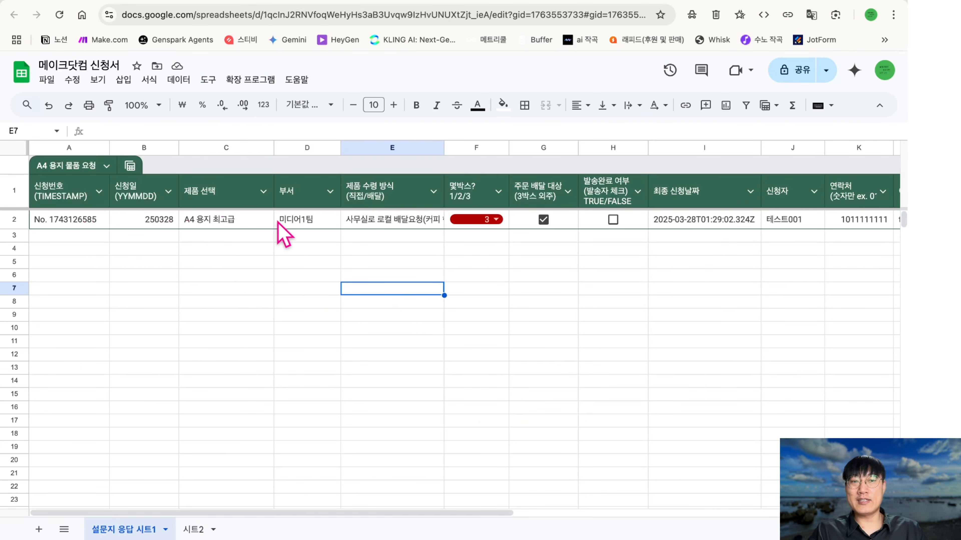
scroll(473, 214, right, 1)
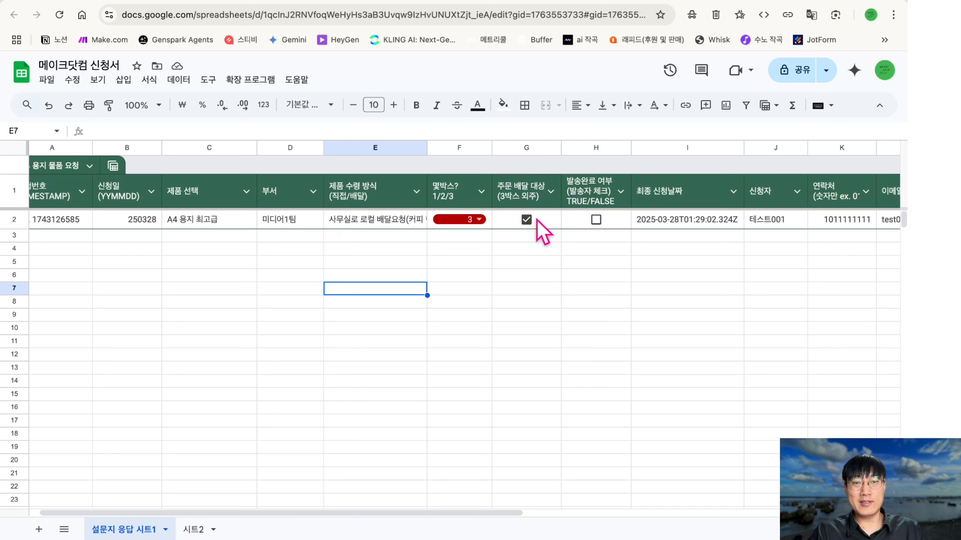
click(547, 222)
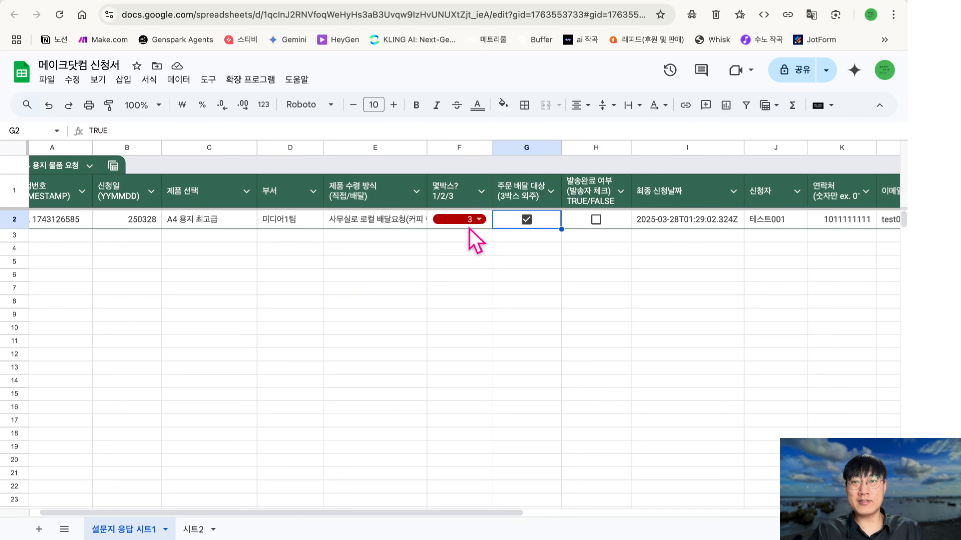
- Switch to the Google Forms responses and examine the second individual response, including its product and box quantity
click(428, 1)
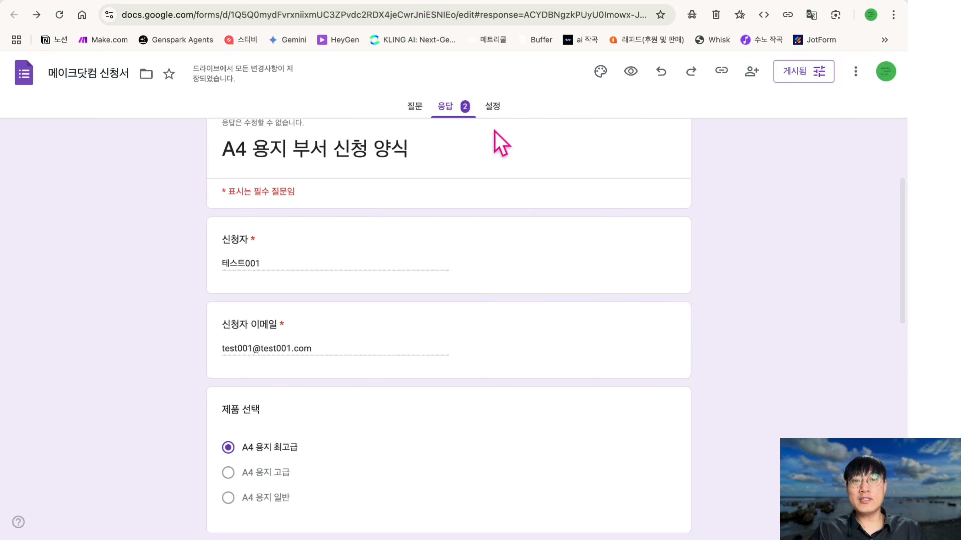
scroll(438, 174, up, 4)
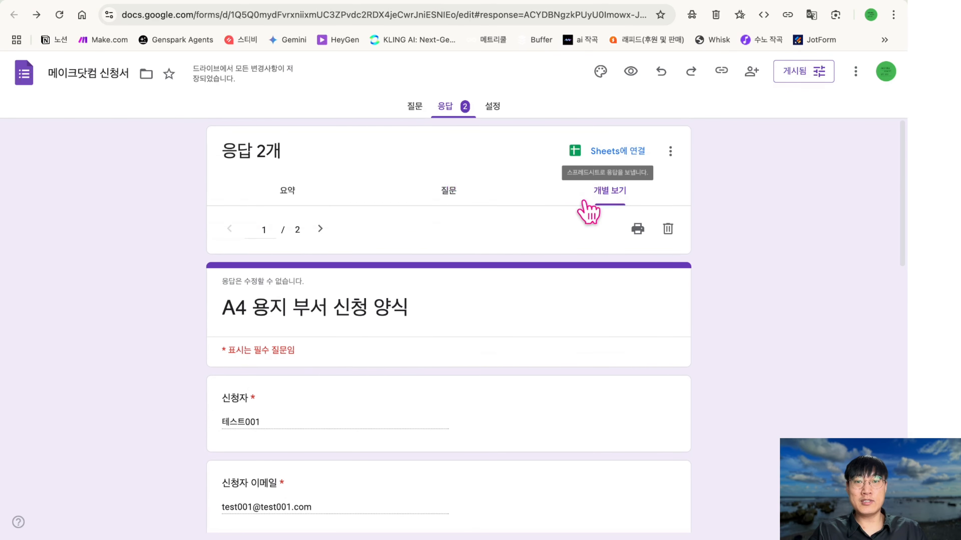
click(320, 229)
scroll(381, 336, down, 8)
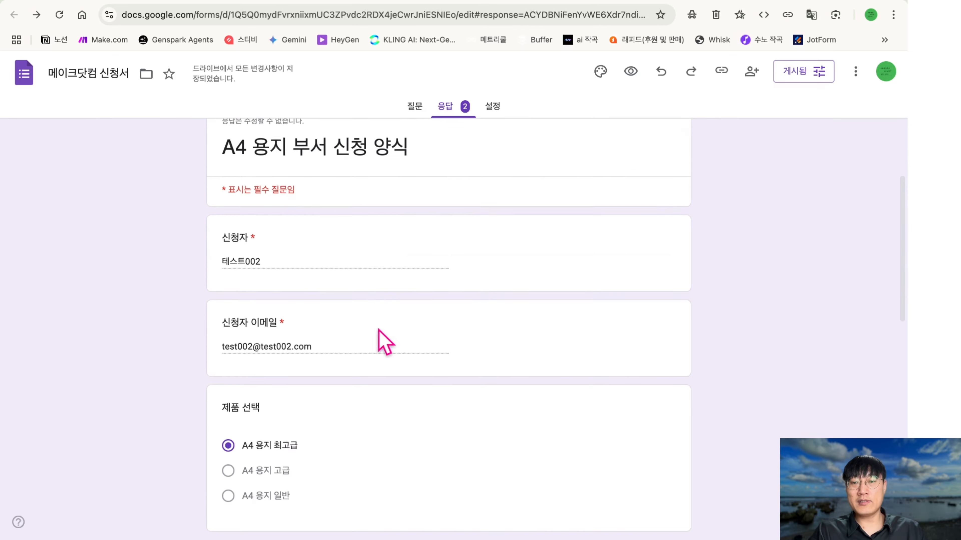
scroll(384, 341, down, 3)
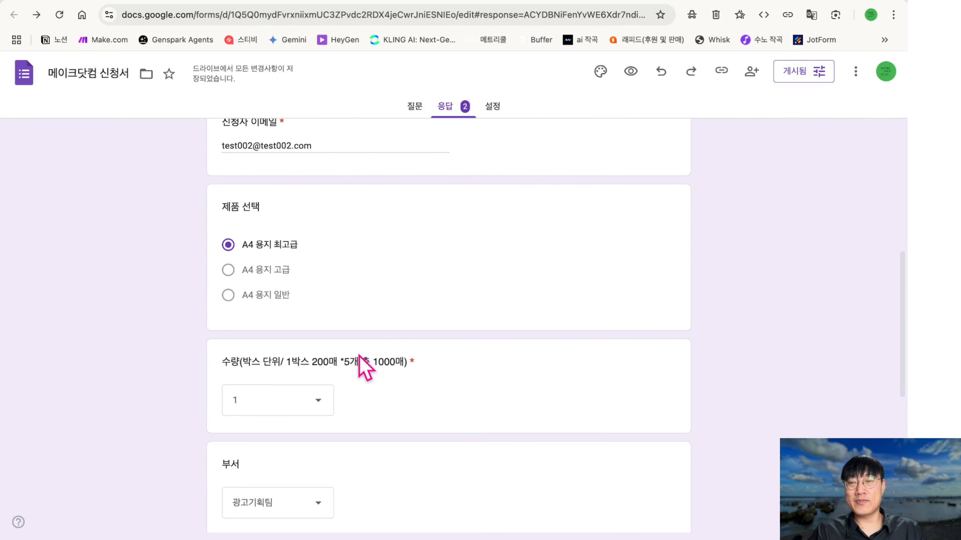
- Run the Make.com scenario once more and check row 3 of the 메이크닷컴 신청서 spreadsheet, including its 주문 배달 대상 checkbox
click(196, 1)
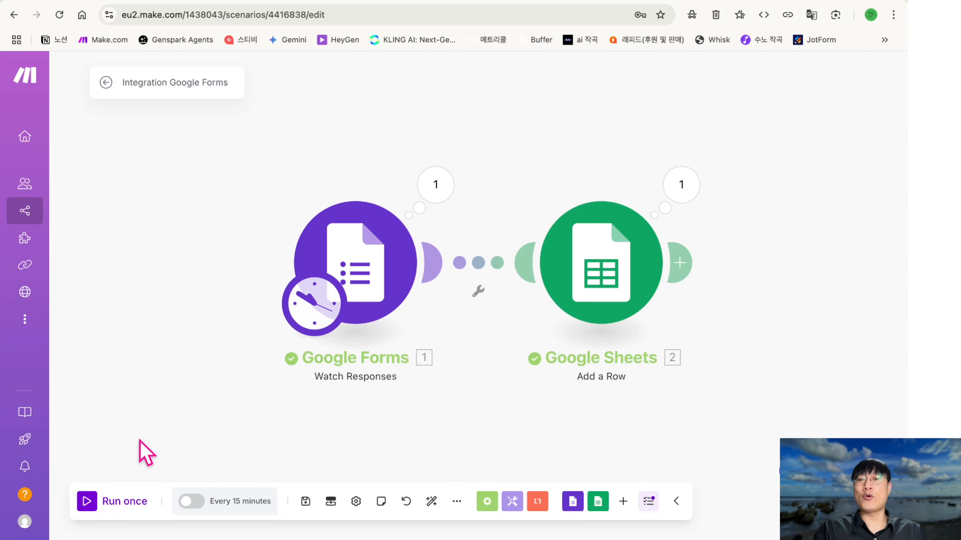
click(88, 501)
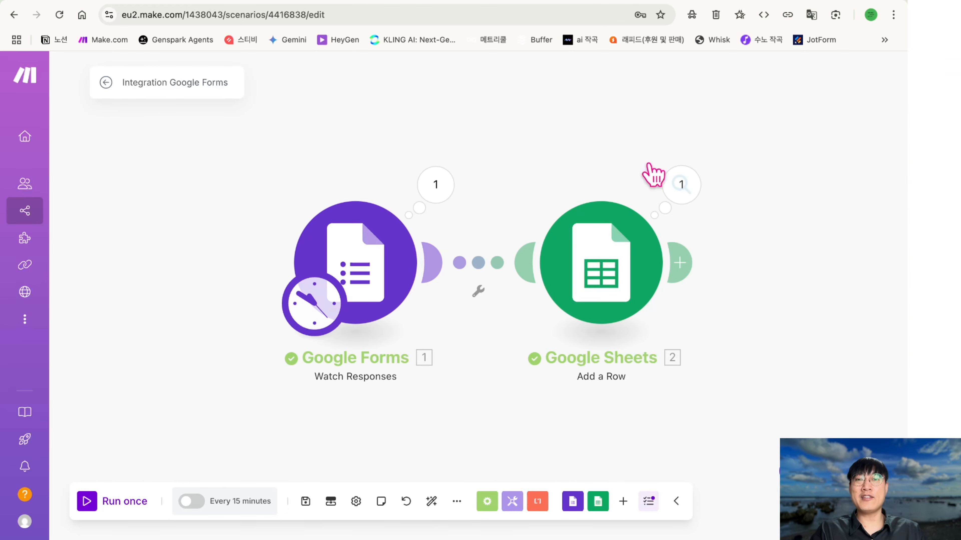
click(323, 2)
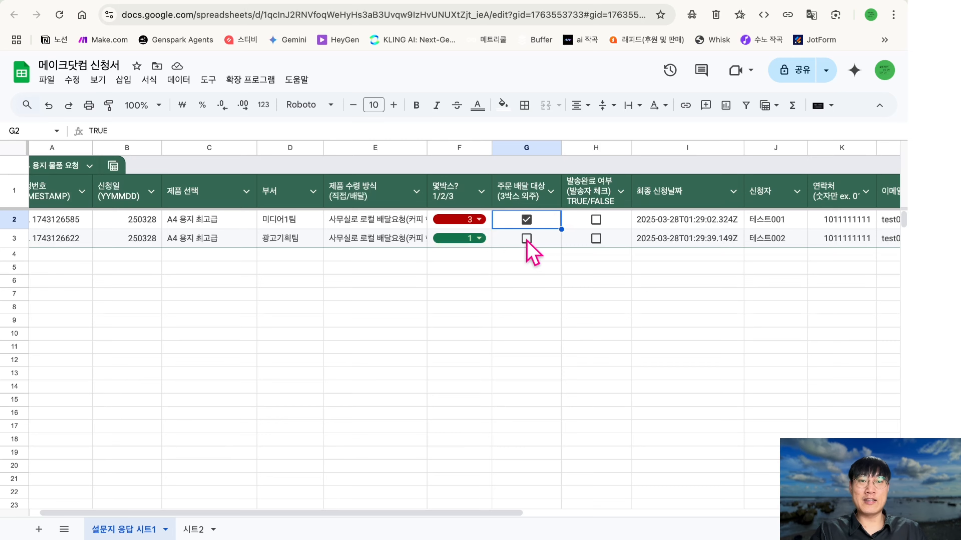
click(544, 245)
scroll(669, 268, left, 2)
scroll(669, 268, right, 5)
scroll(668, 268, left, 5)
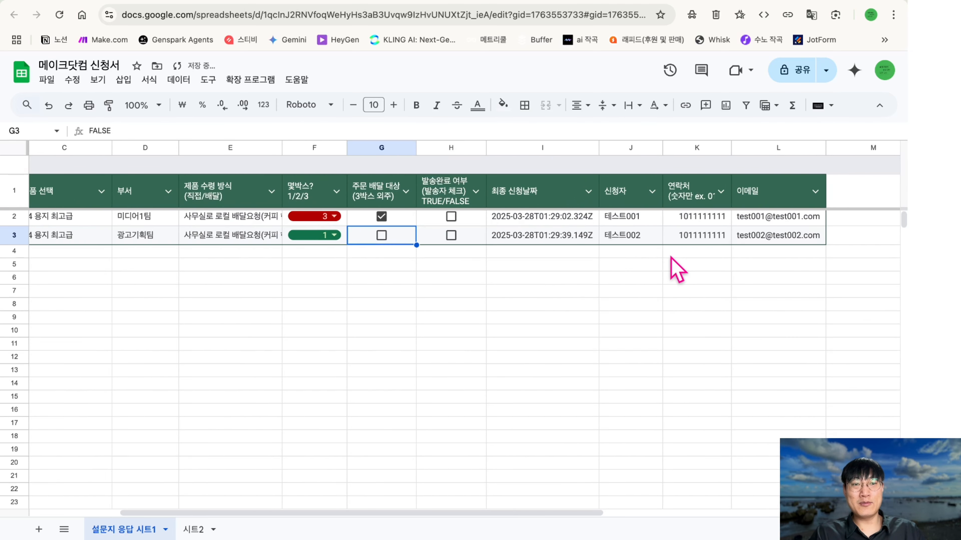
- Review the column mappings from 몇박스? (F) to 이메일 (L) in the Make.com Google Sheets module and save it
click(208, 2)
scroll(371, 291, down, 12)
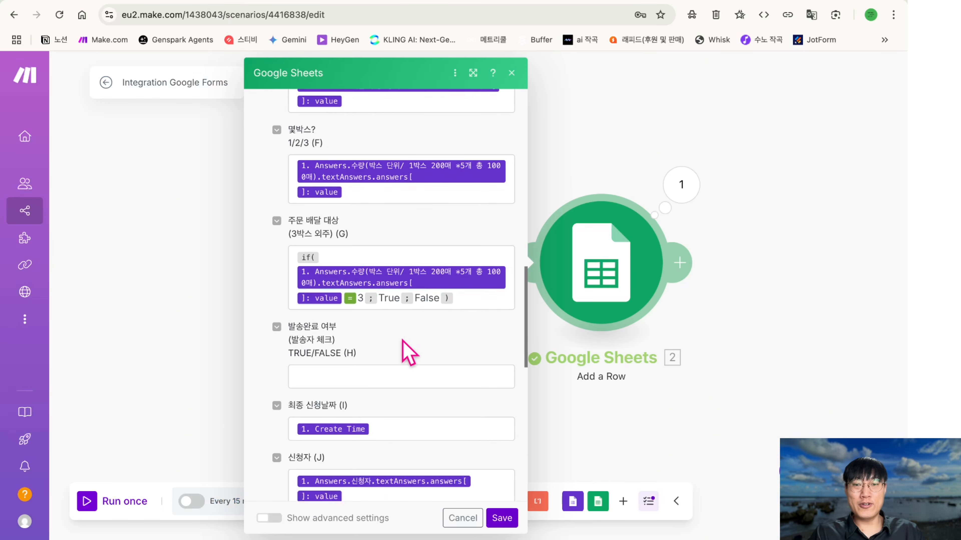
scroll(456, 427, down, 5)
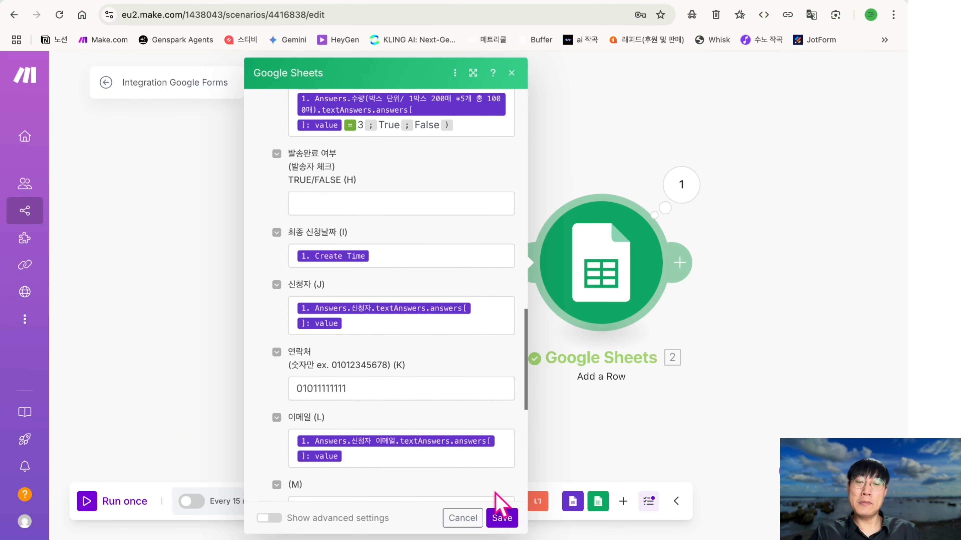
click(501, 516)
- Switch to the 메이크닷컴 신청서 spreadsheet and compare all columns of the two added rows
click(321, 4)
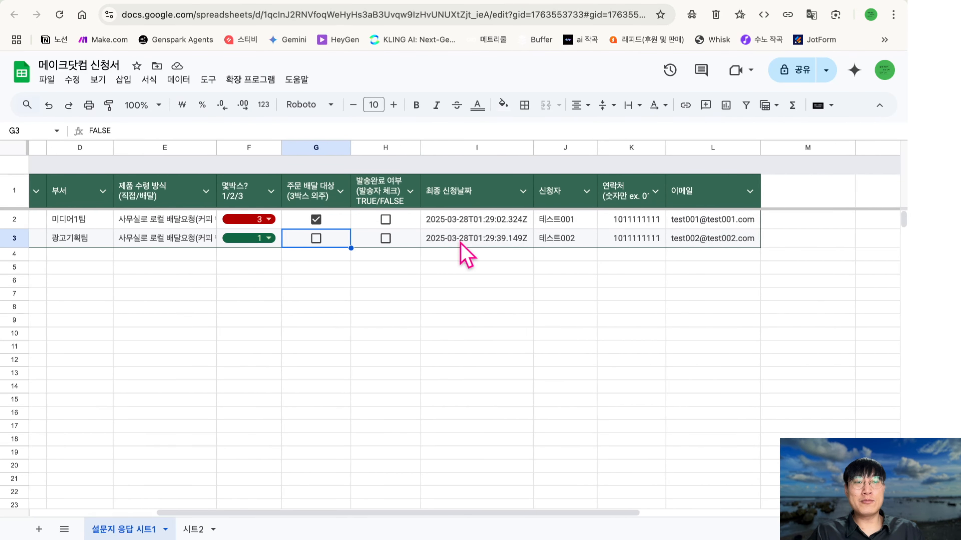
scroll(567, 231, right, 1)
click(676, 219)
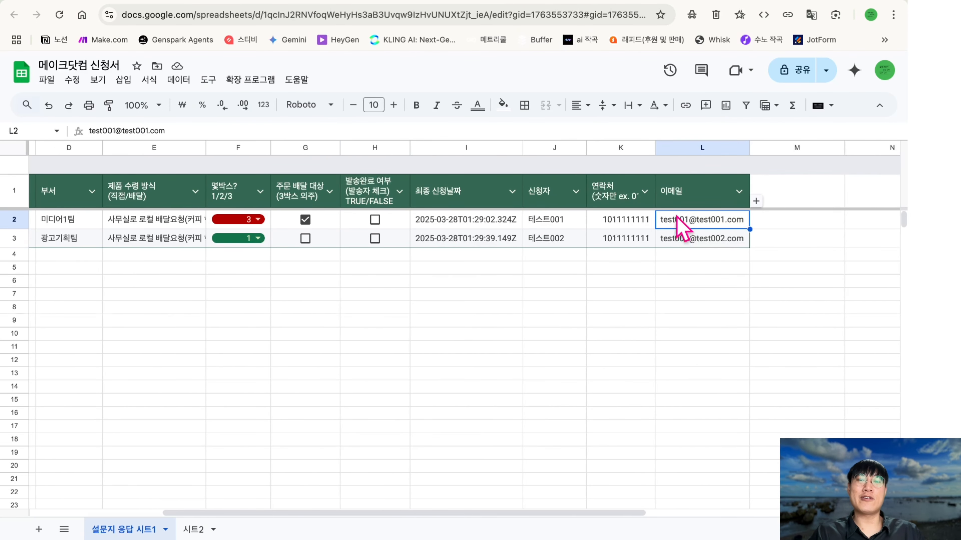
scroll(521, 238, left, 6)
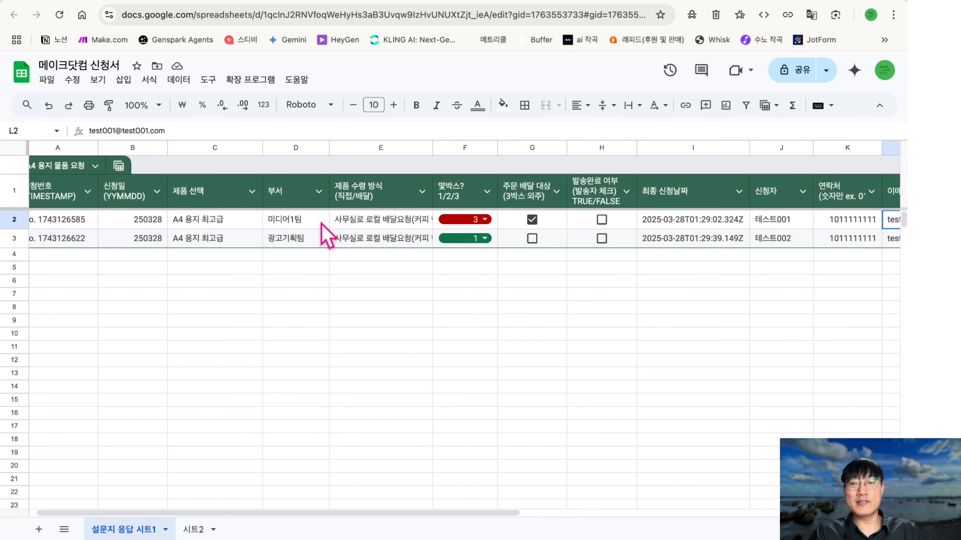
scroll(346, 236, left, 1)
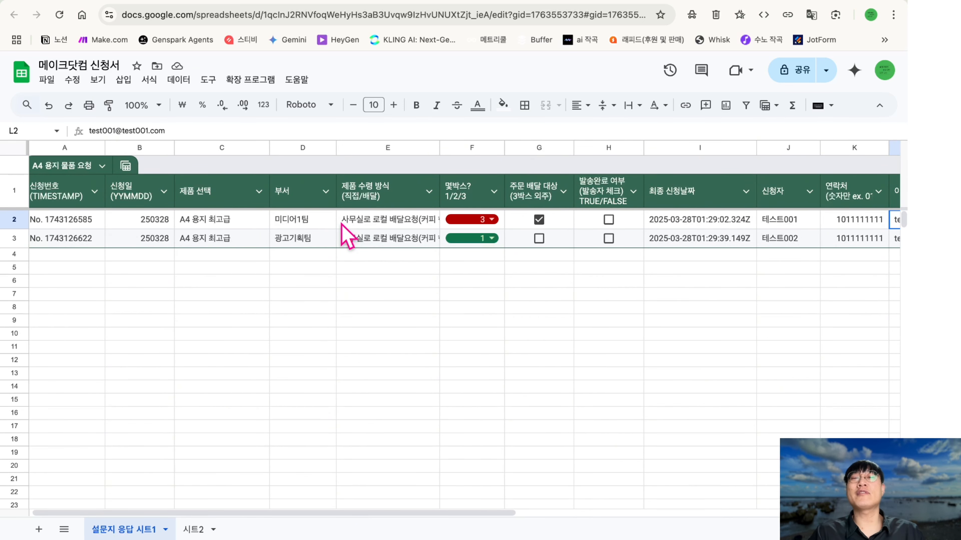
scroll(348, 236, right, 3)
scroll(347, 236, left, 3)
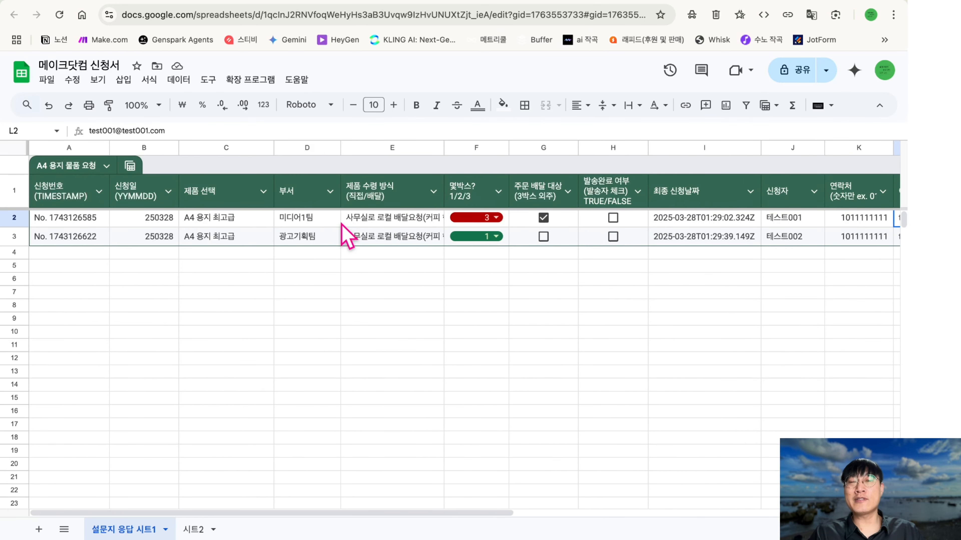
scroll(235, 227, up, 1)
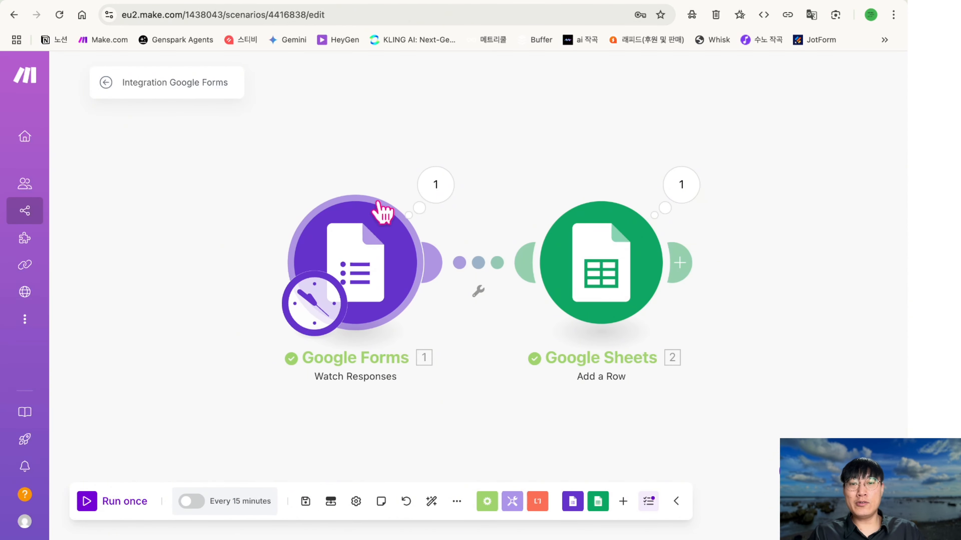
- In Make.com, rename the Google Forms module 접수 내용 가져오기 and the Google Sheets module 신규 접수 등록, moving the latter diagonally above the trigger
right_click(333, 268)
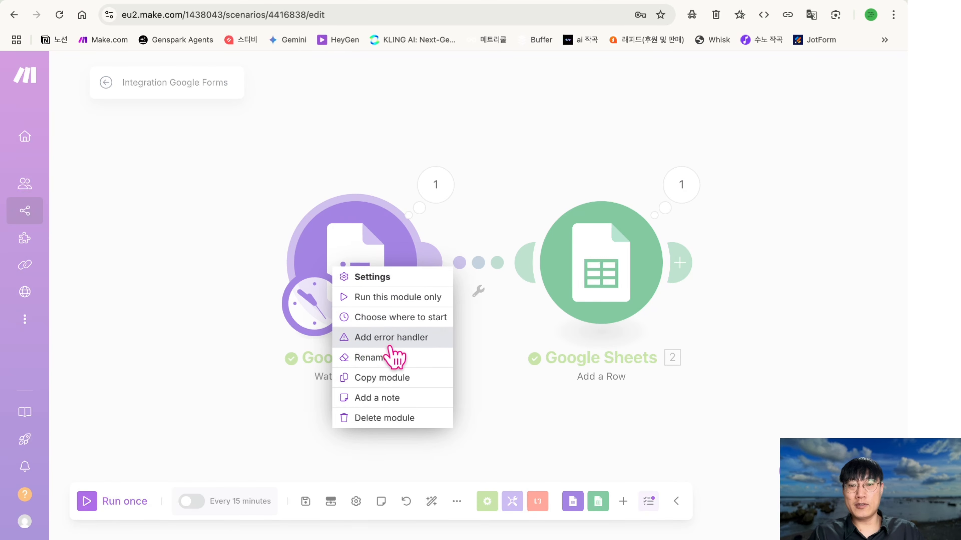
drag(580, 272, 653, 179)
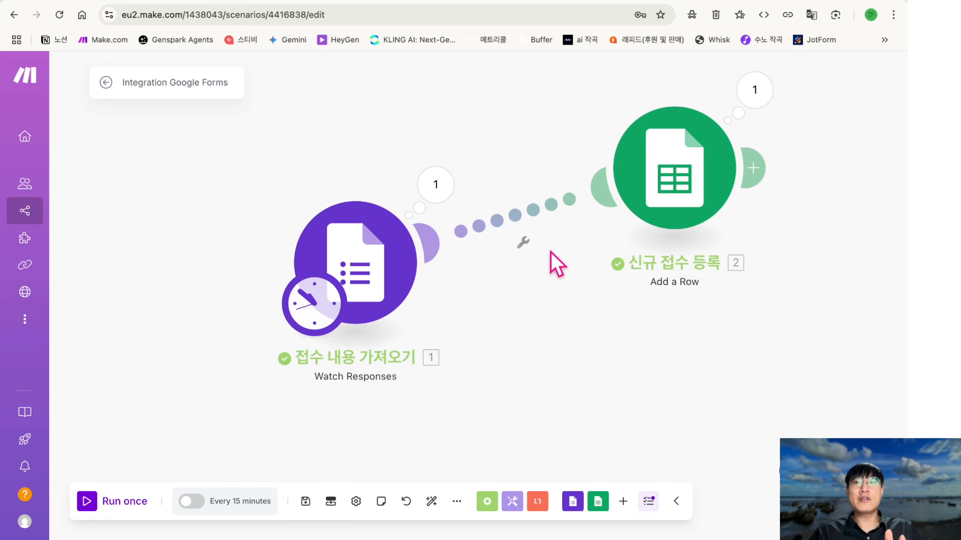
- Switch to the A4 용지 부서 신청 양식 form, enter applicant 테스트001 and the applicant's e-mail, and choose product A4 용지 최고급
key(ctrl+Right)
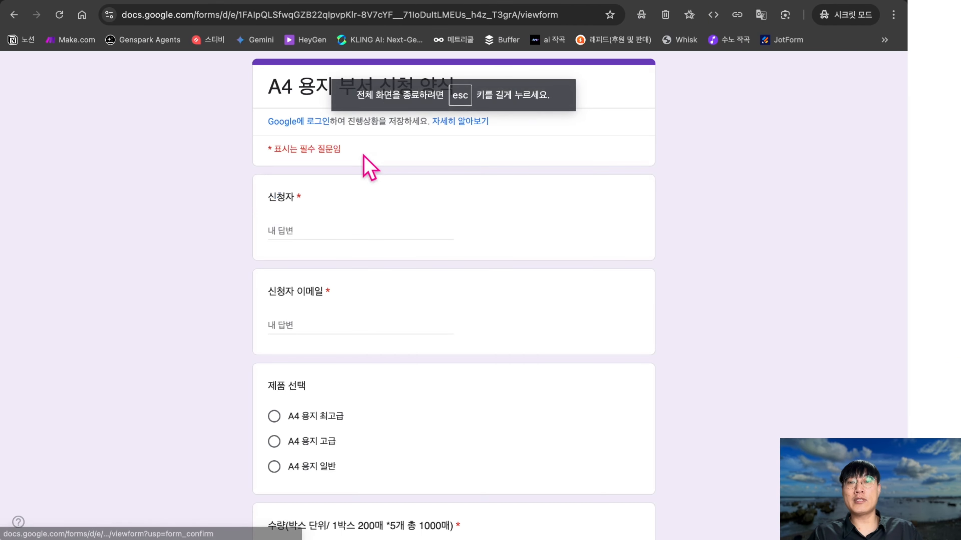
text(테스트)
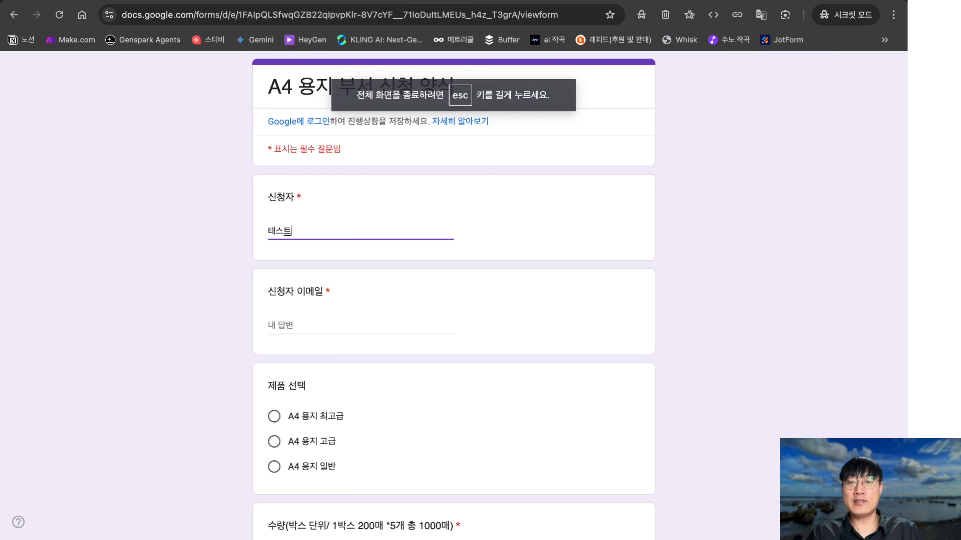
text(001)
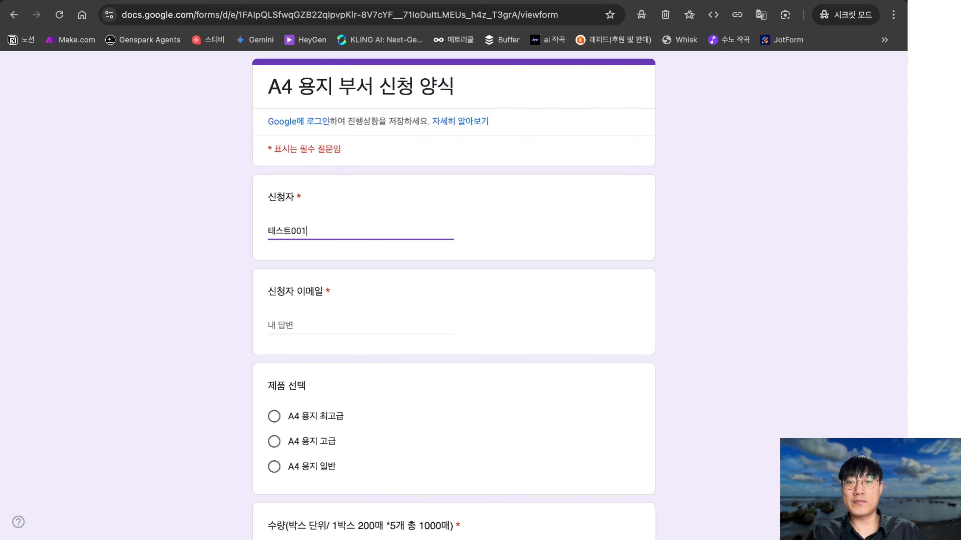
click(285, 324)
text(tet)
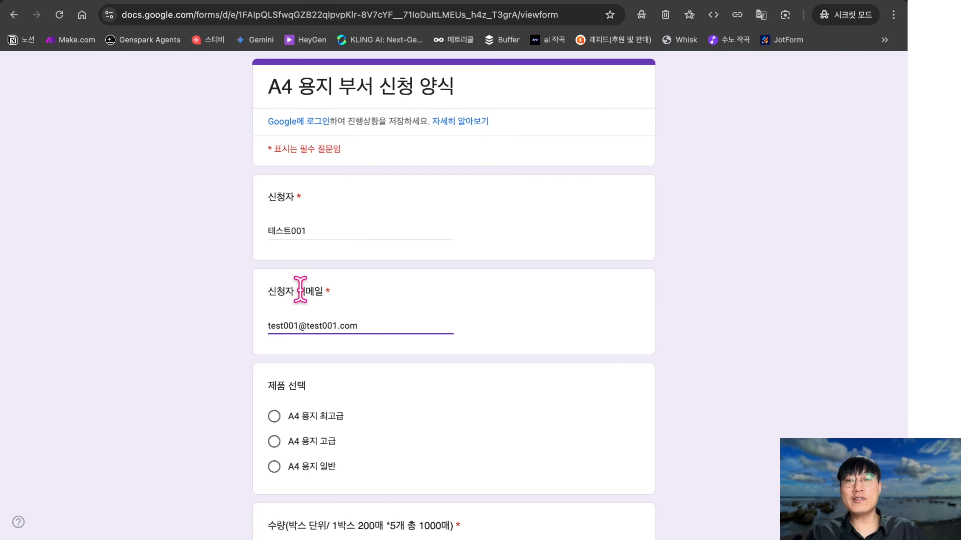
scroll(303, 303, down, 3)
click(305, 301)
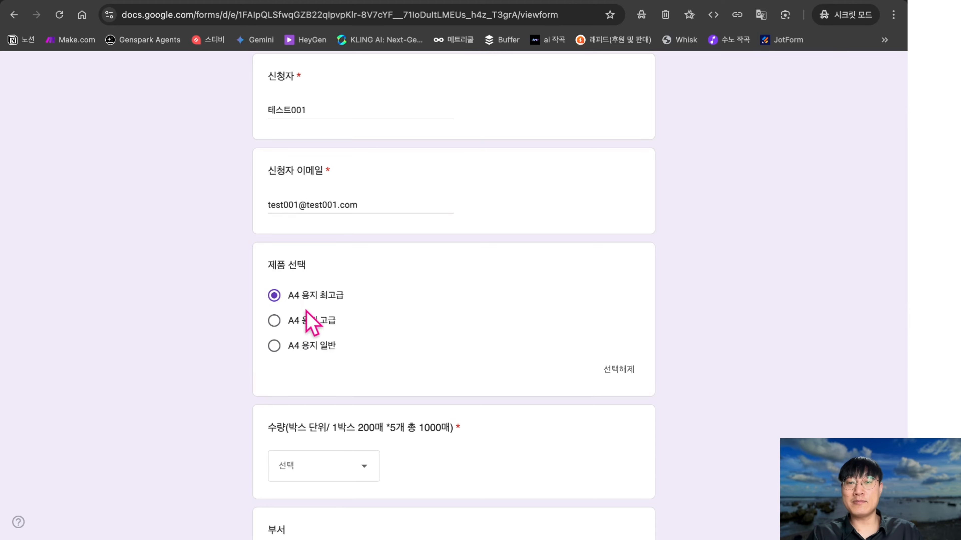
- Set the quantity to 2 boxes, the department to 창업지원팀 and the pickup method to 창고 내방 직접 가져가기
scroll(308, 322, down, 2)
click(314, 382)
click(305, 448)
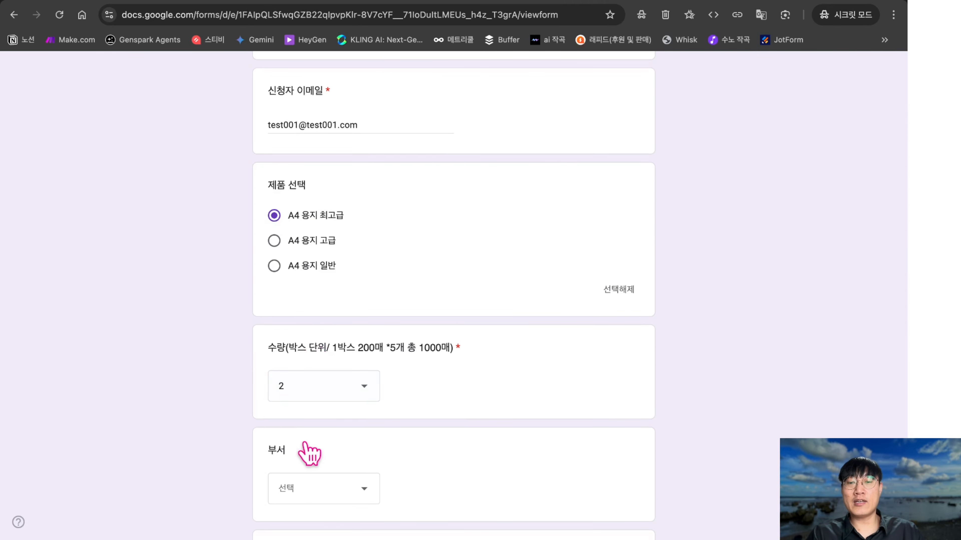
click(361, 392)
click(340, 388)
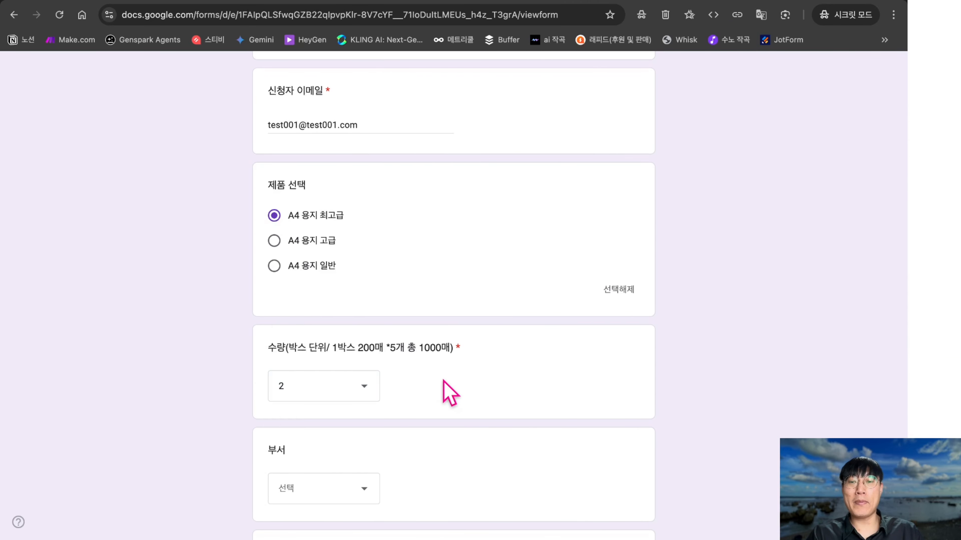
scroll(450, 392, down, 3)
click(376, 392)
click(333, 486)
scroll(452, 394, down, 1)
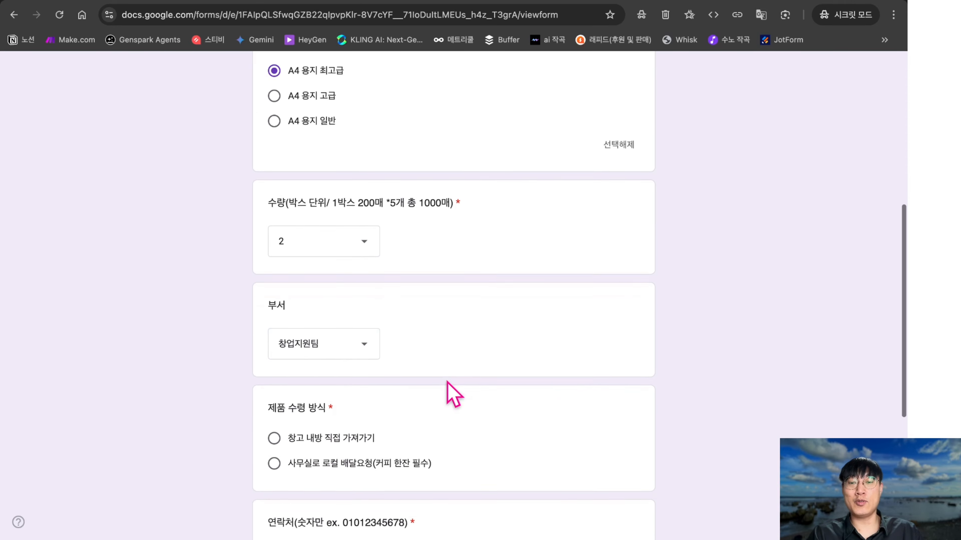
scroll(447, 383, down, 2)
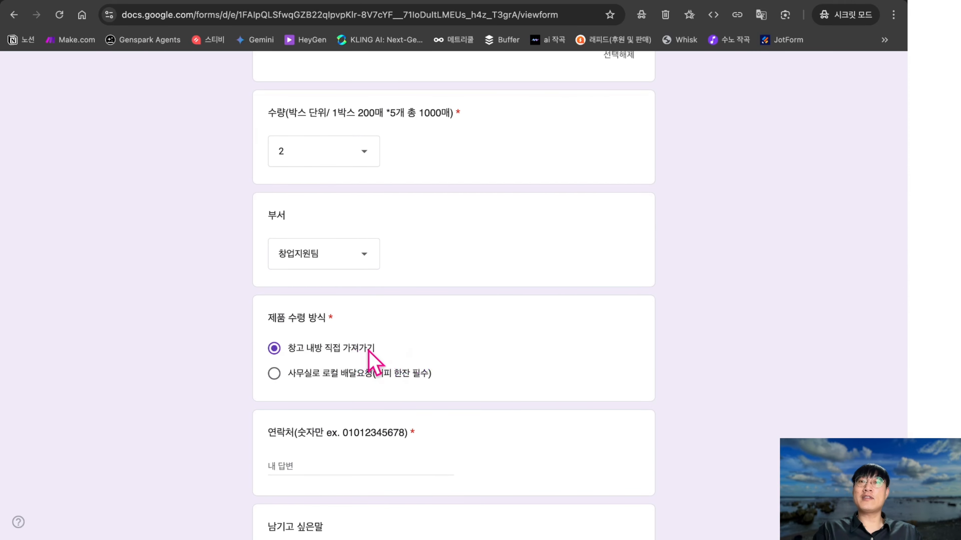
- Enter the contact phone number and a closing message beginning "쏘리 커피 노노", and submit the form
scroll(369, 359, down, 2)
click(330, 363)
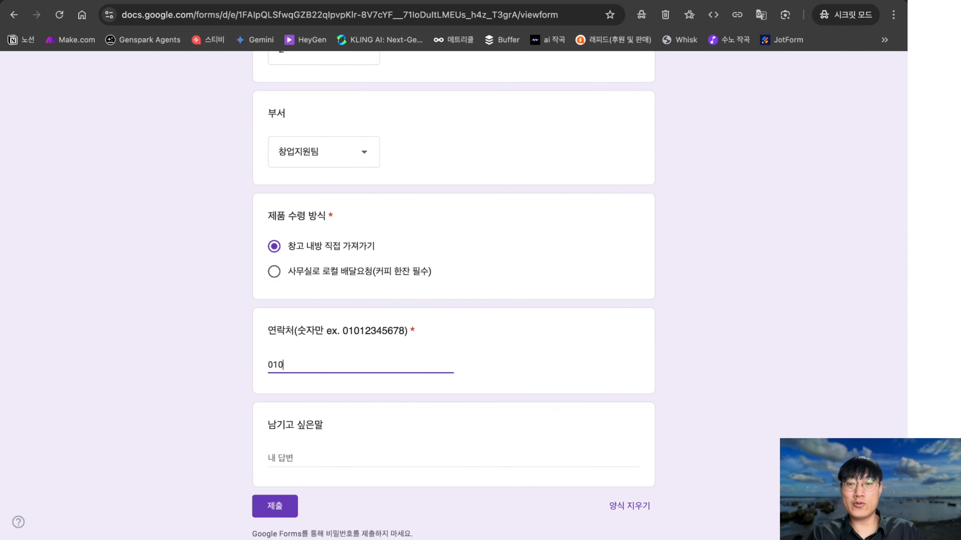
text(01011111111)
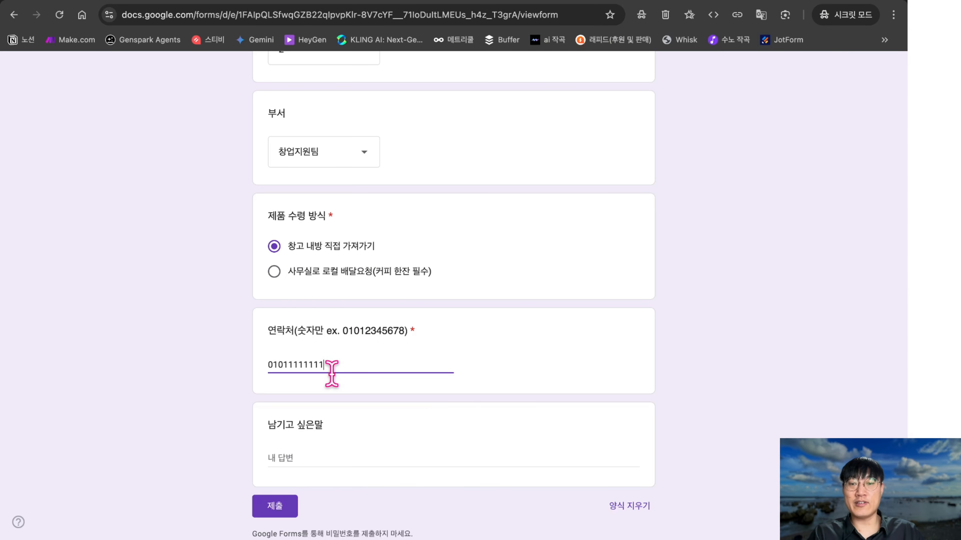
key(Tab)
text(쏘리)
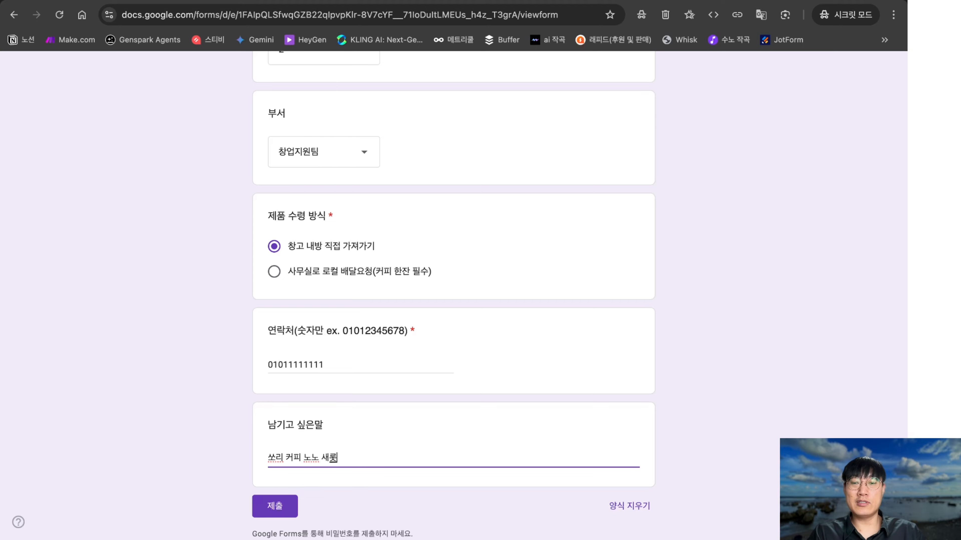
text( 커피 노노 새로신청)
click(278, 507)
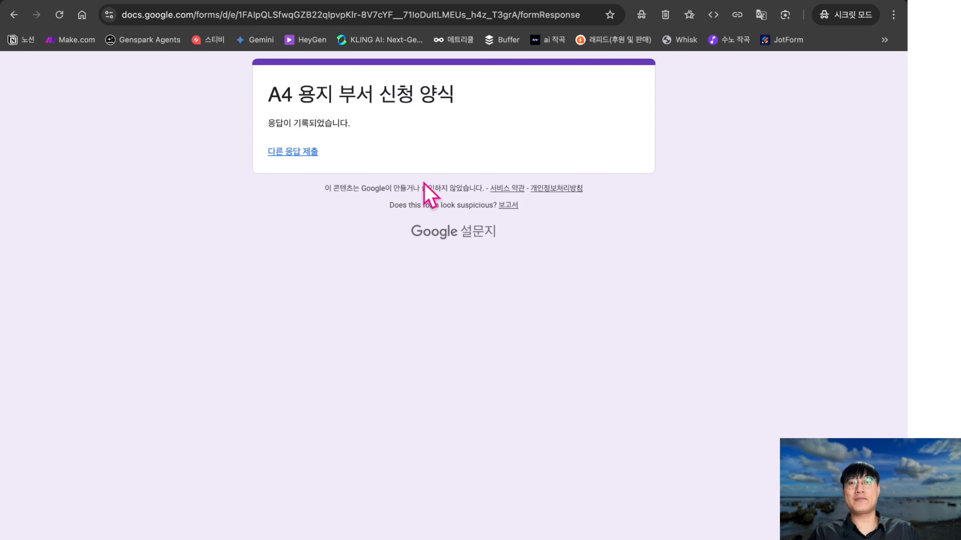
- Switch to Make.com, move the 접수 내용 가져오기 module further away from 신규 접수 등록, and run the scenario once
key(ctrl+Left)
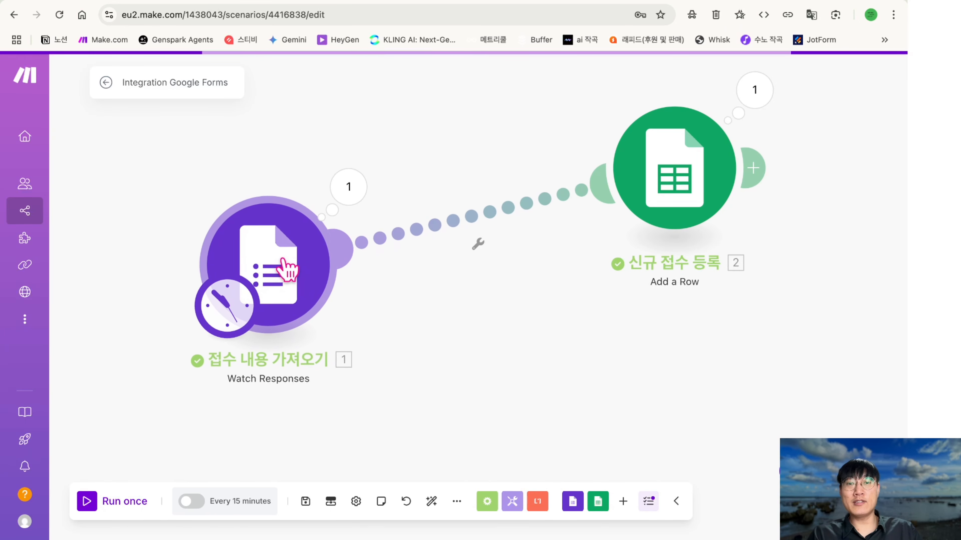
drag(287, 268, 257, 283)
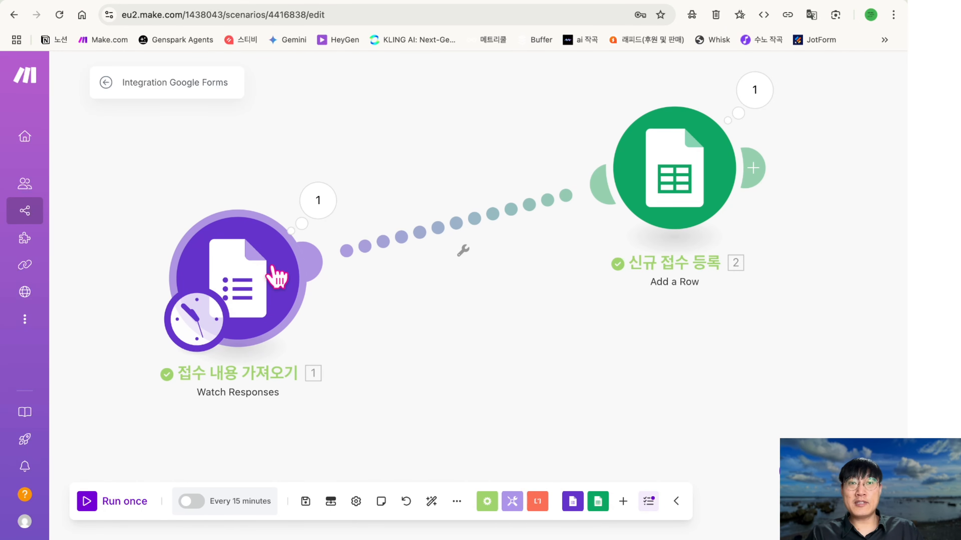
click(87, 502)
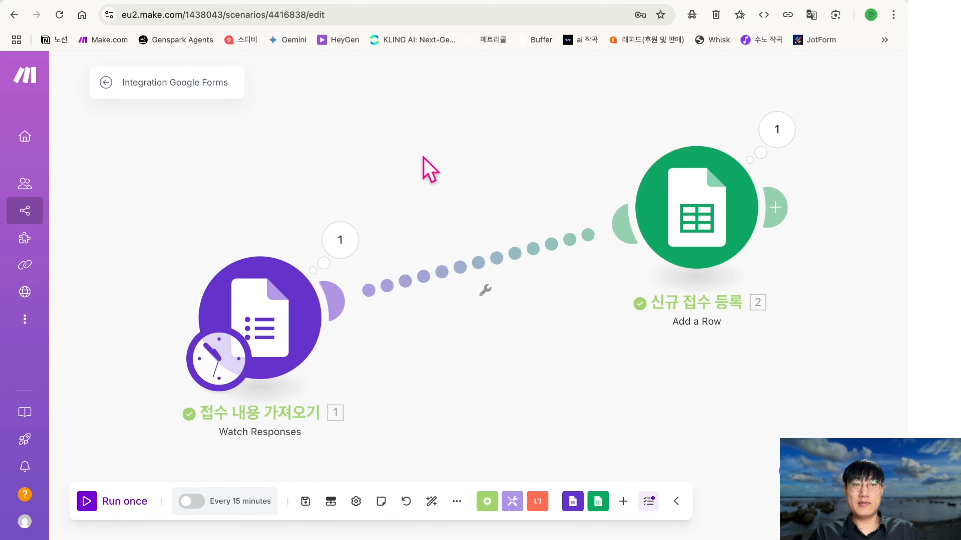
- Switch to the 메이크닷컴 신청서 spreadsheet and compare row 4 with row 2 from 신청번호 through 제품 수령 방식
key(ctrl+Tab)
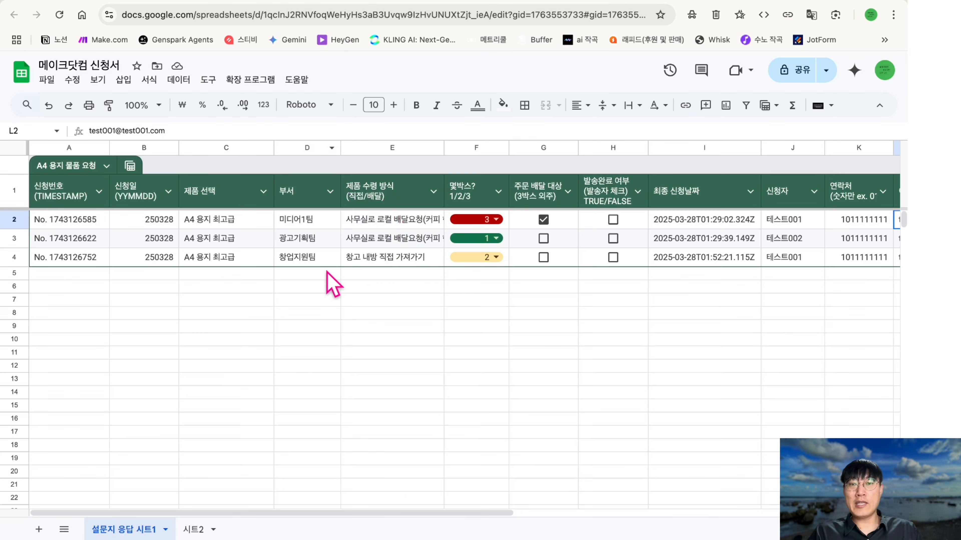
click(107, 261)
scroll(221, 279, right, 2)
scroll(208, 279, left, 2)
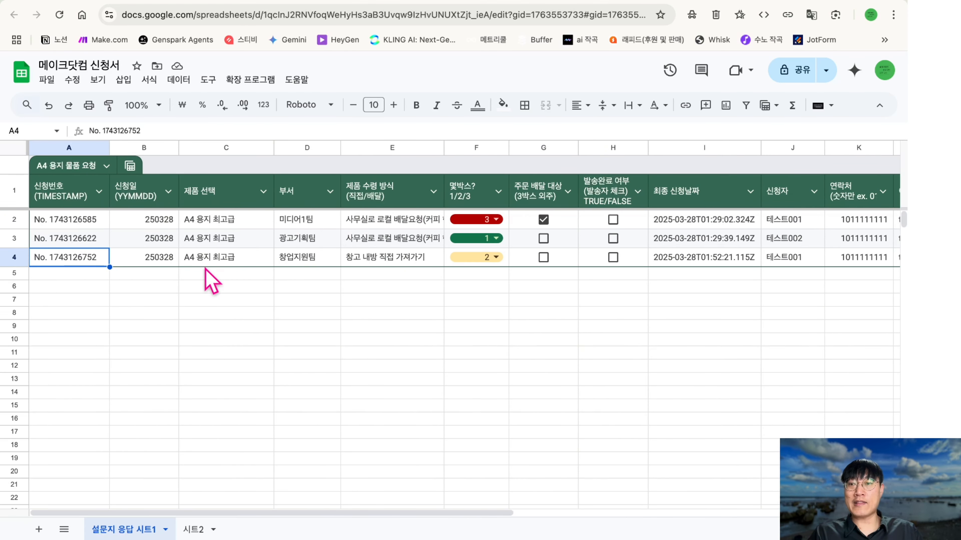
click(138, 261)
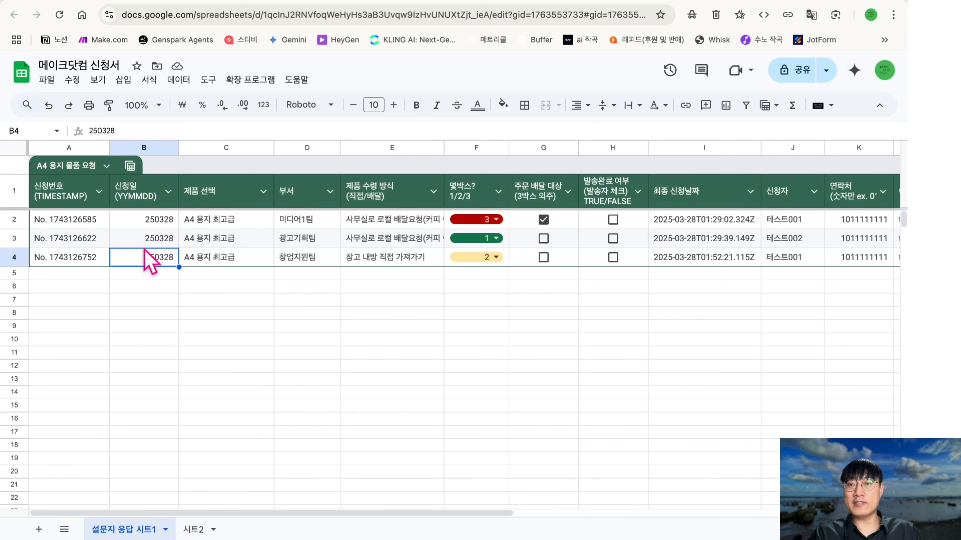
click(229, 261)
click(247, 224)
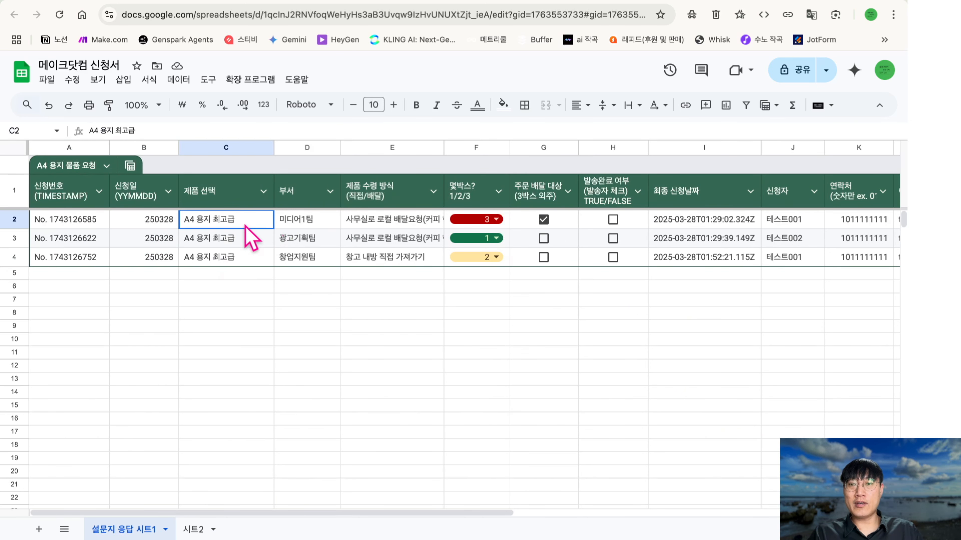
click(304, 223)
click(307, 257)
click(413, 257)
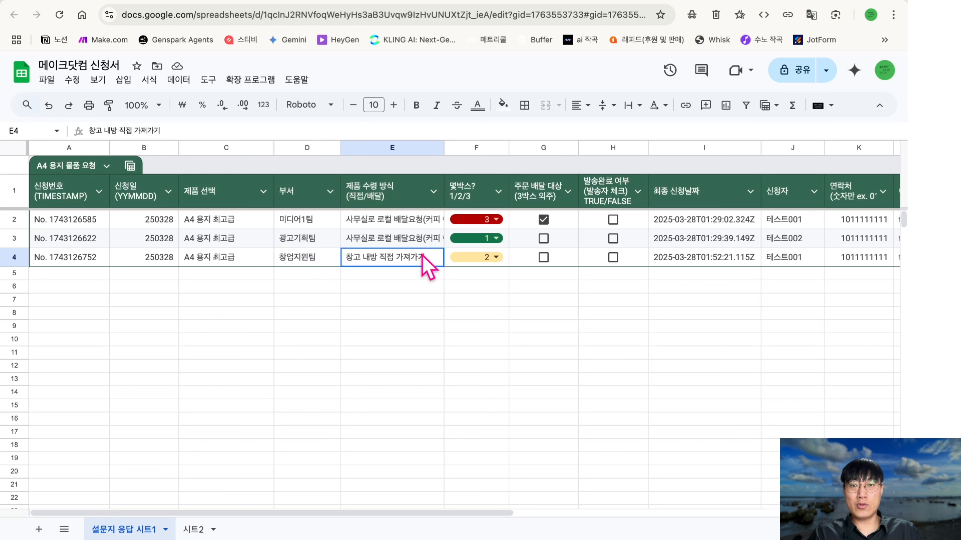
click(416, 223)
click(401, 259)
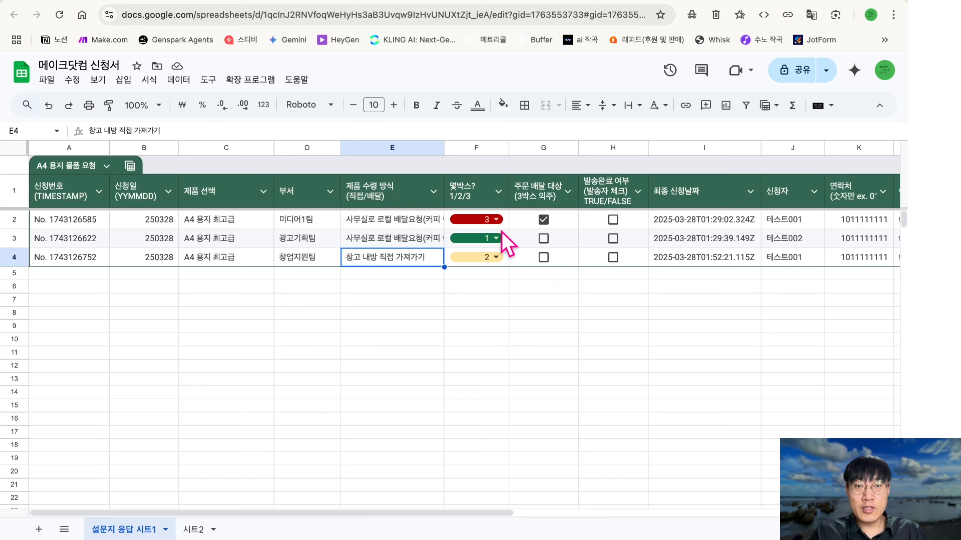
- Compare the 최종 신청날짜, 신청자, 연락처 and 이메일 entries of rows 2 and 4, and recheck their 부서 and 제품 수령 방식
scroll(532, 273, right, 8)
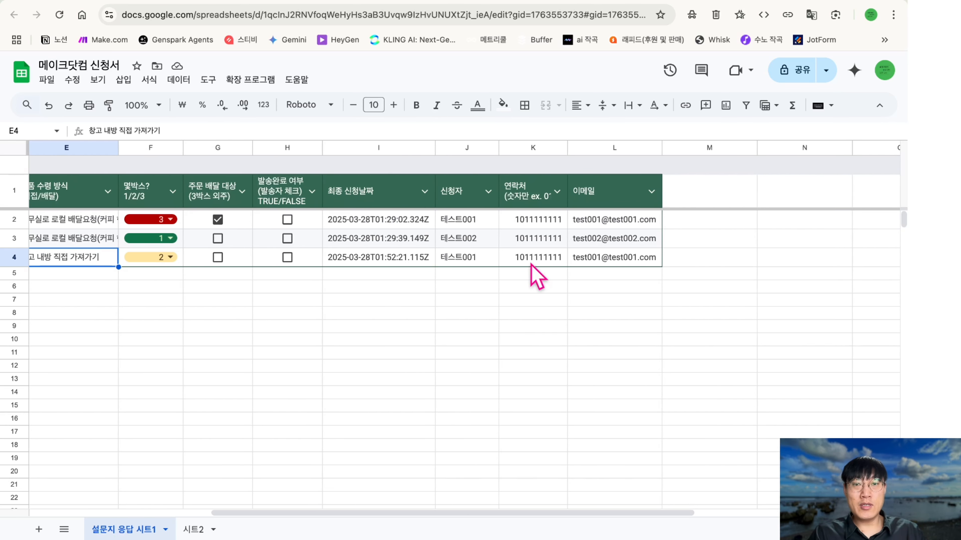
click(492, 259)
key(Up)
key(Up)
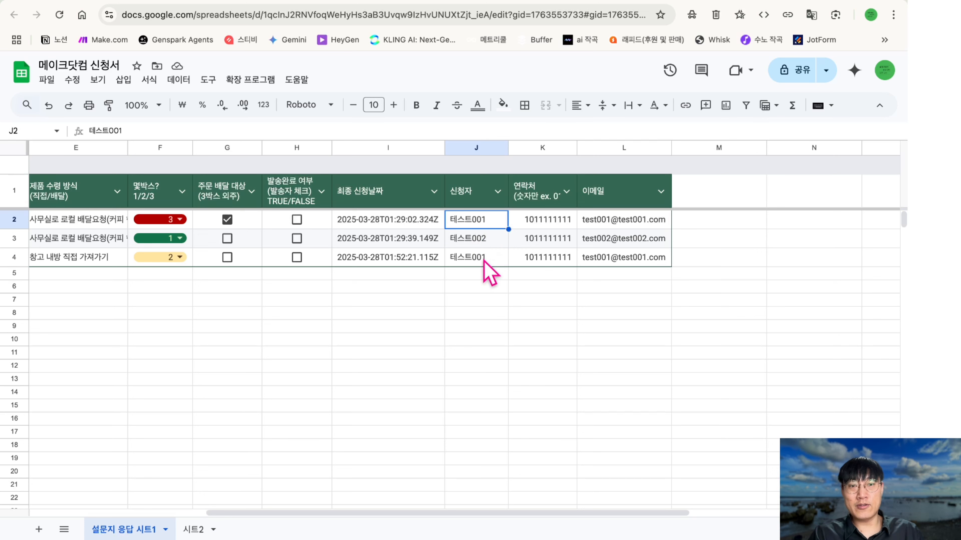
key(Down)
key(Down)
drag(630, 261, 463, 266)
drag(530, 222, 365, 225)
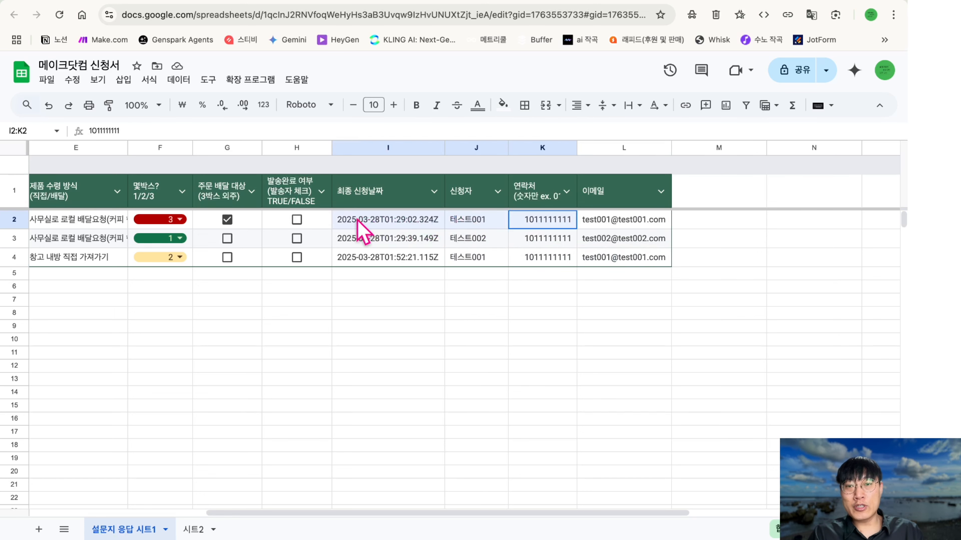
scroll(408, 282, left, 5)
scroll(406, 276, left, 1)
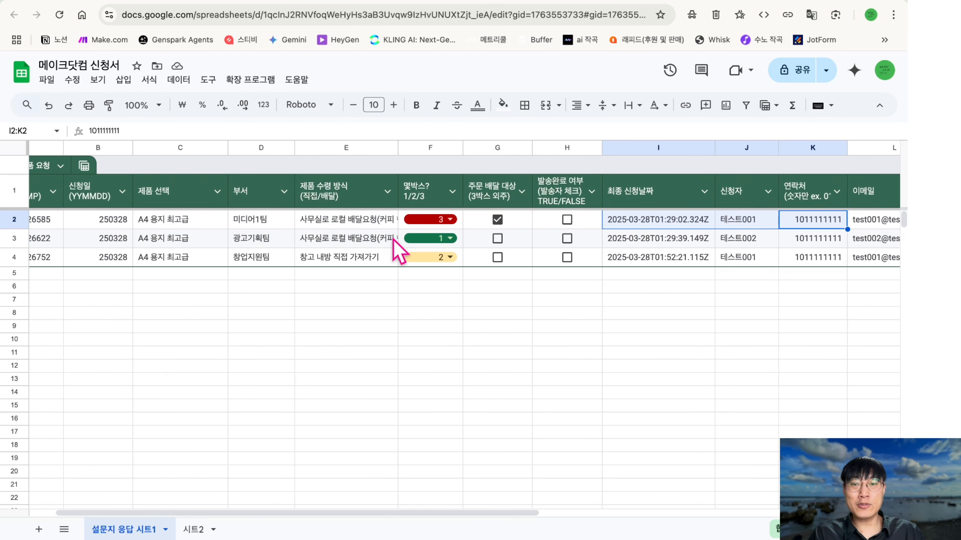
scroll(424, 265, left, 3)
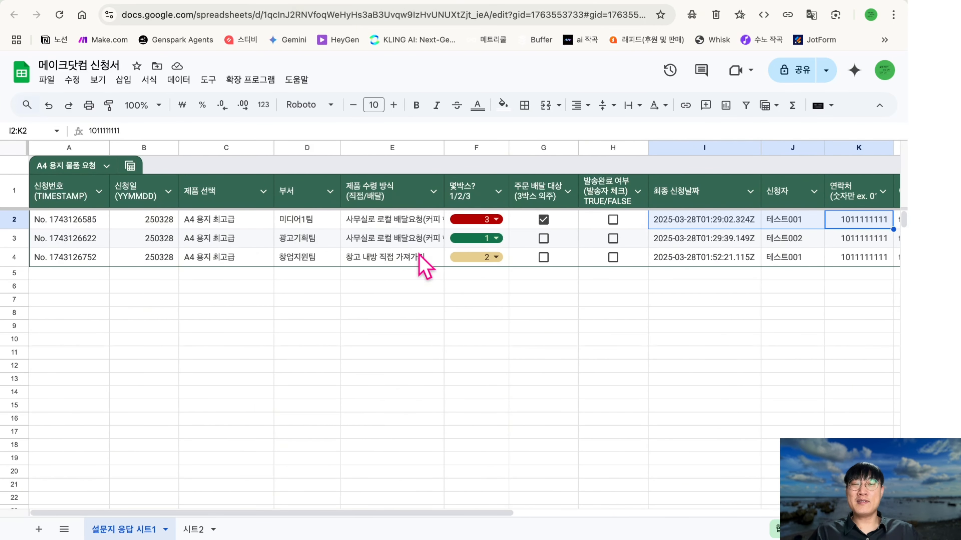
click(289, 260)
click(350, 227)
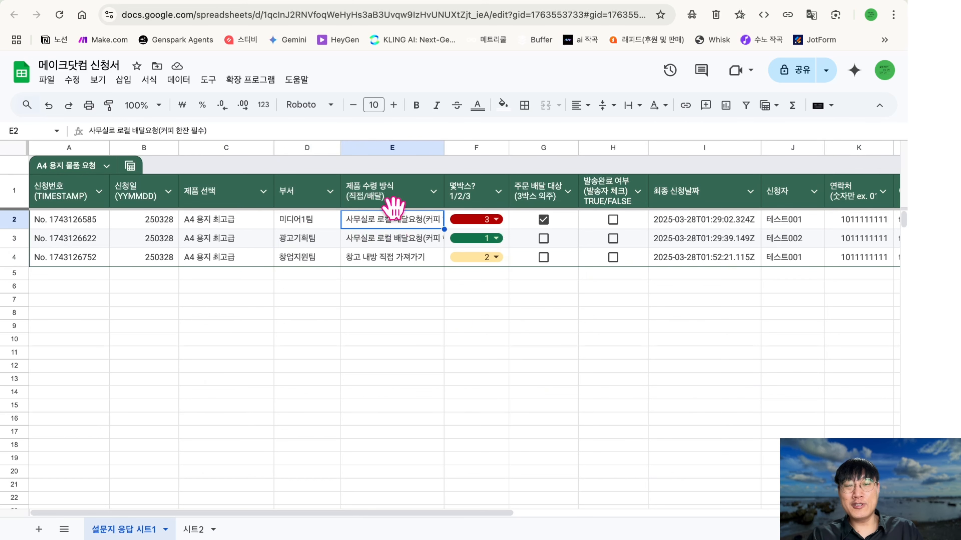
- Delete row 4, the 창업지원팀 request, from the spreadsheet
click(11, 257)
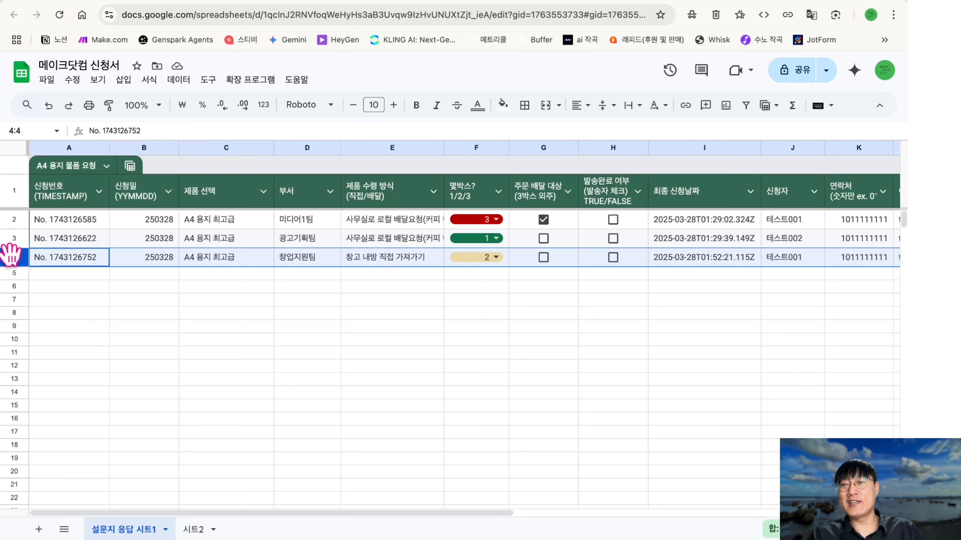
right_click(11, 257)
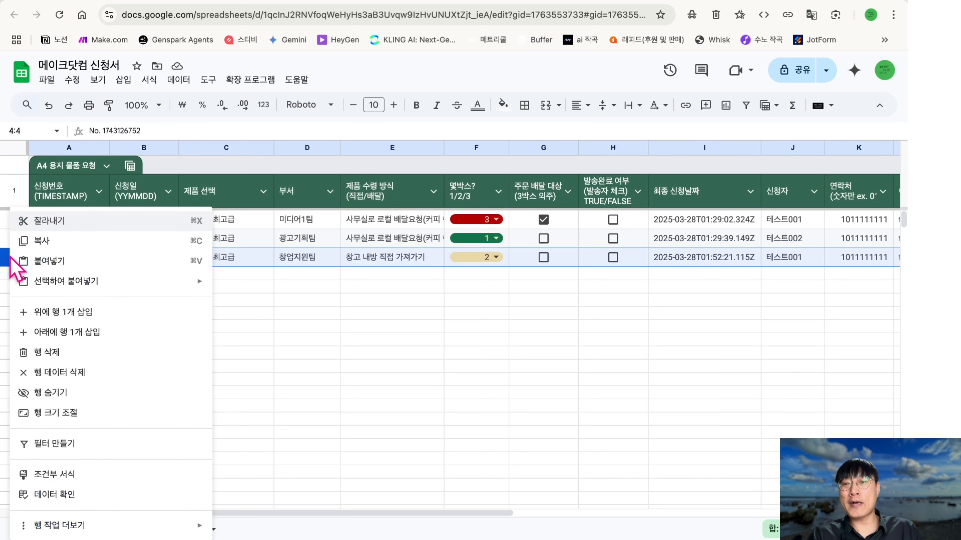
click(84, 354)
click(386, 322)
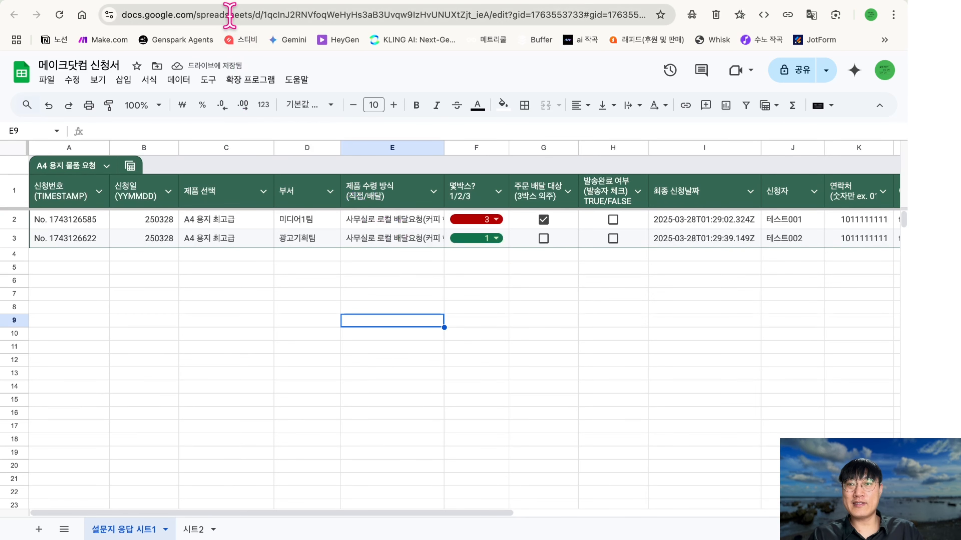
- Switch to Make.com, insert a router between 접수 내용 가져오기 and 신규 접수 등록, and add a second branch to it
click(227, 3)
drag(642, 224, 663, 199)
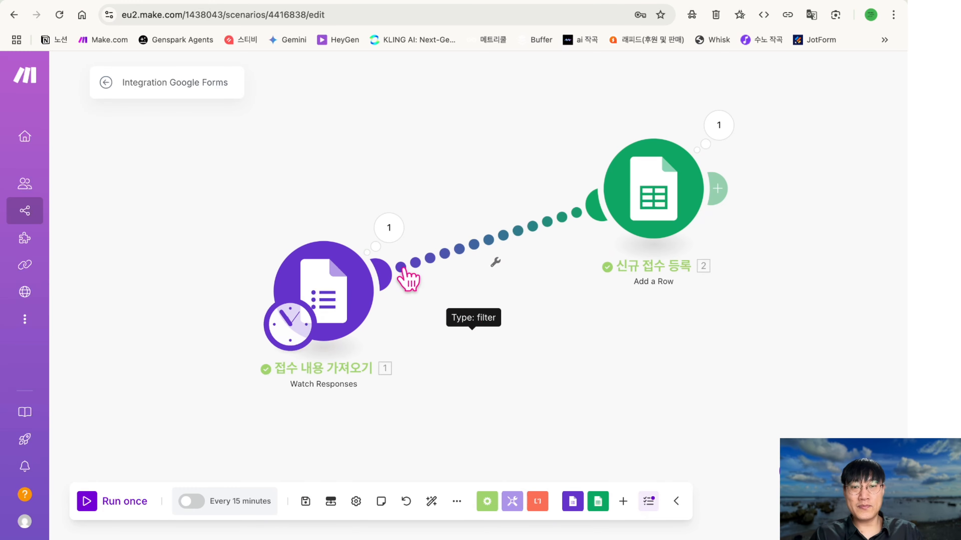
click(433, 272)
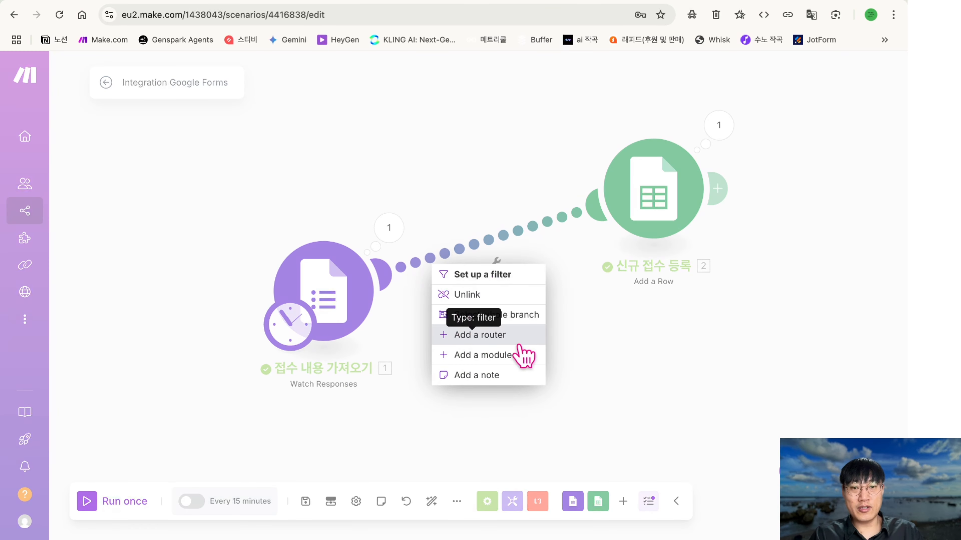
click(508, 336)
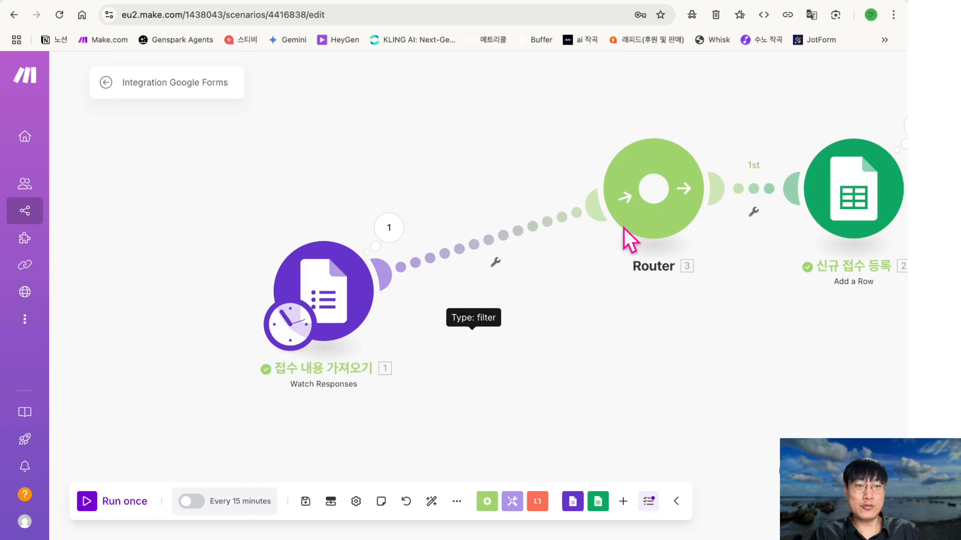
click(651, 198)
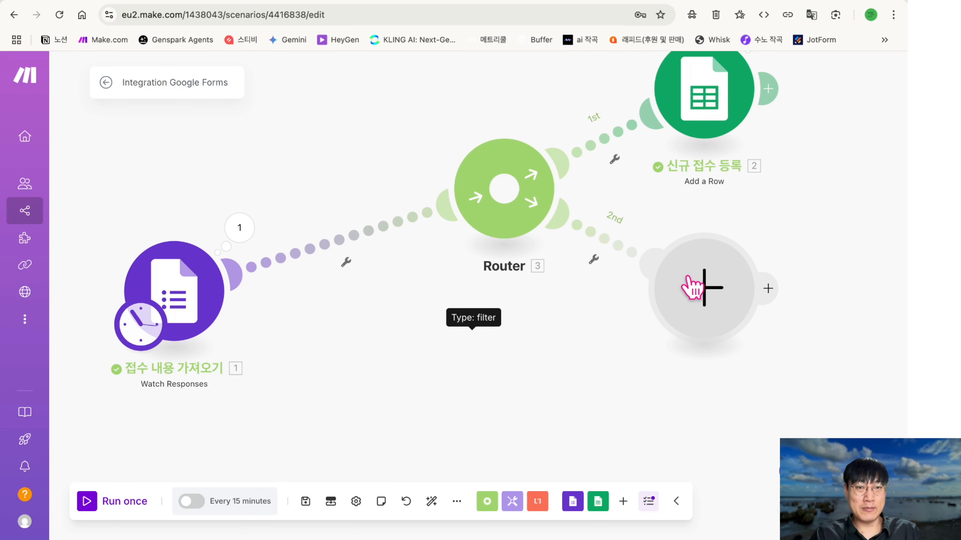